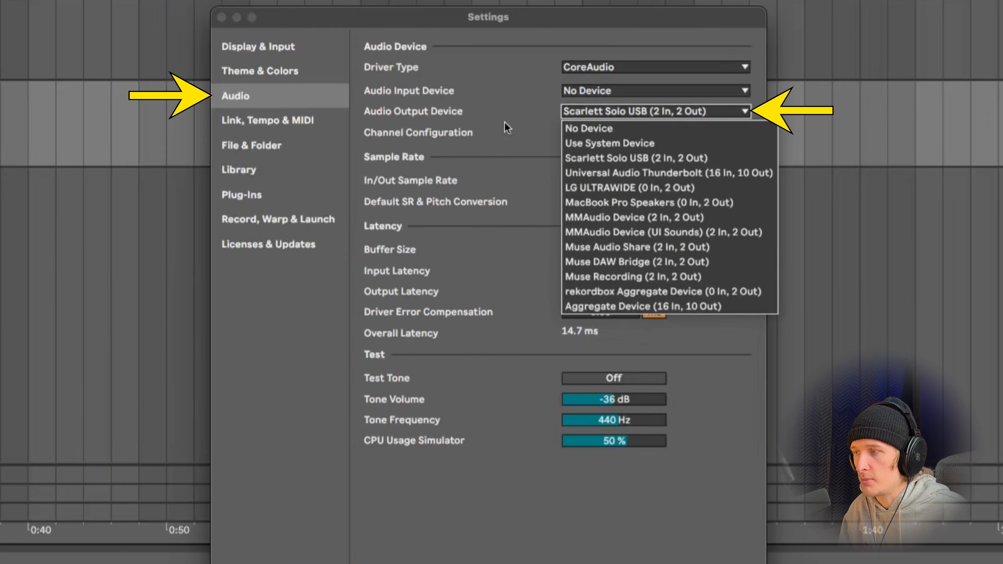
Choose Scarlett Solo USB (2 In, 2 Out) as the audio output device and close the settings.
left_click(586, 113)
left_click(619, 112)
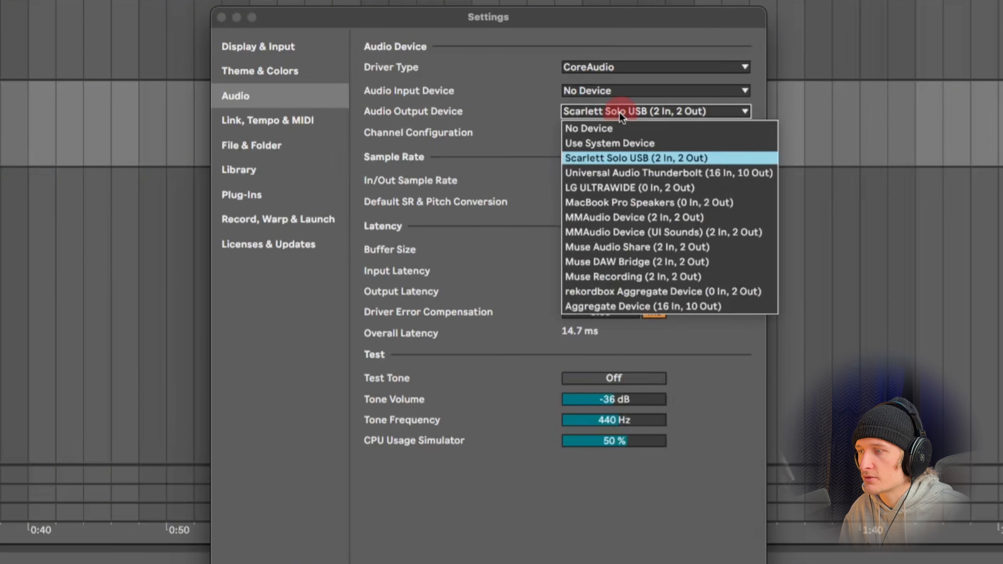
left_click(257, 63)
left_click(223, 19)
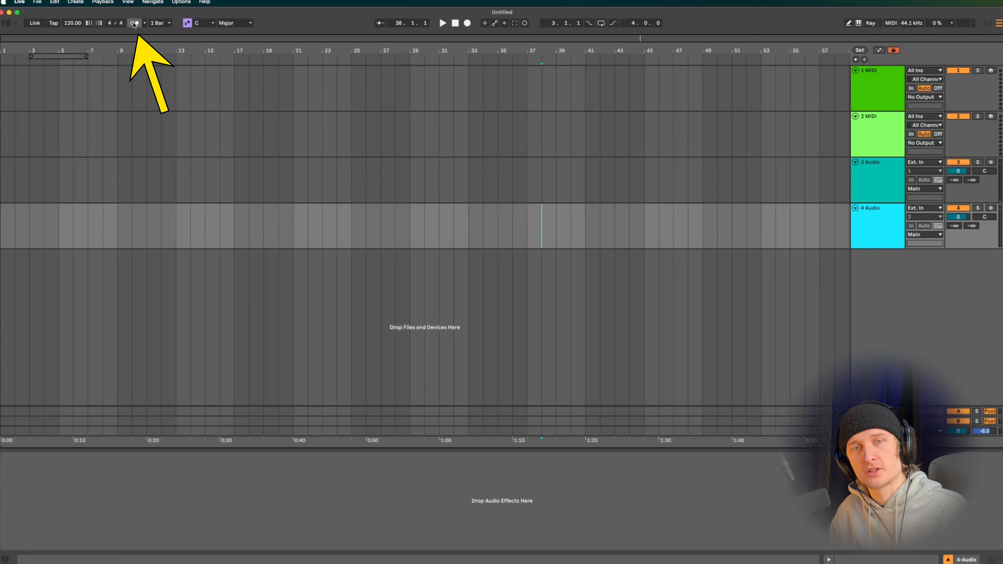
Try the metronome during playback of the empty arrangement, and switch it back off.
left_click(135, 23)
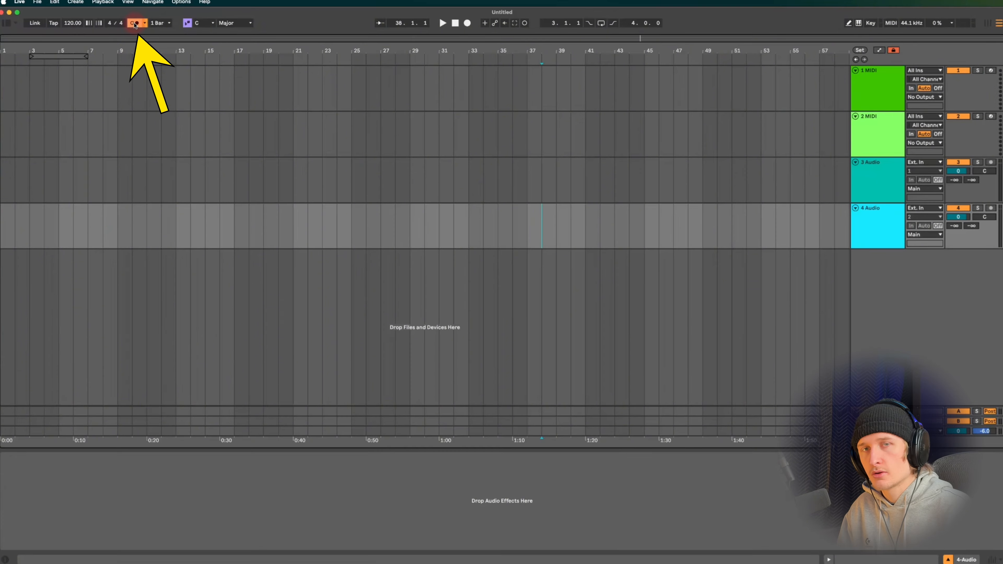
key("o")
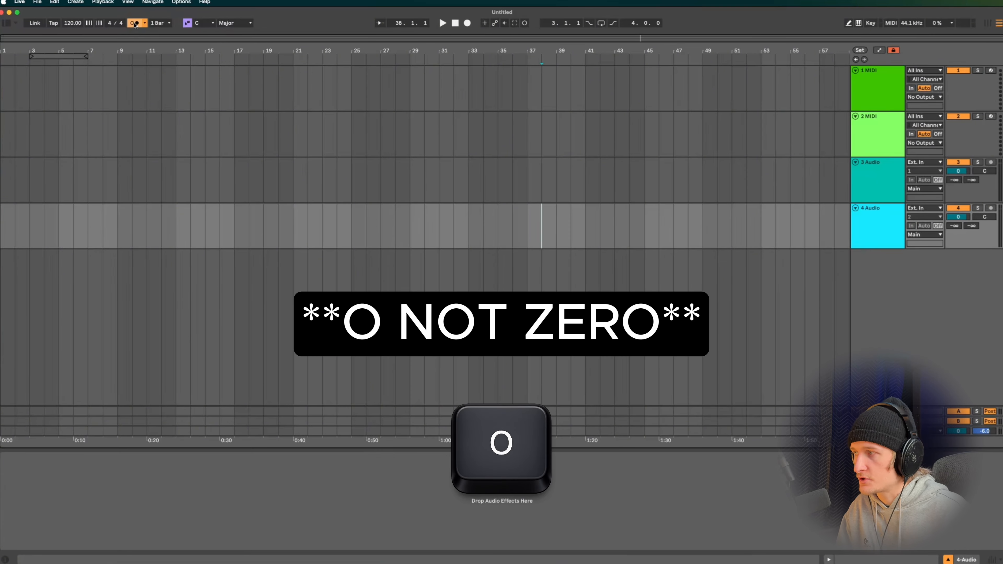
key("space")
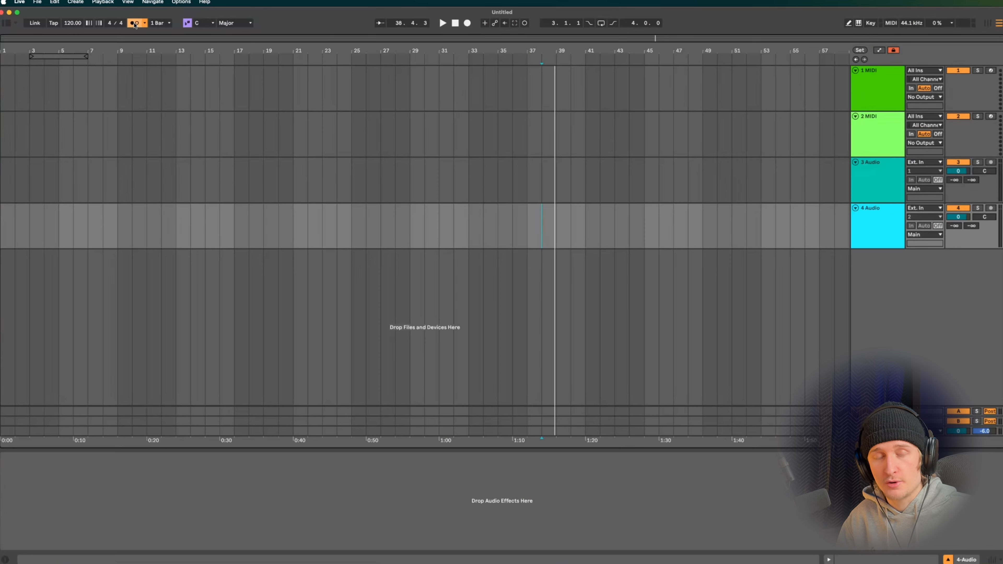
left_click(135, 23)
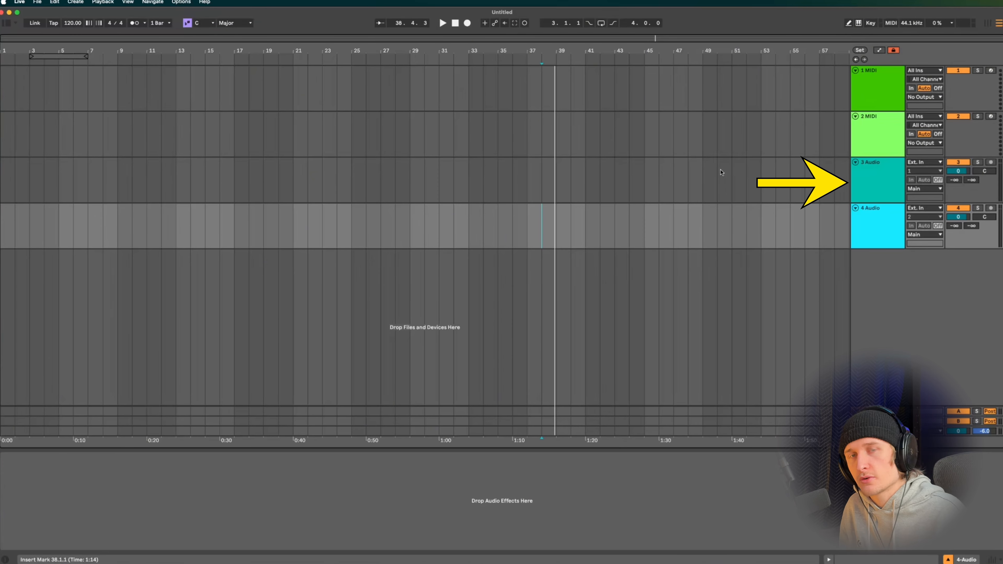
Delete the two MIDI tracks and the 3 Audio track, keeping only the last audio track.
left_click(878, 181)
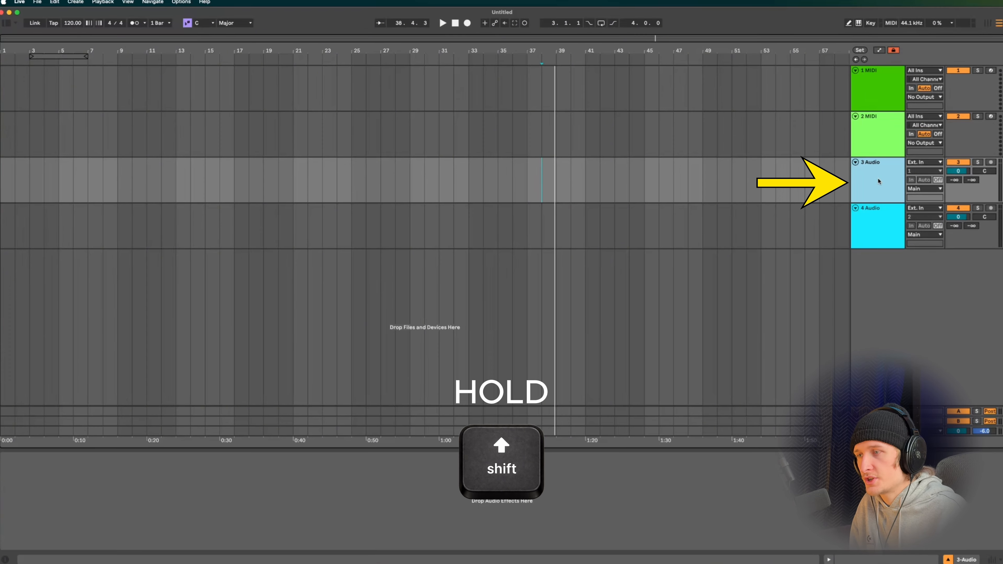
left_click(883, 109, "shift")
key("Delete")
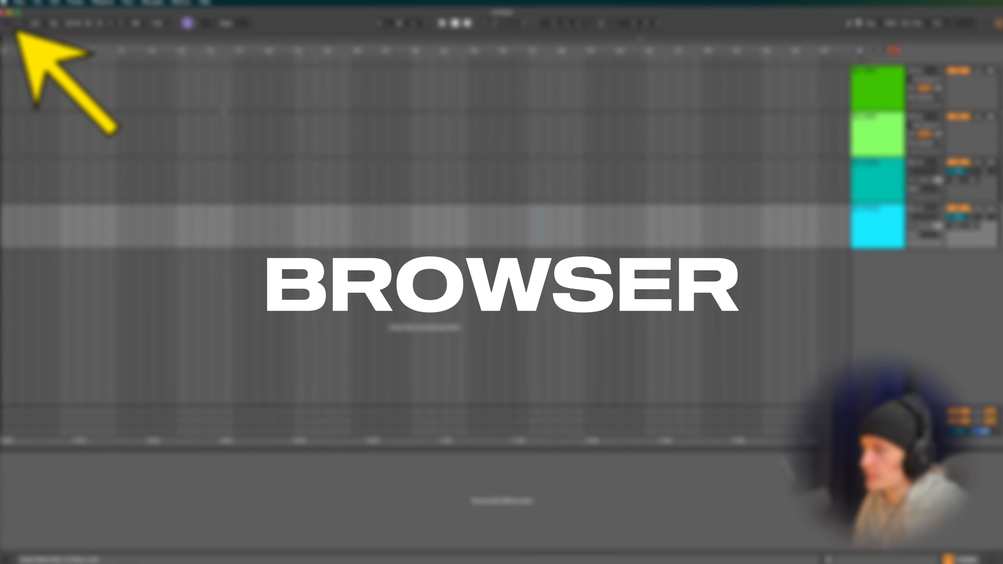
Show the browser, search for "kick" in the One shots/Drums/Fills collection and sort the results by highest rank.
left_click(7, 23)
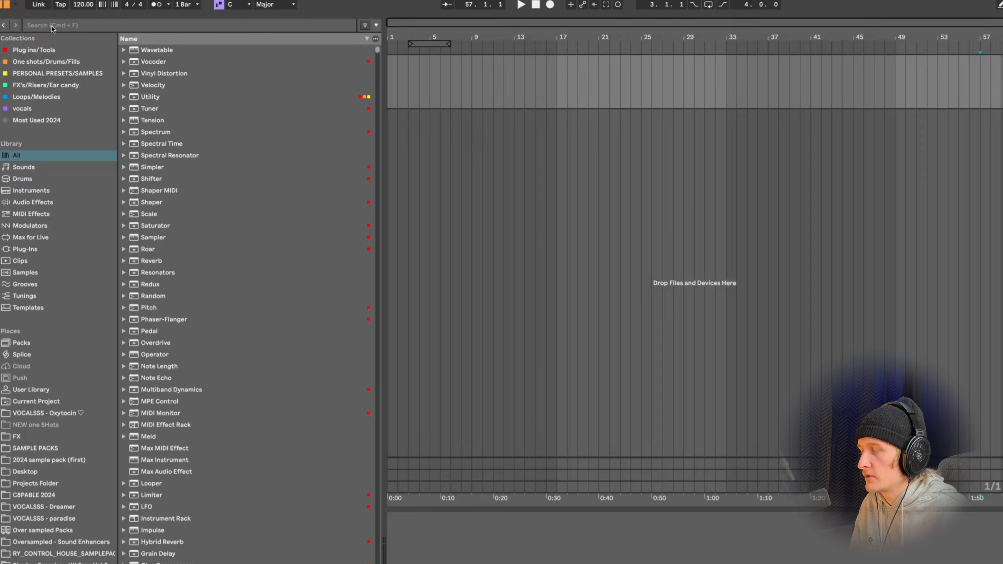
left_click(99, 25)
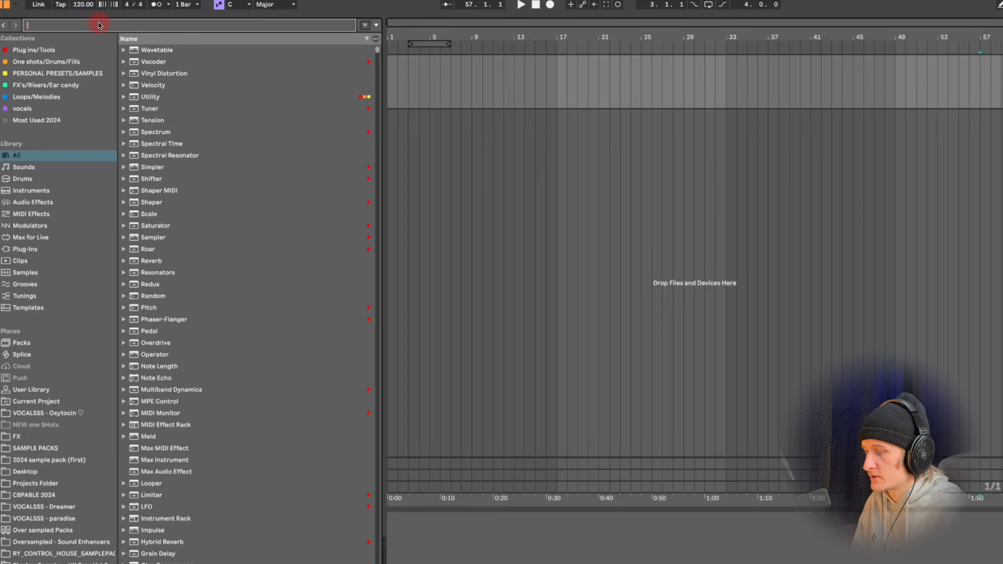
type("kick")
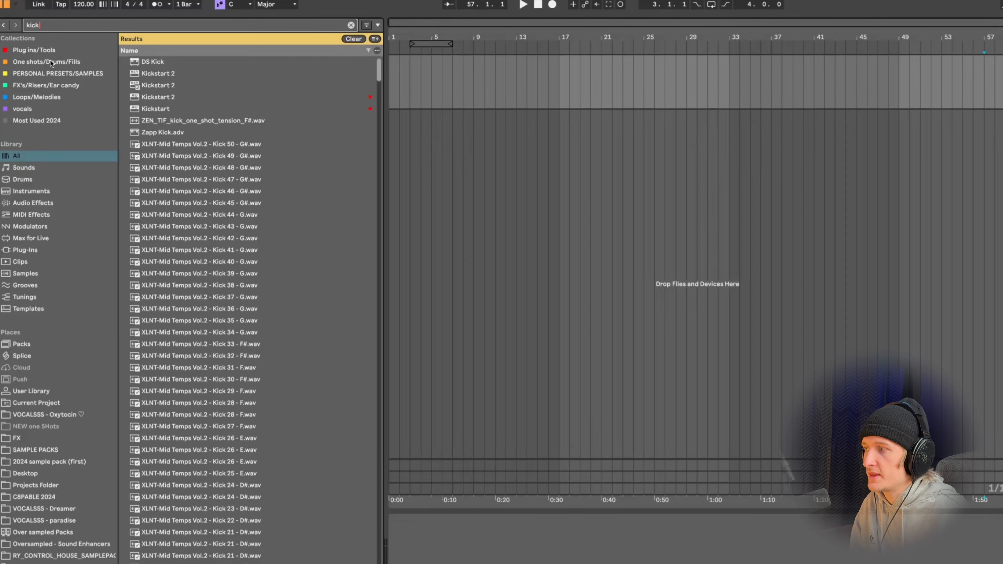
left_click(52, 61)
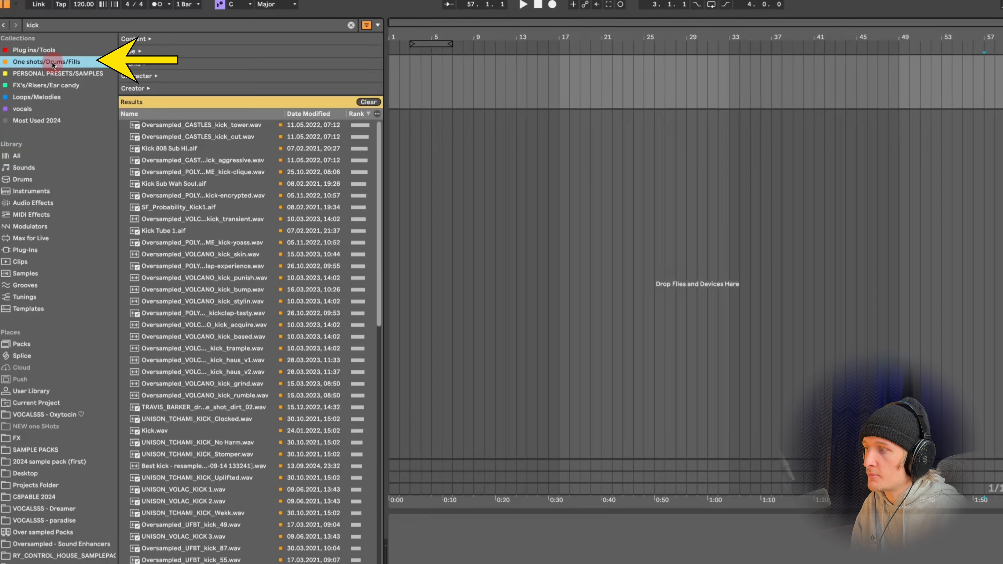
left_click(358, 113)
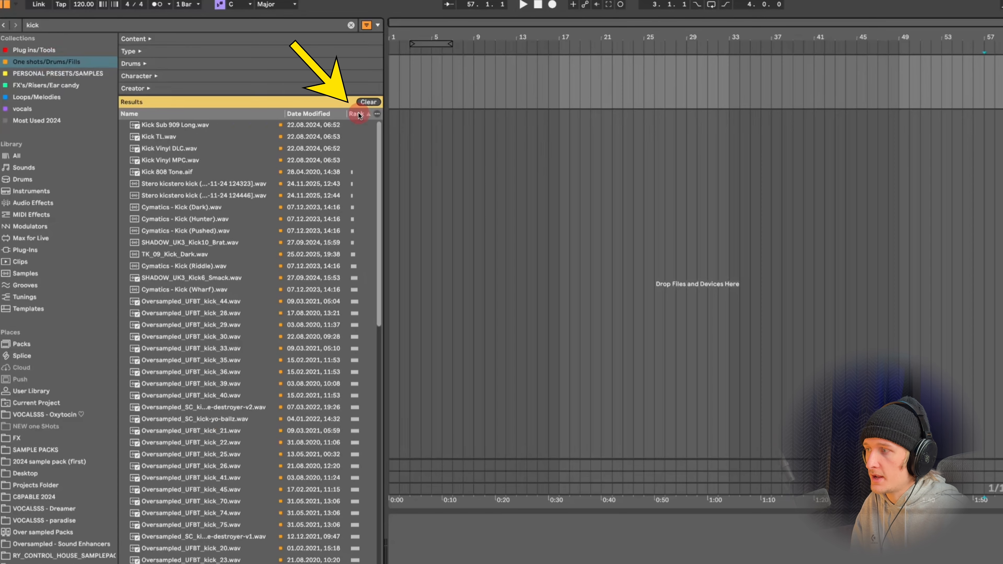
left_click(357, 112)
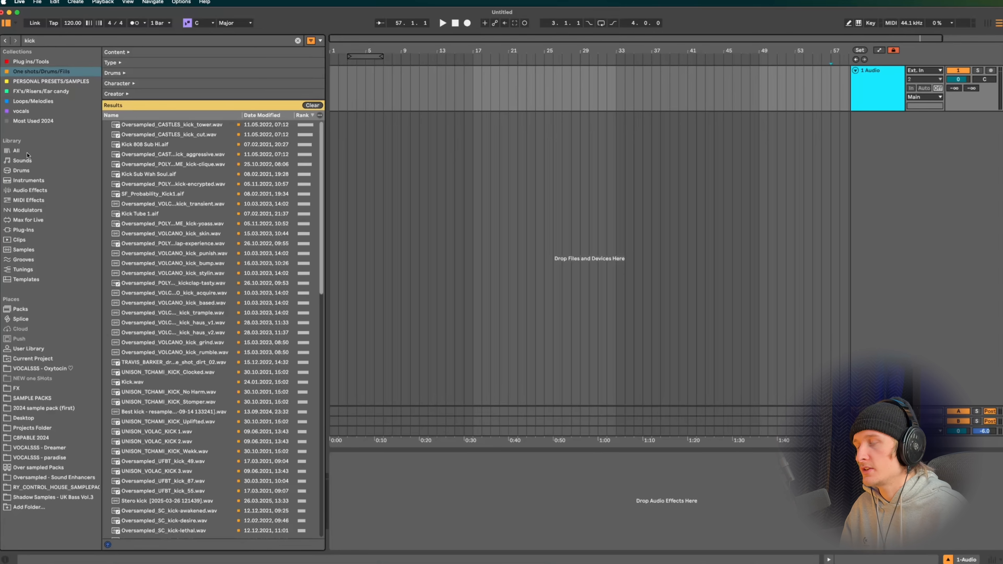
Preview Oversampled_CASTLES_kick_tower.wav, place it on the audio track at bar 17 and hide the browser.
left_click(199, 124)
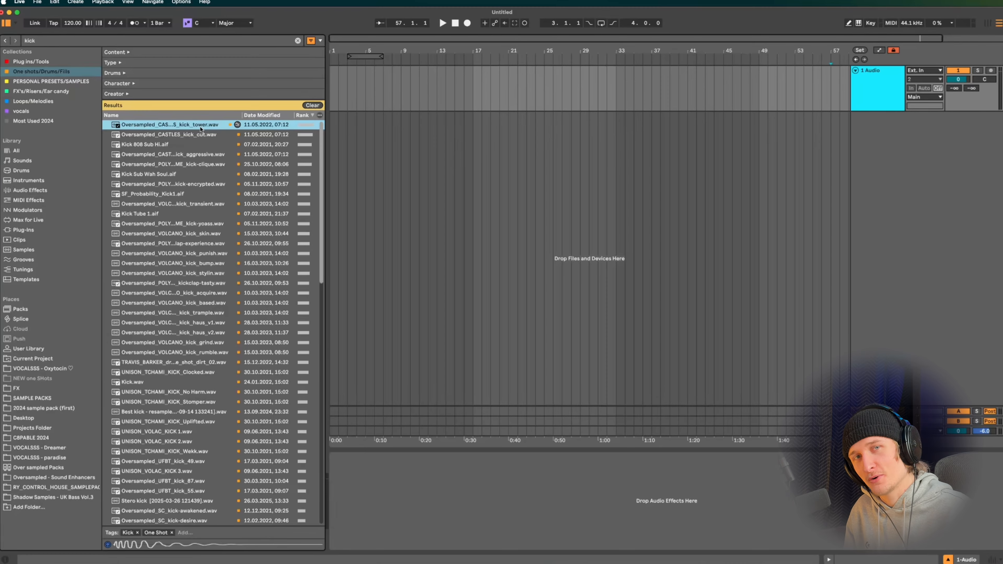
left_click_drag(200, 130, 469, 94)
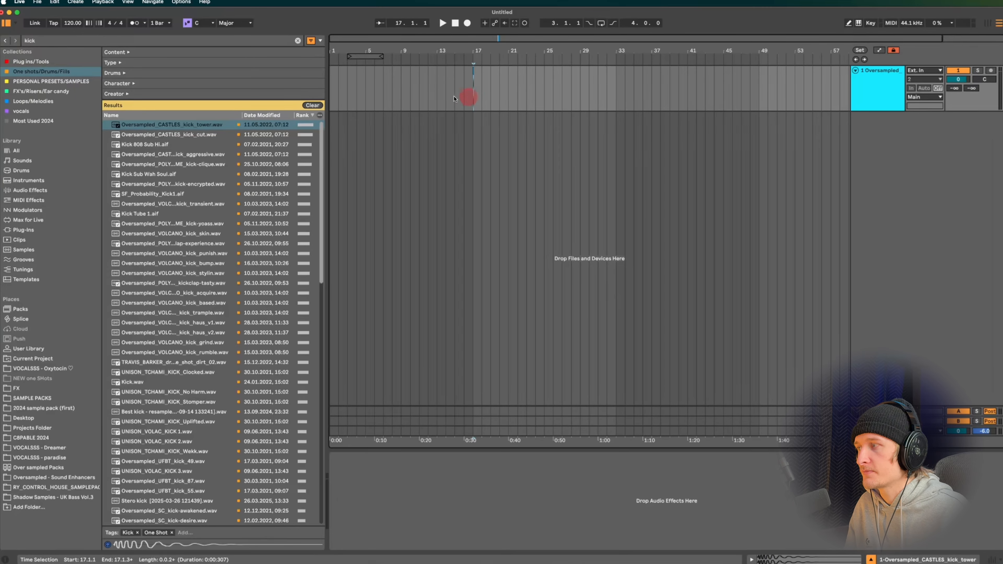
key("super+alt+b")
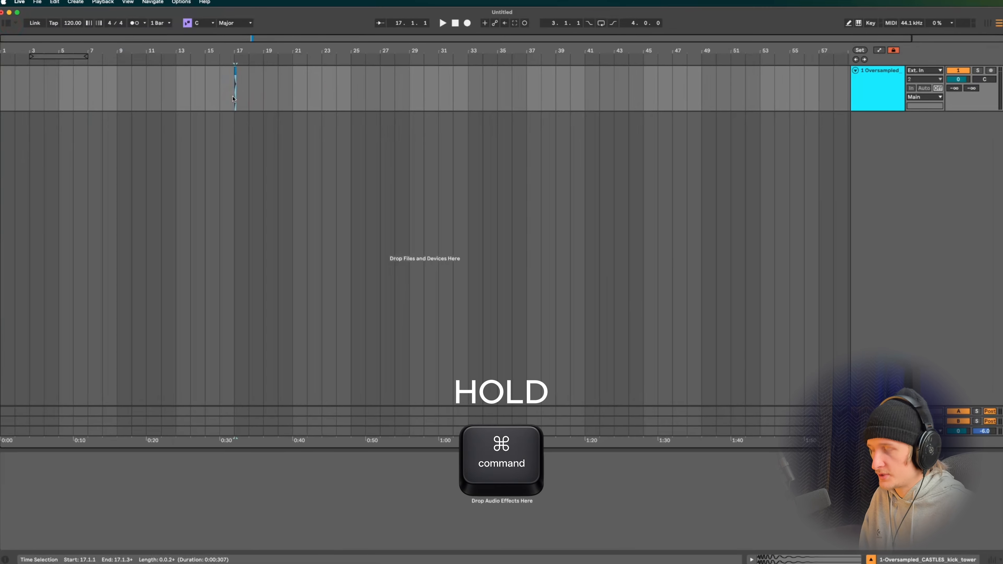
Duplicate the kick over a one-beat selection three times so it falls on every beat of bar 17.
scroll(234, 99, "up", 15)
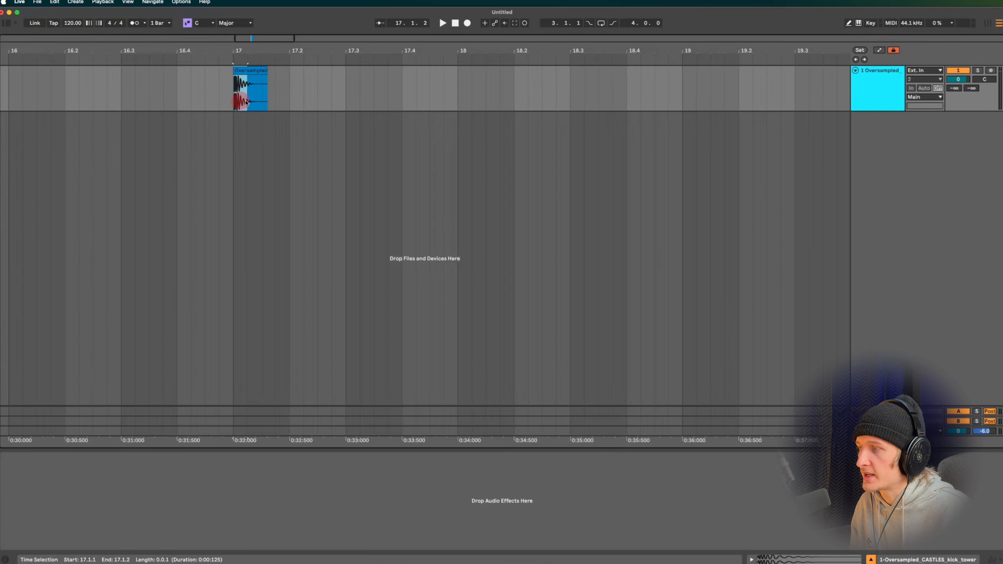
left_click_drag(268, 99, 288, 101)
key("super+d")
key("super+d")
key("super+d")
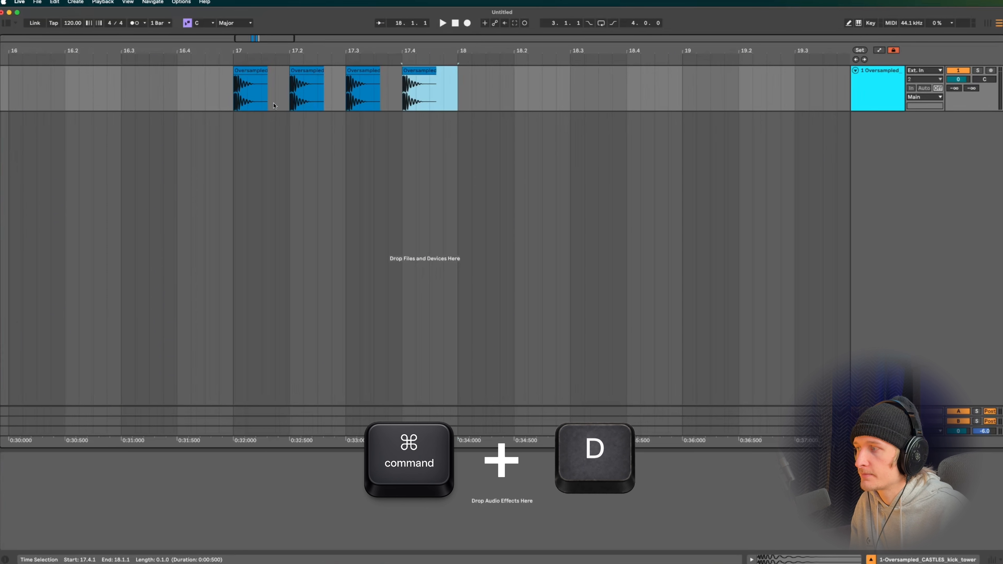
Play the four-kick pattern from bar 17 and stop playback.
left_click(232, 101)
key("space")
scroll(232, 102, "down", 3)
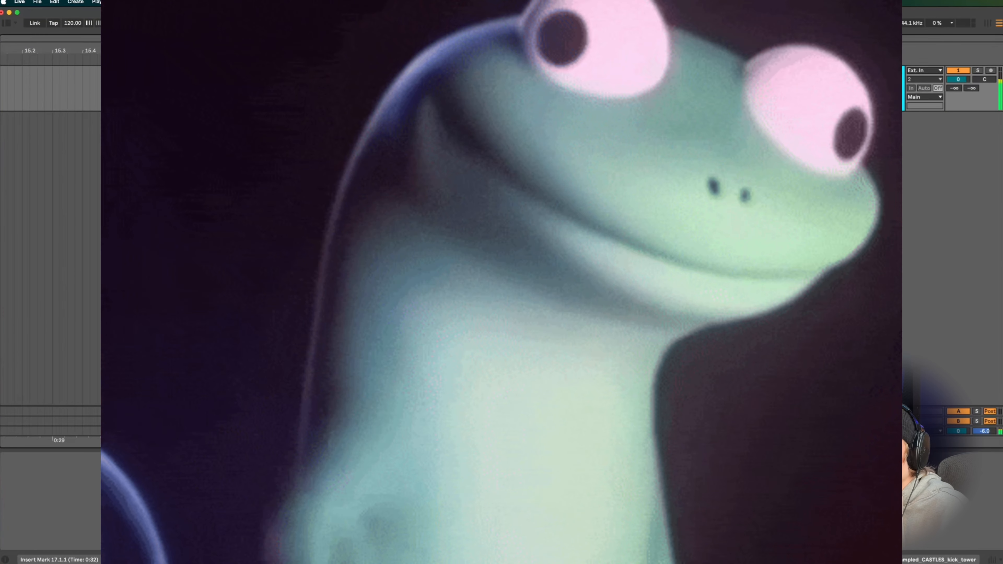
key("space")
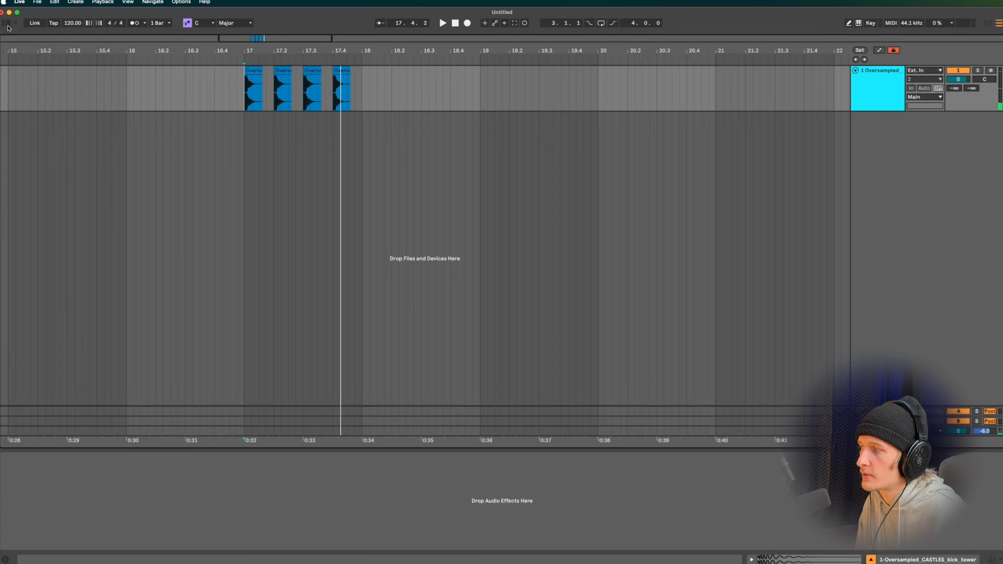
Show the browser, open the Loops/Melodies collection and clear the kick search.
left_click(7, 24)
left_click(58, 101)
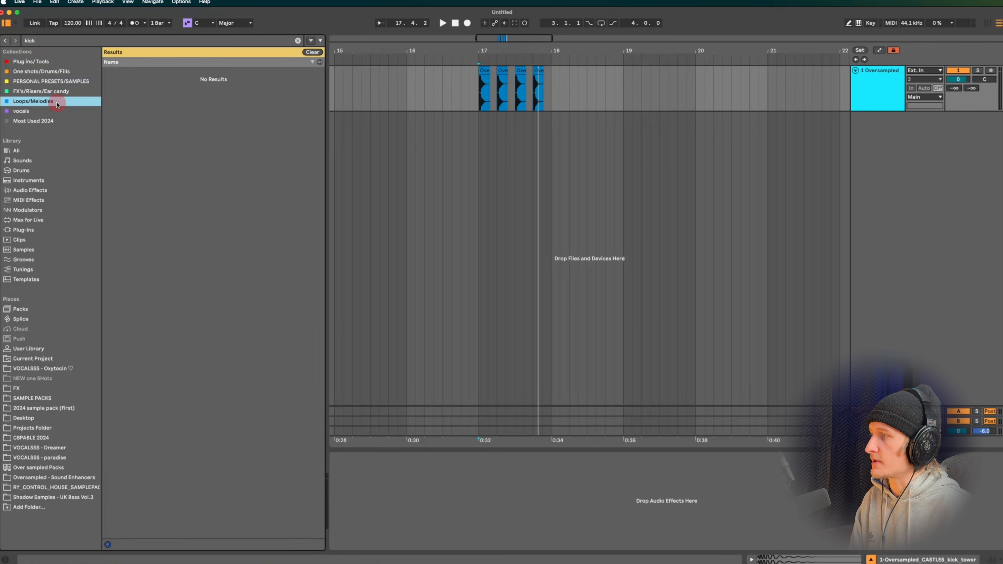
left_click(299, 41)
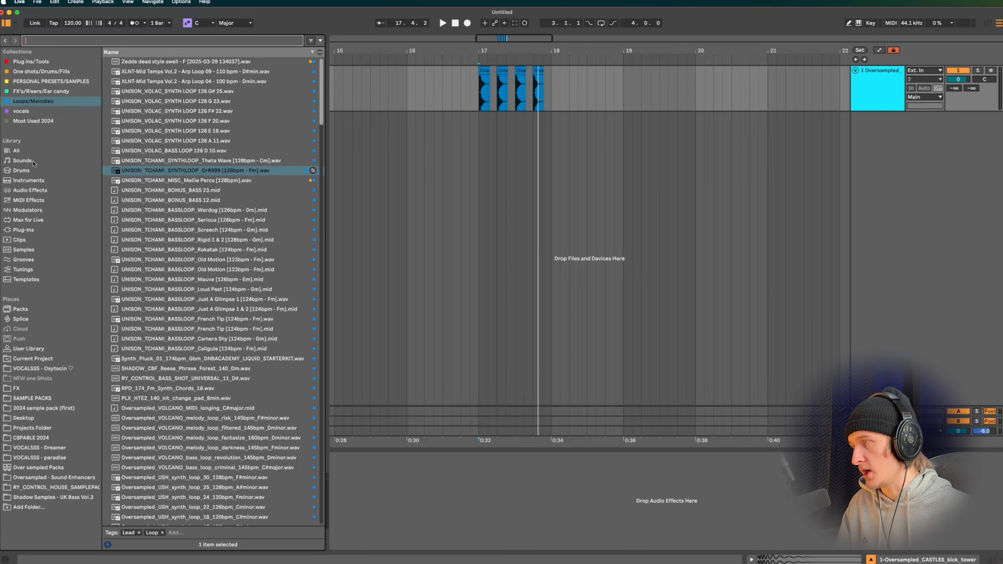
Filter the Sounds library by Bass and Acoustic and preview Guitar Bass.adv.
left_click(24, 161)
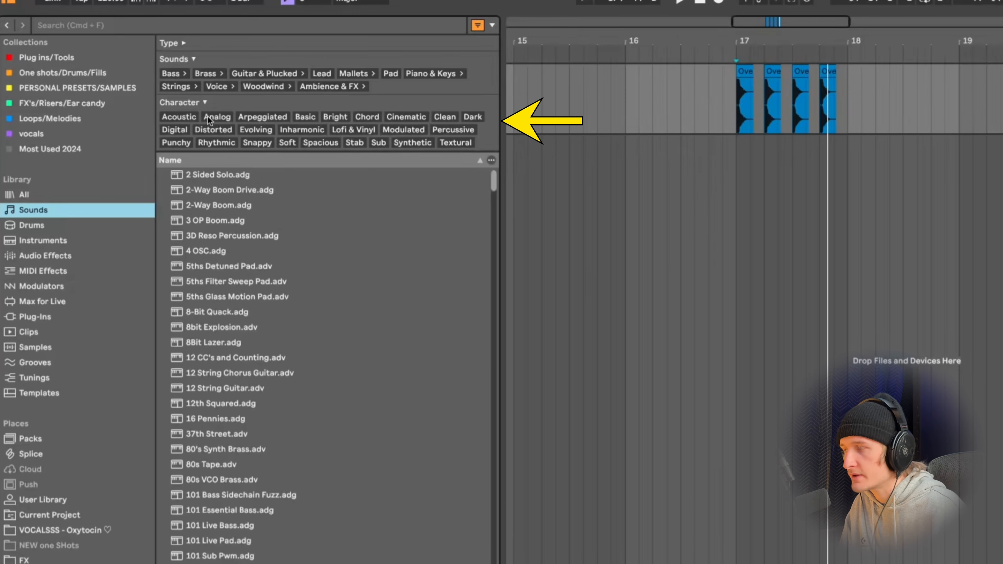
left_click(174, 74)
left_click(175, 135)
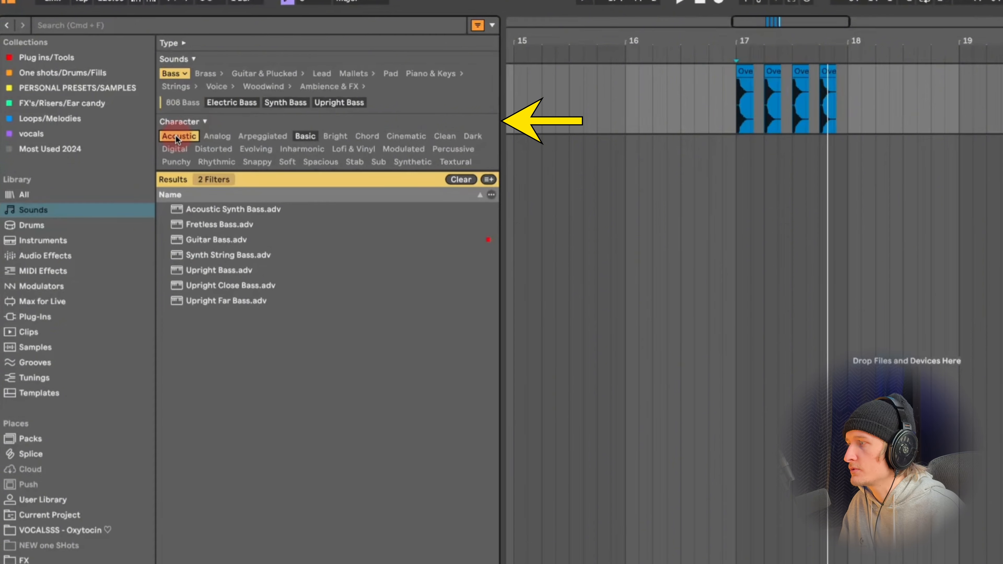
left_click(261, 240)
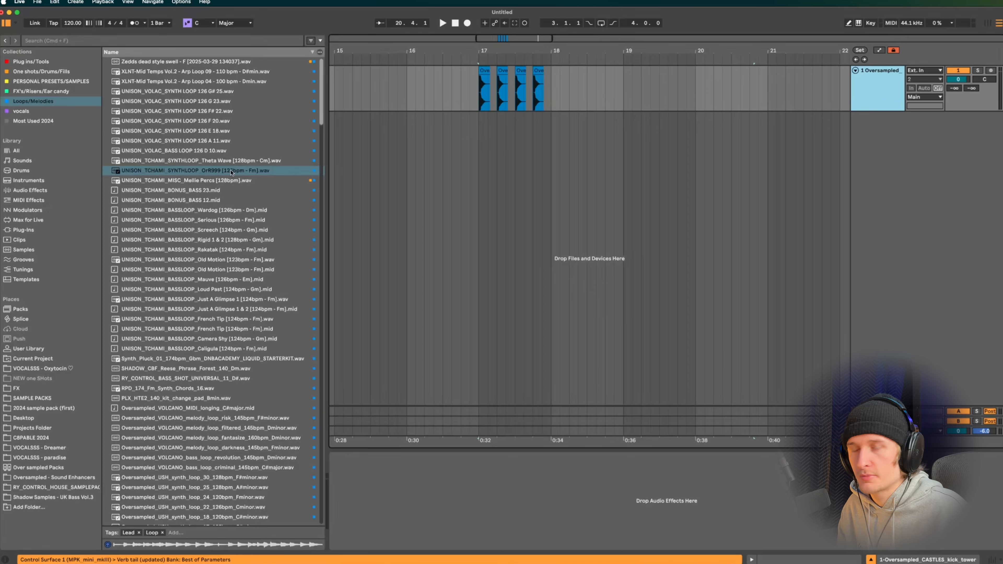
Place UNISON_TCHAMI_SYNTHLOOP_OrR999 [126bpm - Fm].wav on a new audio track below the kicks at bar 17 and hide the browser.
left_click_drag(227, 172, 479, 135)
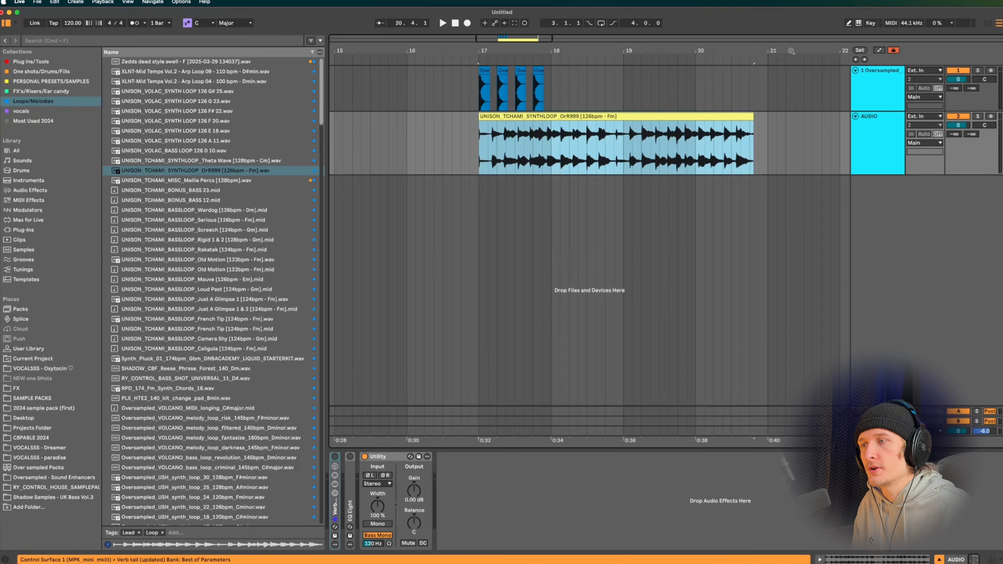
left_click(871, 152)
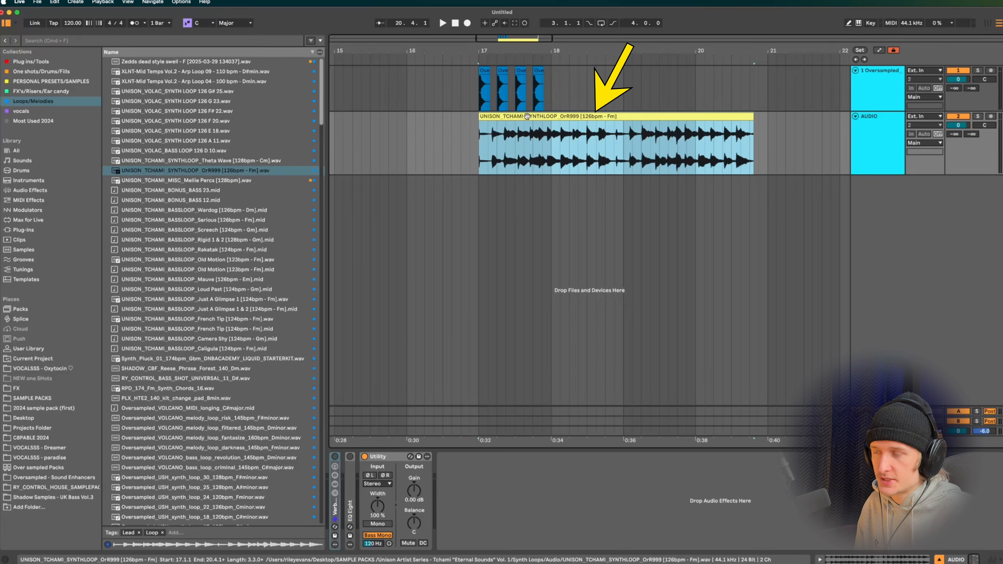
left_click(6, 23)
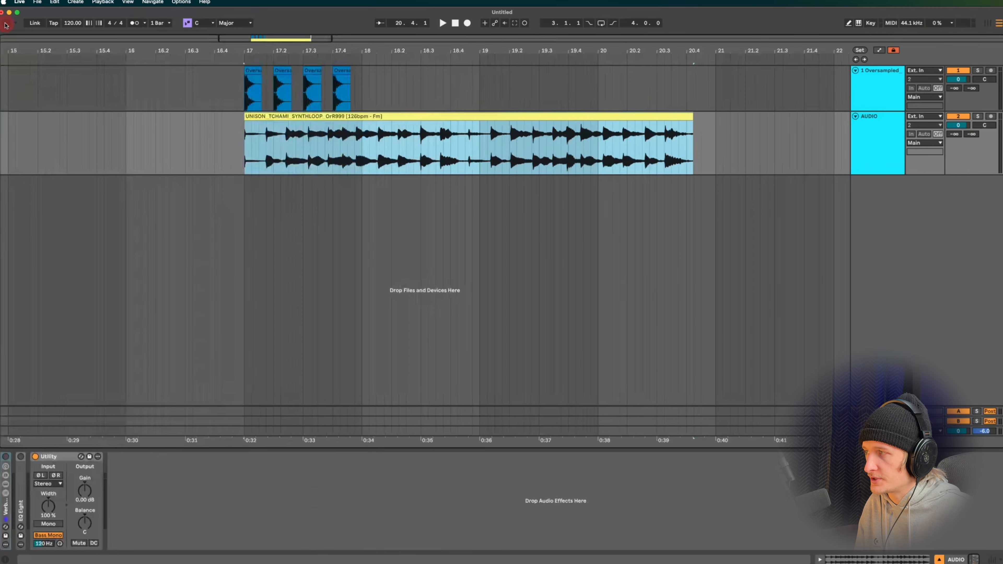
Set the project tempo to 126 BPM to match the synth loop.
left_click(69, 24)
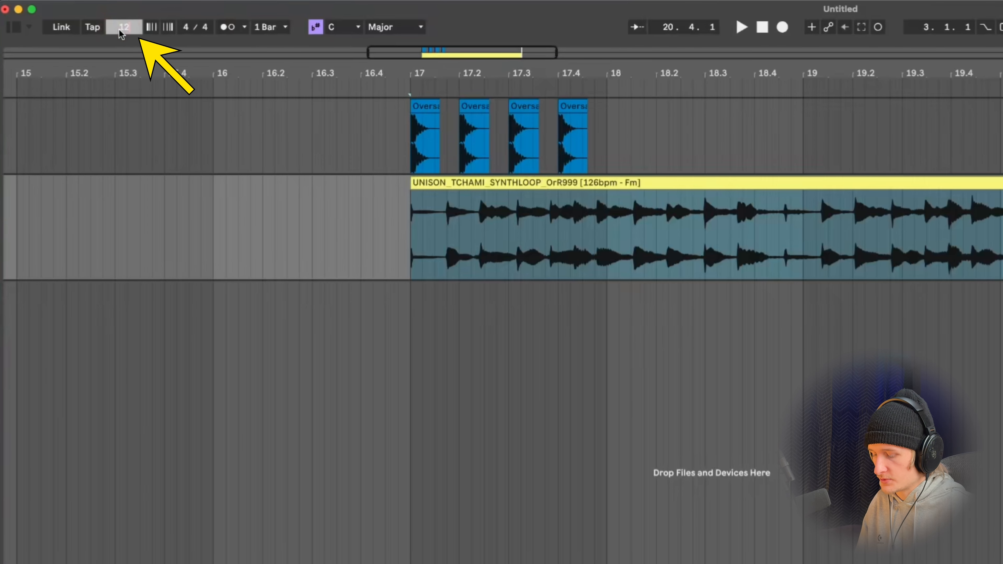
type("126")
key("Return")
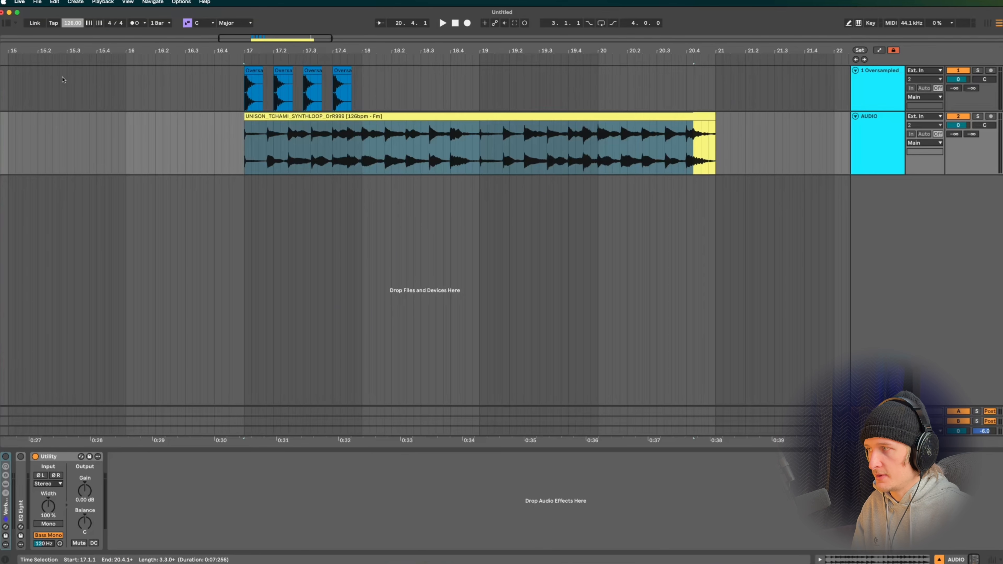
left_click_drag(74, 27, 78, 27)
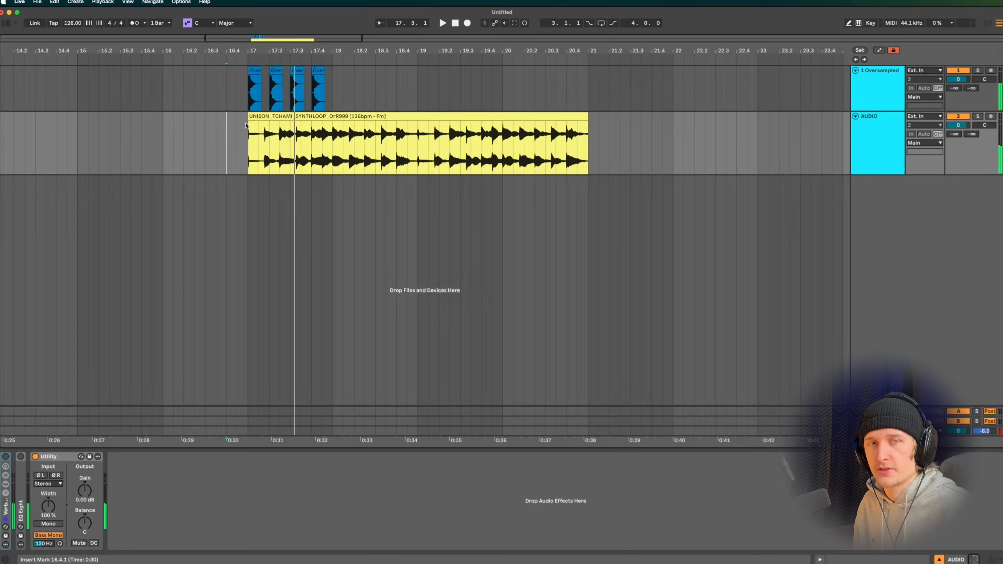
Solo the synth loop's track during playback, toggling the solo off and on again.
key("space")
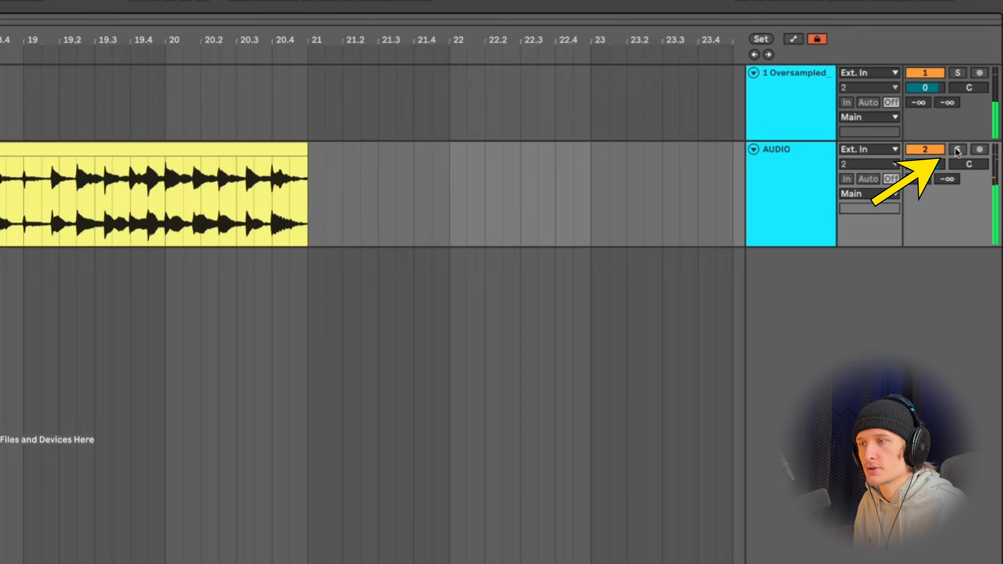
left_click(978, 117)
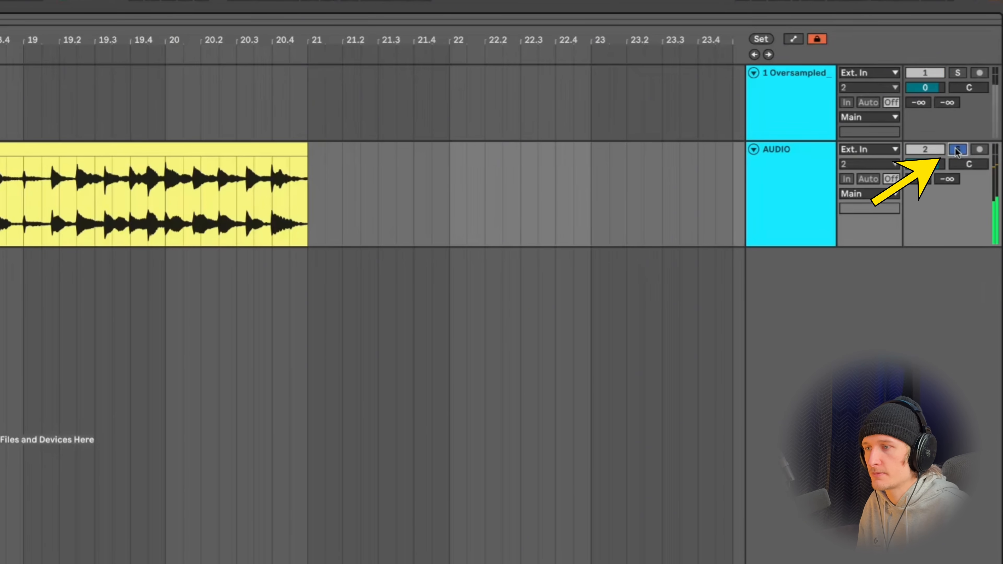
left_click(957, 150)
key("s")
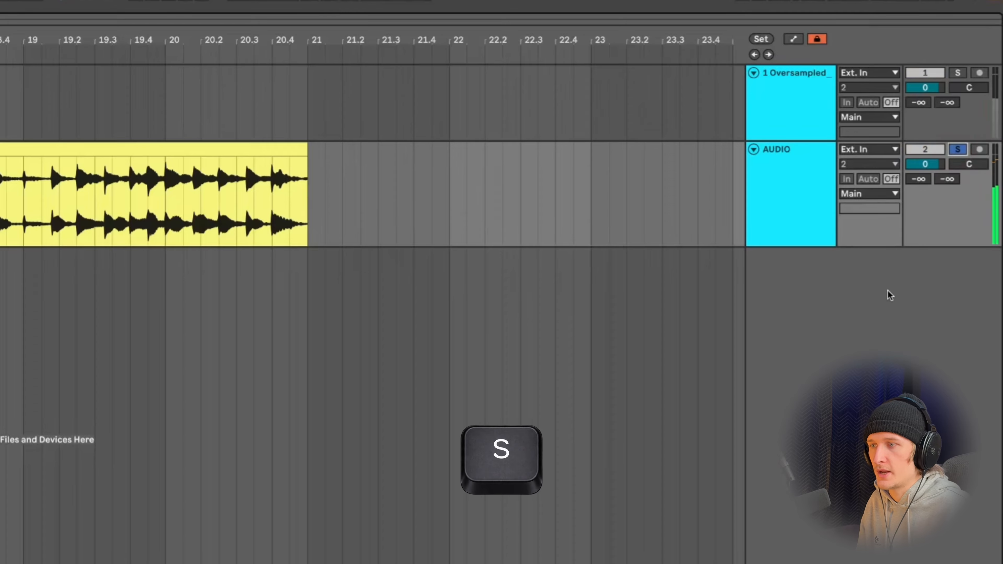
Toggle the solo on the synth loop's track during playback and solo the kick track instead.
key("s")
key("s")
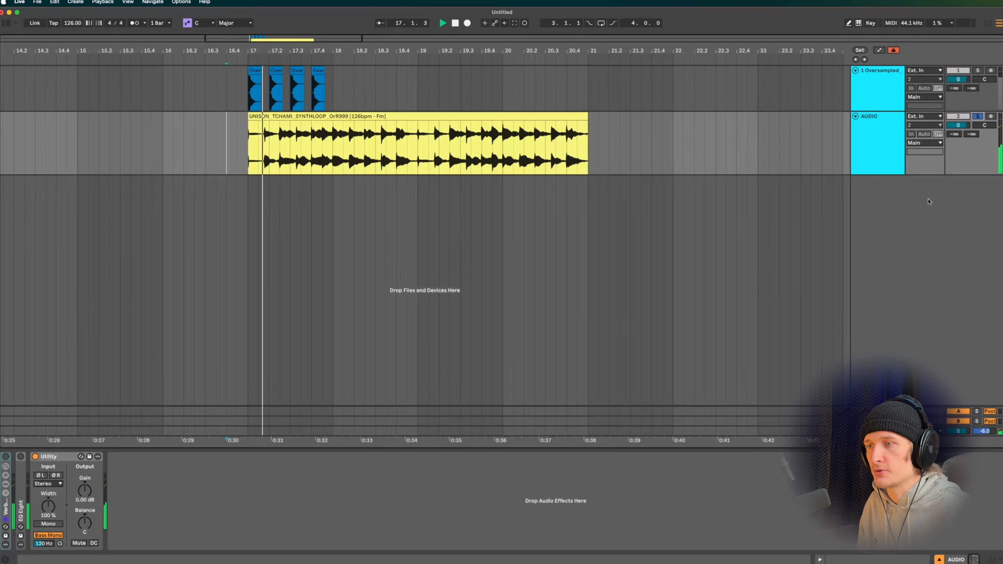
left_click(888, 96)
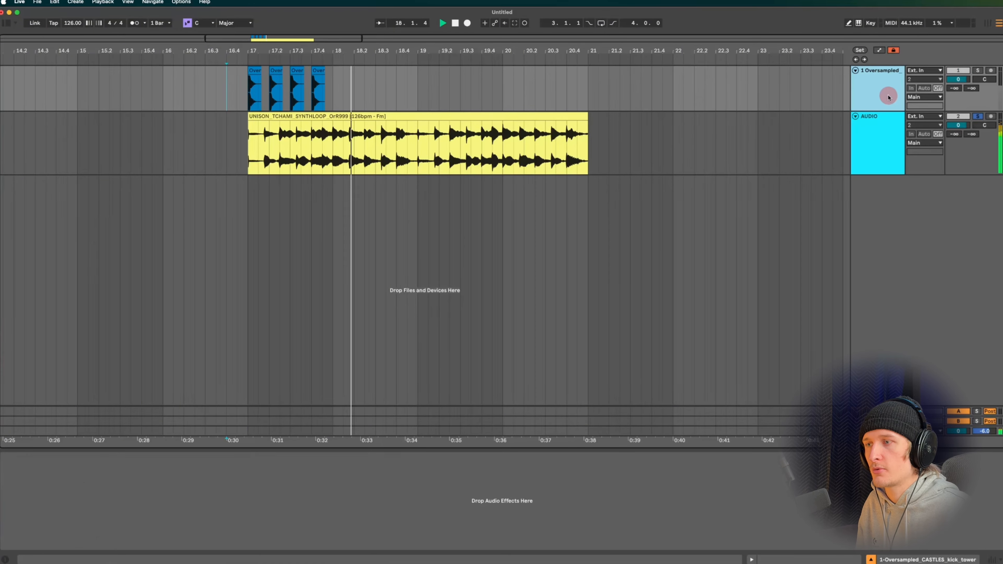
key("plus")
key("s")
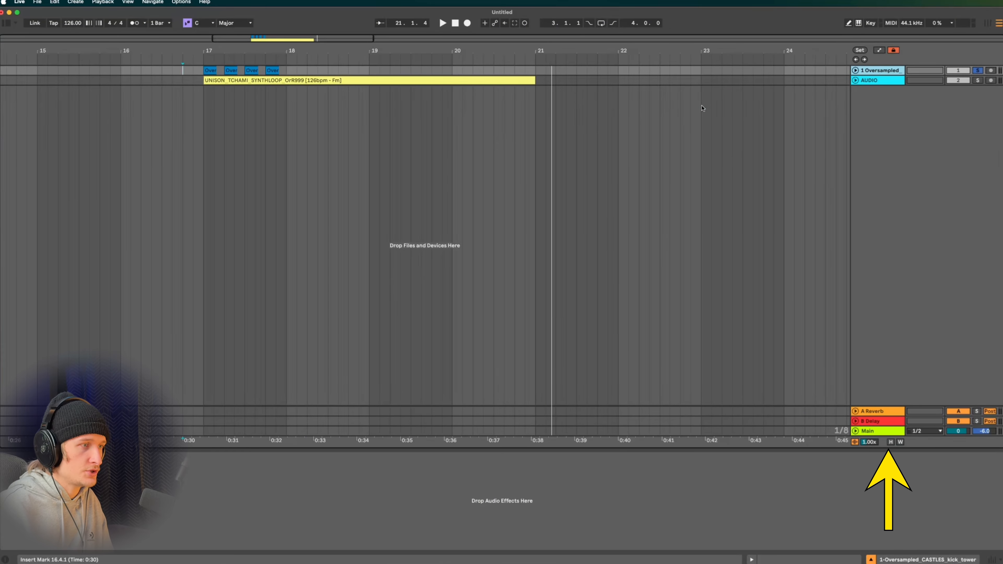
Toggle the arrangement's optimized height and optimized width on and off to fit the tracks and clips to the view.
key("h")
key("w")
key("h")
key("h")
key("w")
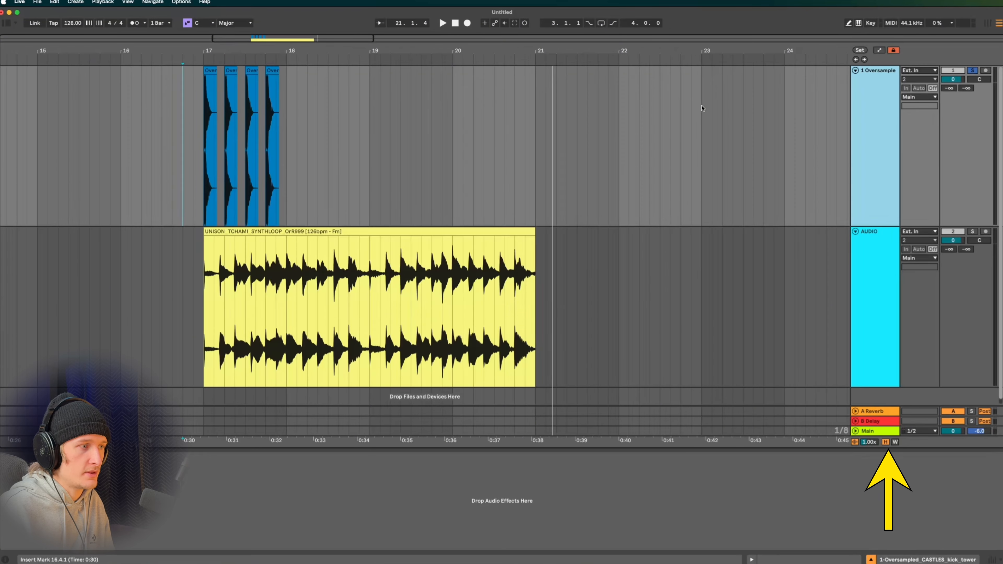
key("h")
key("w")
key("w")
key("h")
key("h")
key("h")
key("w")
key("w")
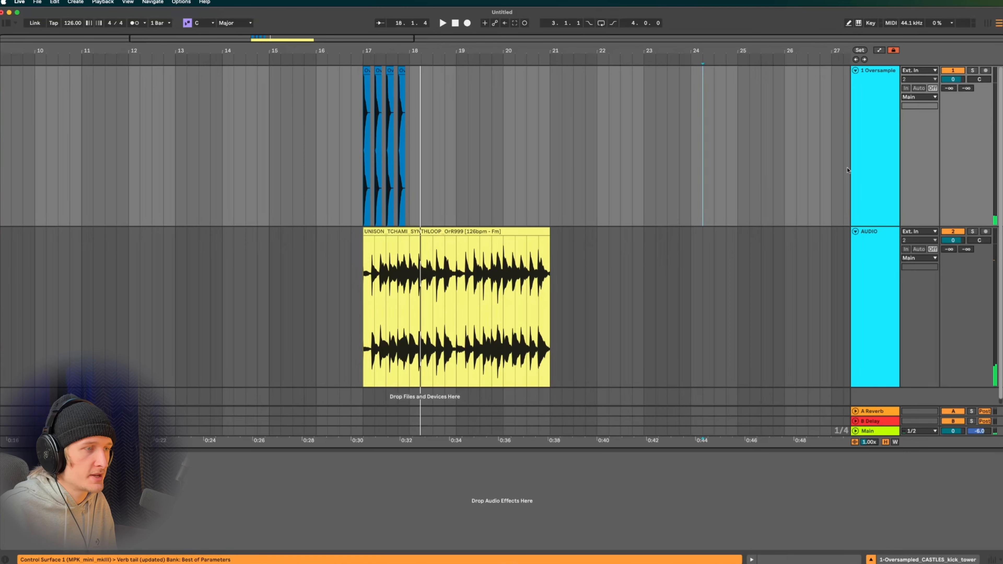
Select both the kick and AUDIO tracks and reduce their height together.
left_click(875, 146)
left_click(894, 301)
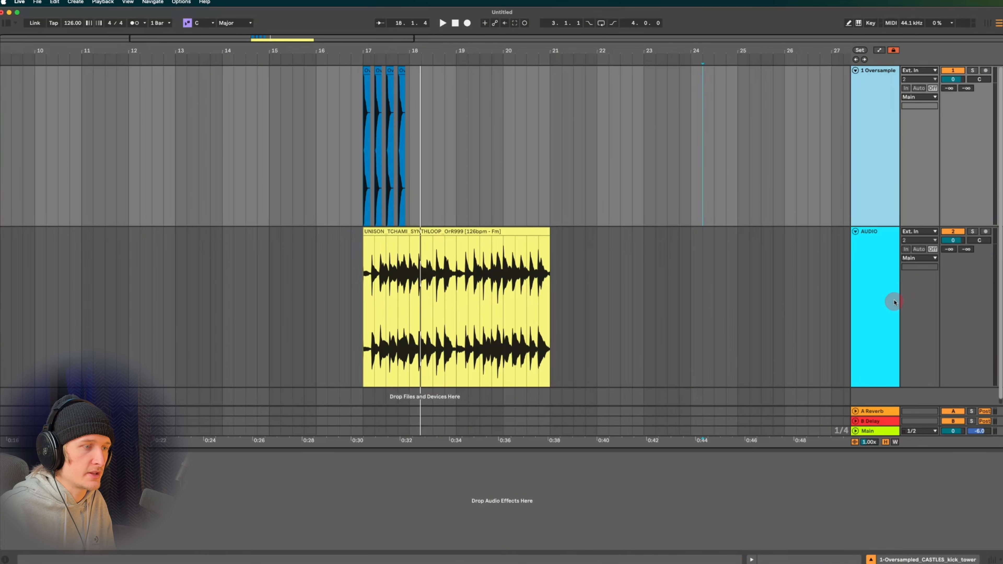
left_click_drag(878, 386, 880, 371)
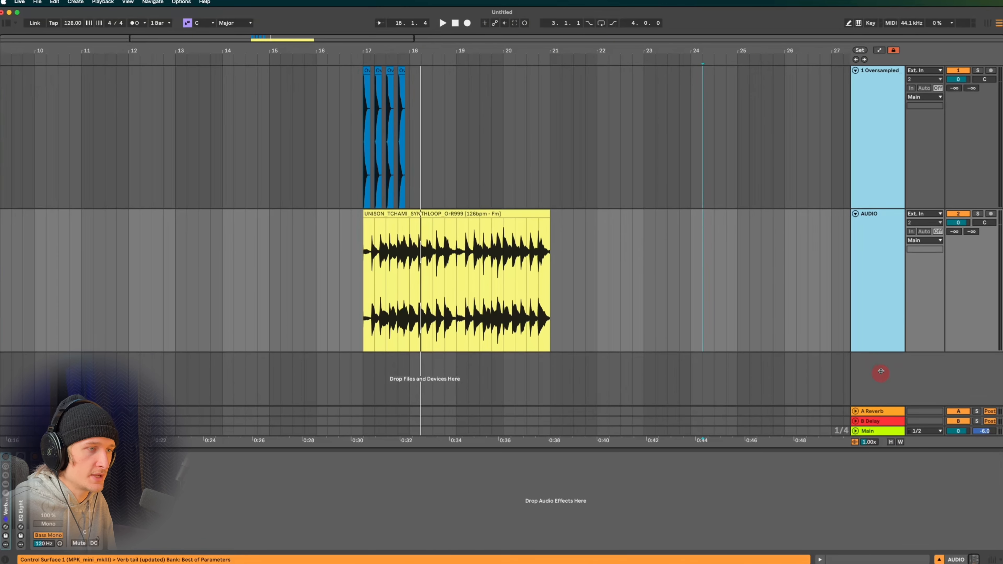
Assign the AUDIO track's magenta color to its synth loop clip.
left_click(581, 170)
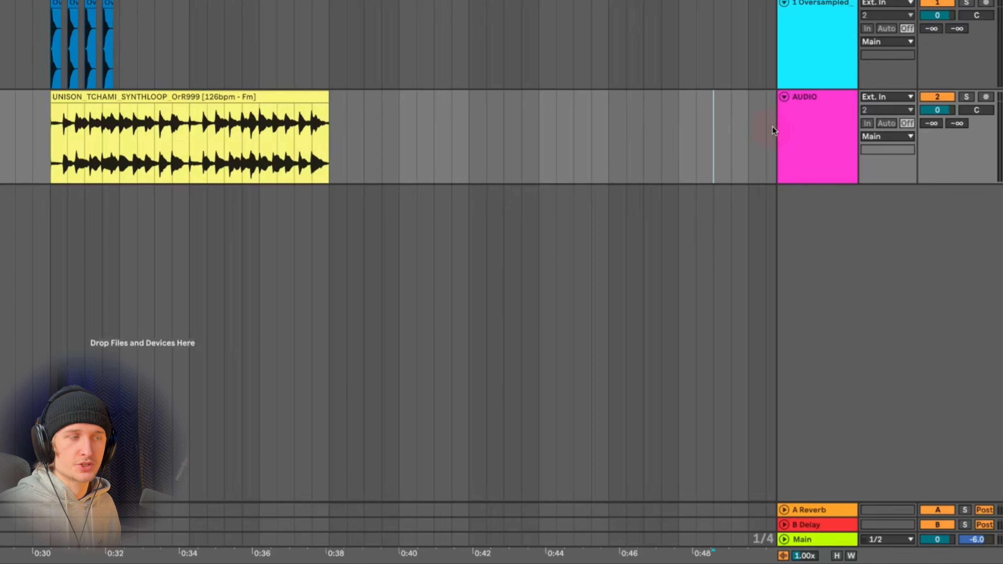
right_click(865, 145)
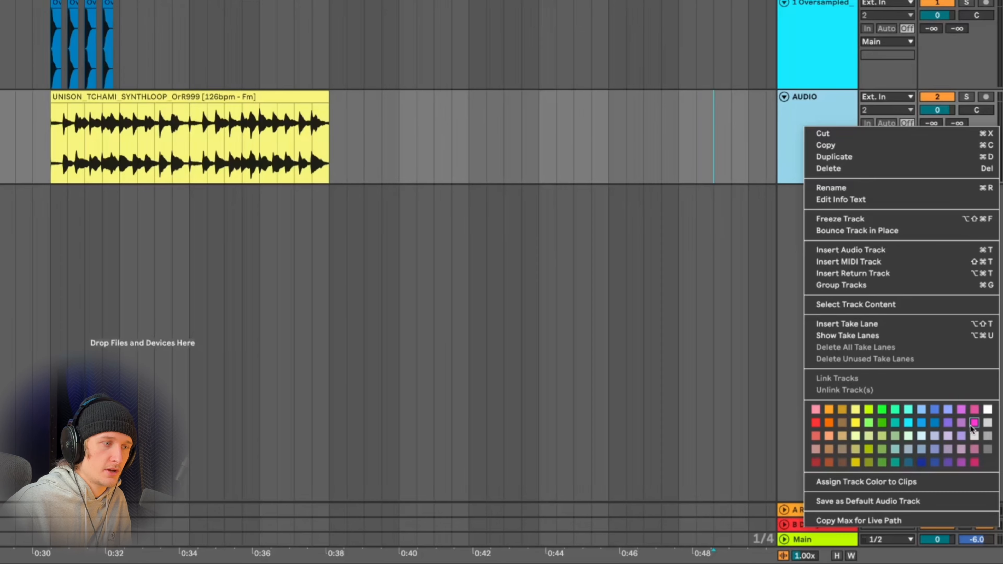
left_click(860, 481)
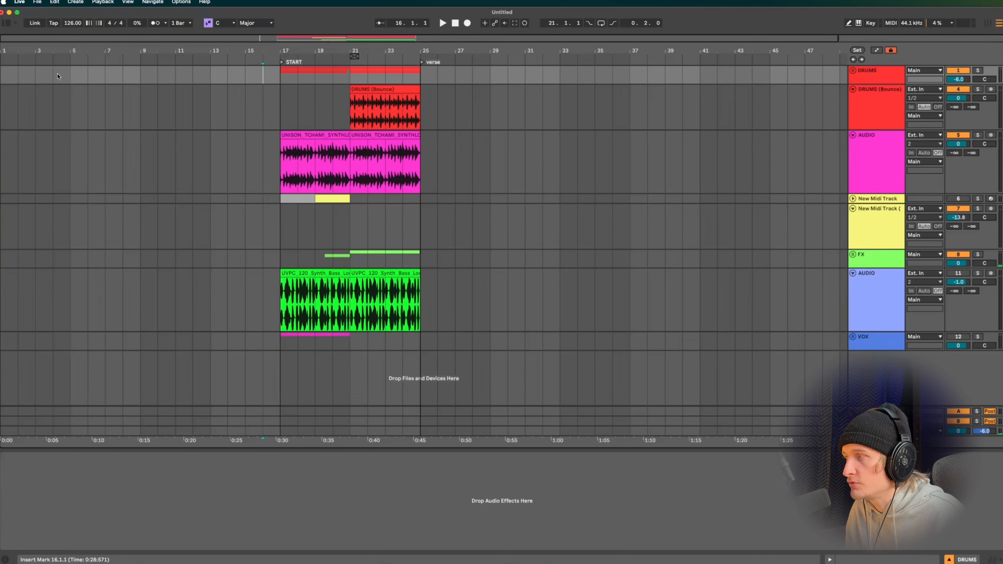
Try time selections in the arrangement, across the tracks from bar 17 to 25 and over bar 9 on DRUMS (Bounce).
mouse_move(4, 75)
left_mouse_down()
mouse_move(141, 246)
mouse_move(591, 376)
mouse_move(649, 464)
mouse_move(350, 284)
mouse_move(315, 232)
left_mouse_up()
left_click(280, 190)
left_click(281, 231)
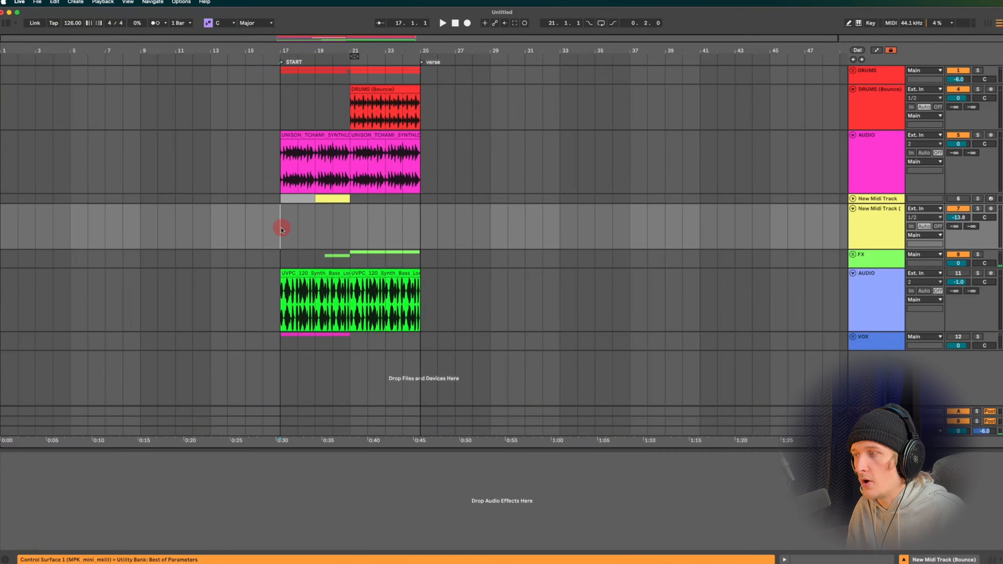
mouse_move(281, 75)
left_mouse_down()
mouse_move(434, 313)
mouse_move(420, 312)
left_mouse_up()
mouse_move(263, 106)
left_mouse_down()
mouse_move(127, 107)
mouse_move(143, 107)
left_mouse_up()
left_click(155, 109)
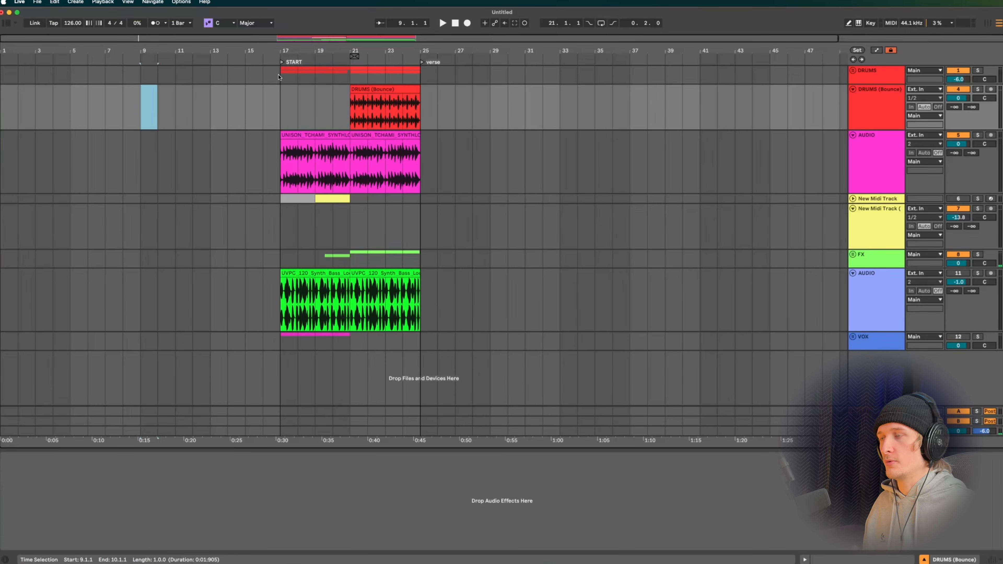
Duplicate the one-bar group of four kicks at bar 17 three times to fill the track up to bar 21.
left_click(315, 110)
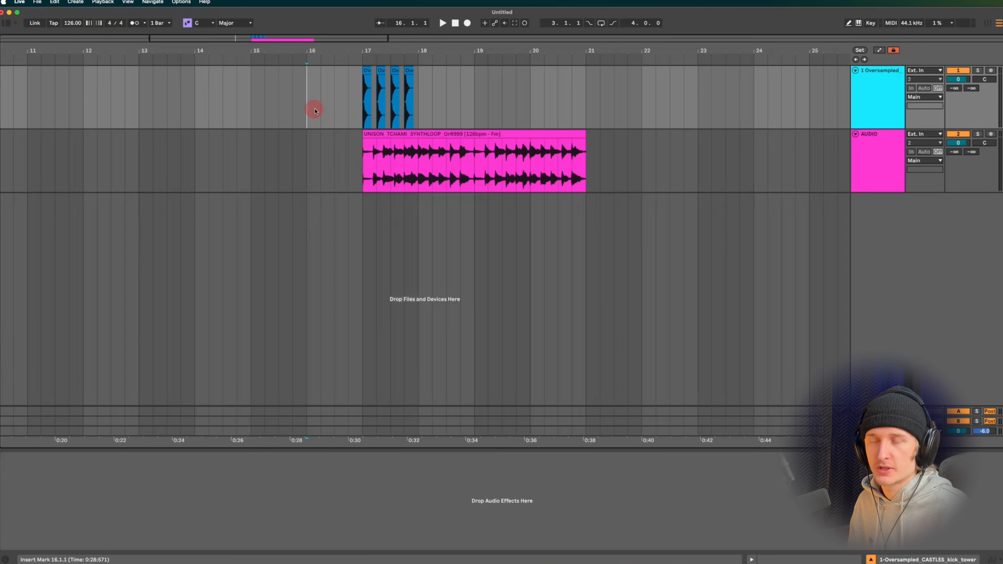
left_click_drag(359, 115, 411, 109)
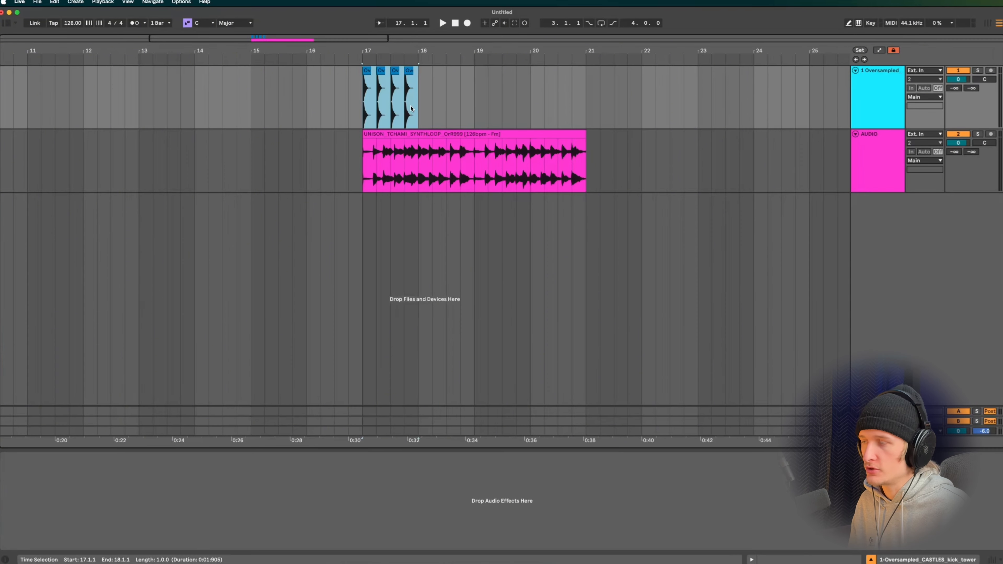
key("super+d")
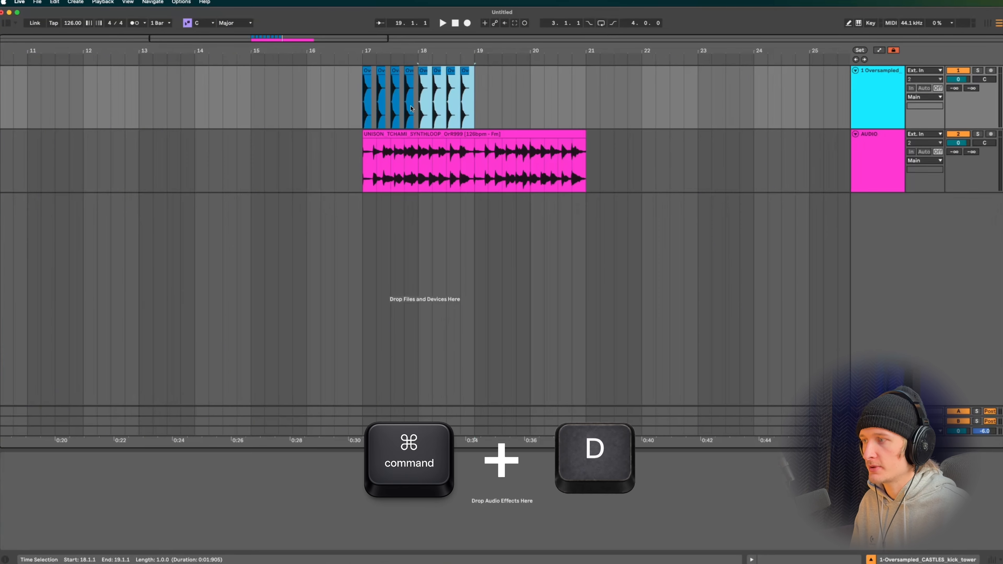
key("super+d")
key("super+d")
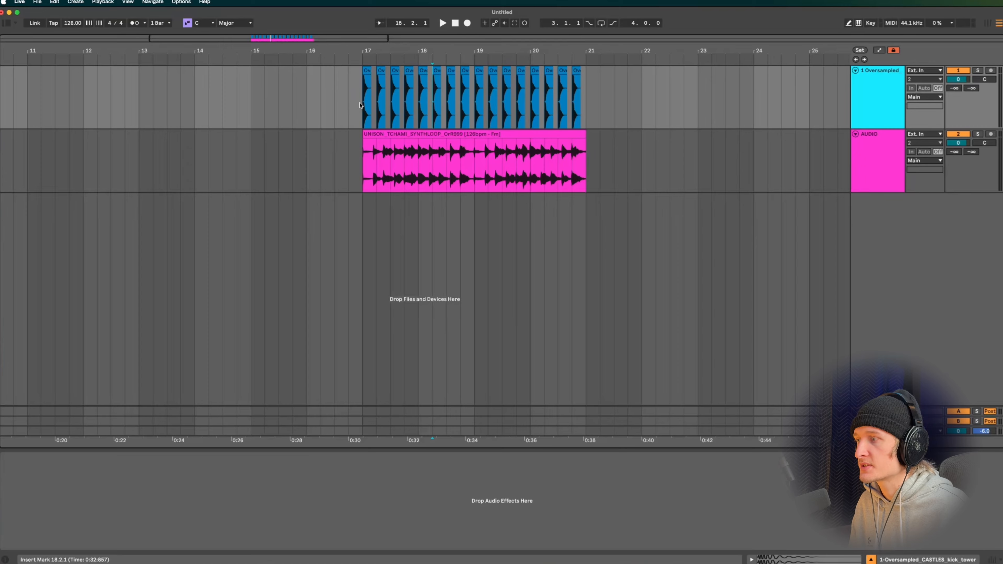
Consolidate all the kick clips from bar 17 to bar 21 into a single clip.
left_click_drag(360, 106, 586, 105)
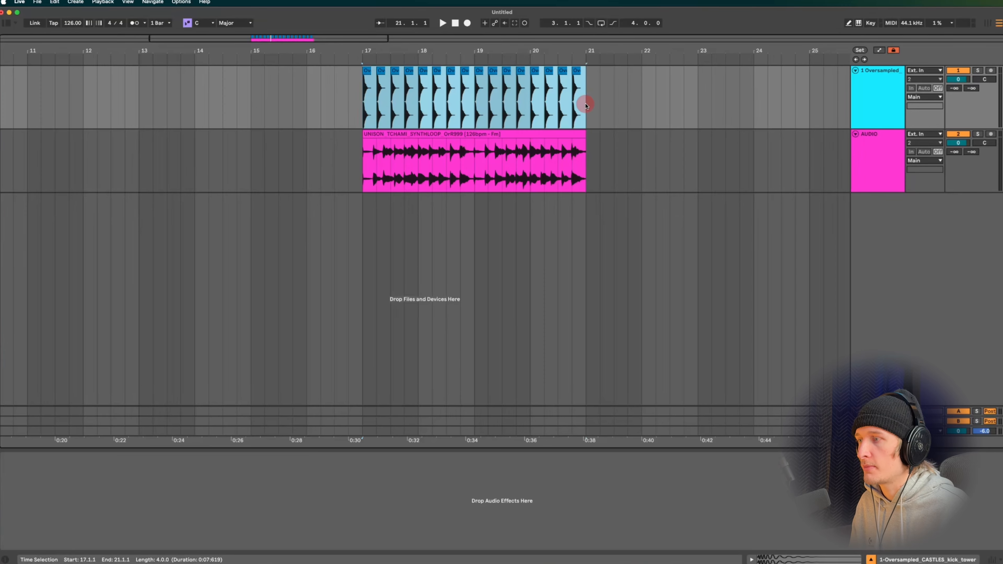
key("super+j")
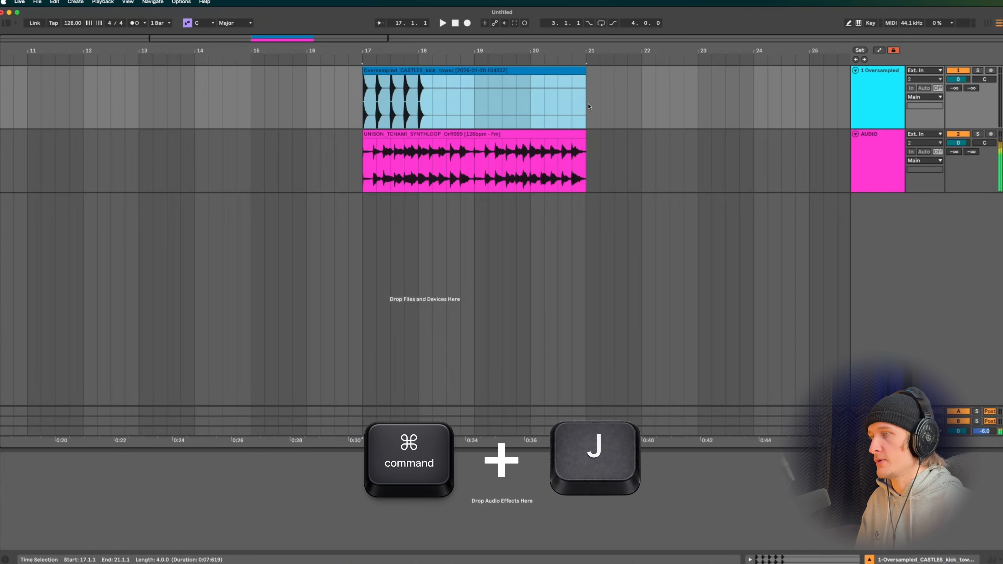
scroll(555, 79, "down", 3)
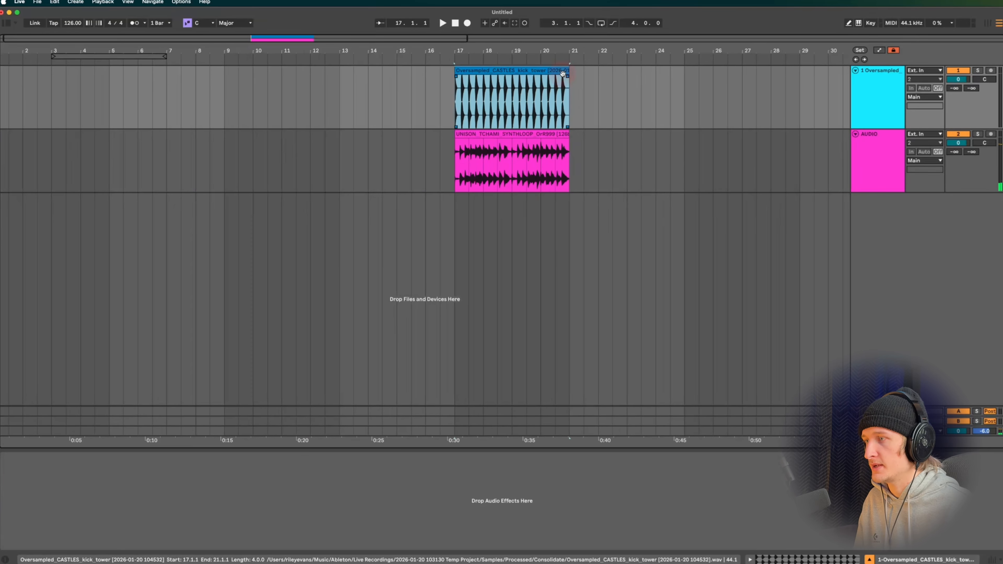
Duplicate the consolidated kick clip so the pattern continues from bar 21 to bar 25.
mouse_move(570, 77)
left_mouse_down()
mouse_move(511, 77)
mouse_move(569, 80)
left_mouse_up()
left_click(556, 78)
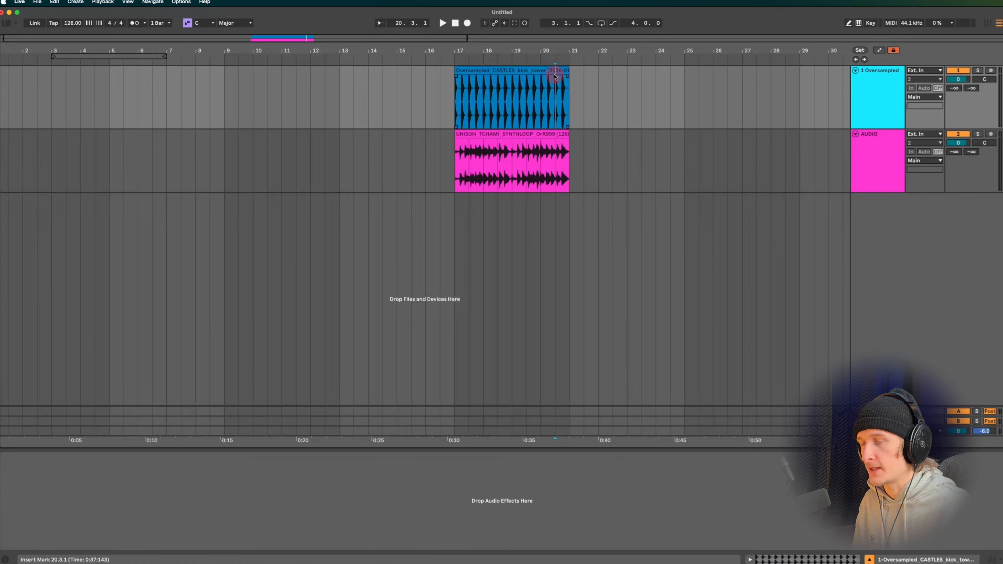
left_click(554, 72)
key("super+d")
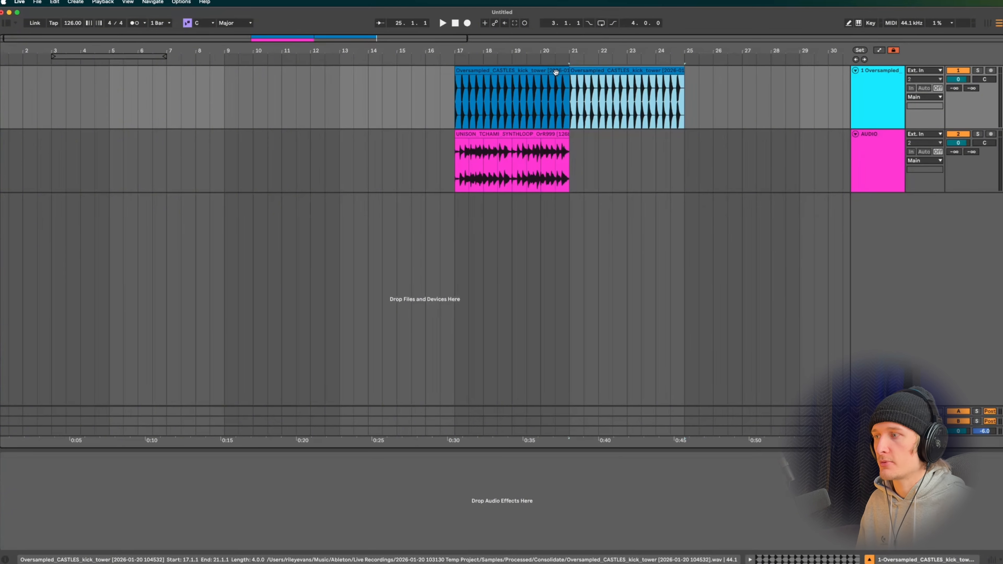
Play back the arrangement from the start of the kicks at bar 17.
left_click(457, 94)
key("space")
scroll(457, 95, "right", 2)
left_click(587, 101)
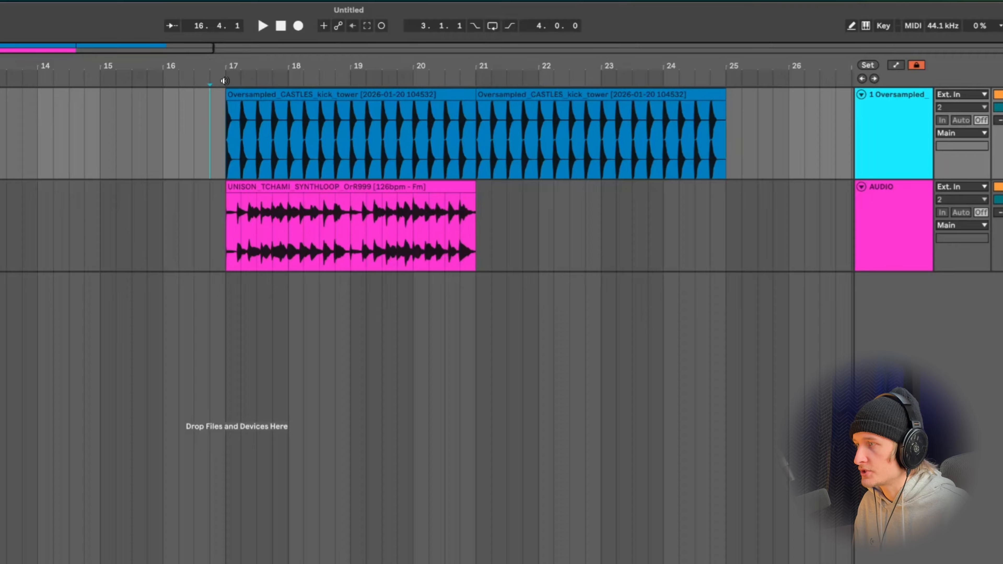
Add a locator named START at bar 17, where the clips begin.
right_click(224, 81)
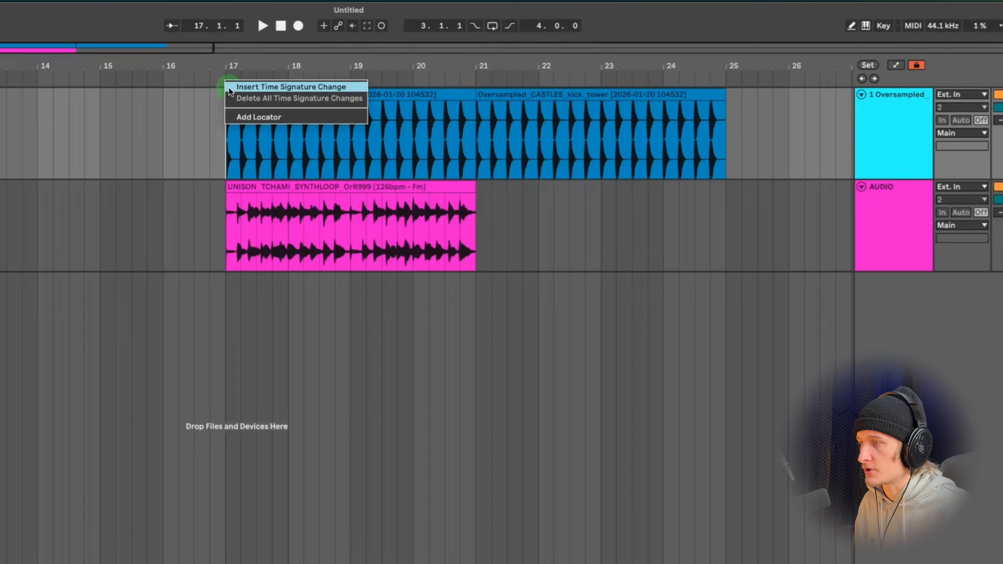
left_click(227, 91)
scroll(229, 91, "up", 2)
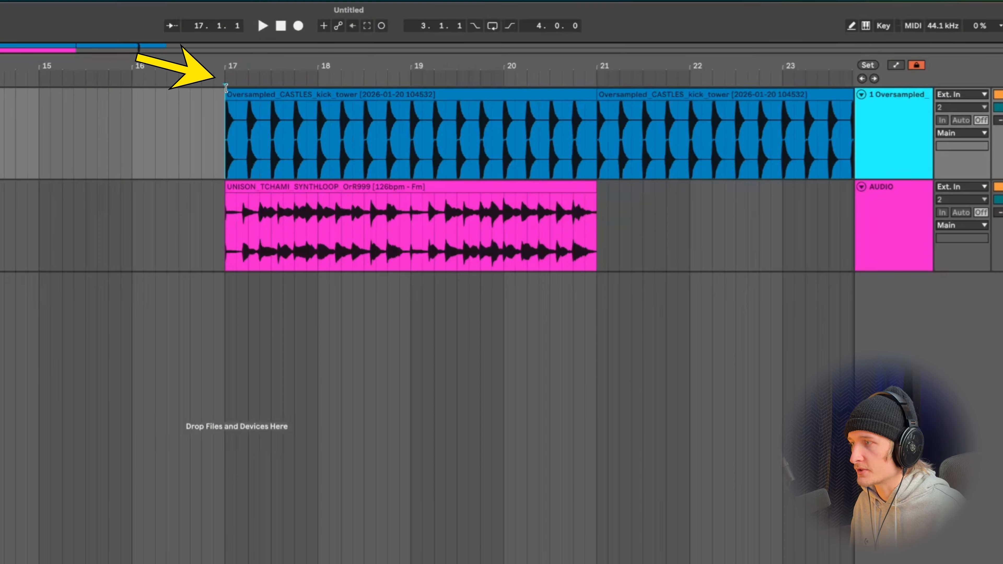
right_click(226, 79)
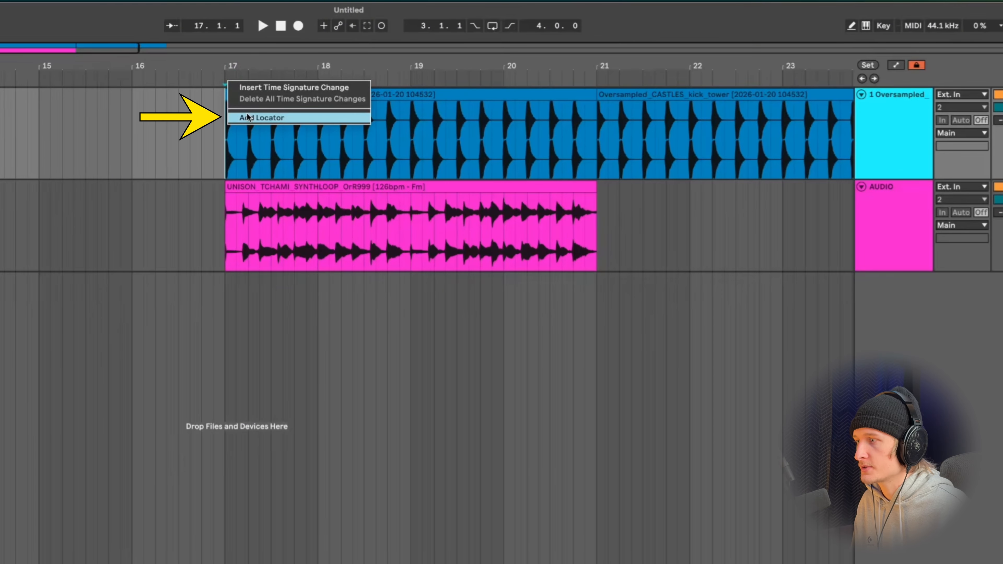
left_click(257, 118)
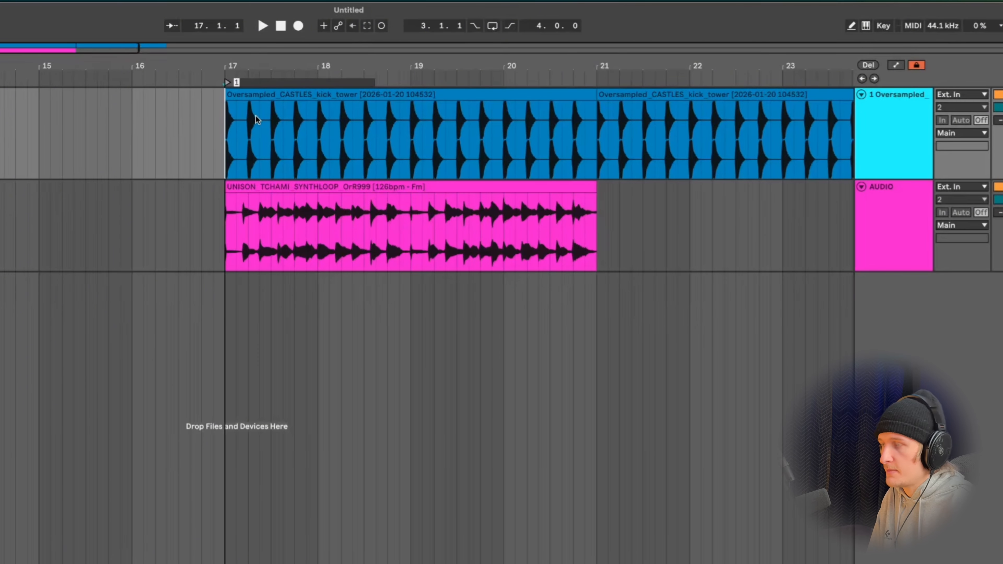
type("START")
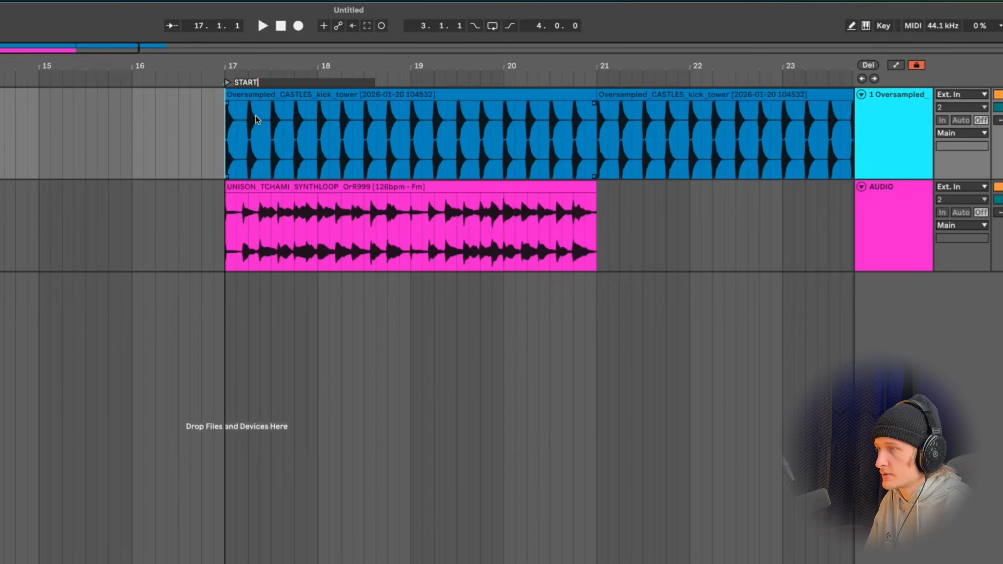
key("Return")
Add a locator named verse at bar 25, where the second kick clip ends.
scroll(234, 99, "down", 5)
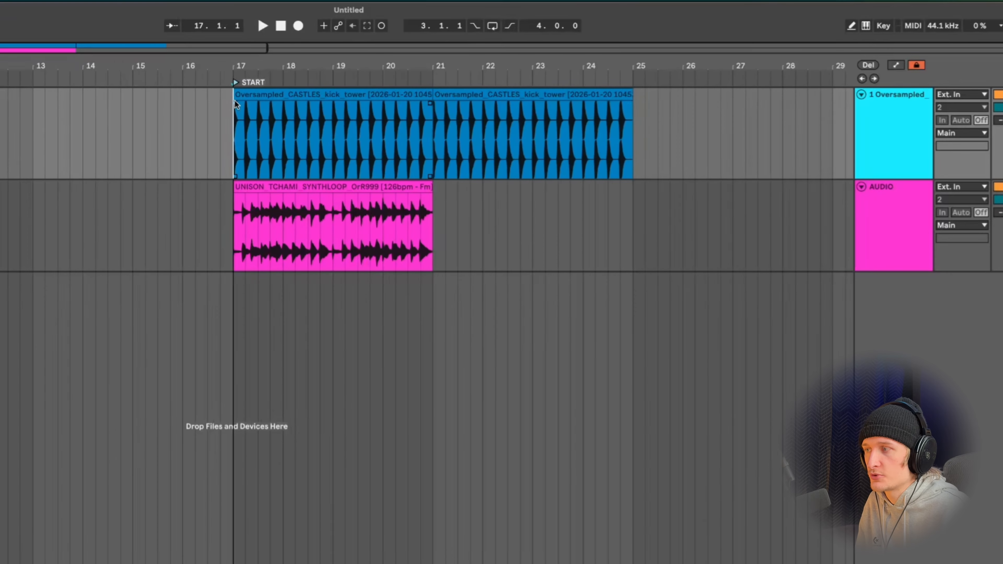
scroll(234, 100, "up", 4)
mouse_move(233, 81)
left_mouse_down()
mouse_move(136, 82)
mouse_move(244, 82)
mouse_move(233, 83)
left_mouse_up()
scroll(227, 98, "down", 5)
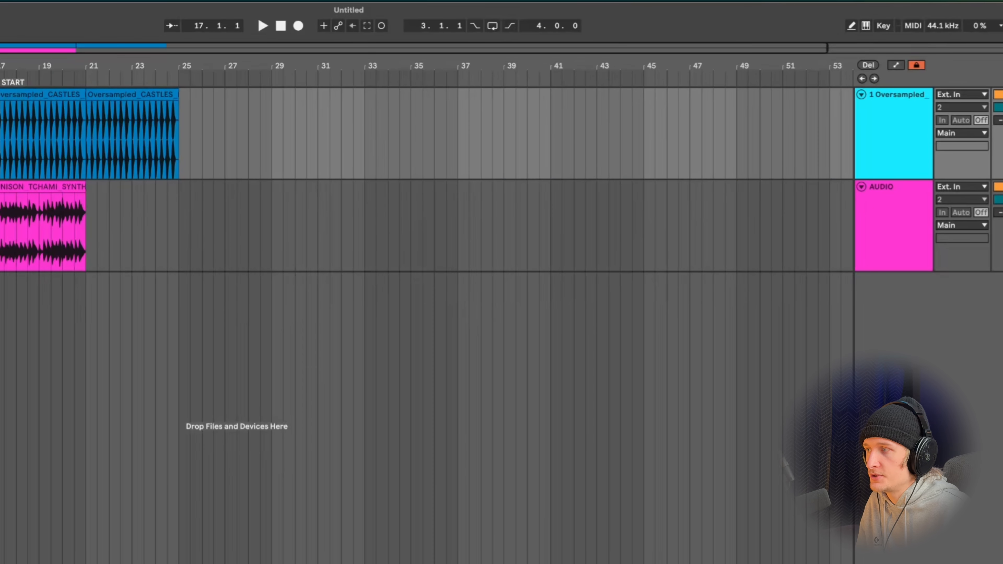
right_click(176, 84)
left_click(199, 116)
type("Drop")
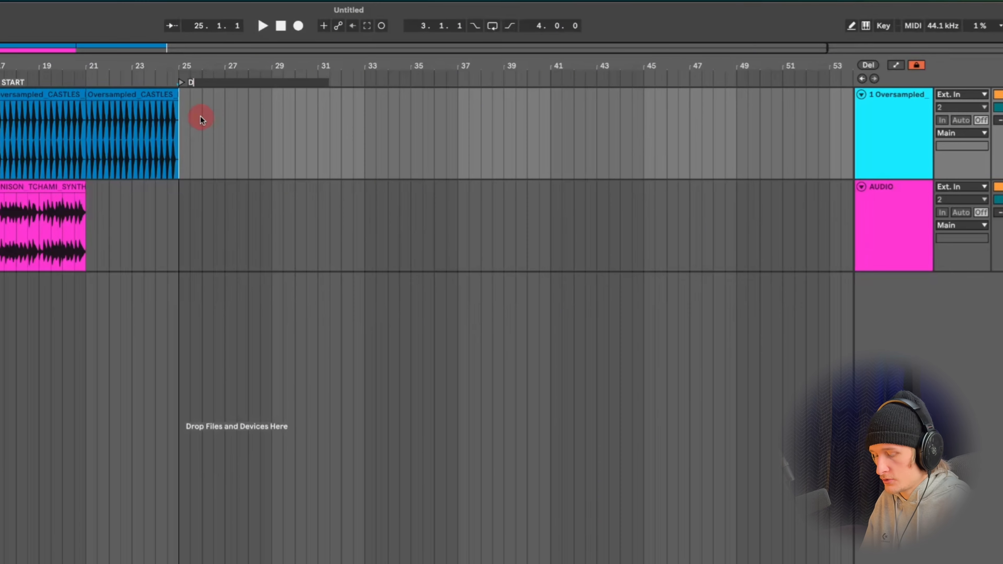
type("verse")
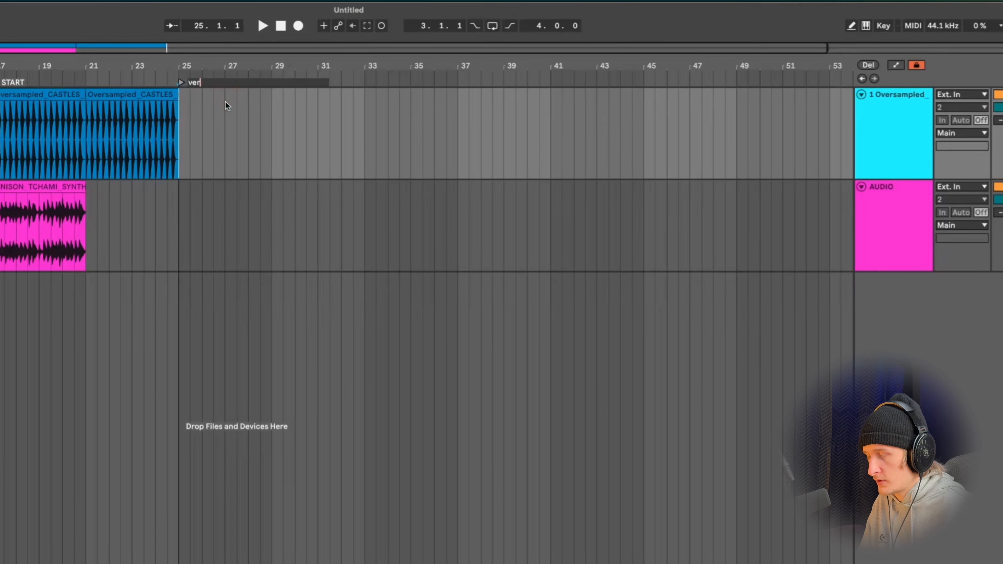
key("Return")
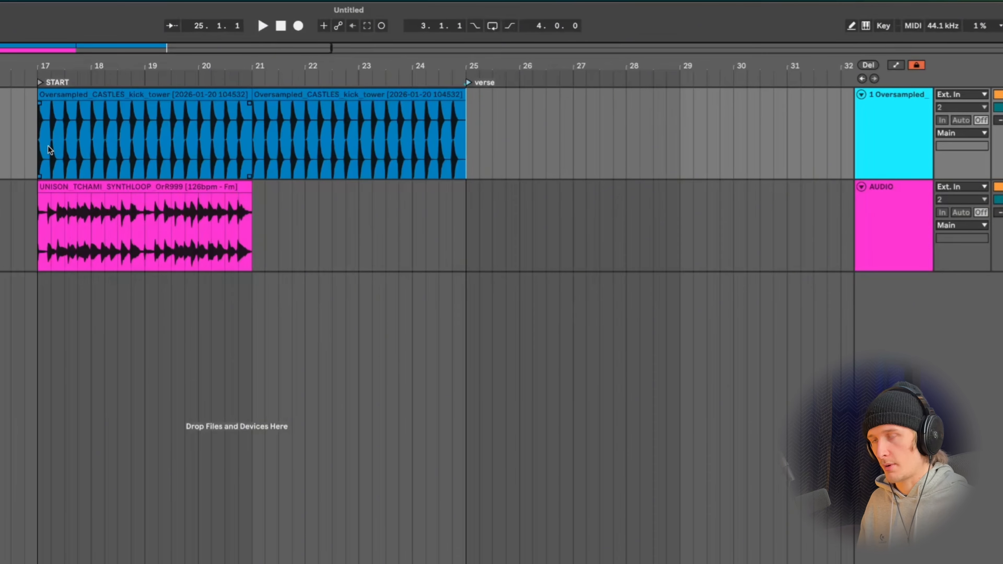
Show the browser and search the entire library for "loop".
left_click(38, 39)
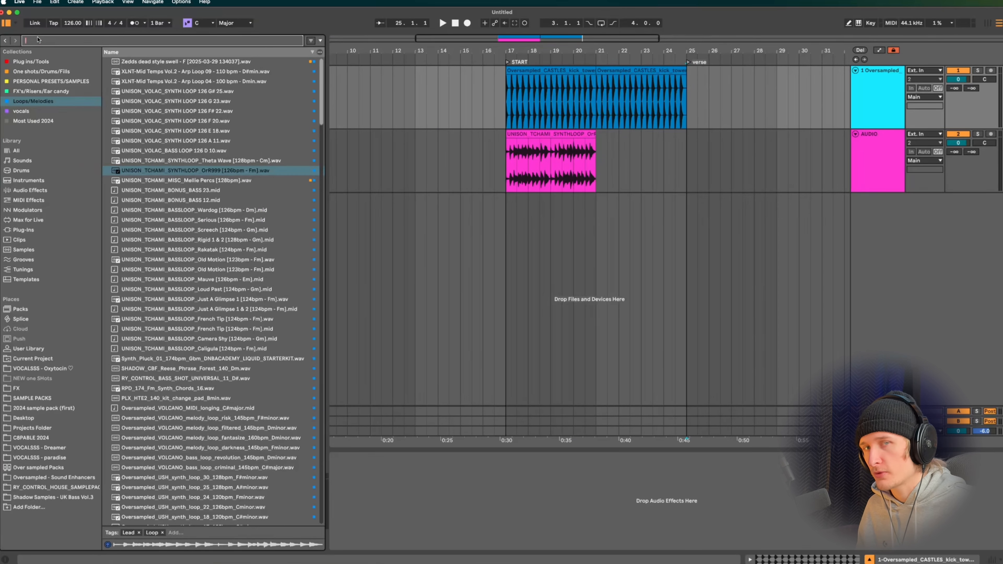
type("loop")
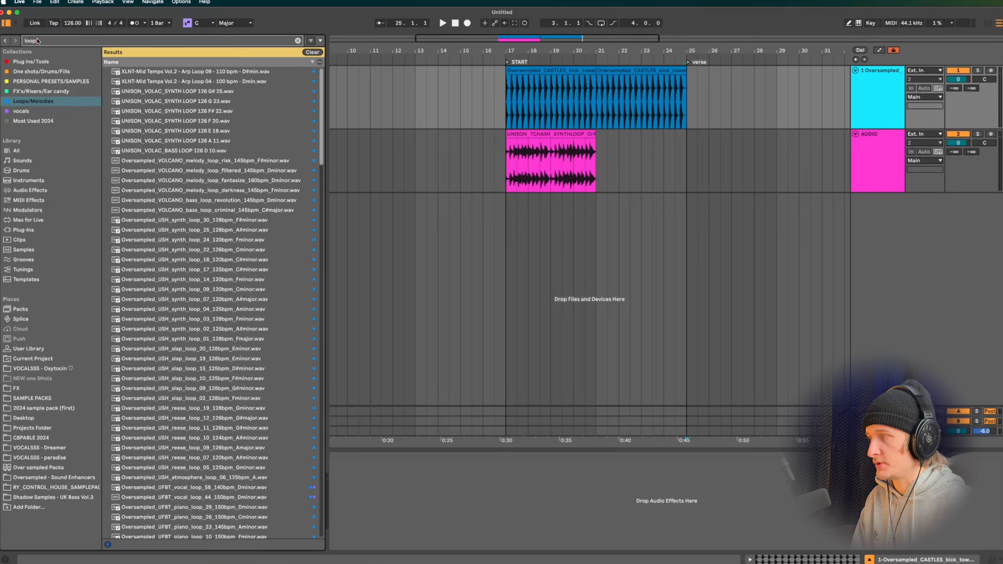
left_click(27, 151)
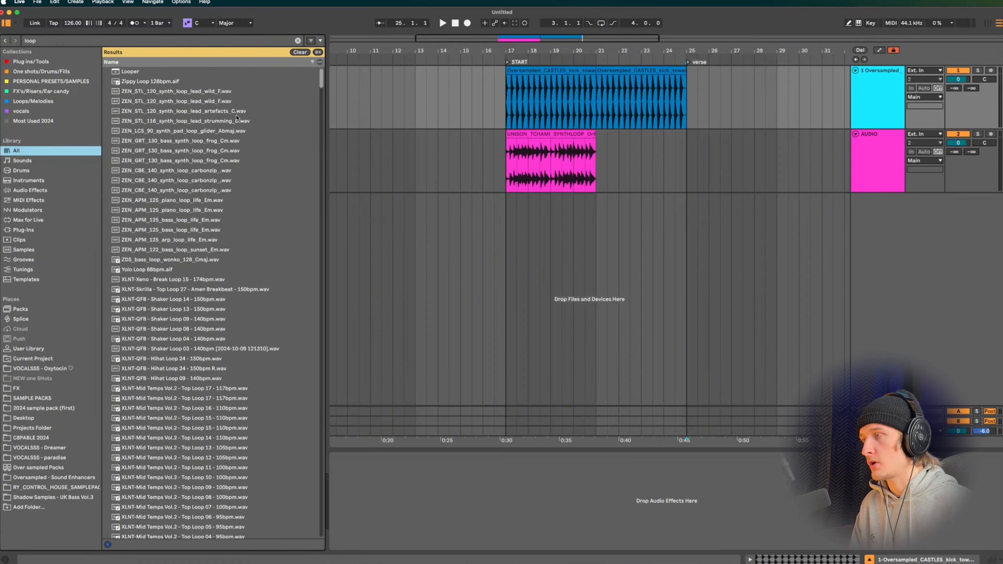
Restrict the search to the One shots/Drums/Fills collection, widen the browser, and refine the search to "loop 126".
left_click(35, 72)
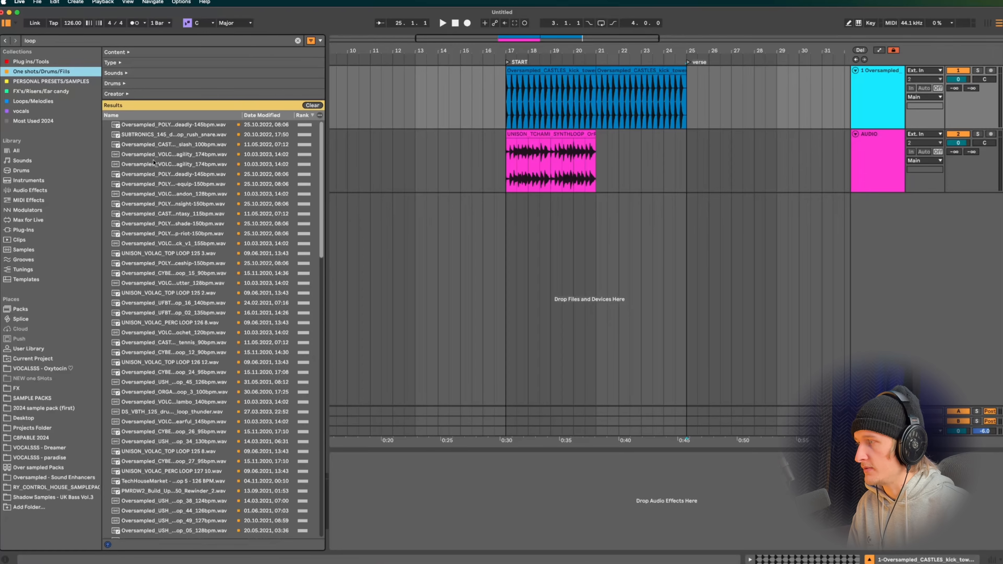
left_click_drag(328, 216, 507, 217)
left_click(86, 41)
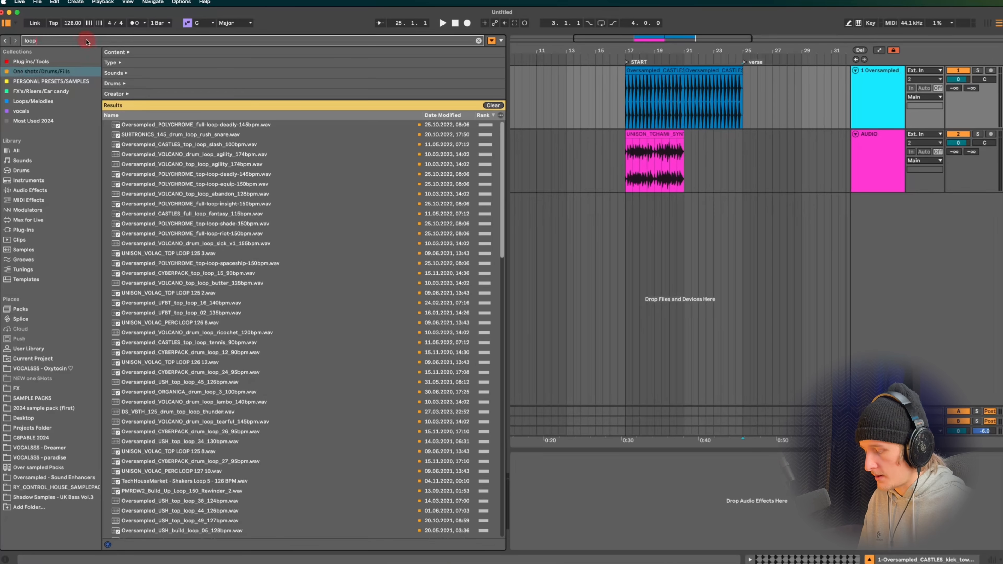
type("26")
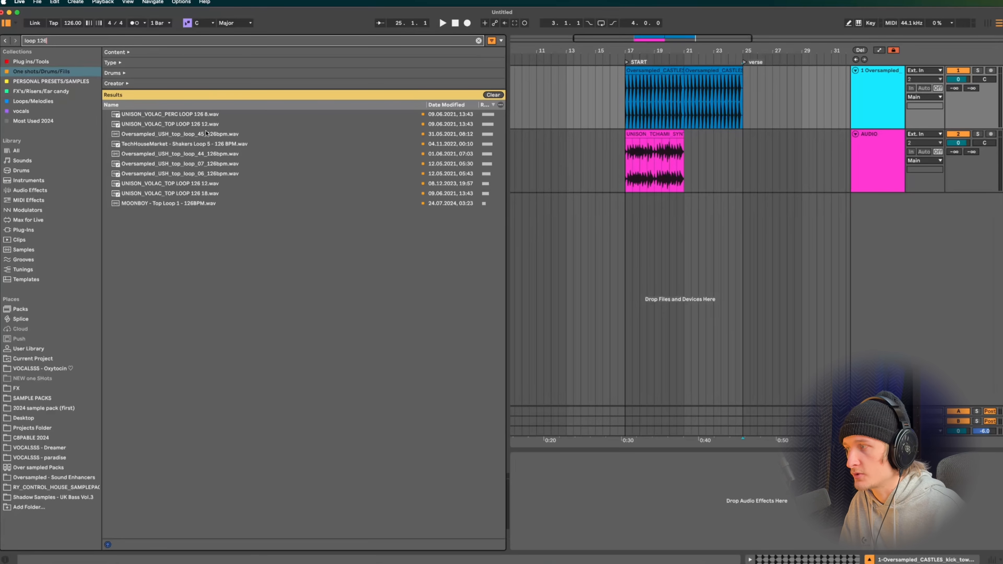
Preview UNISON_VOLAC_TOP LOOP 126 12.wav, place it on a new audio track at bar 17, and hide the browser.
left_click(206, 133)
left_click(207, 125)
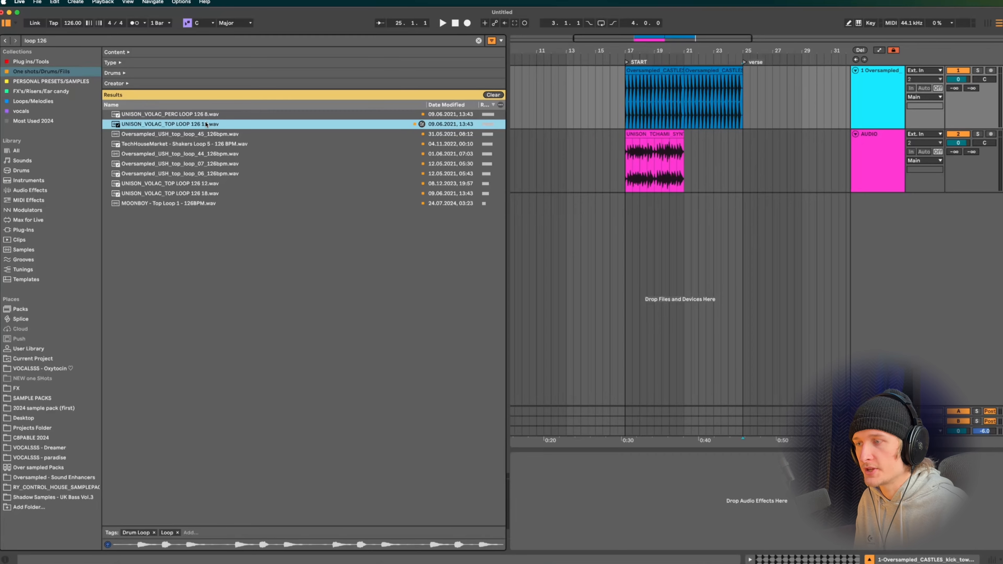
left_click_drag(206, 125, 624, 214)
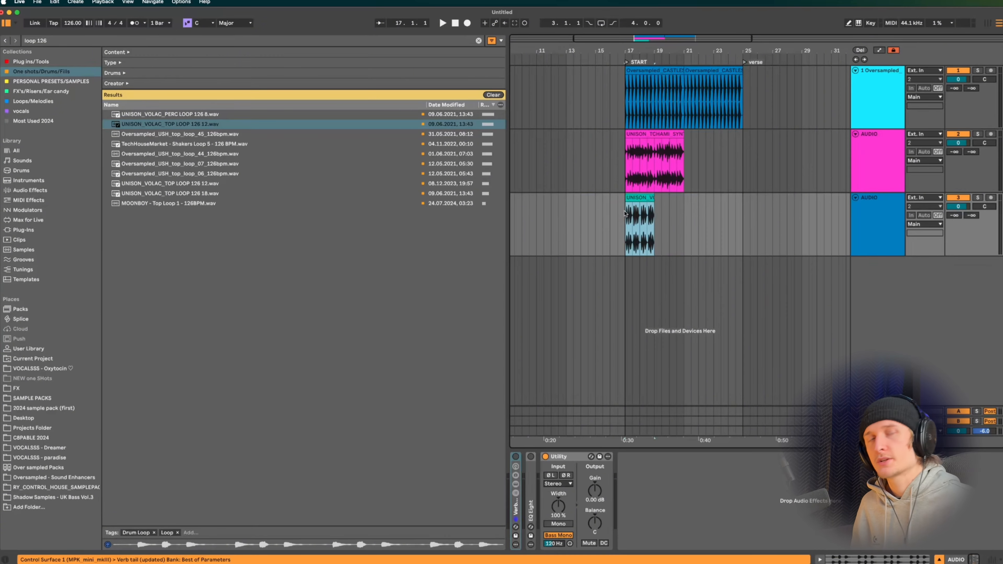
left_click(7, 22)
Play back the arrangement briefly, stop, and duplicate the top loop clip three times to fill up to bar 25.
key("space")
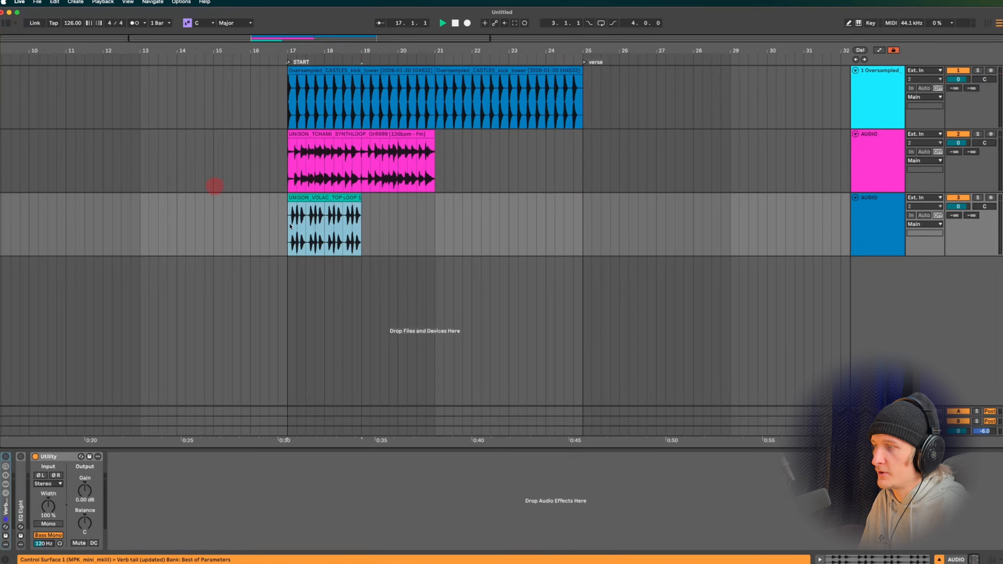
scroll(343, 205, "up", 2)
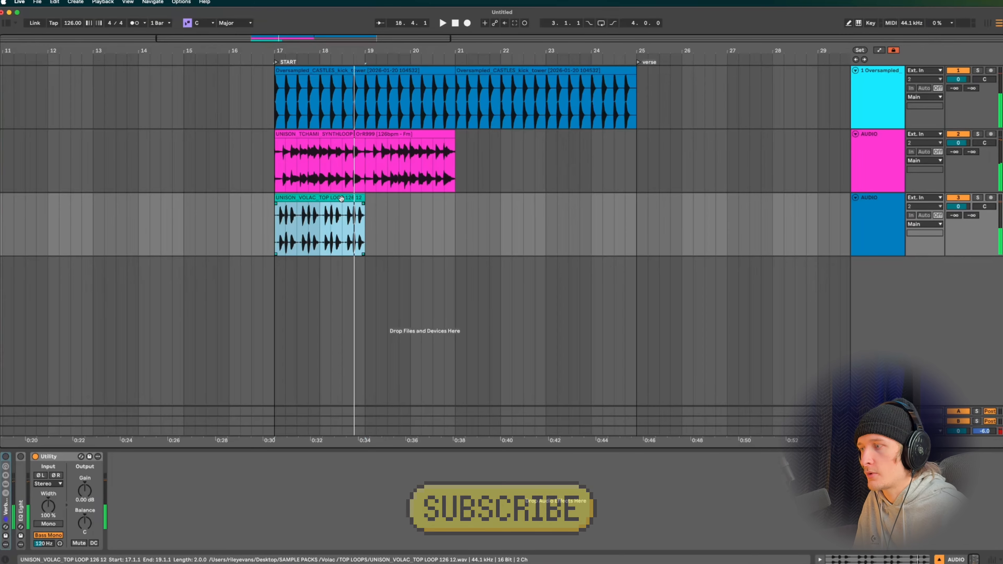
key("space")
key("super+d")
key("super+d")
key("super+d")
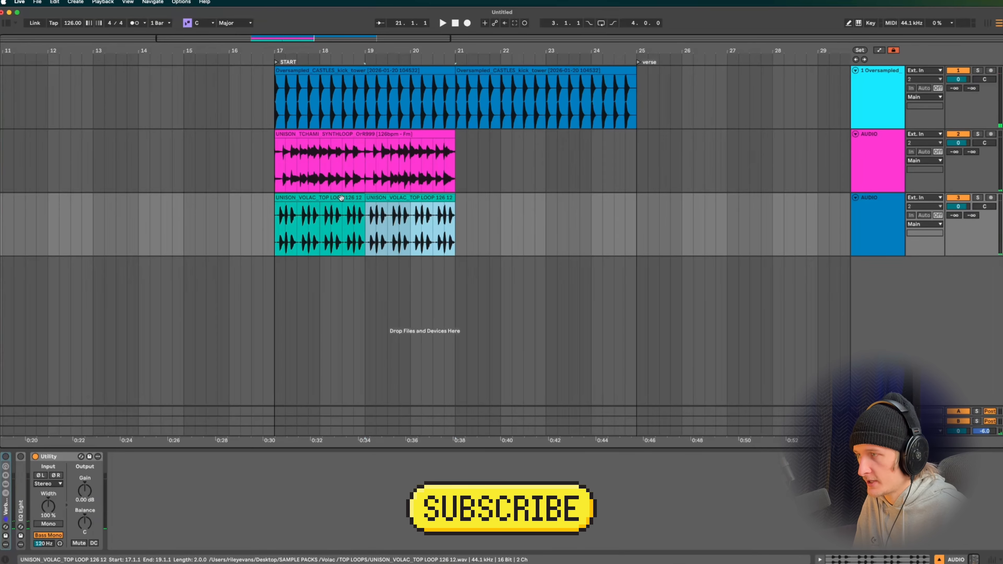
Delete the last hit of the second top loop clip, leaving a short gap just before bar 21.
left_click(462, 227)
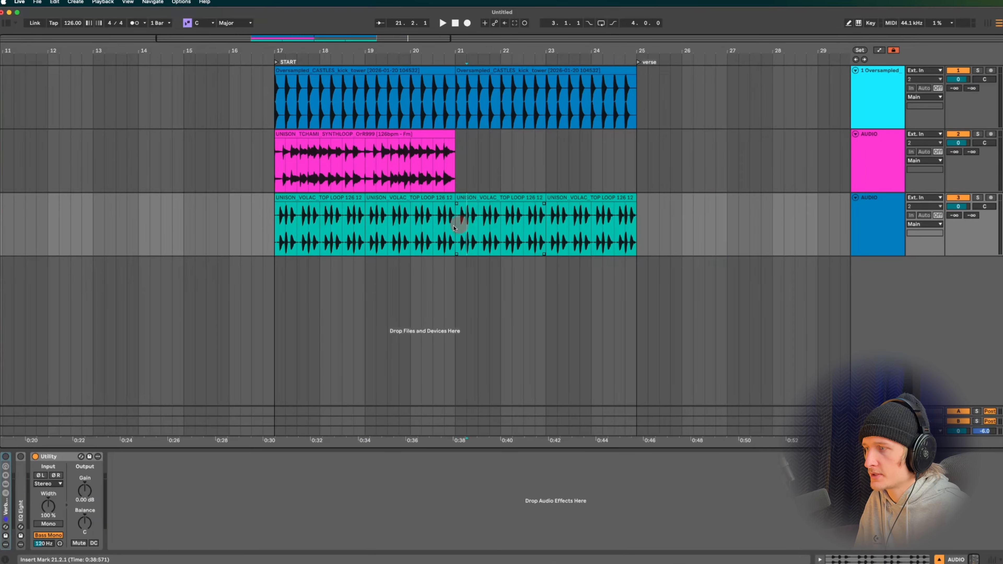
scroll(441, 233, "up", 5)
scroll(466, 235, "down", 4)
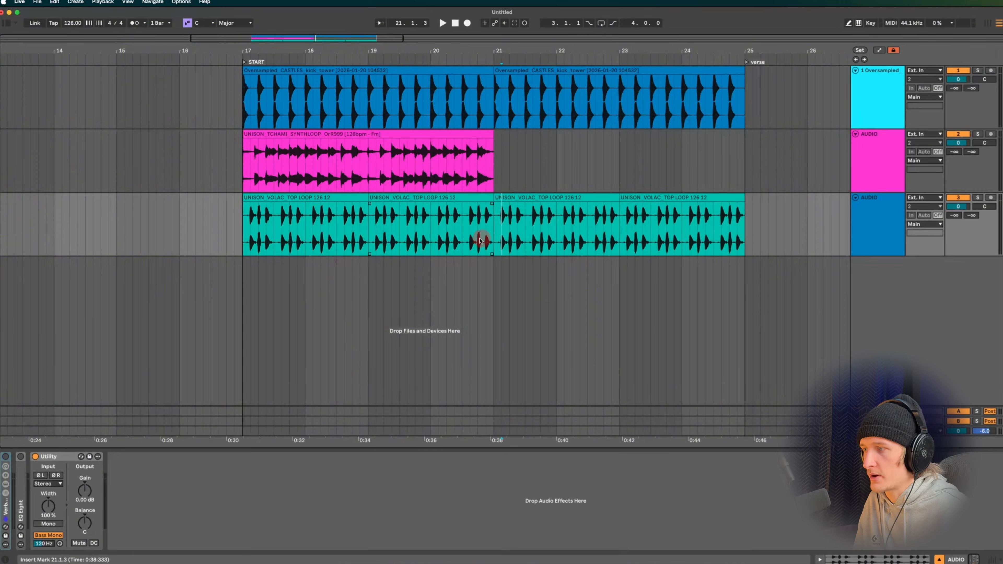
scroll(477, 233, "up", 5)
left_click_drag(478, 231, 541, 233)
left_click(514, 232)
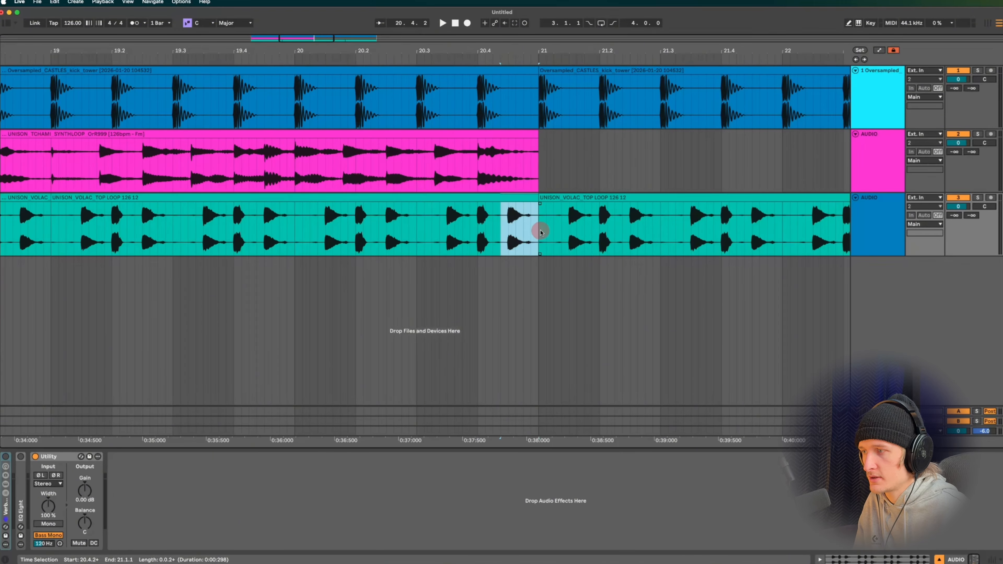
key("super+e")
key("BackSpace")
Add a short fade-out to the end of the trimmed top loop clip before the gap.
left_click(506, 225)
scroll(492, 225, "up", 3)
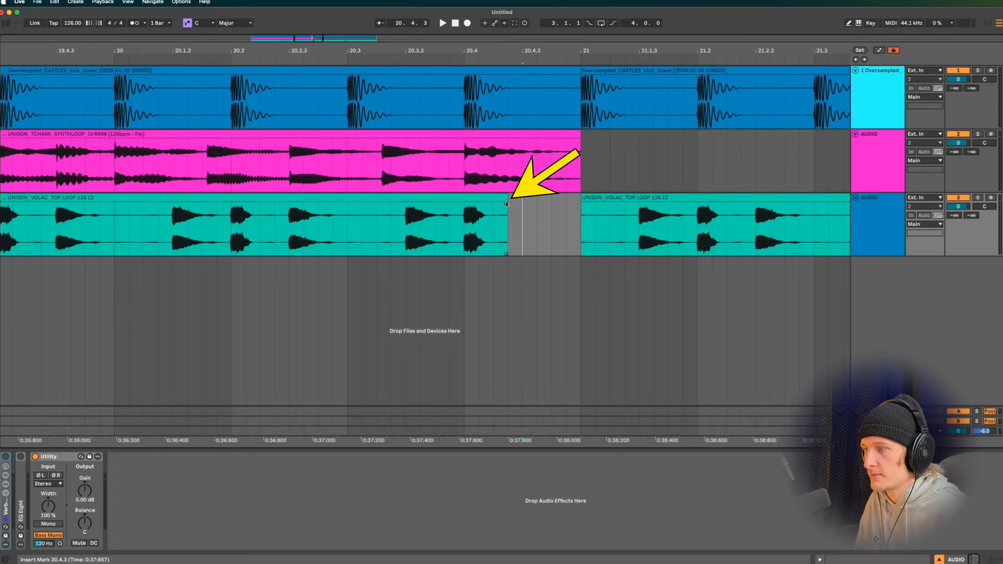
left_click_drag(503, 204, 485, 204)
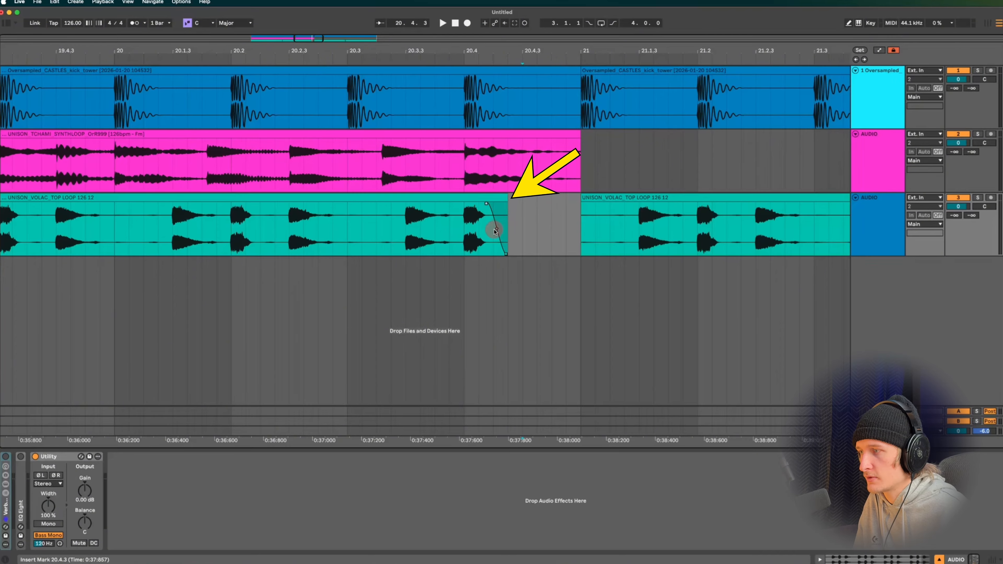
Play across the gap in the top loop and duplicate the synth loop clip so it extends to bar 25.
scroll(493, 234, "down", 6)
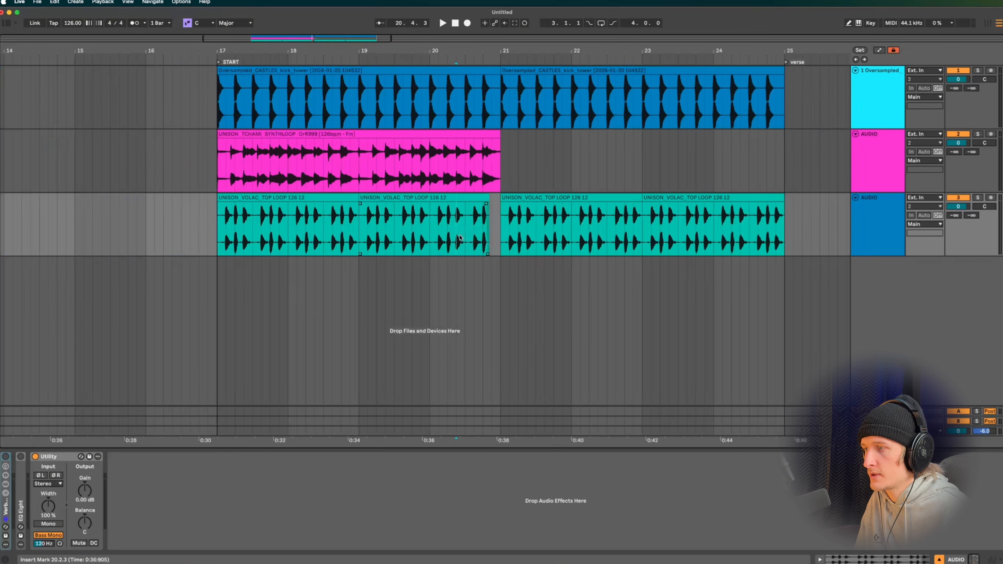
key("space")
scroll(480, 240, "up", 3)
left_click(483, 134)
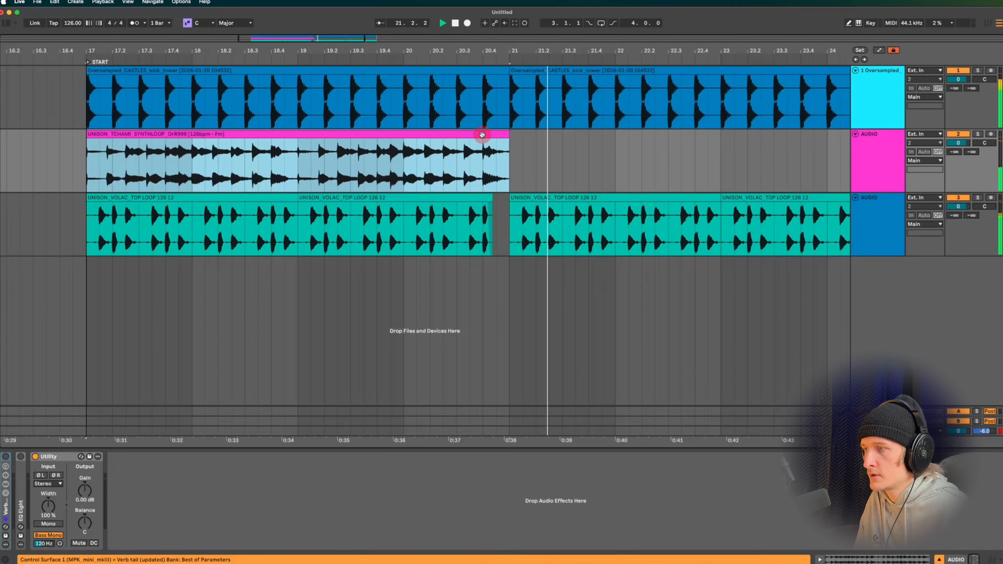
key("super+d")
scroll(463, 180, "down", 4)
scroll(463, 180, "left", 2)
key("space")
Play back the arrangement from just before the gap at bar 21 to hear the transition.
scroll(417, 170, "up", 3)
left_click(404, 164)
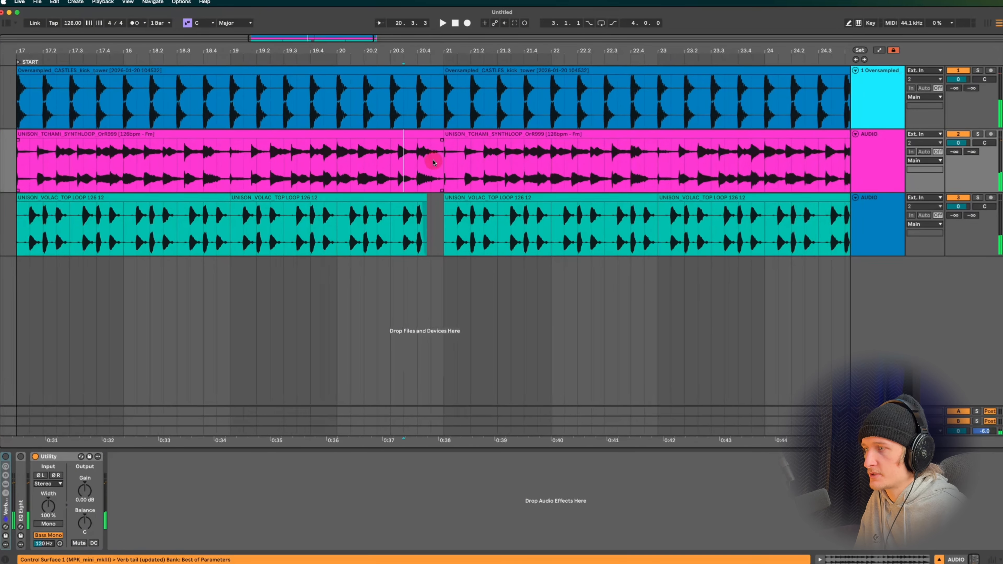
scroll(429, 169, "up", 3)
key("space")
scroll(430, 171, "down", 3)
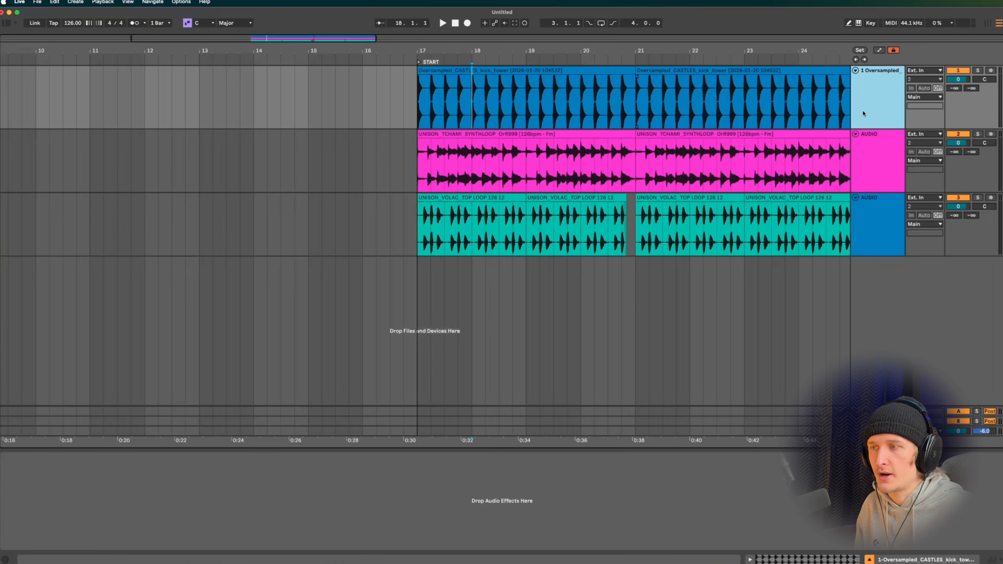
Move the top loop track above the synth loop track, directly beneath the kick track.
left_click(871, 109)
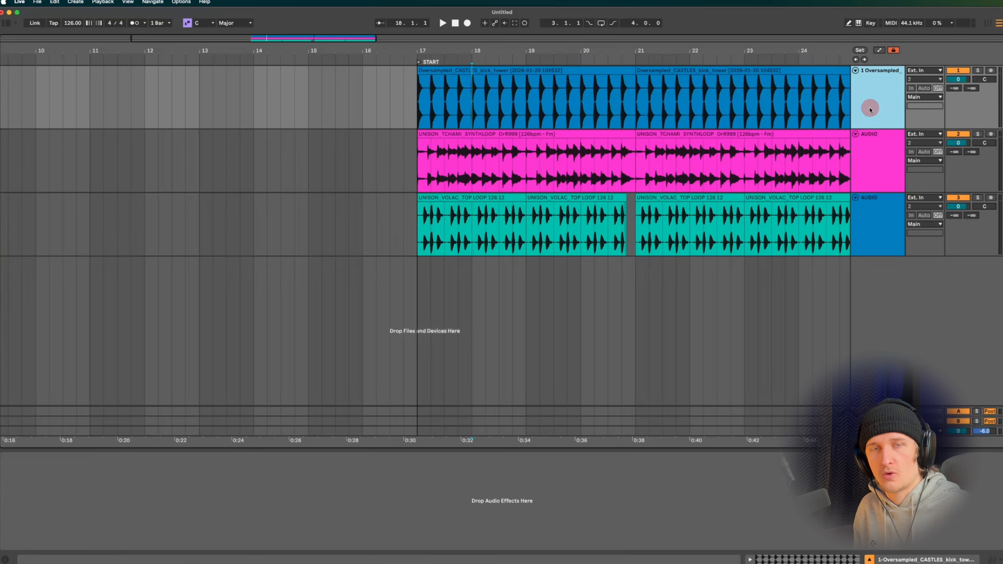
left_click(872, 219)
left_click(879, 151)
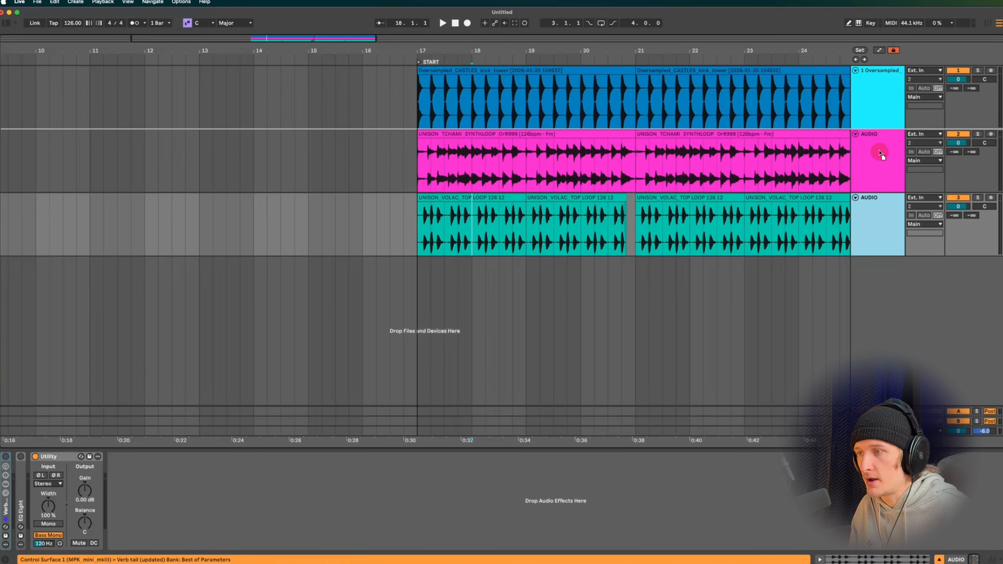
left_click_drag(878, 145, 880, 145)
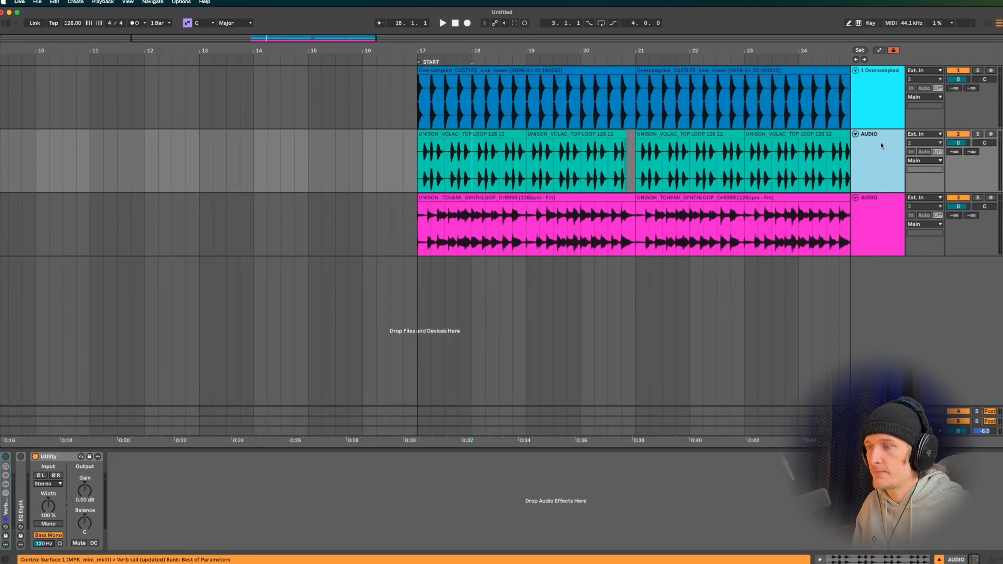
Group the kick track and the top loop track together.
left_click(877, 151)
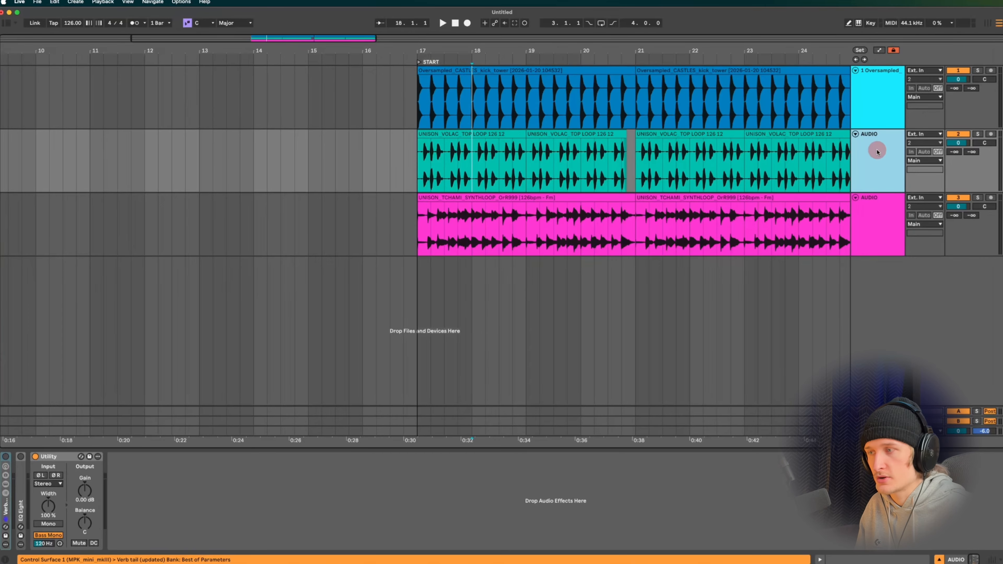
left_click(886, 97, "shift")
key("super+g")
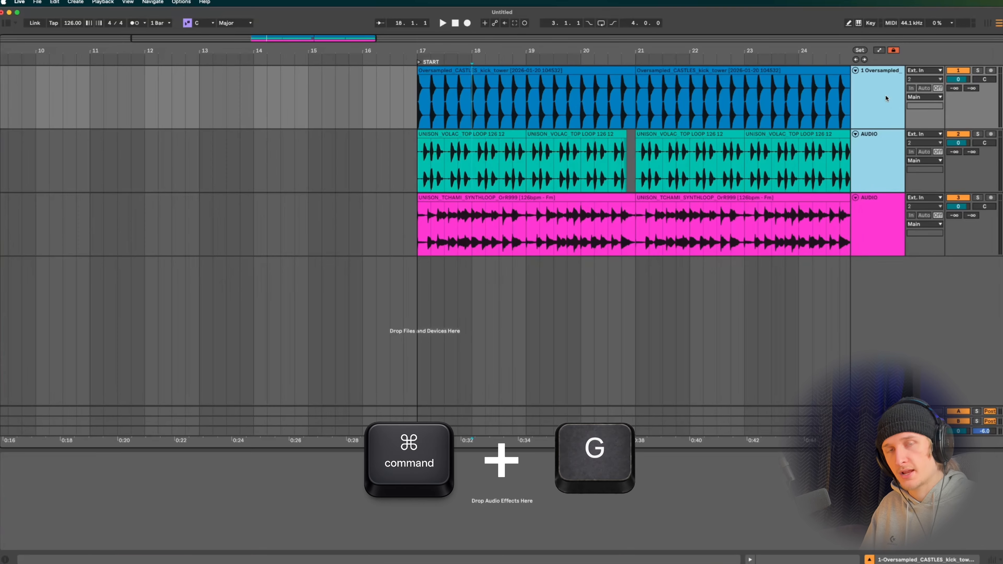
left_click(886, 98)
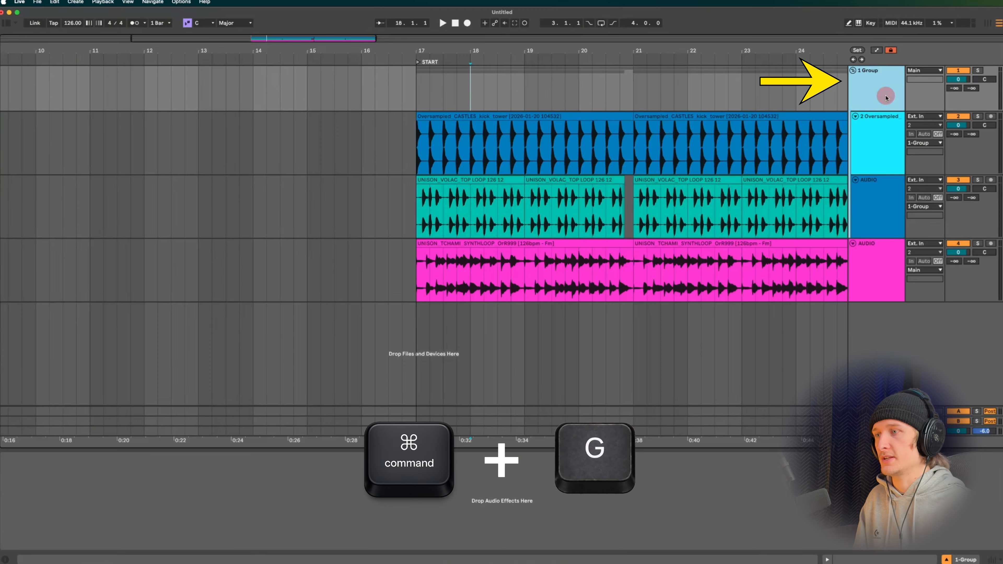
Fold and unfold the new group to hide and show its tracks.
left_click(852, 71)
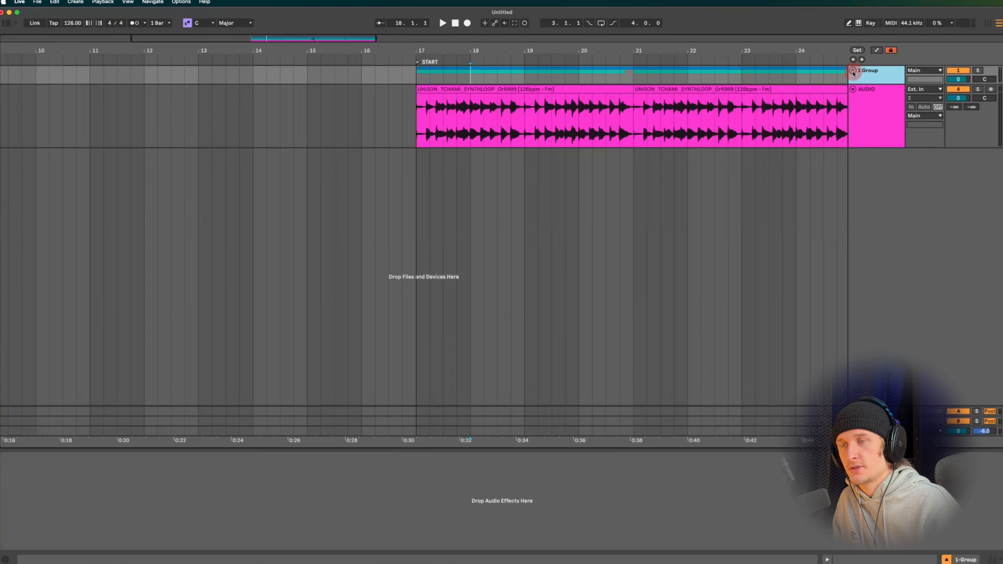
left_click(852, 71)
left_click(852, 71)
left_click(852, 71)
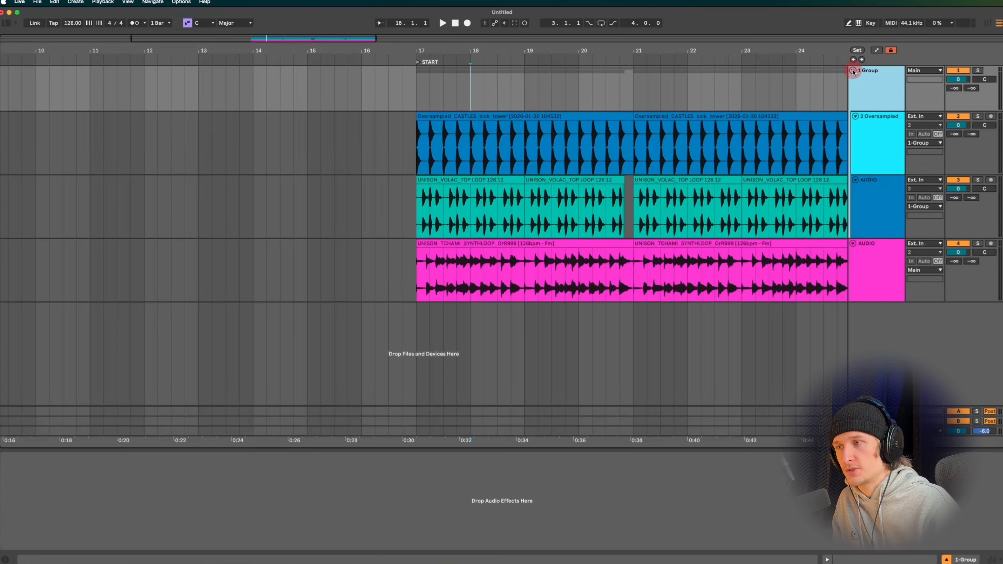
Rename the group track as DRUMS.
left_click(867, 76)
key("super+r")
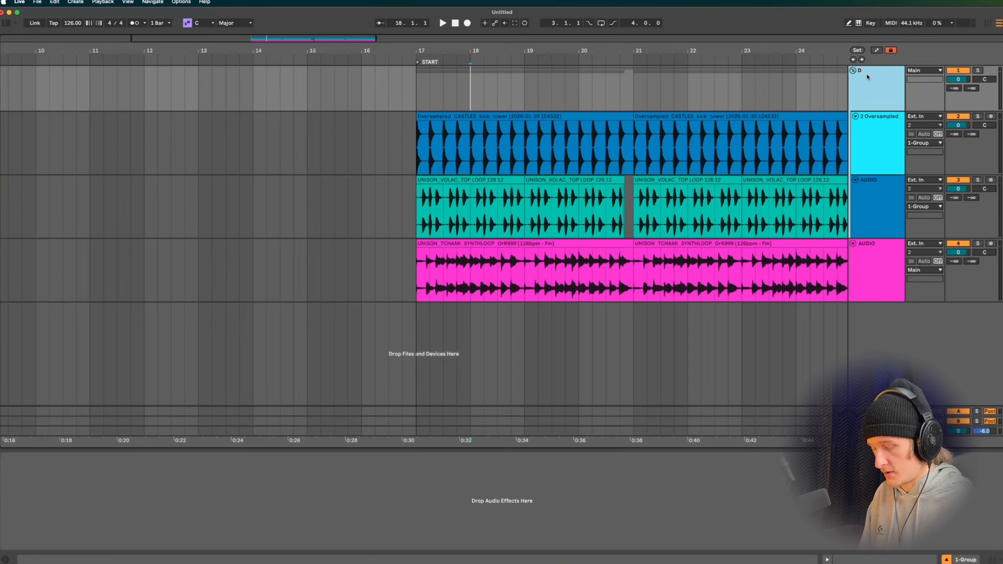
type("DRUMS")
key("Return")
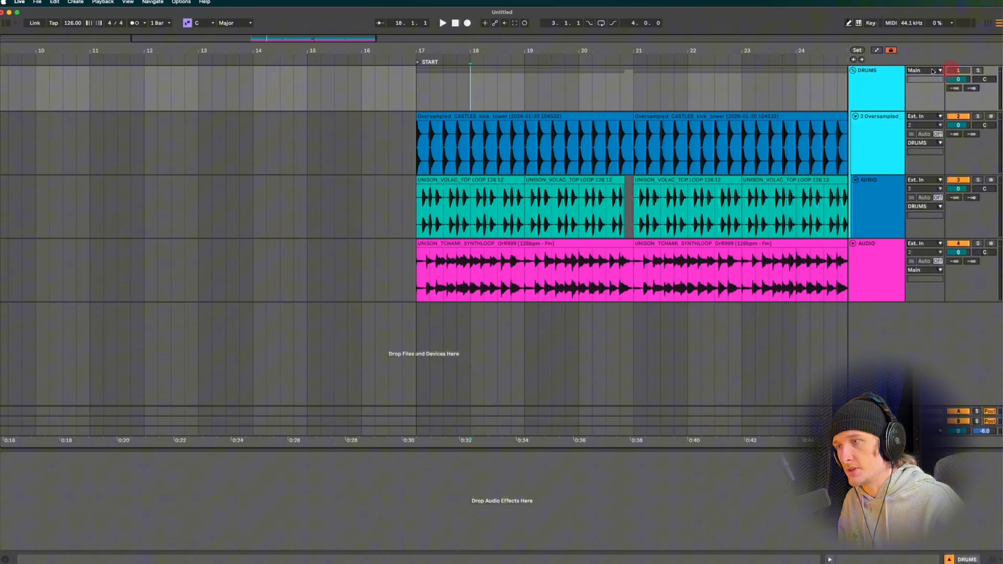
Play back the arrangement briefly with the DRUMS group muted.
left_click(852, 71)
key("space")
left_click(852, 71)
key("space")
Color the DRUMS group red and assign that color to its grouped tracks and clips.
right_click(871, 95)
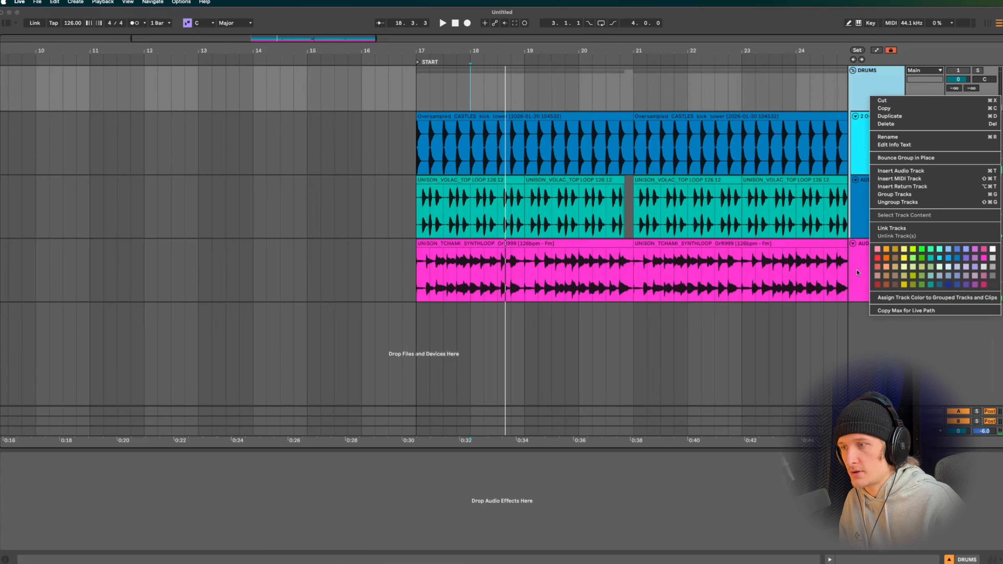
left_click(876, 258)
right_click(858, 84)
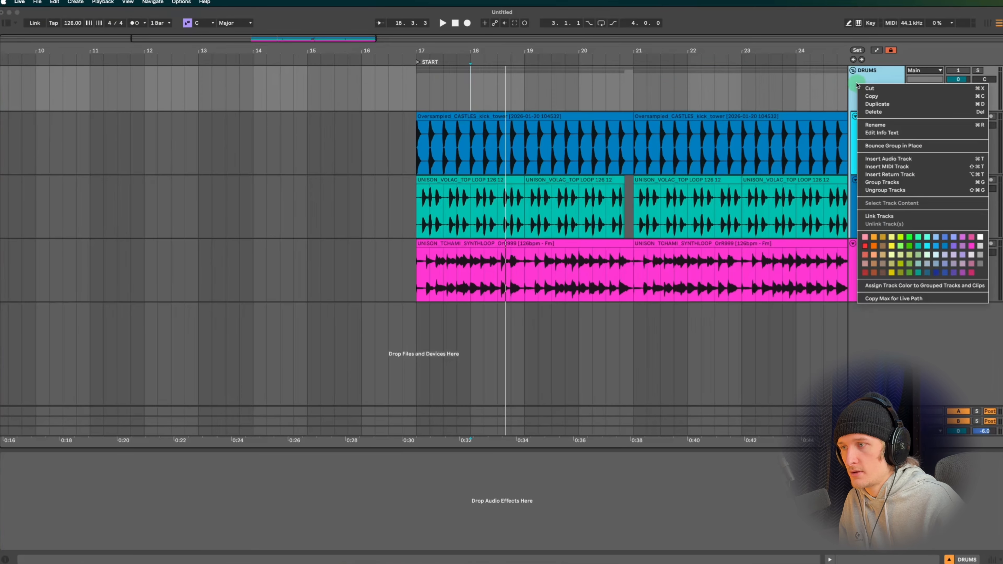
left_click(877, 286)
Fold the DRUMS group and switch it on and off during playback to compare with the synth loop alone, leaving it active.
left_click(874, 271)
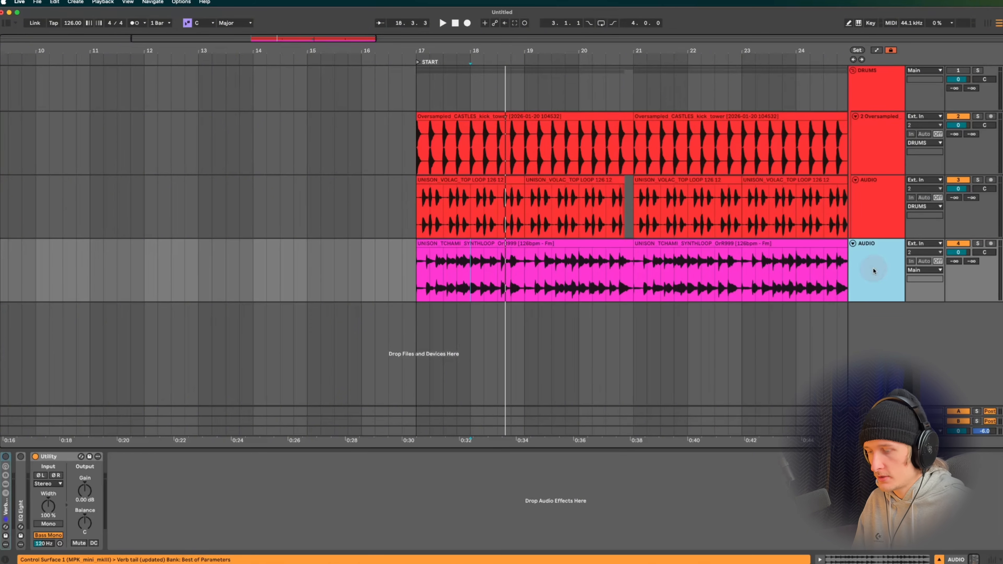
left_click(879, 90)
left_click(852, 71)
key("space")
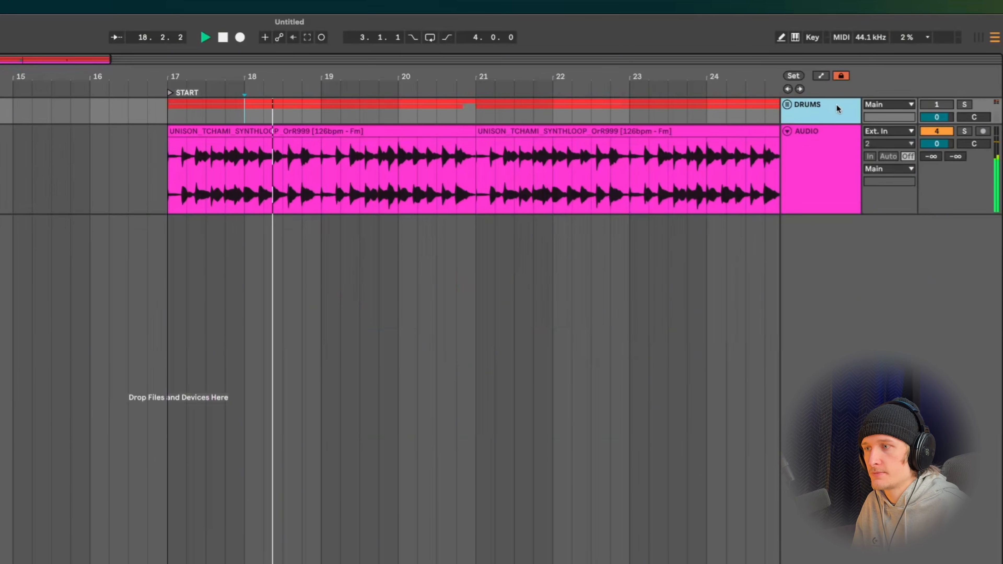
left_click(938, 104)
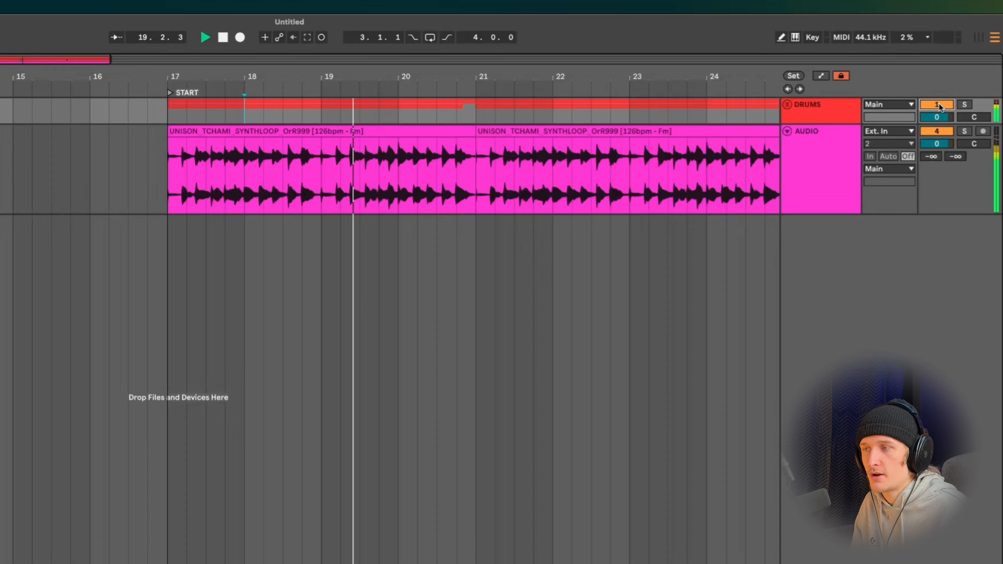
left_click(938, 104)
left_click(449, 215)
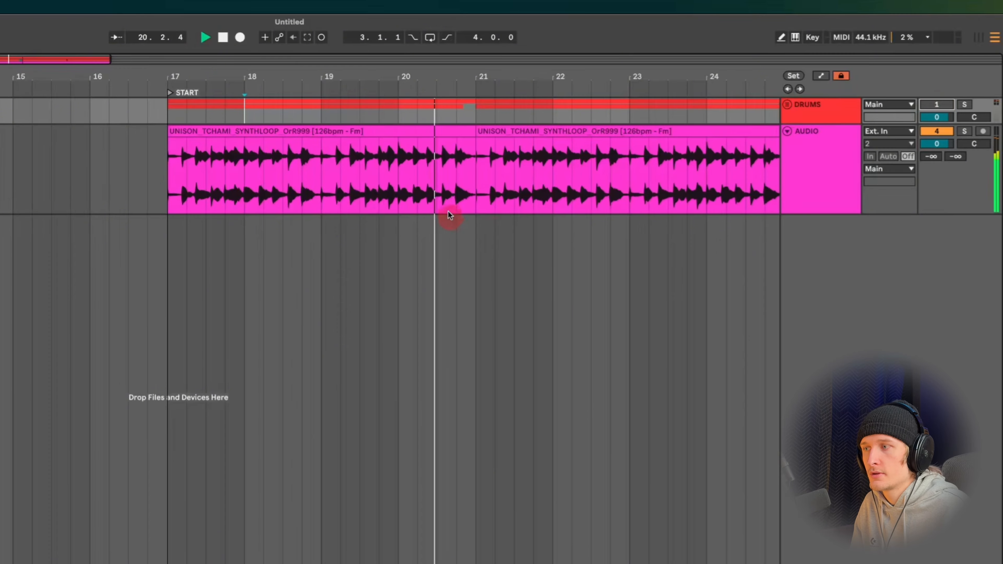
left_click(937, 103)
Insert a new audio track below the synth loop track.
scroll(725, 165, "down", 2)
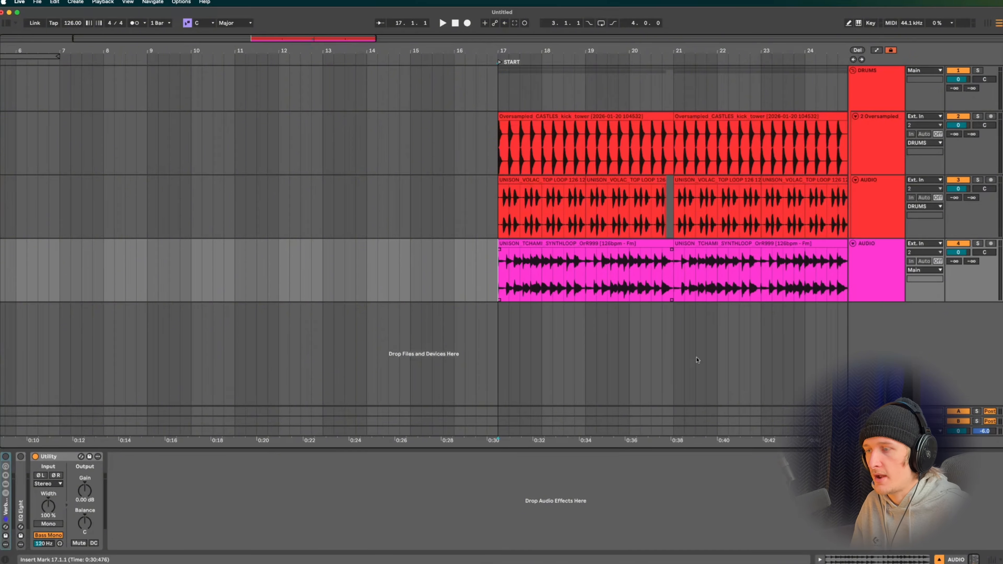
right_click(902, 321)
left_click(902, 327)
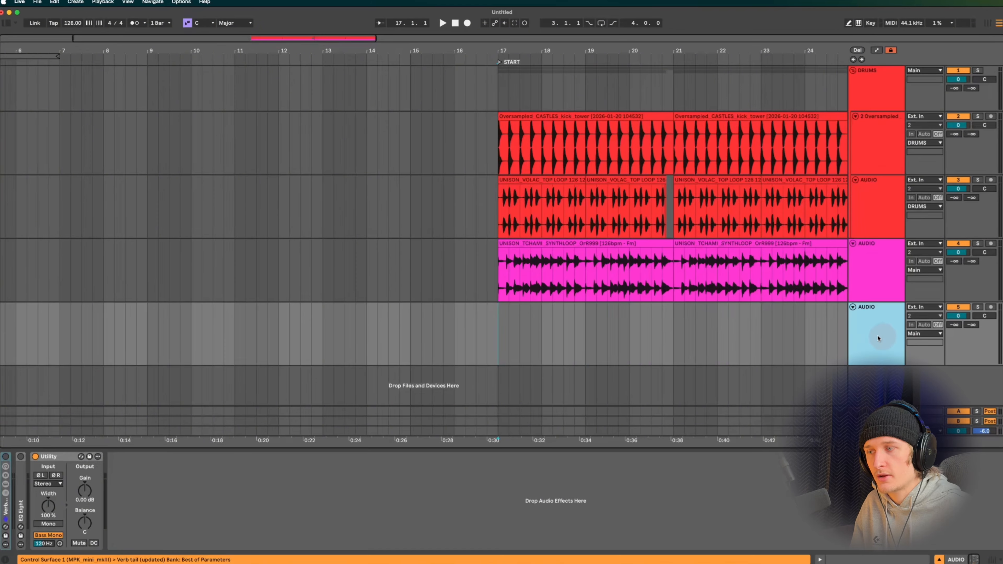
Save the new audio track below the synth loop, with its effects, as the default audio track.
right_click(878, 383)
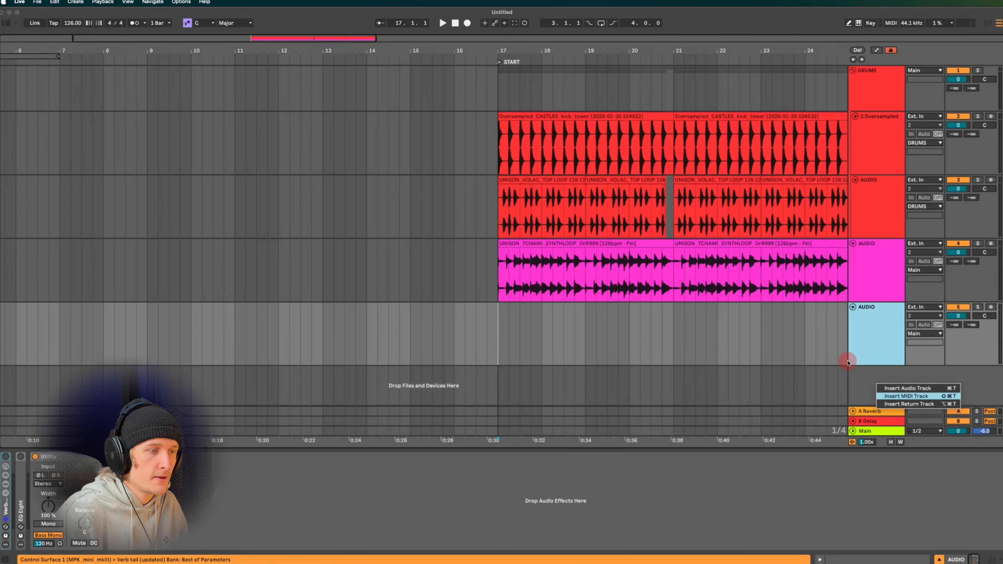
left_click(897, 396)
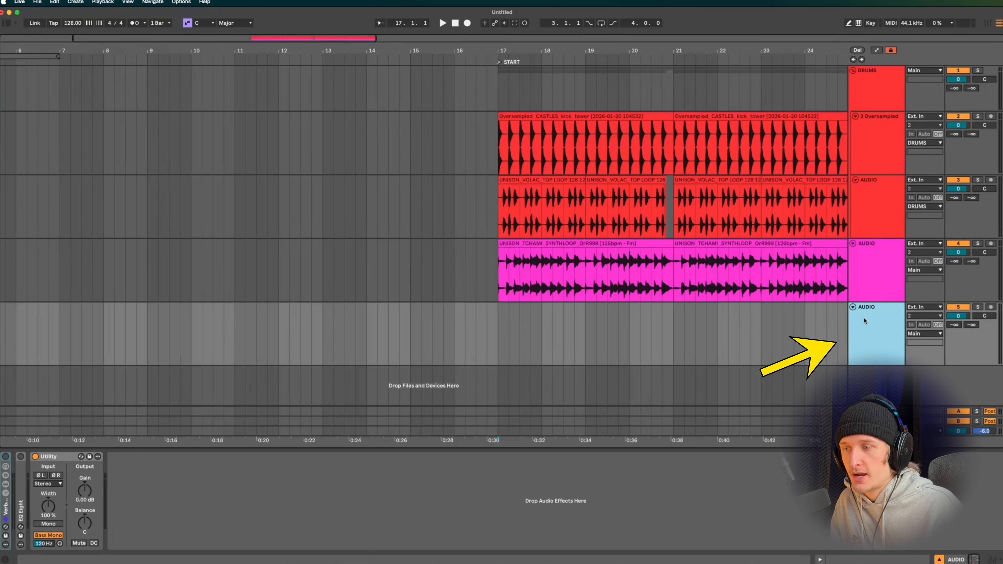
right_click(864, 321)
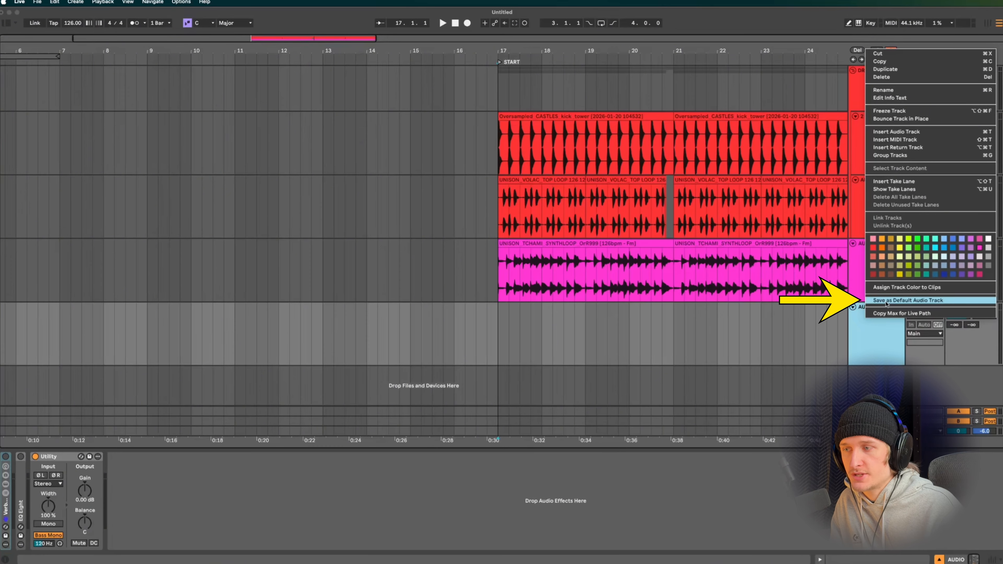
left_click(946, 301)
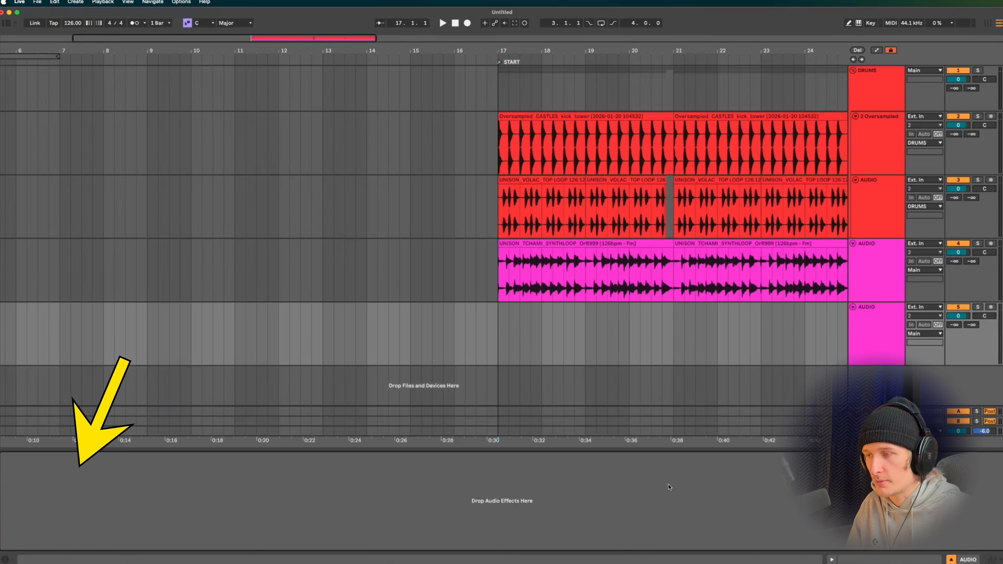
Add EQ Eight and Utility to the empty audio track below the synth loop.
left_click(8, 24)
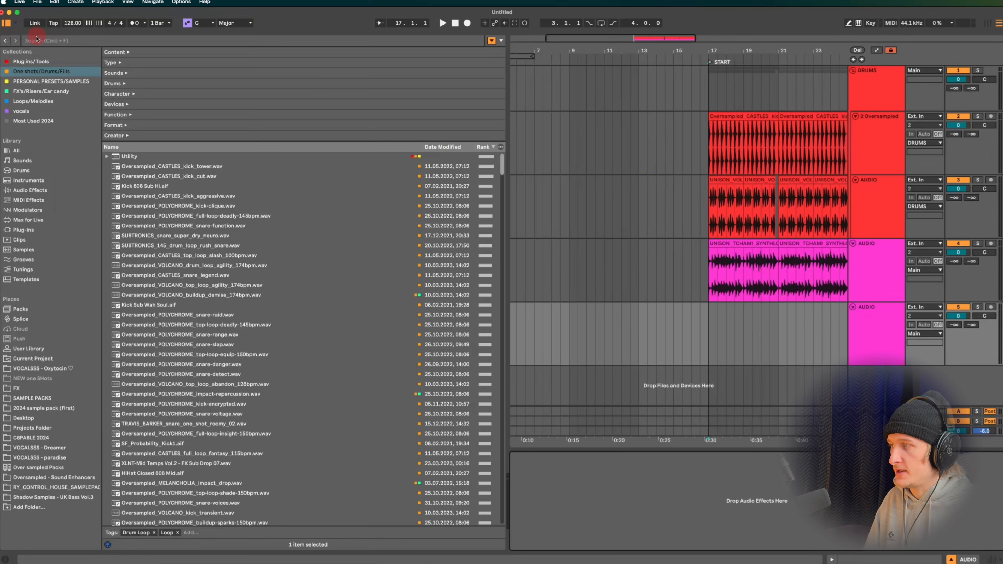
left_click(36, 39)
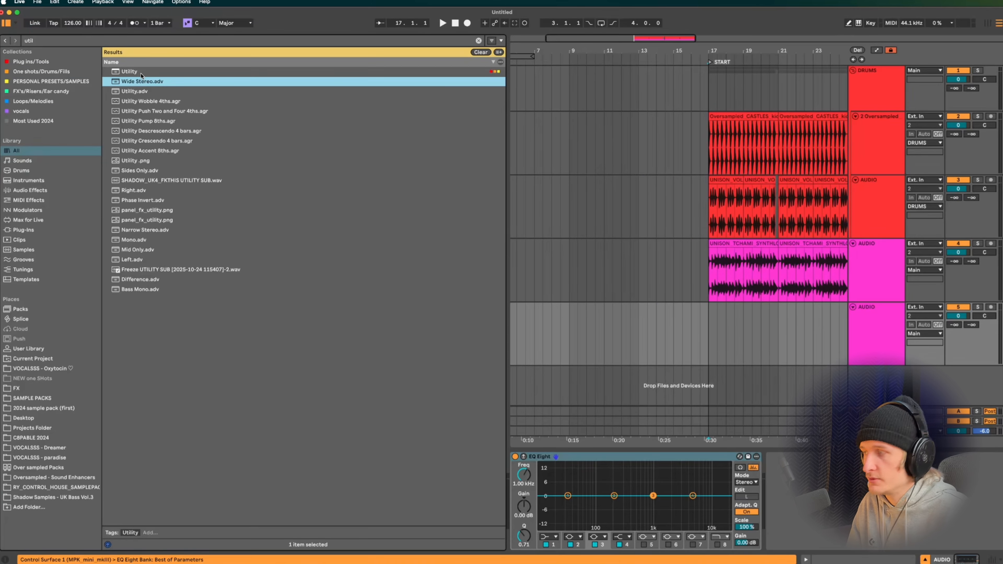
double_click(141, 72)
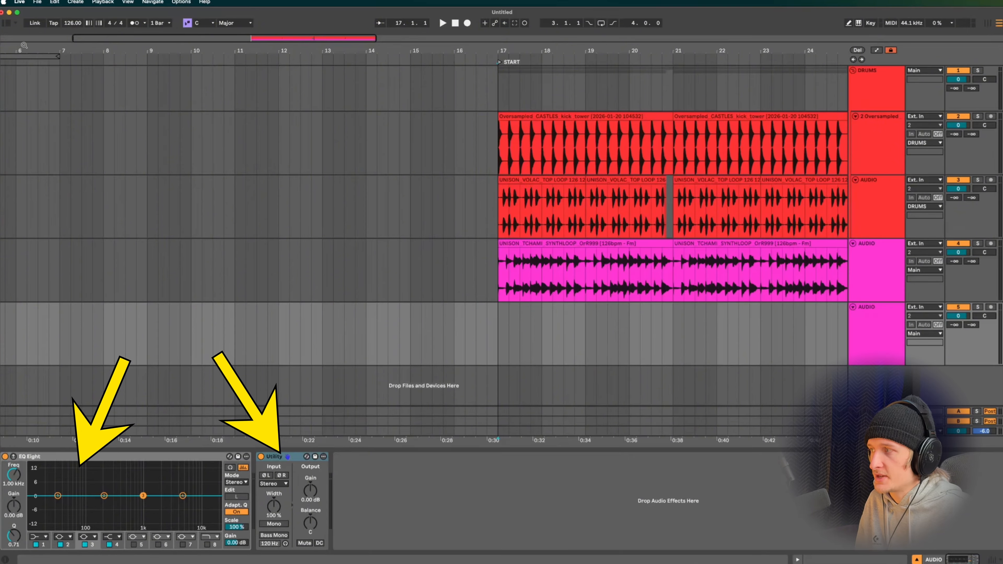
Try adding a second Utility from the browser to the audio track below the synth loop, and hide the browser.
left_click(7, 23)
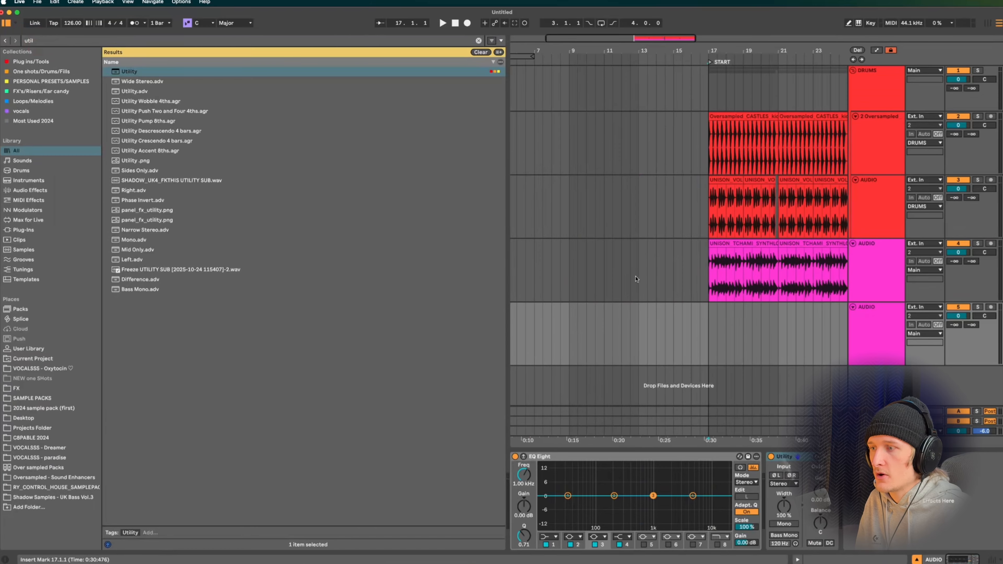
left_click(691, 269)
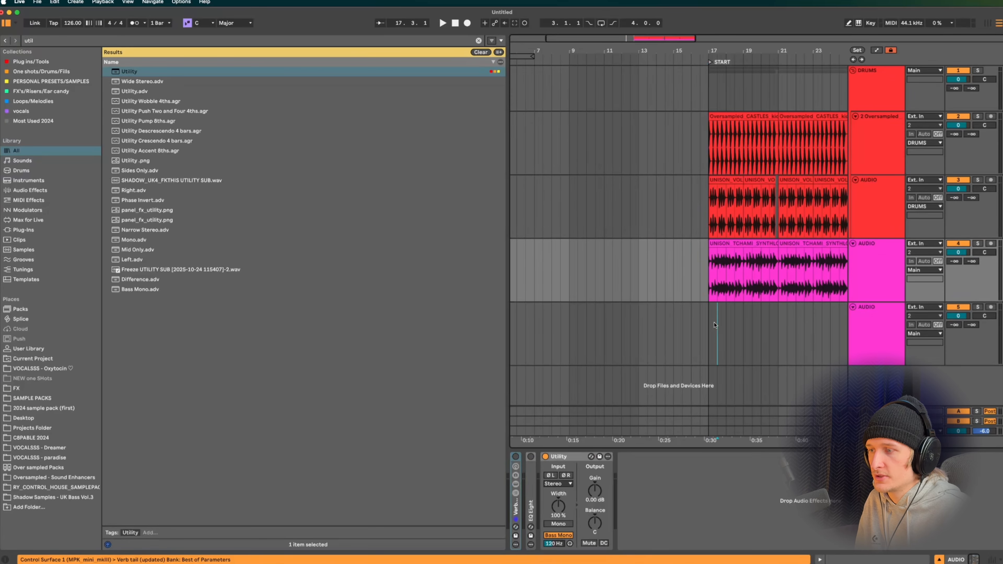
left_click(717, 336)
left_click_drag(129, 72, 863, 322)
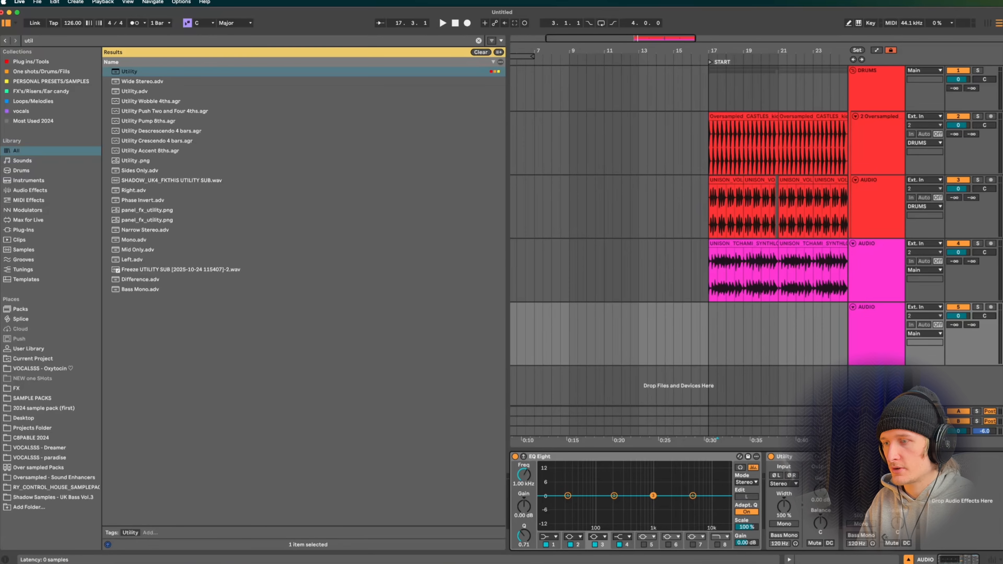
key("super+alt+b")
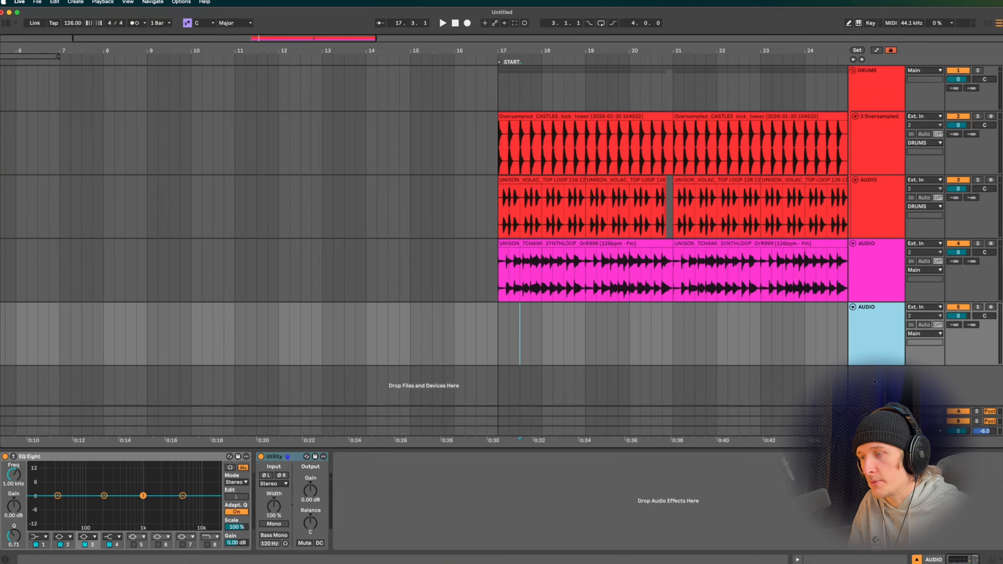
Delete the extra audio track below the synth loop and place the insert marker at the loop's start at bar 17.
right_click(864, 342)
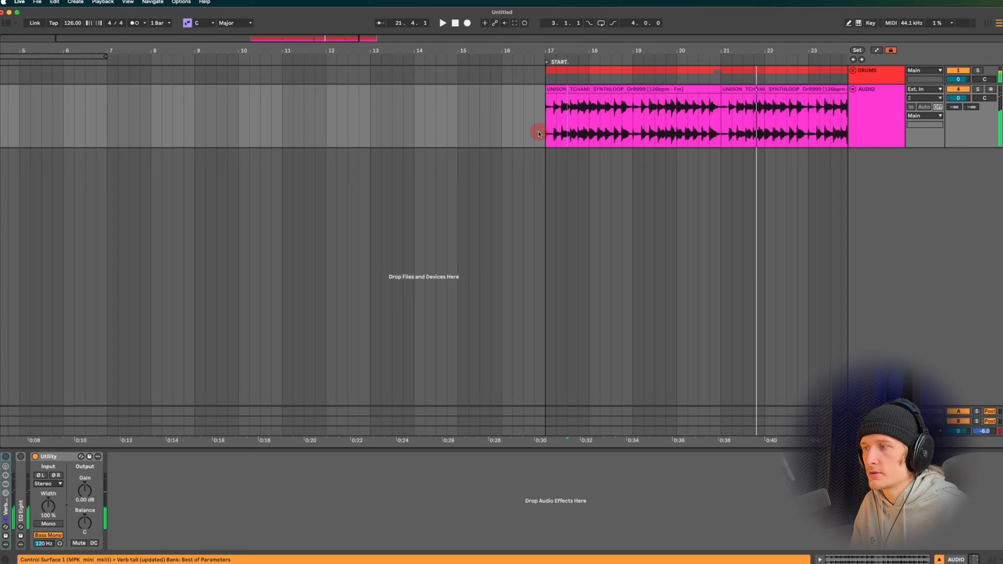
left_click_drag(546, 130, 508, 130)
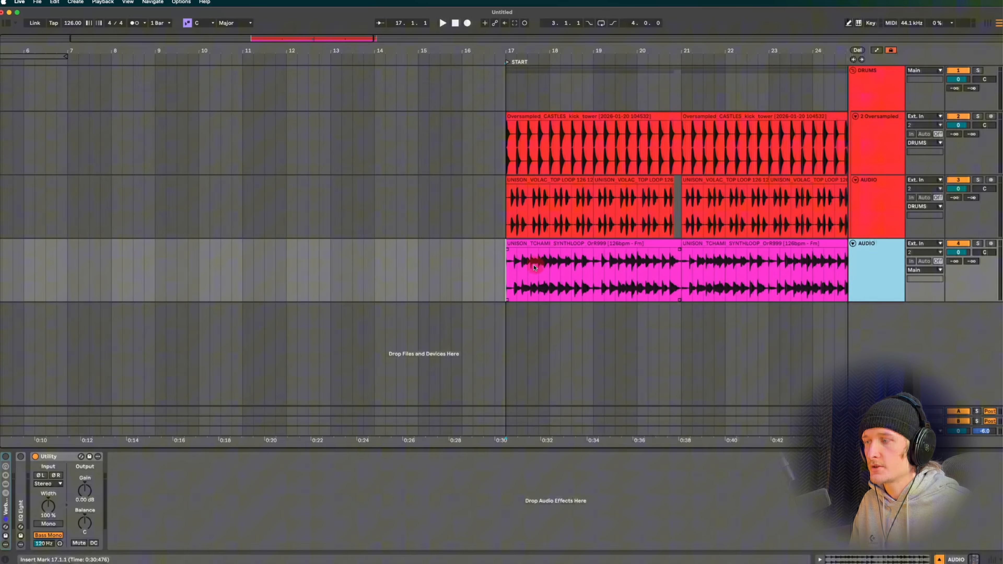
scroll(492, 280, "right", 1)
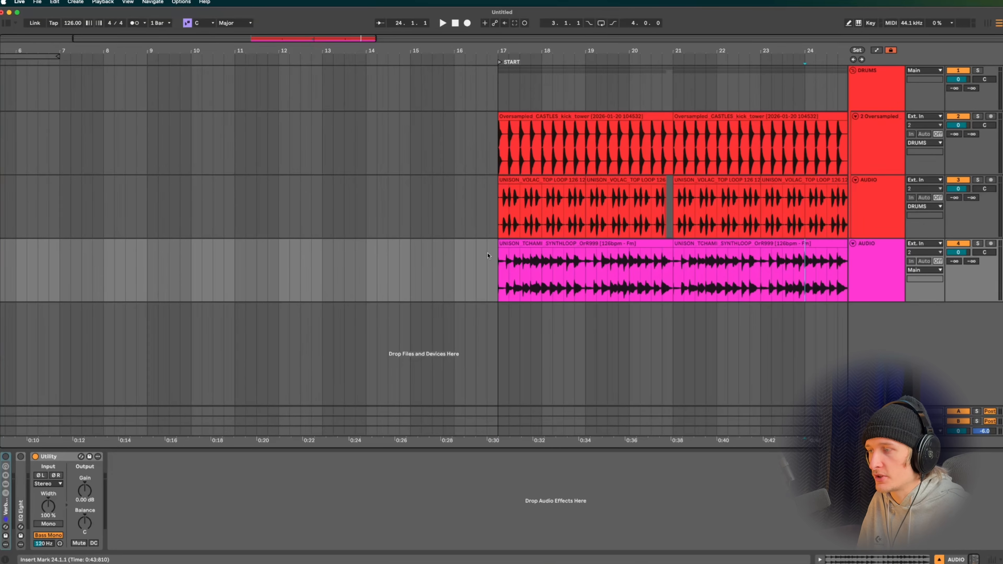
left_click(492, 262)
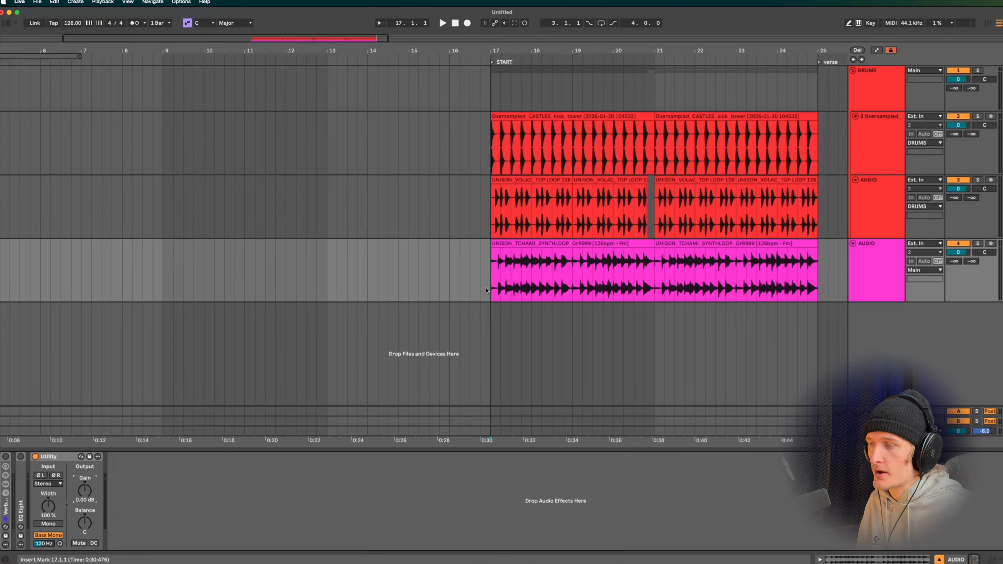
Toggle automation mode on and off repeatedly to compare the clip view with the automation lanes.
key("a")
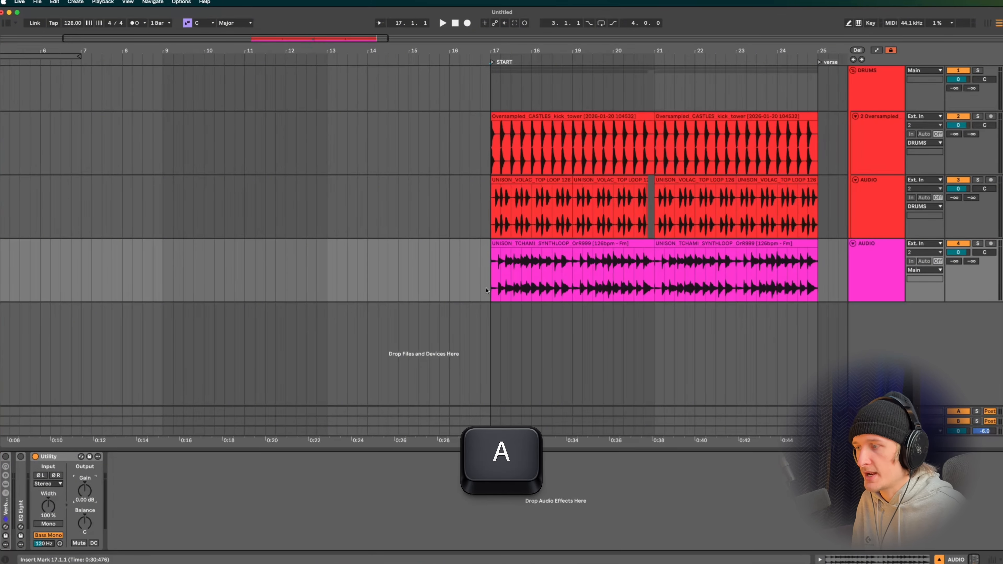
key("a")
key("a")
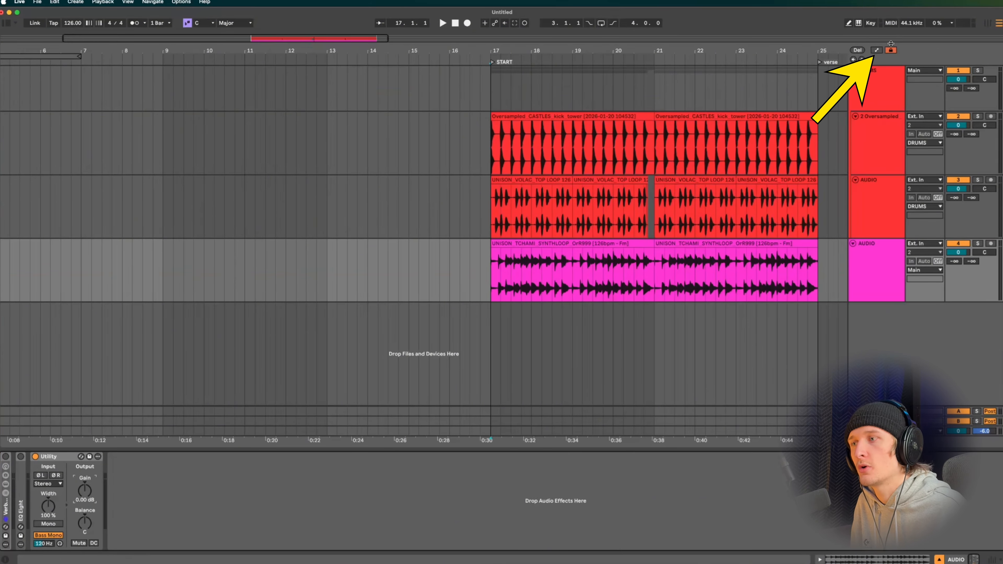
left_click(877, 51)
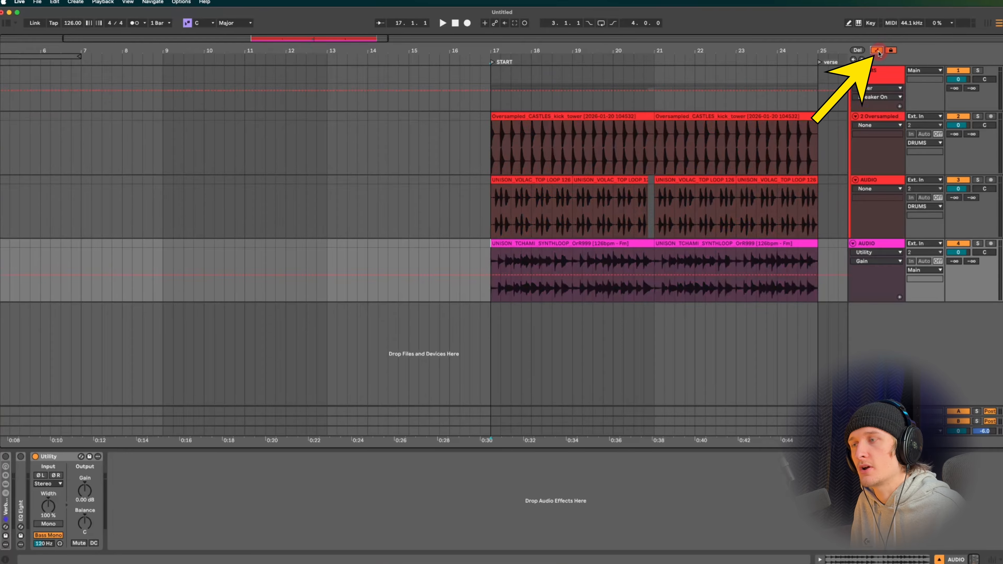
key("a")
key("a")
key("a")
key("a")
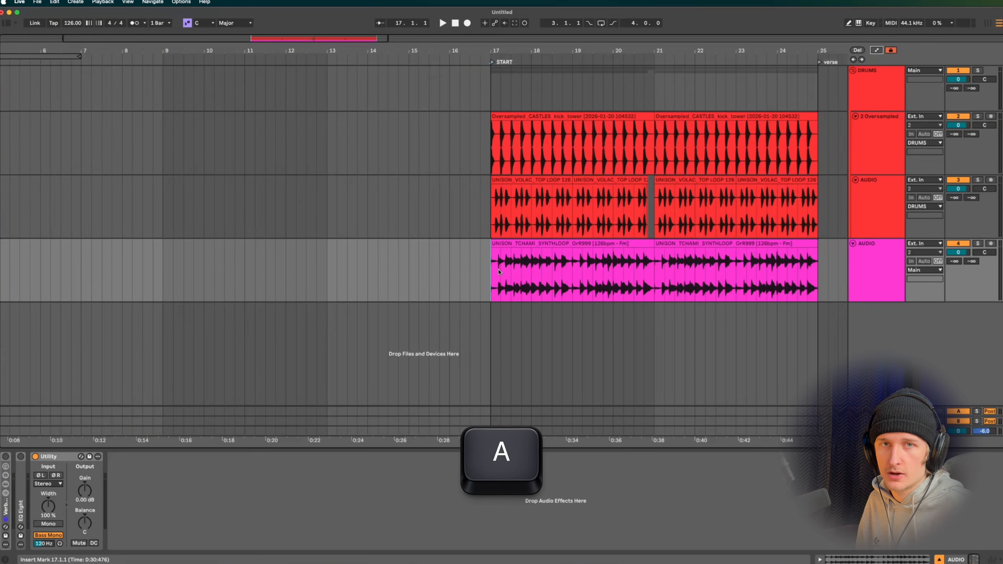
key("a")
key("a")
Show the Utility Gain automation on the synth loop track and play back briefly from bar 17.
scroll(497, 273, "up", 3)
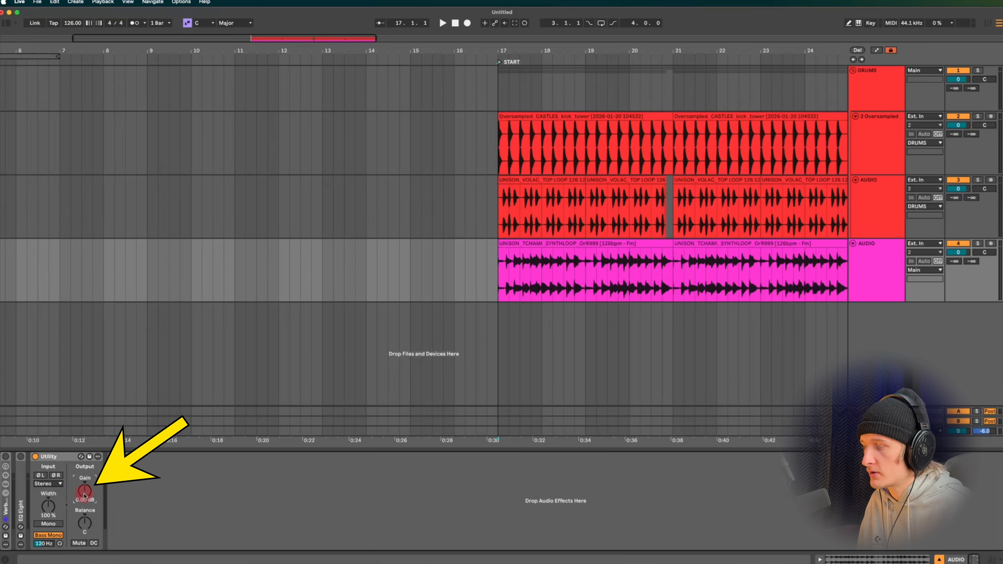
key("a")
scroll(470, 291, "up", 5)
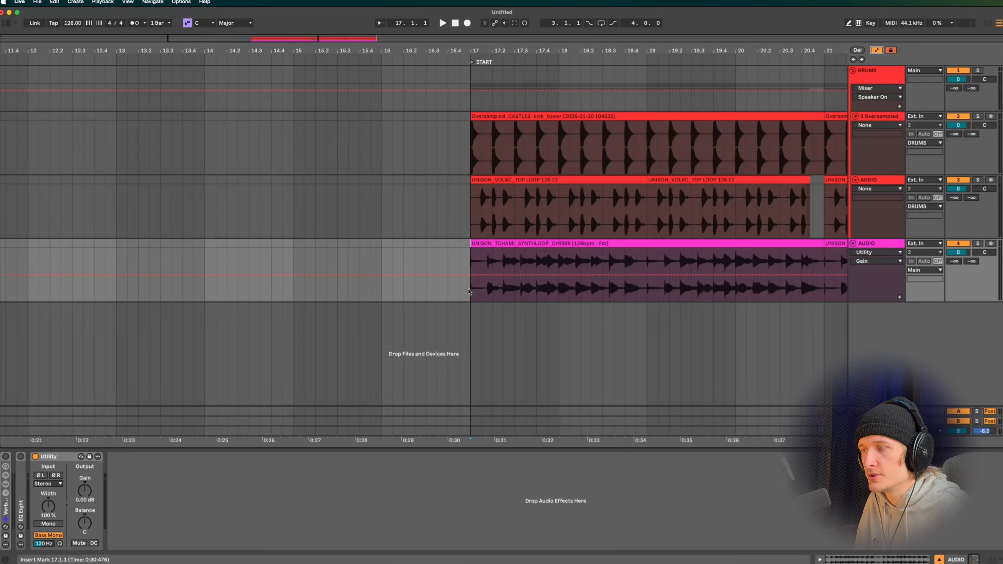
scroll(468, 291, "right", 1)
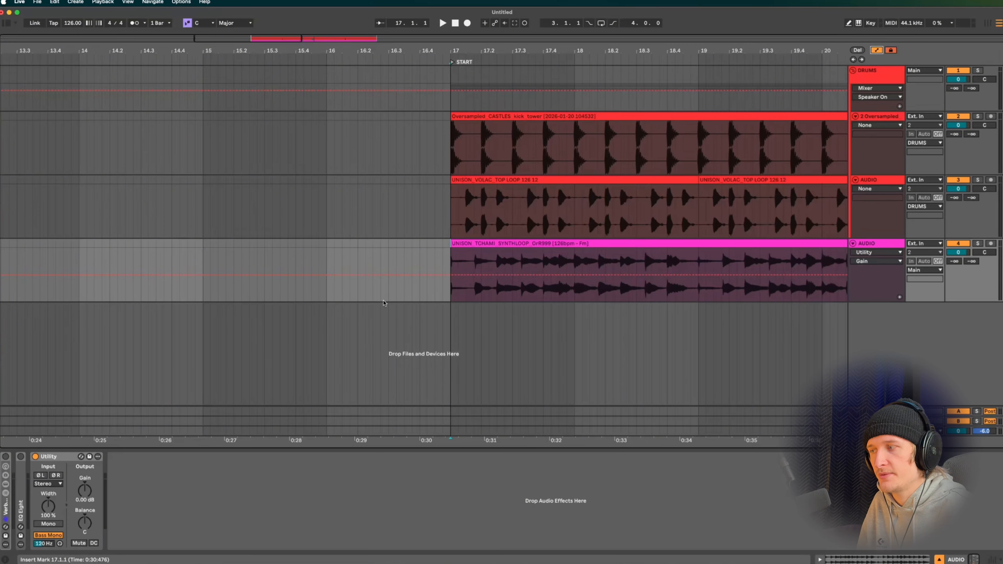
key("space")
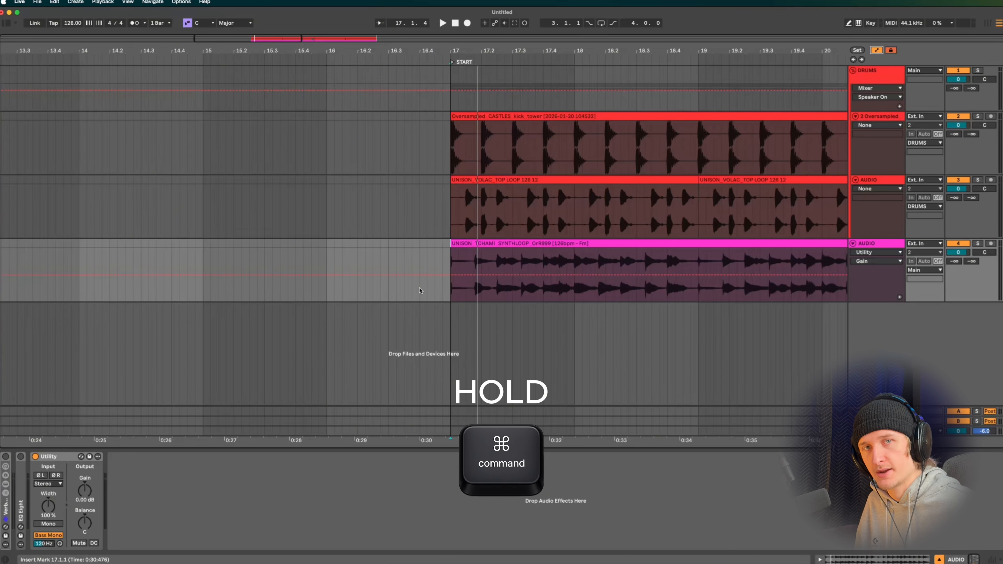
Try narrowing and widening the arrangement grid, setting it to 1/2.
key("super+1")
key("super+2")
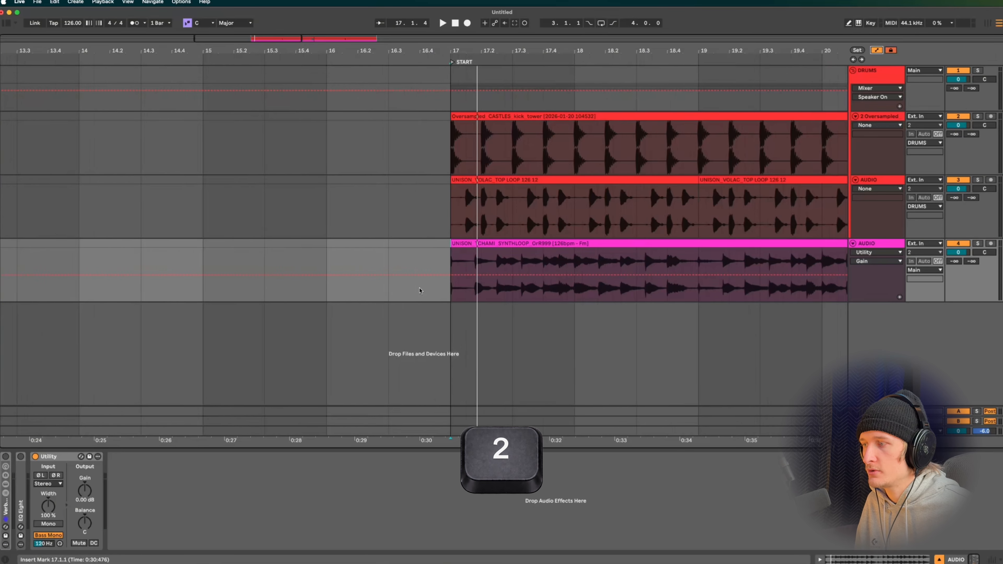
key("super+2")
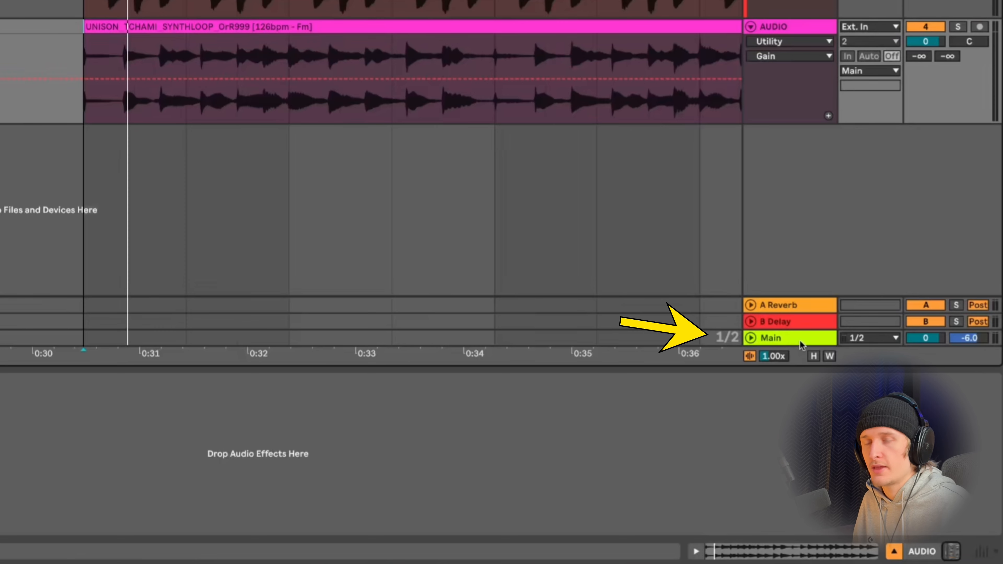
left_click(731, 339)
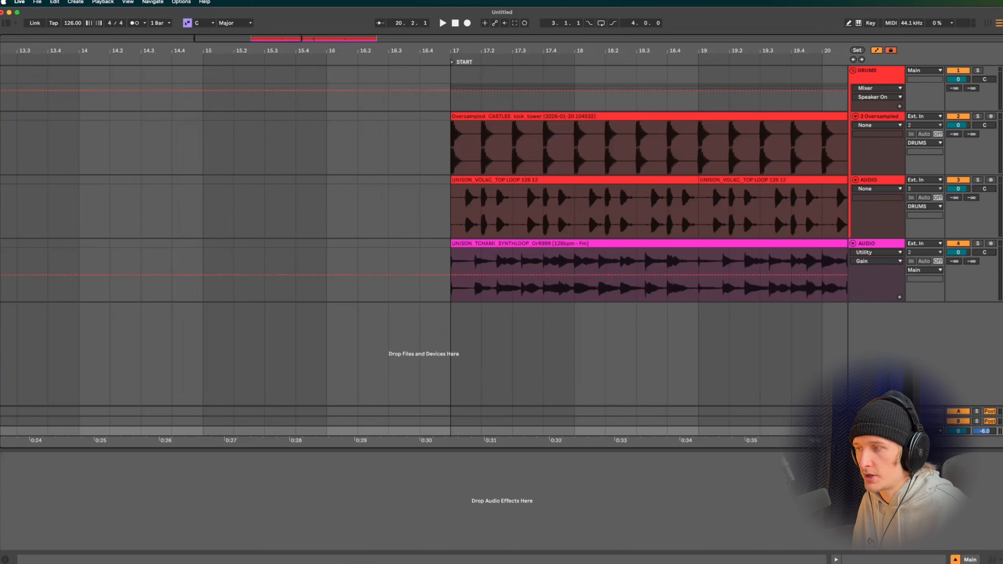
Draw a curved Utility Gain rise on the synth loop from -inf dB at bar 17 to 0 dB half a beat in.
left_click(449, 282)
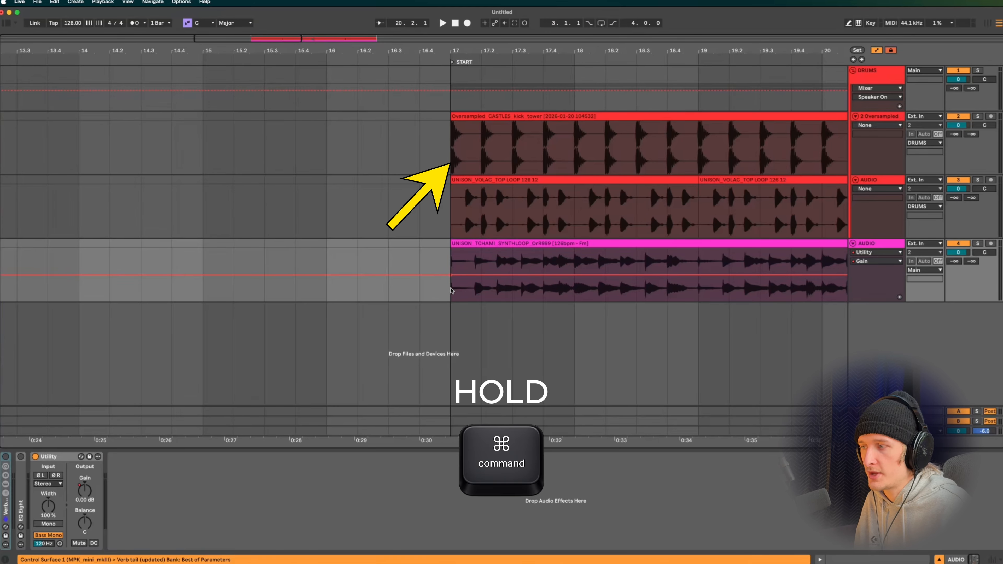
scroll(454, 292, "up", 2)
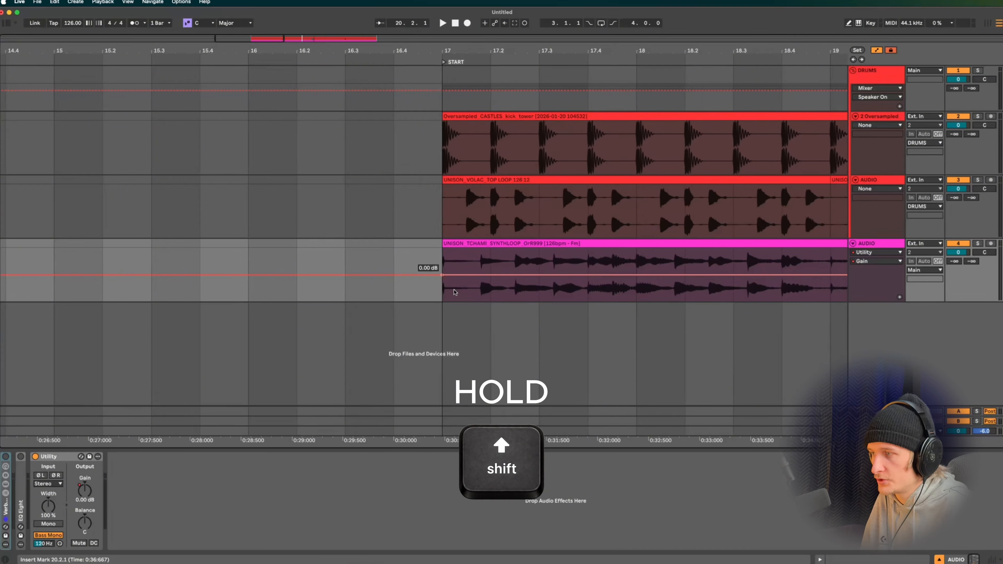
scroll(455, 292, "right", 3)
scroll(403, 294, "left", 2)
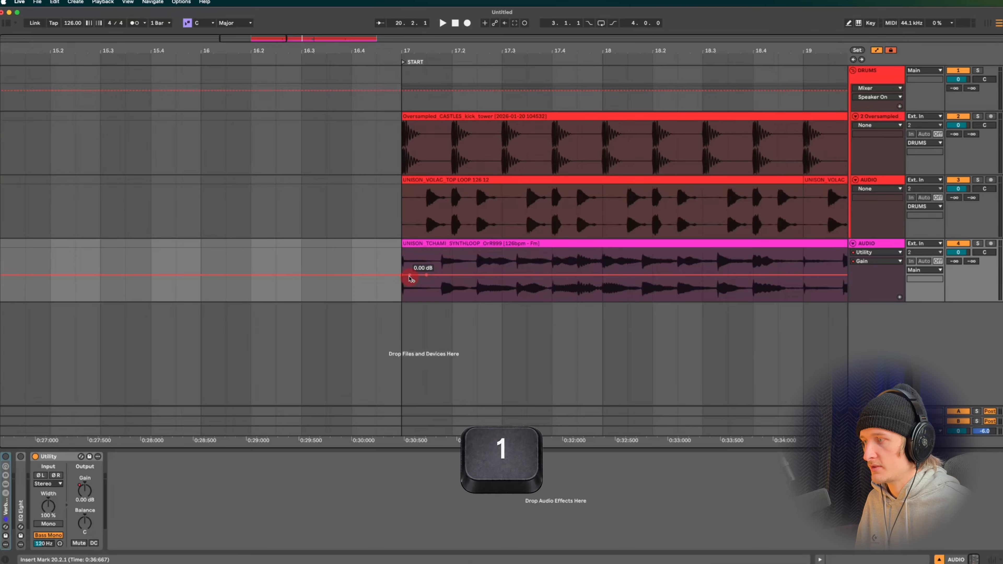
left_click_drag(412, 276, 402, 301)
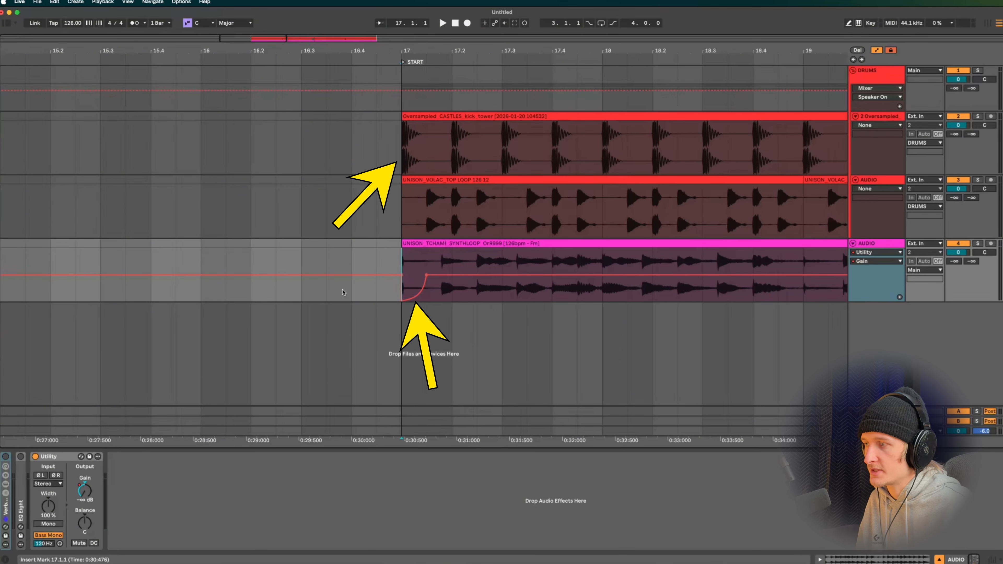
Duplicate the first beat of bar 17 with its gain curve four times along the synth loop and return the insert marker to bar 17.
scroll(420, 291, "down", 3)
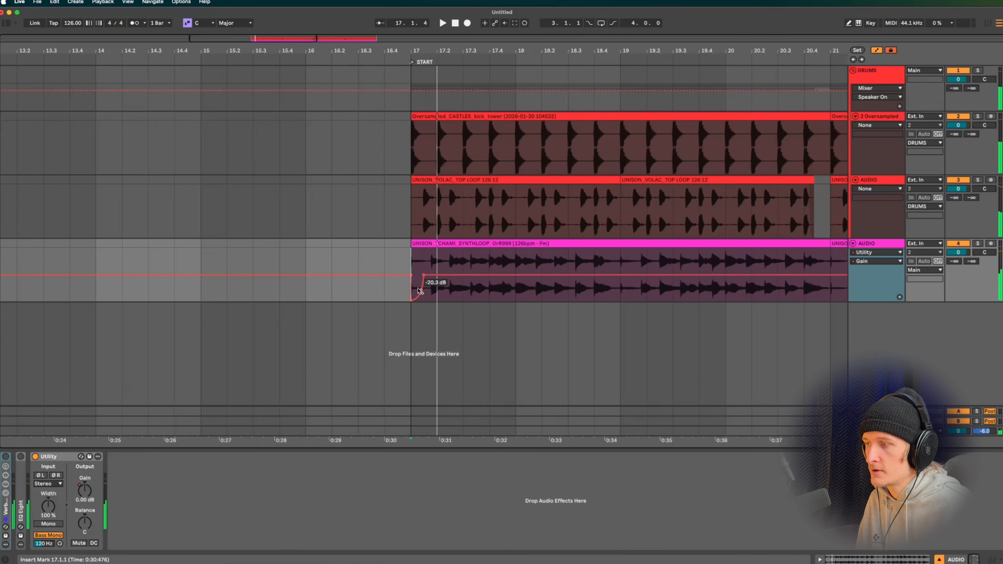
left_click_drag(412, 262, 436, 260)
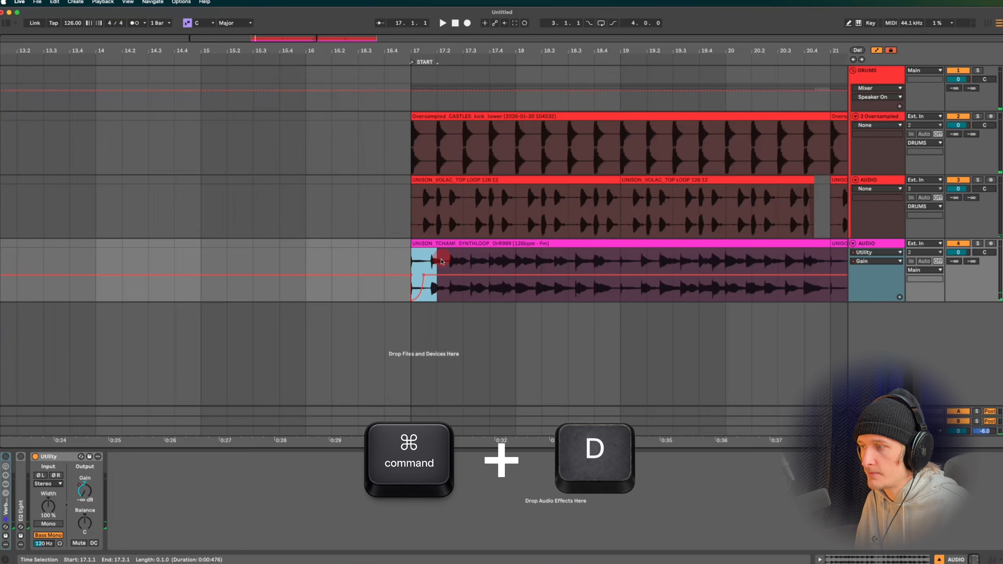
key("super+d")
key("super+d")
key("super+d")
scroll(441, 265, "up", 3)
key("super+d")
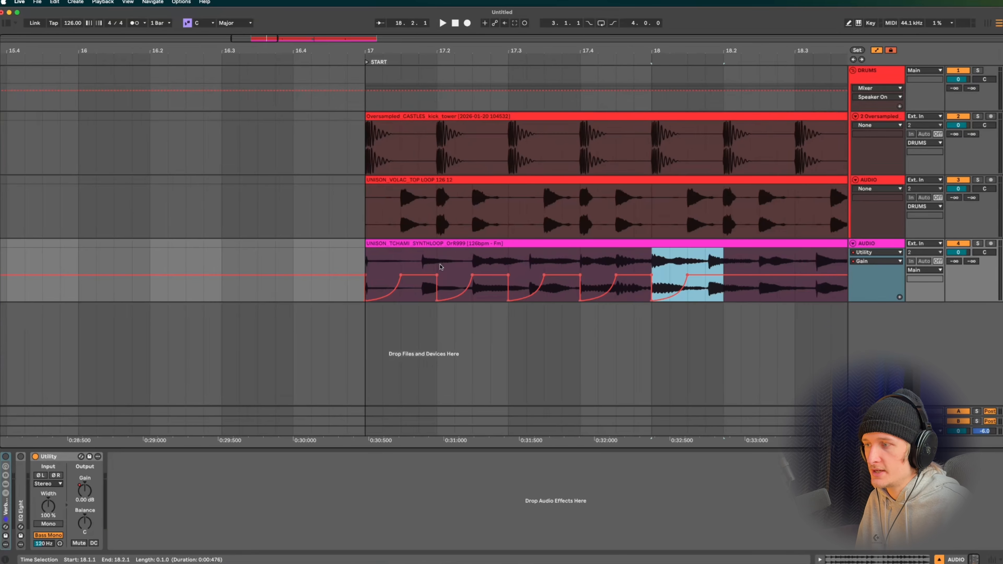
scroll(608, 256, "up", 3)
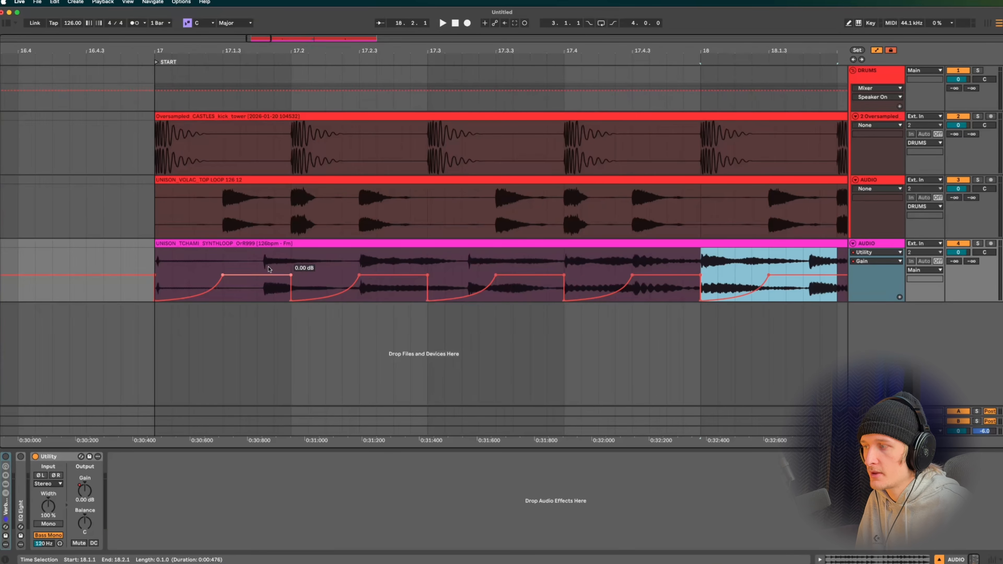
left_click(154, 259)
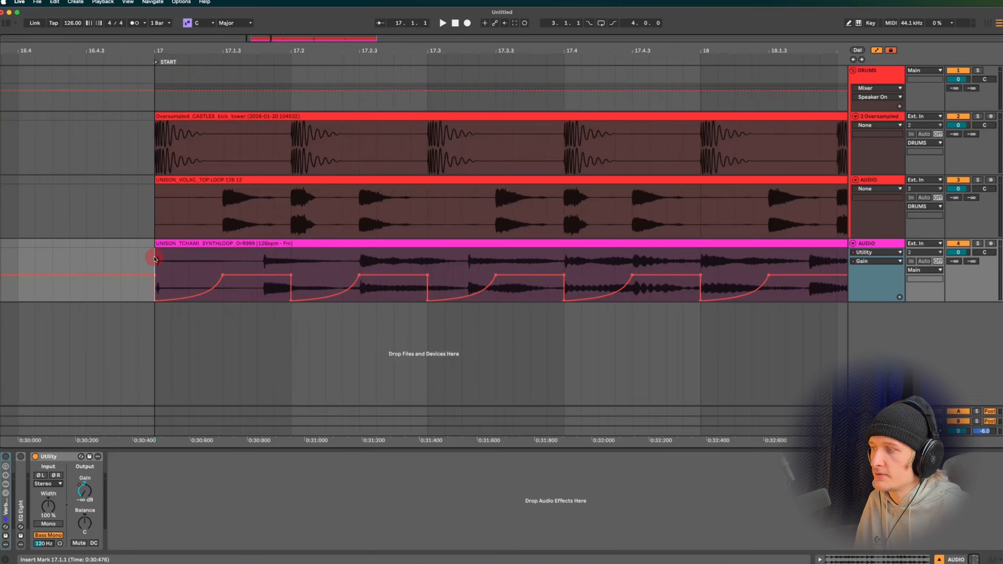
Play the arrangement from bar 17 and examine the synth loop's repeated gain dips against the kick.
left_click(204, 138)
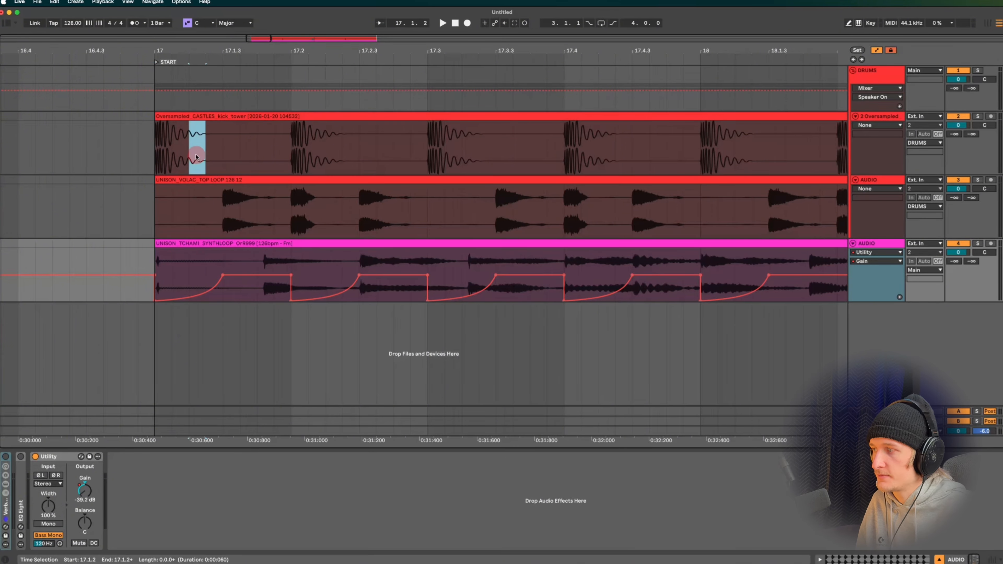
key("space")
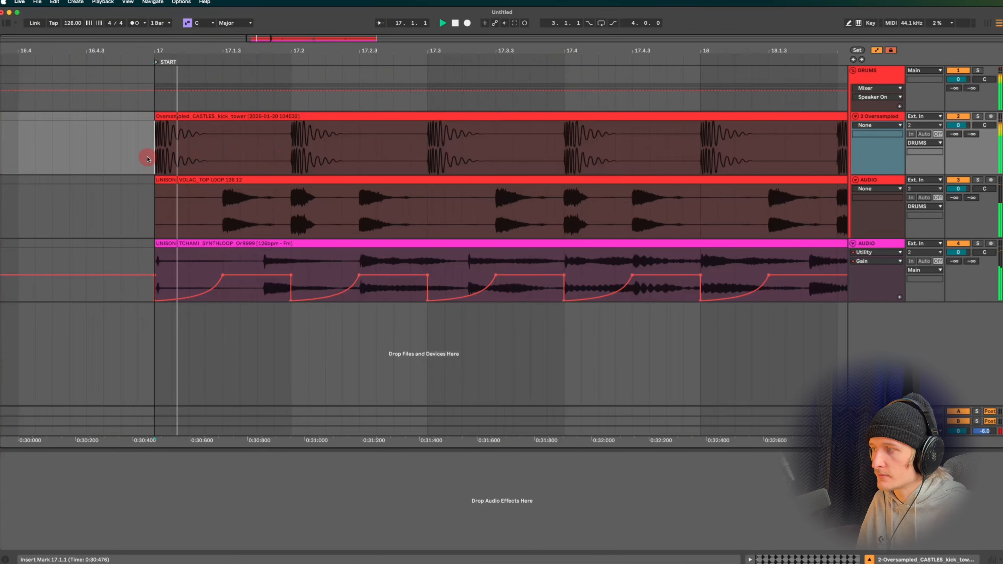
scroll(166, 178, "down", 5)
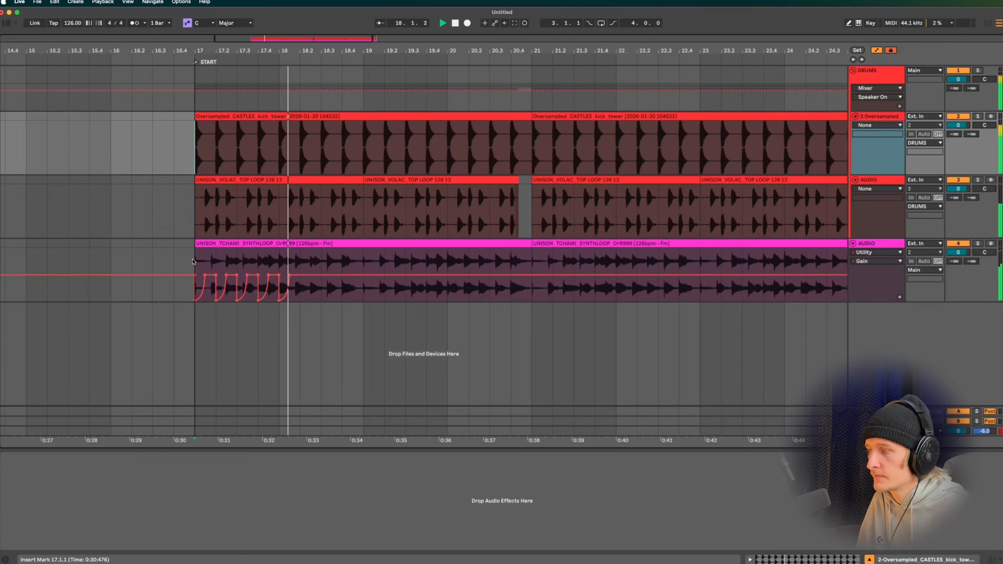
scroll(201, 237, "up", 10)
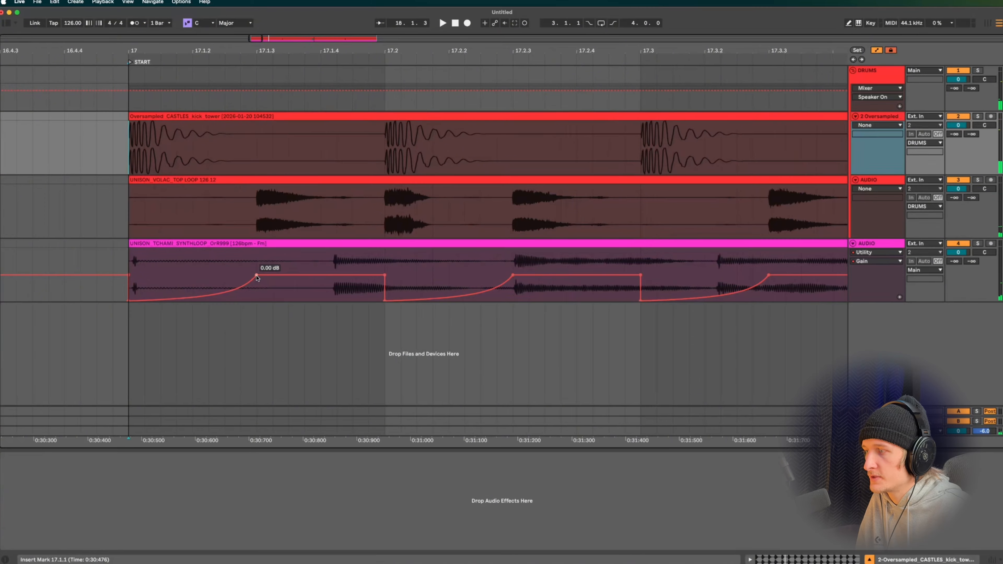
Shorten the first gain rise on the synth loop to reach 0 dB about a third of a beat after bar 17.
mouse_move(256, 275)
left_mouse_down()
mouse_move(193, 275)
mouse_move(257, 275)
left_mouse_up()
scroll(214, 282, "down", 3)
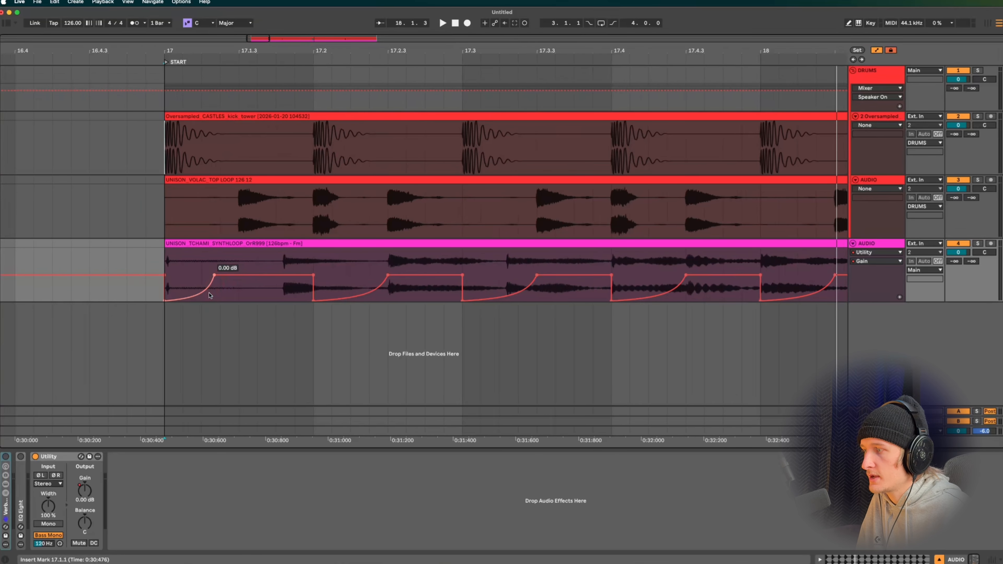
key("space")
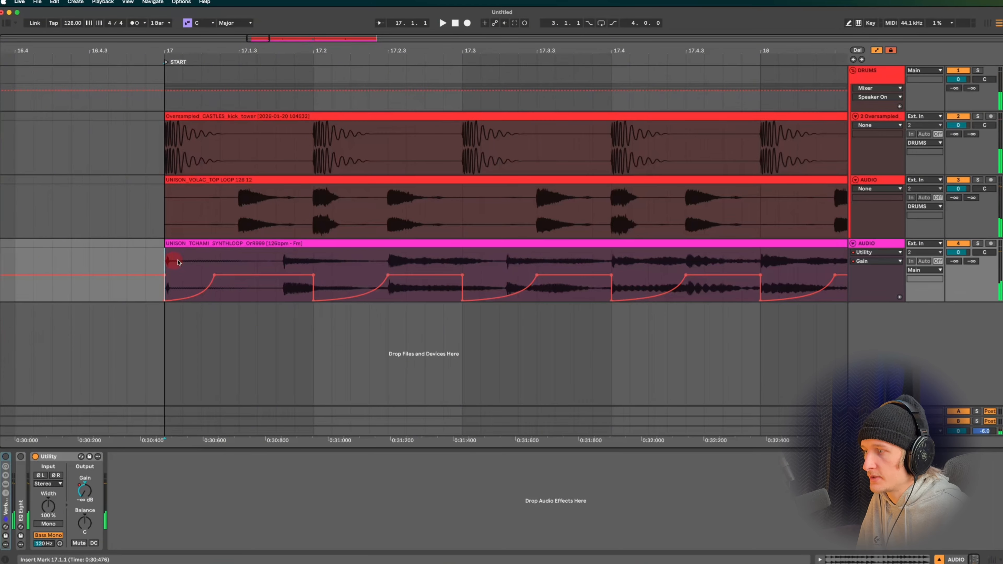
Duplicate the first beat of bar 17 with its gain curve seven times along the synth loop, up to bar 19.
left_click_drag(165, 262, 314, 263)
scroll(310, 261, "down", 3)
scroll(307, 260, "down", 2)
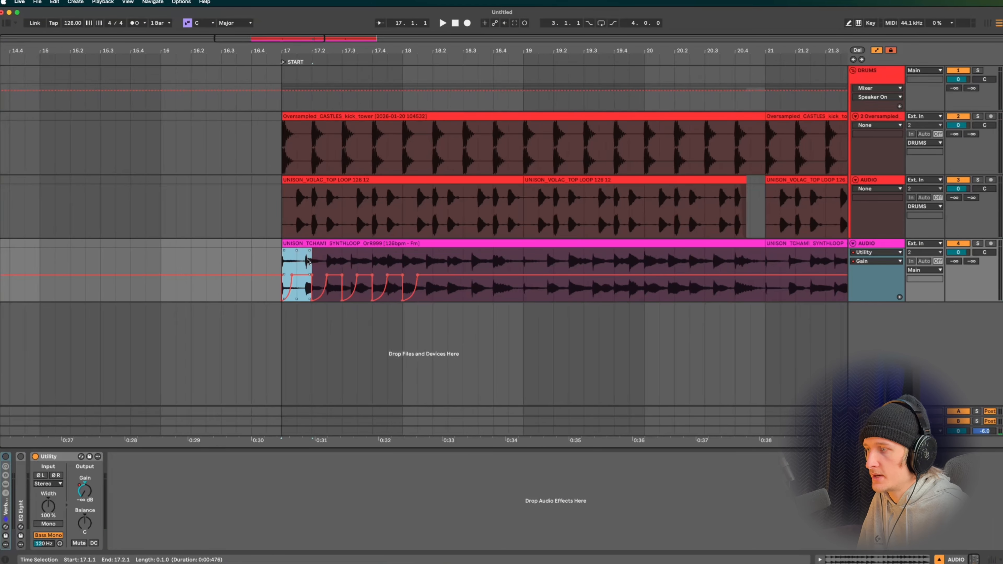
key("super+d")
key("super+d")
key("super+d")
key("super+d")
key("super+d")
key("super+d")
key("super+d")
key("super+d")
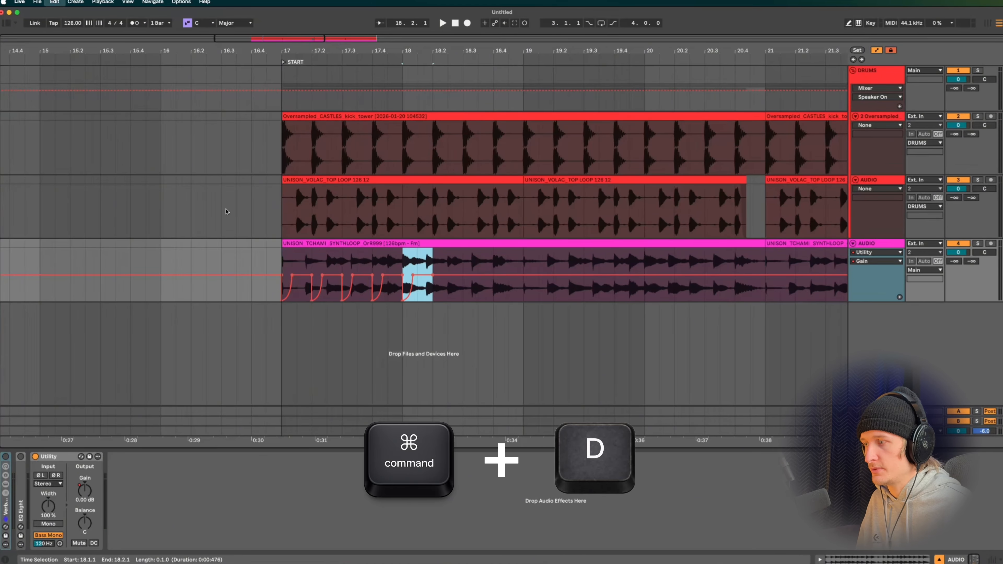
Hide the automation, return the insert marker to bar 17 and switch off the synth loop track's Utility.
key("a")
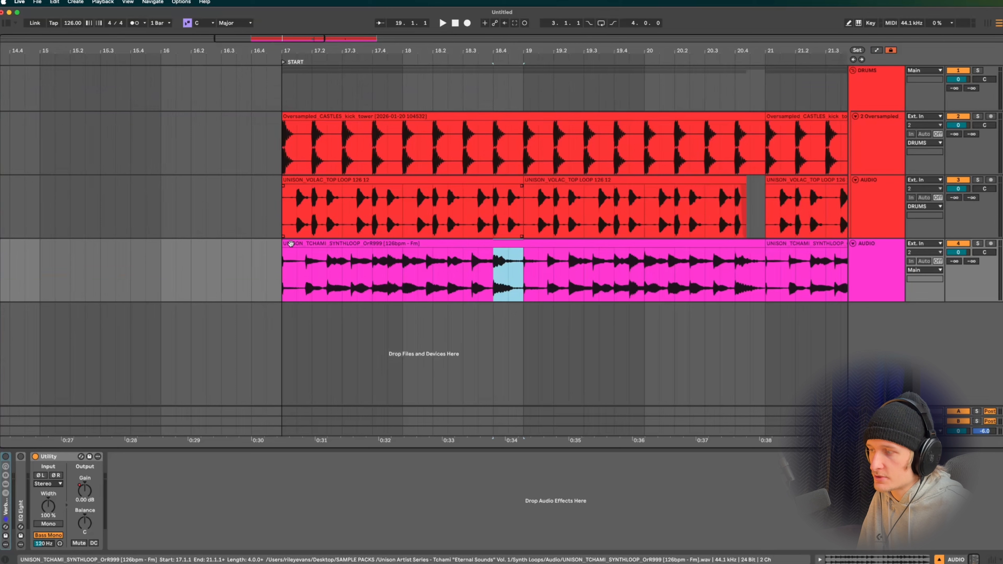
left_click(281, 271)
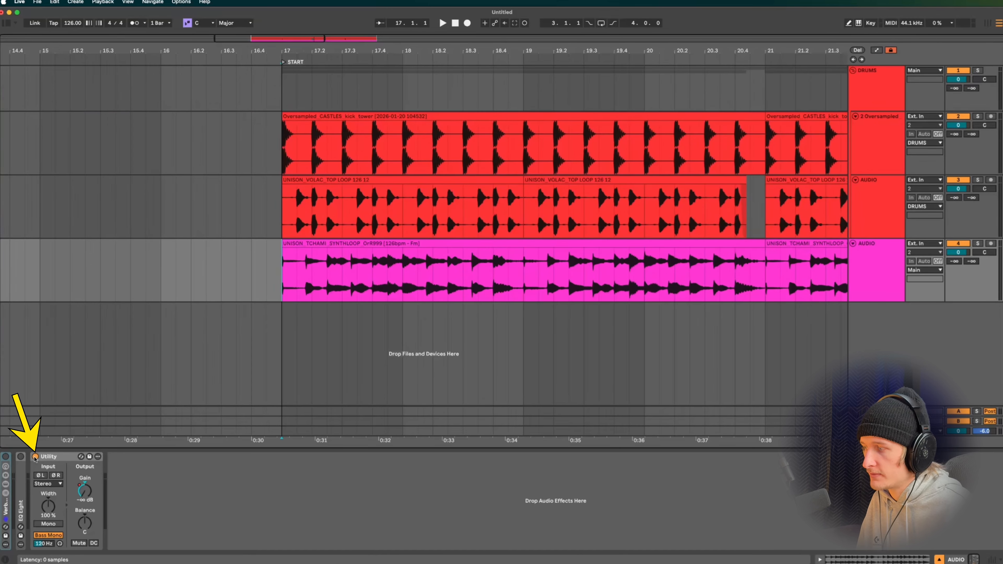
left_click(35, 457)
Search the browser for "comp", add the stock Compressor to the synth loop track and hide the browser.
left_click(6, 23)
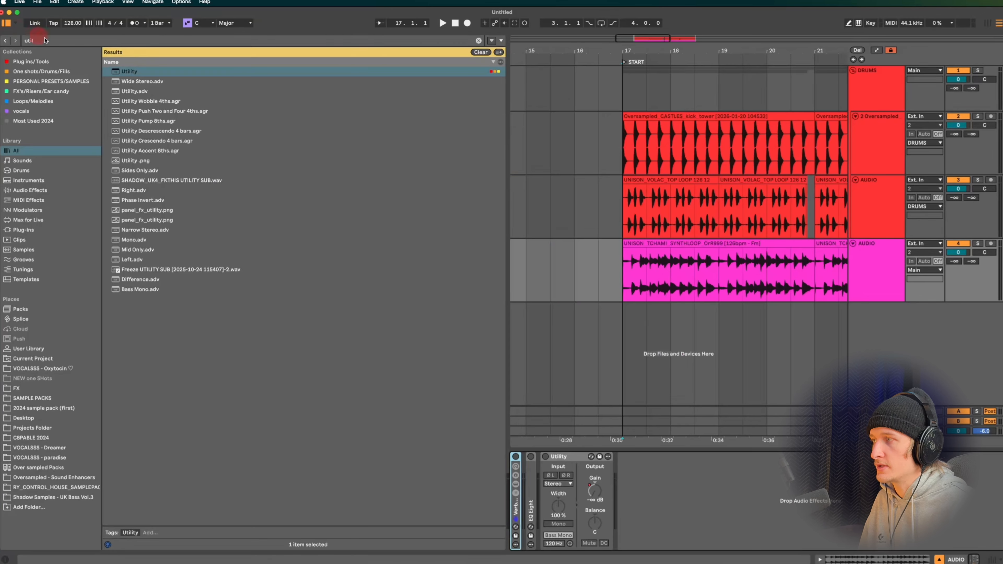
type("comp")
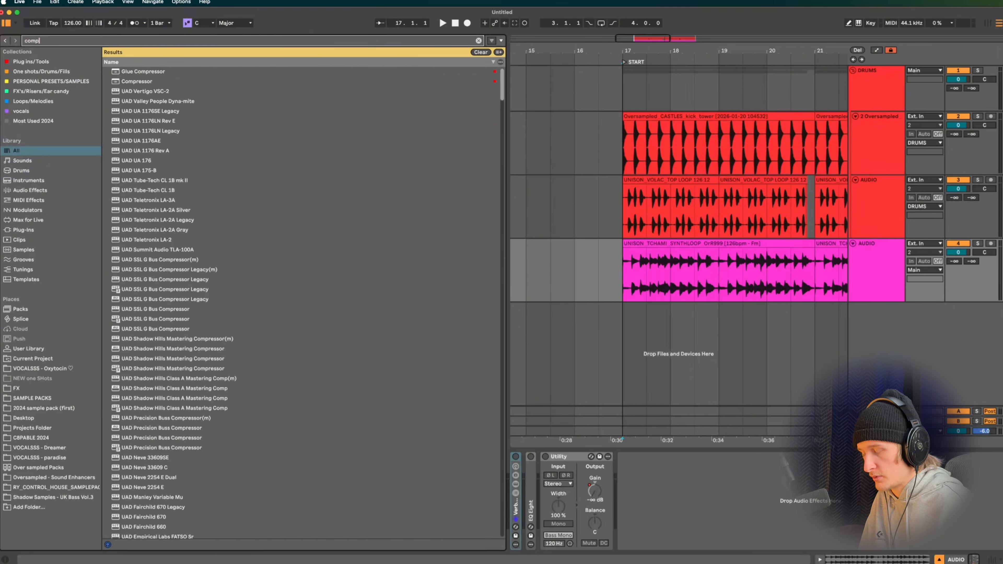
double_click(155, 83)
key("super+alt+b")
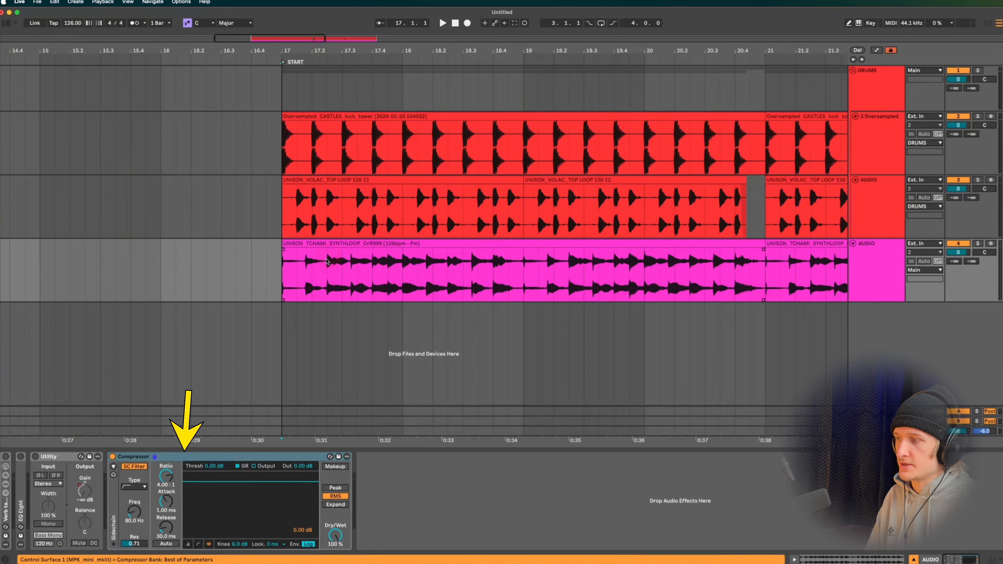
Turn on the Compressor's external sidechain and choose the Oversampled CASTLES kick tower track as its source.
left_click(327, 261)
left_click(881, 260)
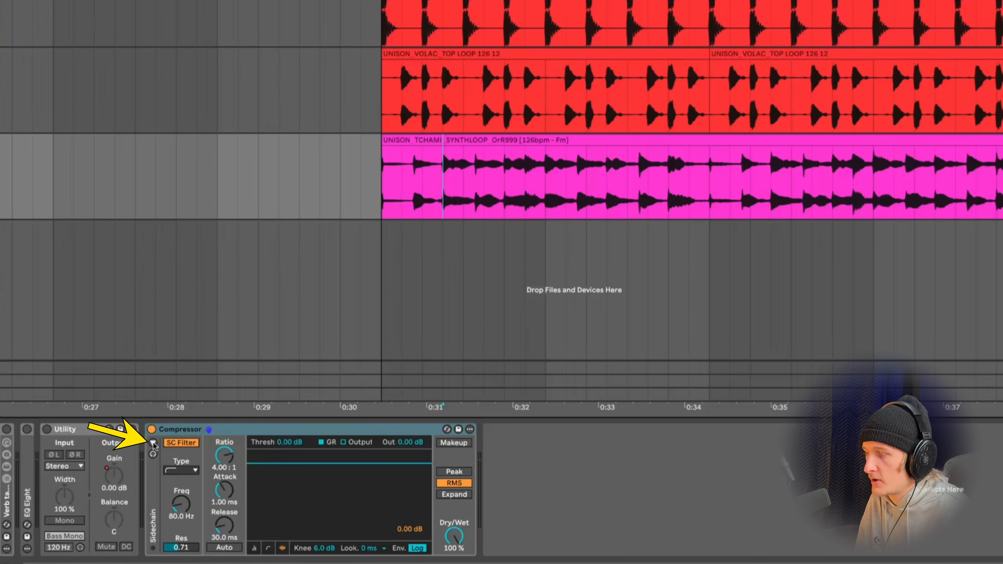
left_click(113, 467)
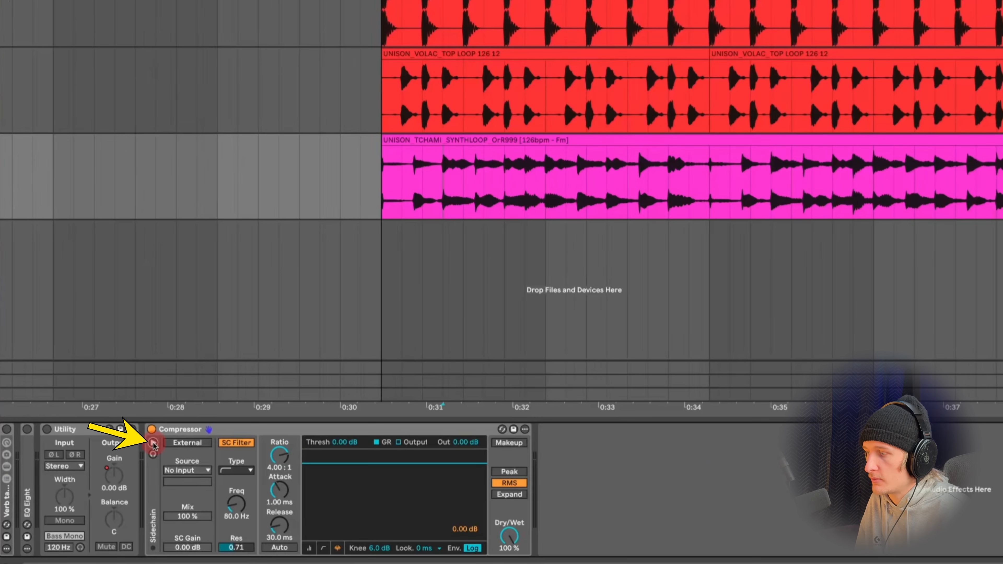
left_click(183, 447)
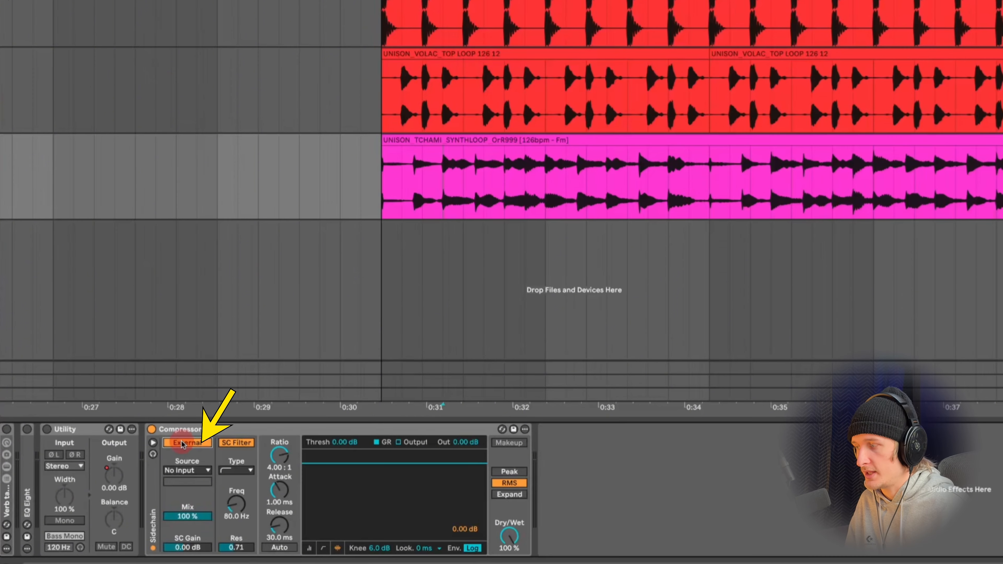
left_click(184, 470)
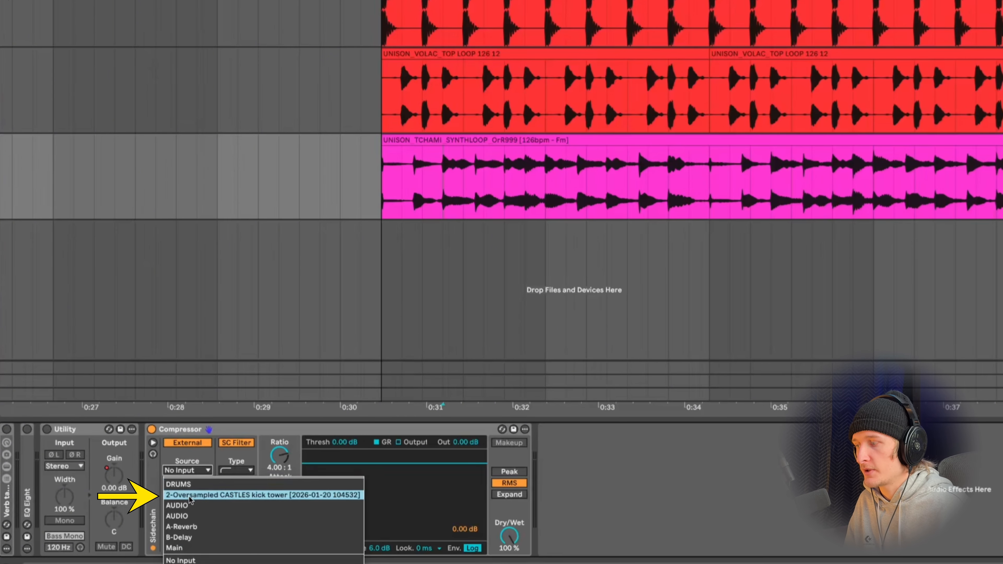
left_click(280, 495)
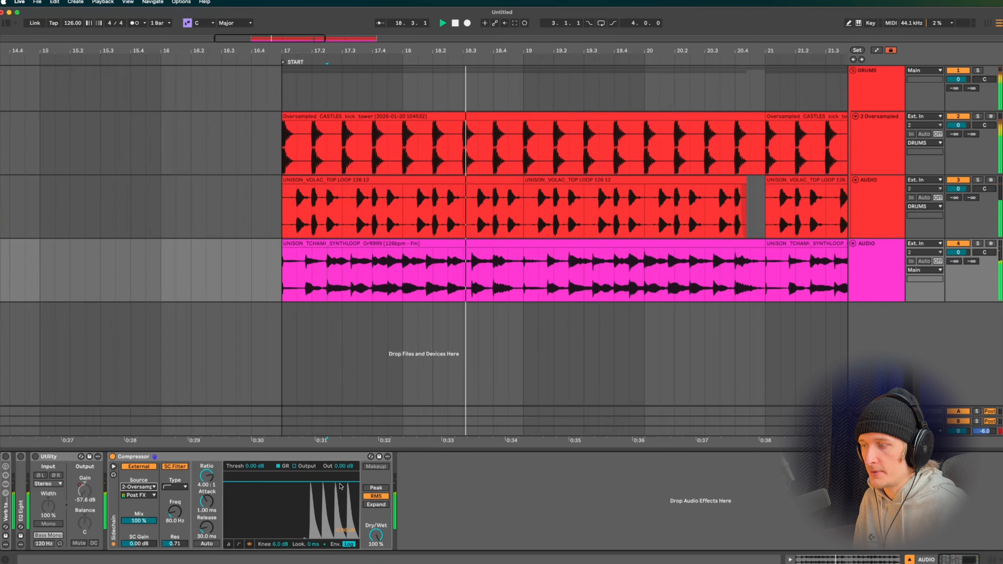
Lower the Compressor threshold to -inf dB while playing the loops from bar 17.
left_click_drag(337, 481, 342, 514)
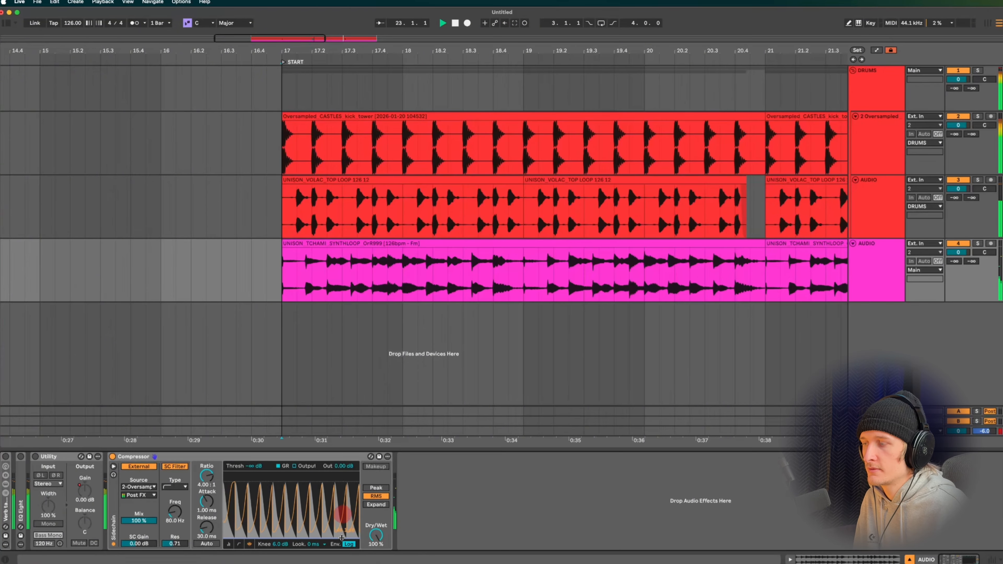
key("space")
key("space")
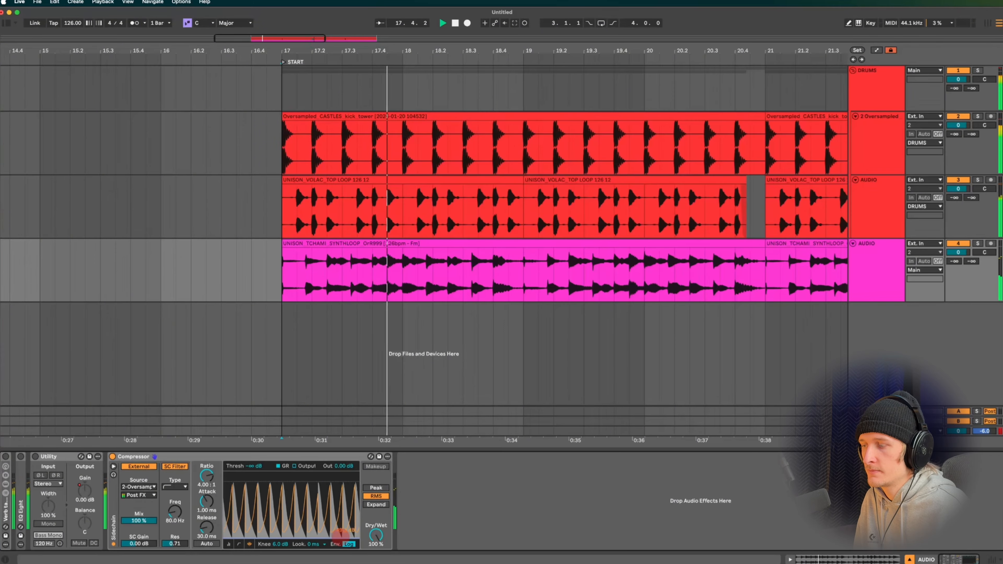
left_click_drag(339, 535, 342, 517)
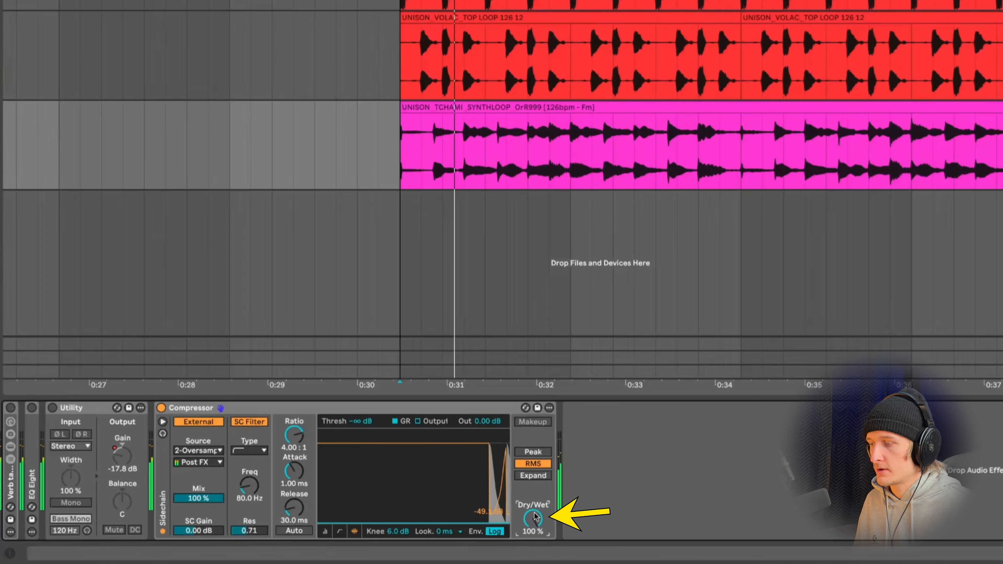
Audition the synth loop with Dry/Wet at 0% and the Compressor toggled on and off, restoring Dry/Wet to 100%.
left_click_drag(535, 516, 536, 521)
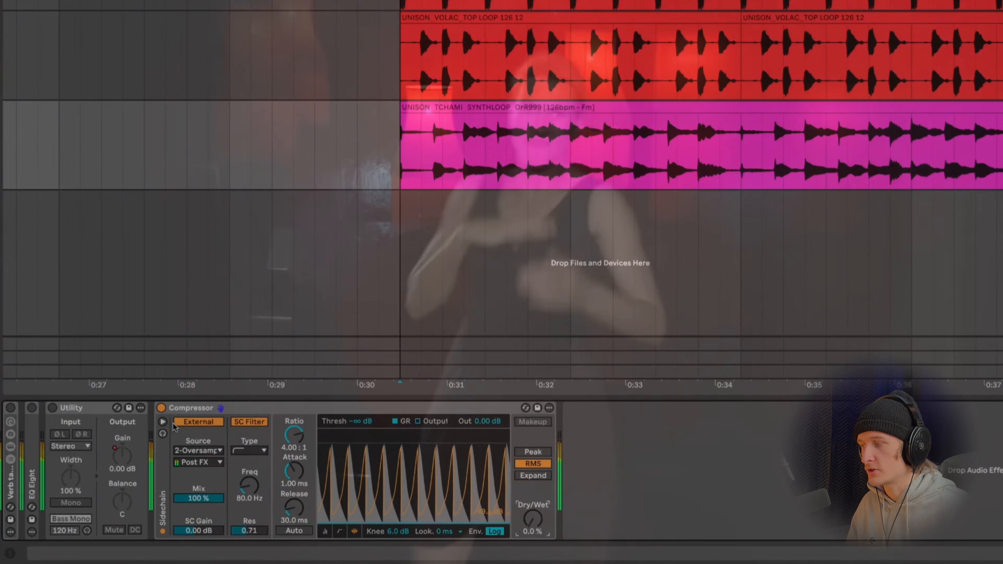
left_click(161, 408)
left_click(161, 408)
left_click(161, 409)
left_click(161, 408)
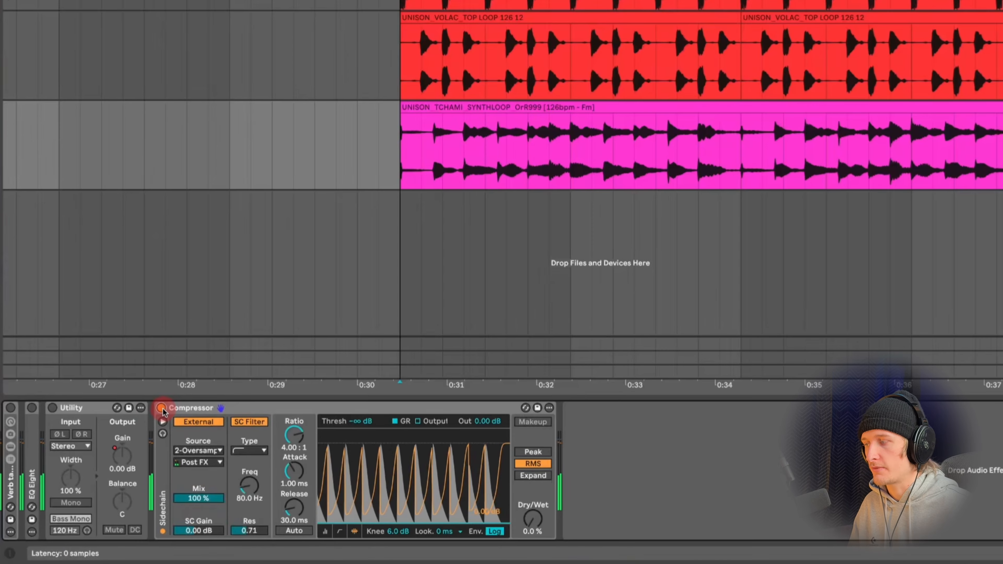
key("space")
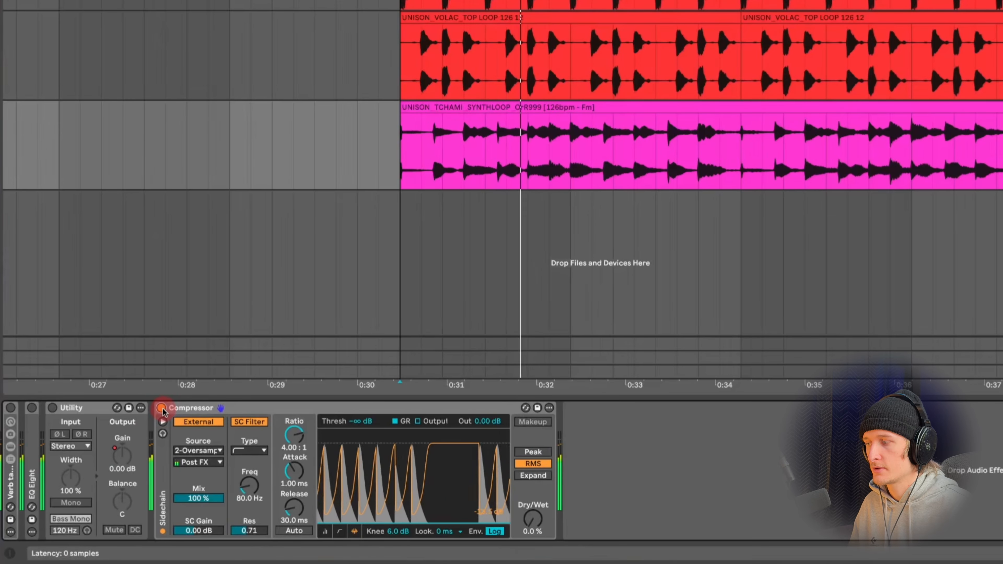
left_click_drag(531, 523, 532, 474)
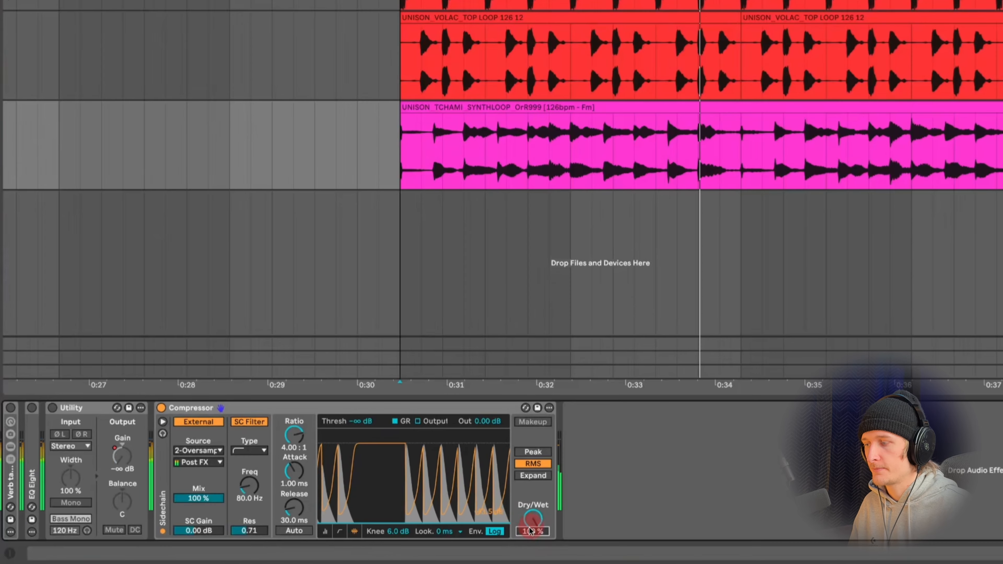
Switch the synth loop track's Utility back on, bypass the Compressor and show the gain automation.
left_click(52, 408)
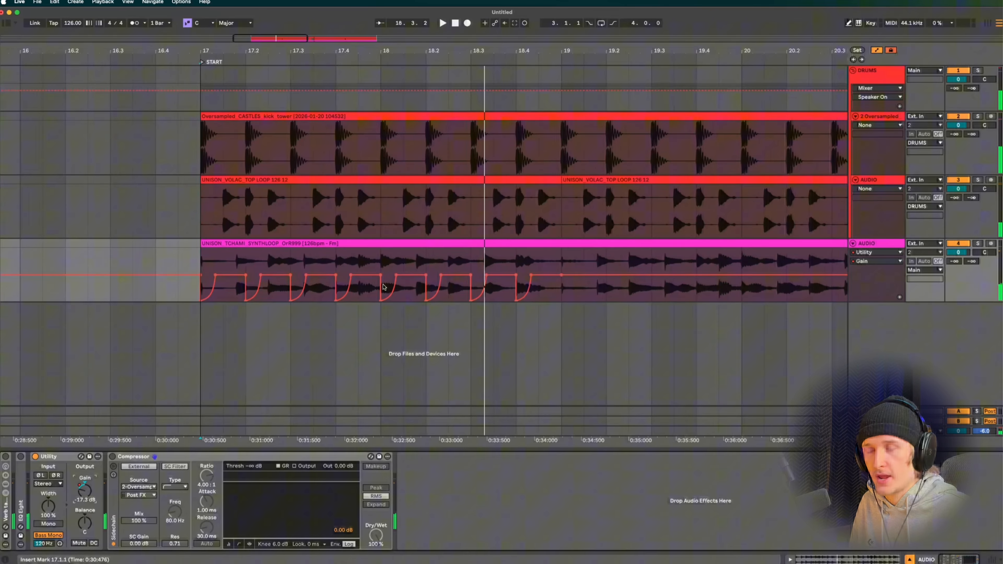
scroll(386, 277, "up", 2)
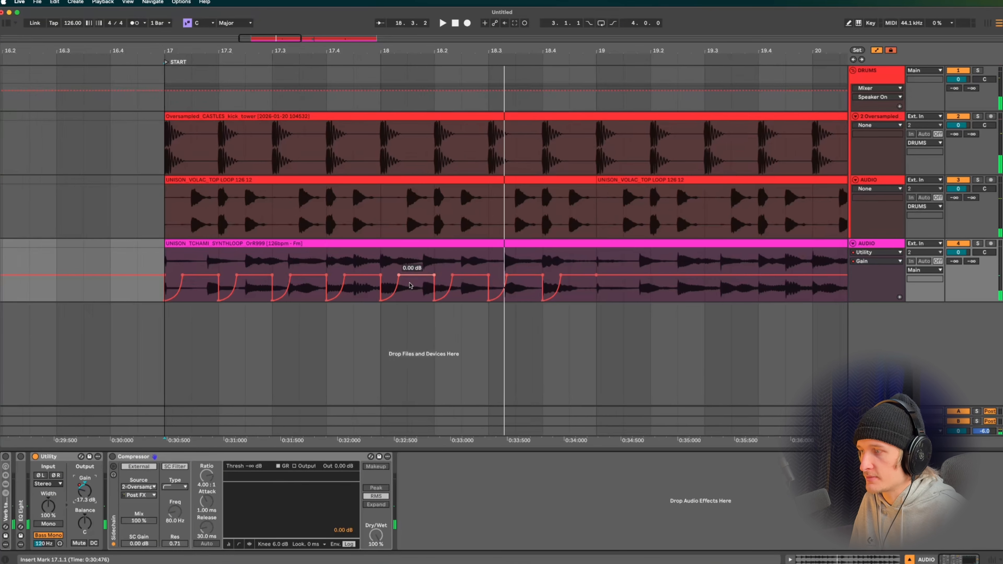
Try pulling the synth loop's gain down to -inf dB across the first beat of bar 18, play it back and undo it.
left_click_drag(410, 276, 407, 300)
scroll(407, 300, "down", 3)
scroll(408, 299, "up", 3)
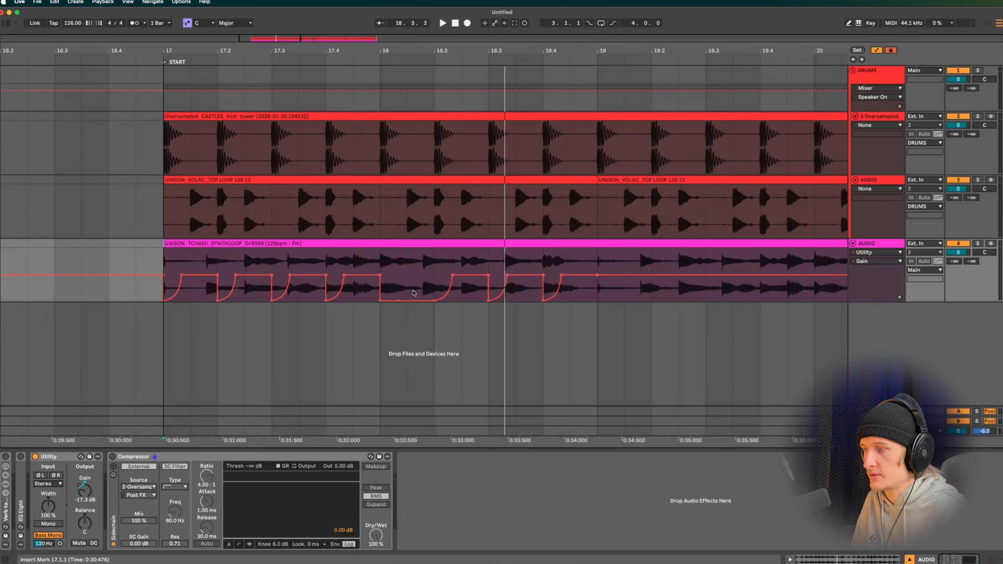
left_click_drag(416, 275, 415, 300)
key("space")
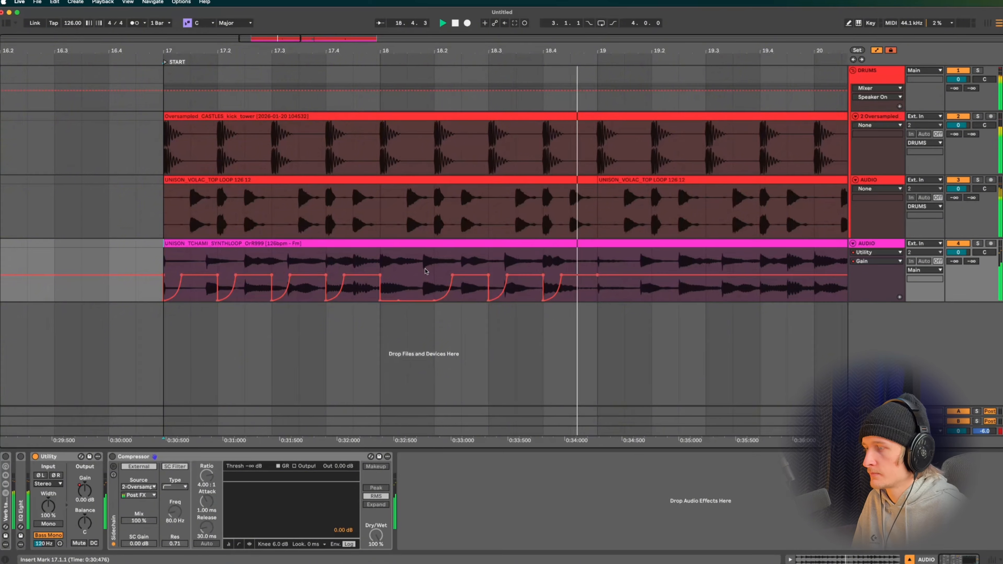
scroll(426, 271, "down", 4)
key("super+z")
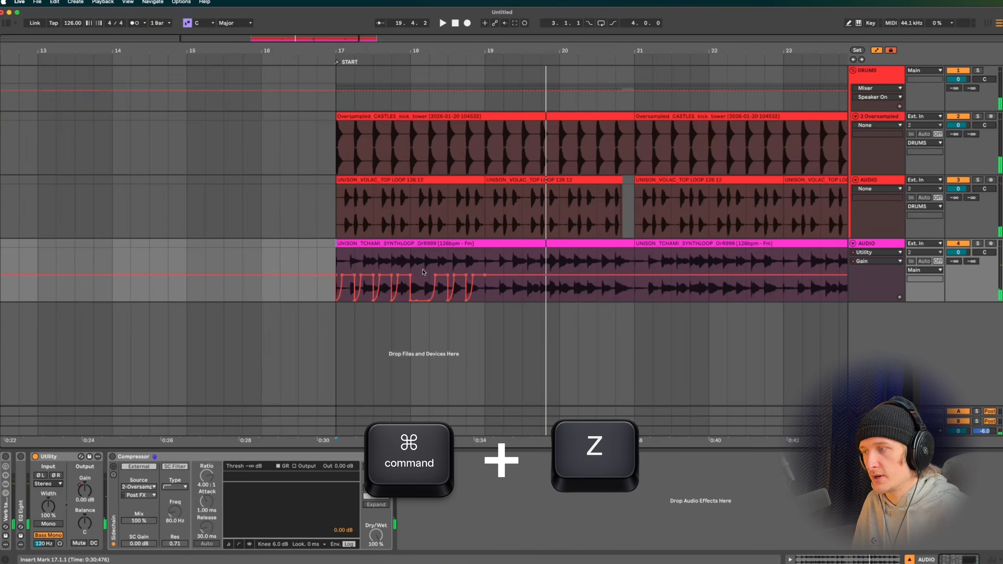
key("super+z")
Try deleting the synth loop selection from bar 17 to 19.2, undo it and return the insert marker to bar 17.
scroll(424, 272, "up", 3)
left_click_drag(306, 268, 522, 265)
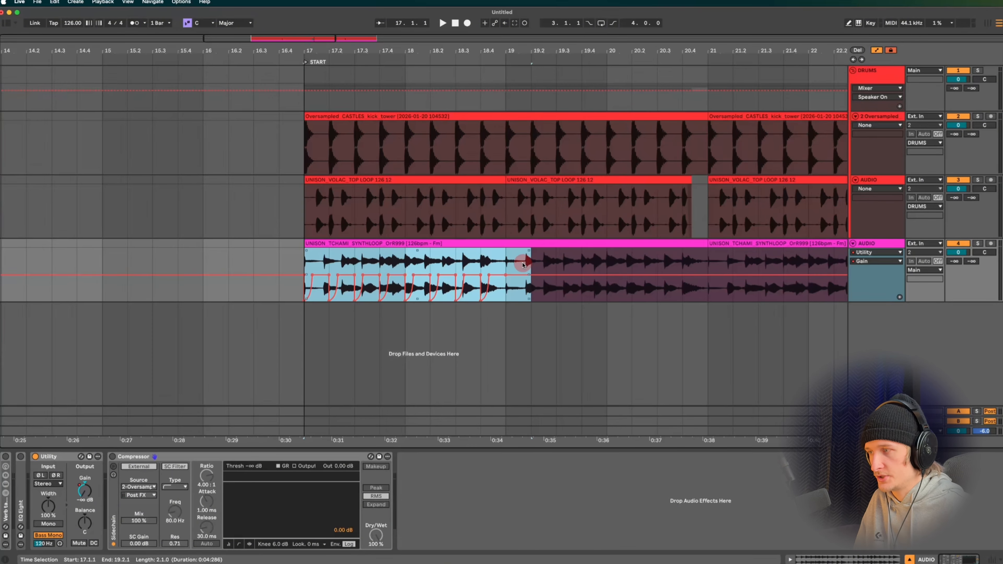
key("Delete")
key("super+z")
left_click(410, 262)
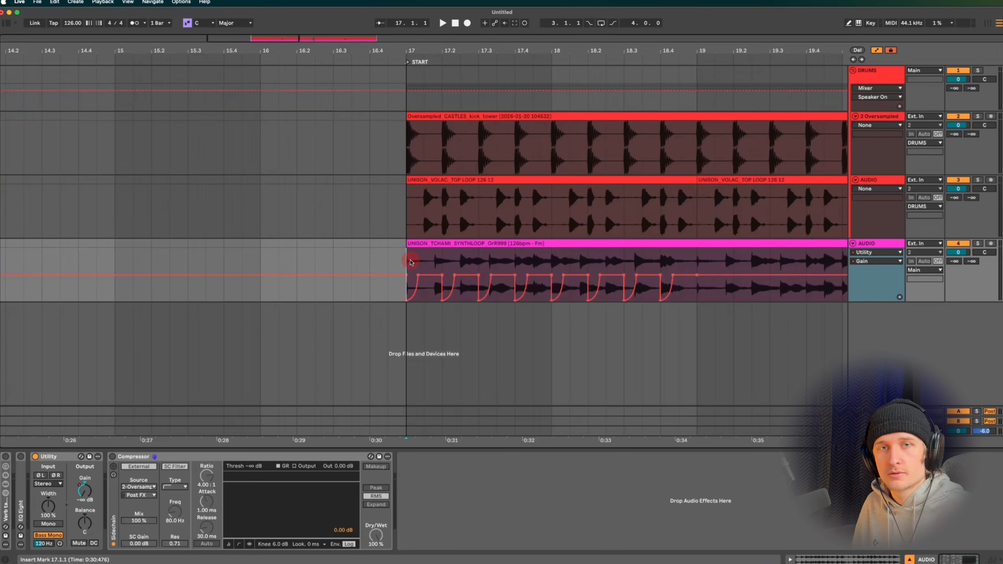
Duplicate the gain curve from the start of bar 17 beat by beat along the synth loop through bar 18.
scroll(410, 262, "up", 2)
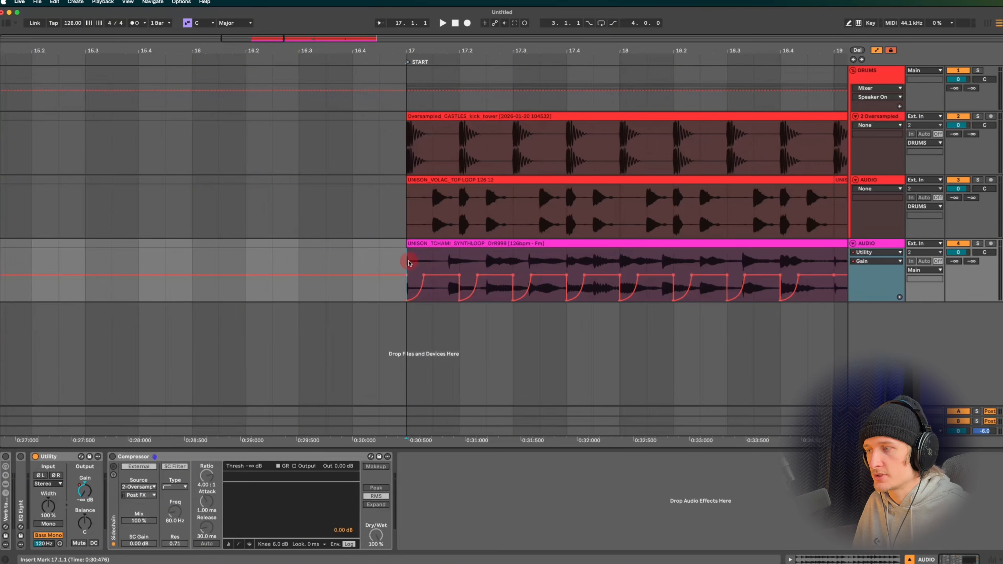
mouse_move(409, 263)
left_mouse_down()
mouse_move(465, 263)
mouse_move(407, 262)
left_mouse_up()
key("super+d")
scroll(411, 262, "down", 3)
key("super+d")
key("super+d")
key("super+d")
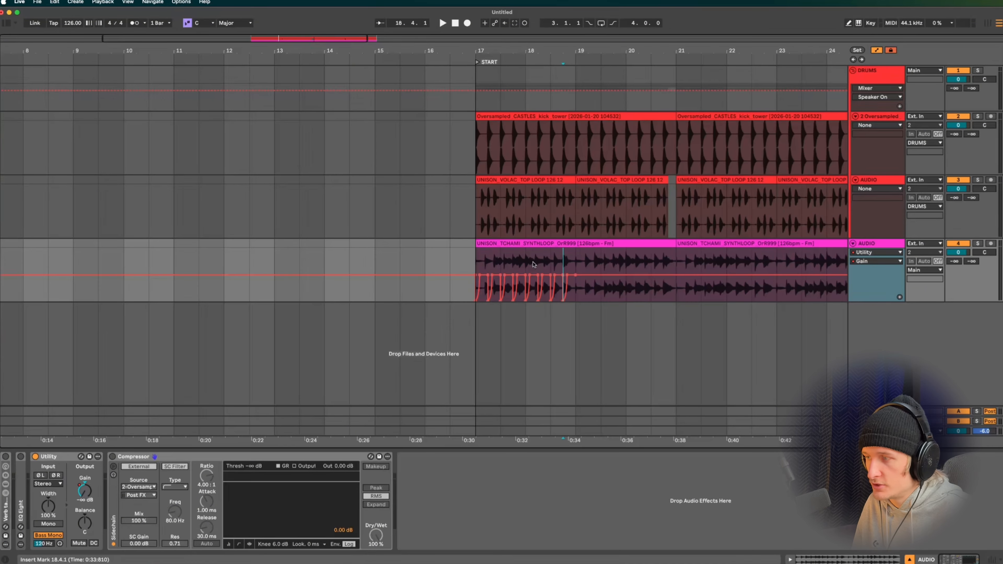
scroll(531, 266, "up", 3)
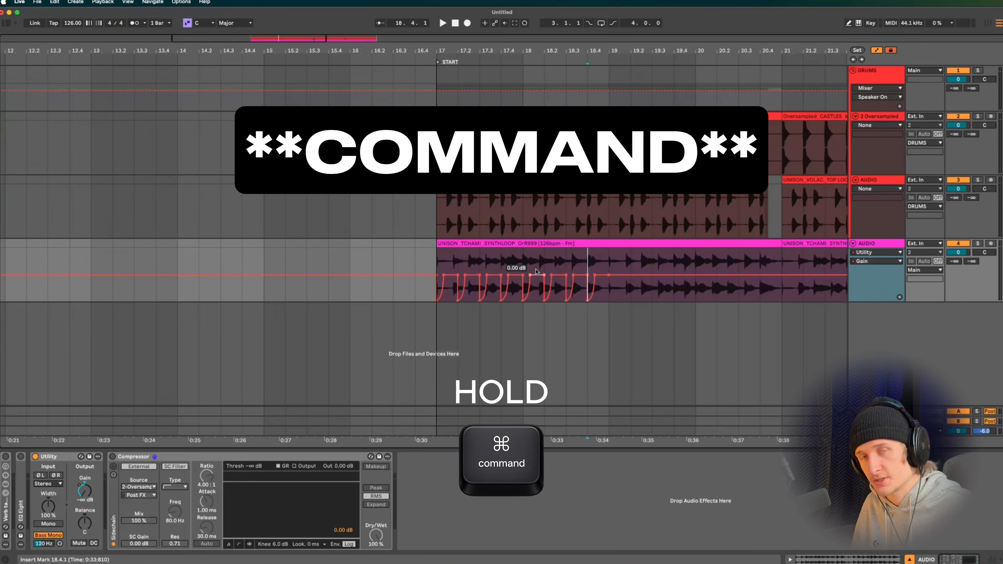
Select the synth loop with its gain curves from bar 17 to 19, duplicate it three times in a row and start playback.
scroll(536, 272, "up", 1)
scroll(536, 272, "down", 3)
scroll(536, 272, "up", 3)
scroll(537, 272, "down", 2)
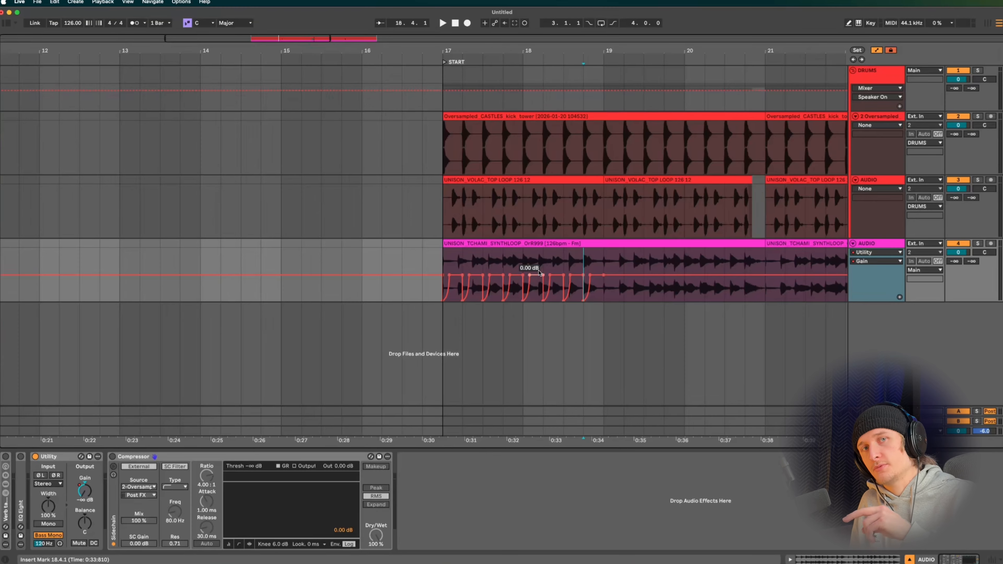
left_click_drag(606, 273, 444, 270)
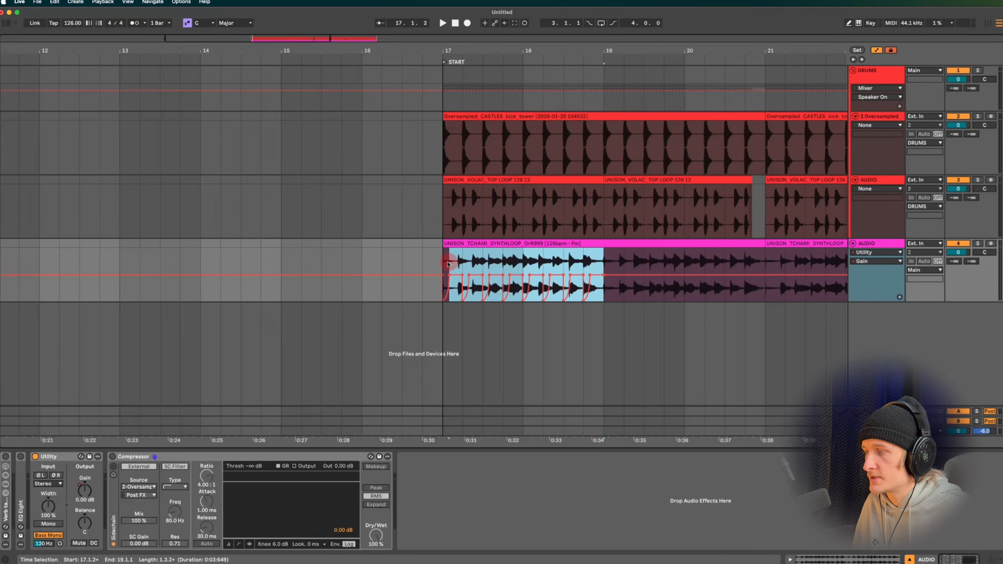
scroll(445, 268, "down", 5)
key("super+d")
key("super+d")
key("super+d")
key("space")
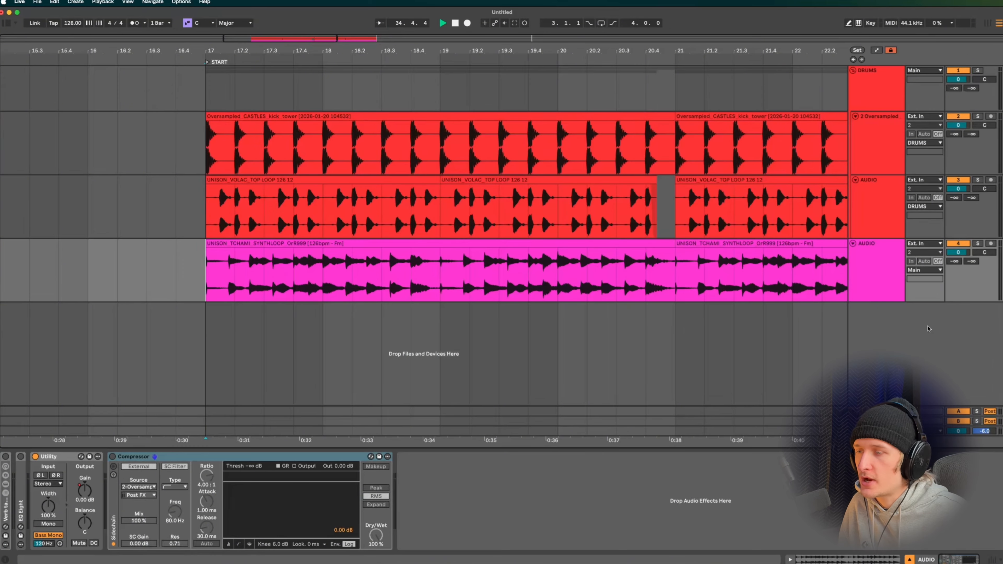
Insert a new MIDI track below the synth loop track.
right_click(928, 328)
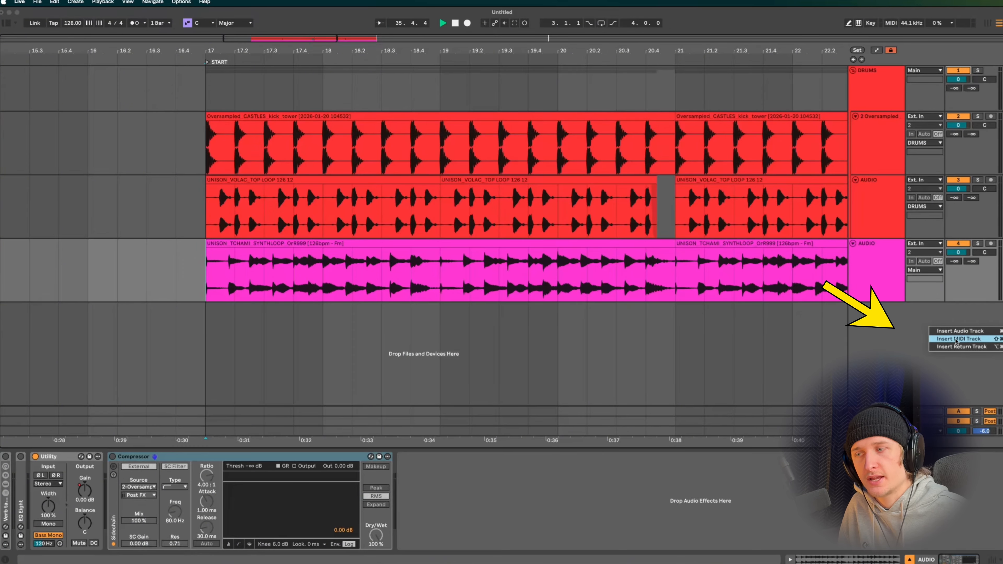
left_click(717, 341)
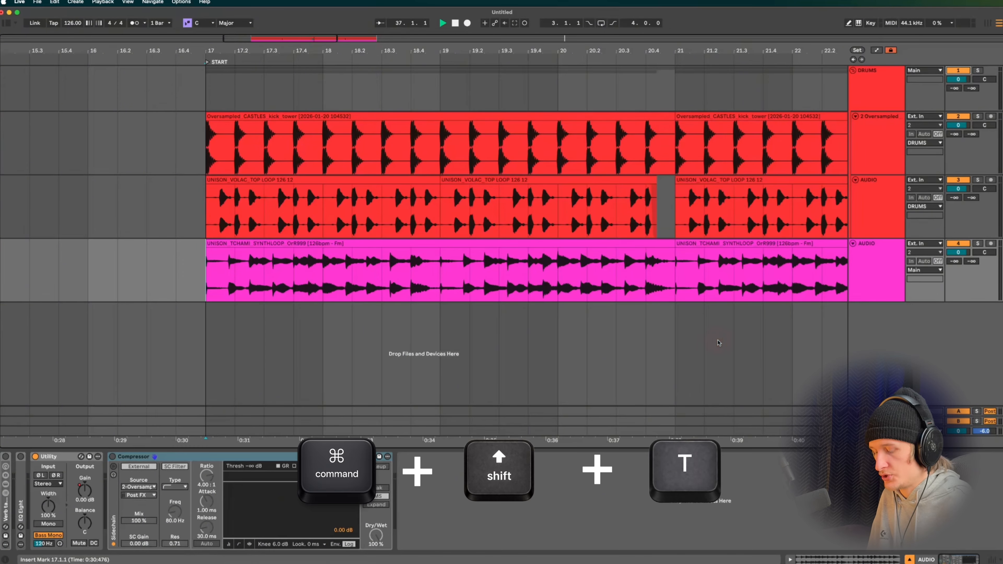
key("super+shift+t")
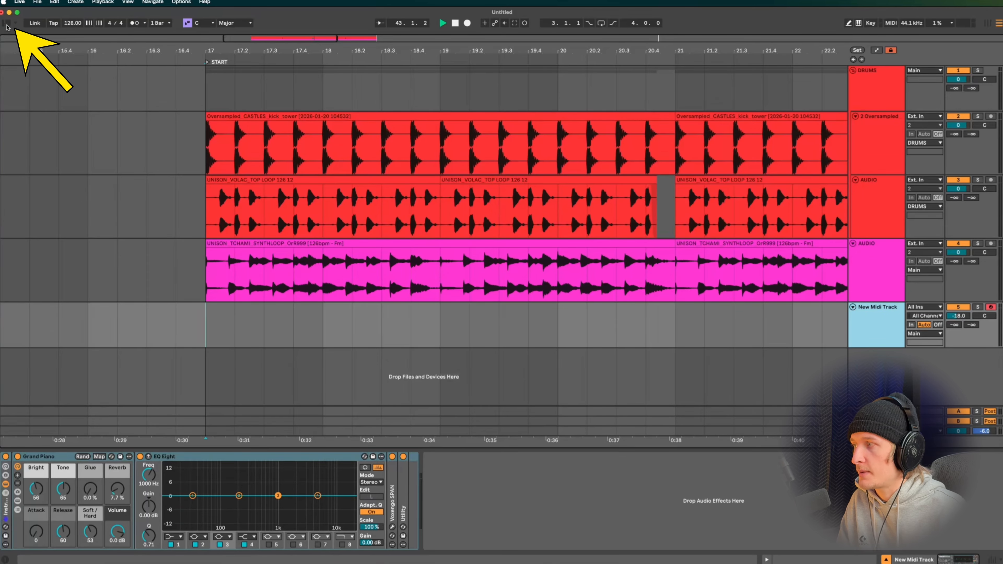
Clear the old browser search, search the Instruments library for "grand" and hide the browser again.
left_click(6, 23)
left_click(41, 41)
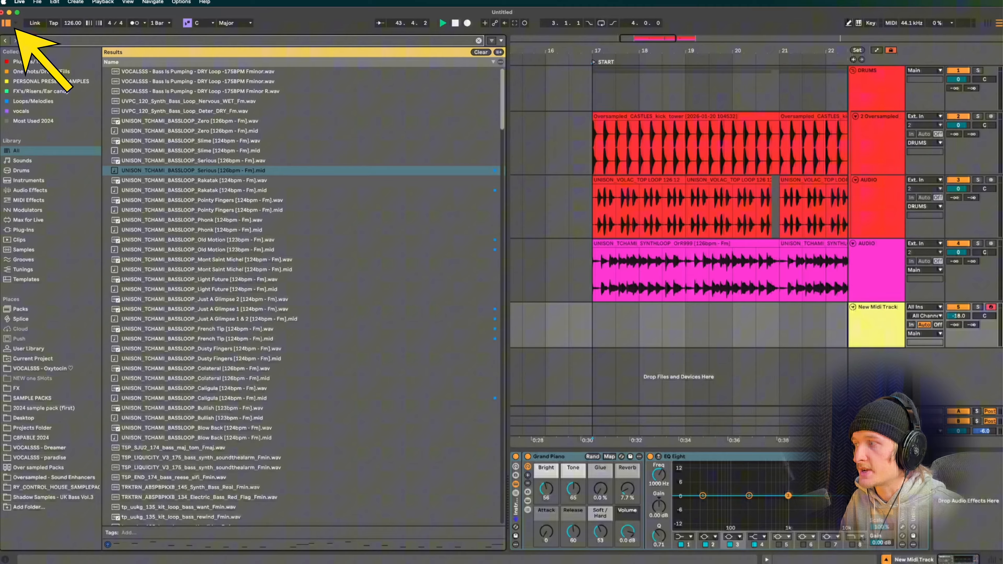
key("BackSpace")
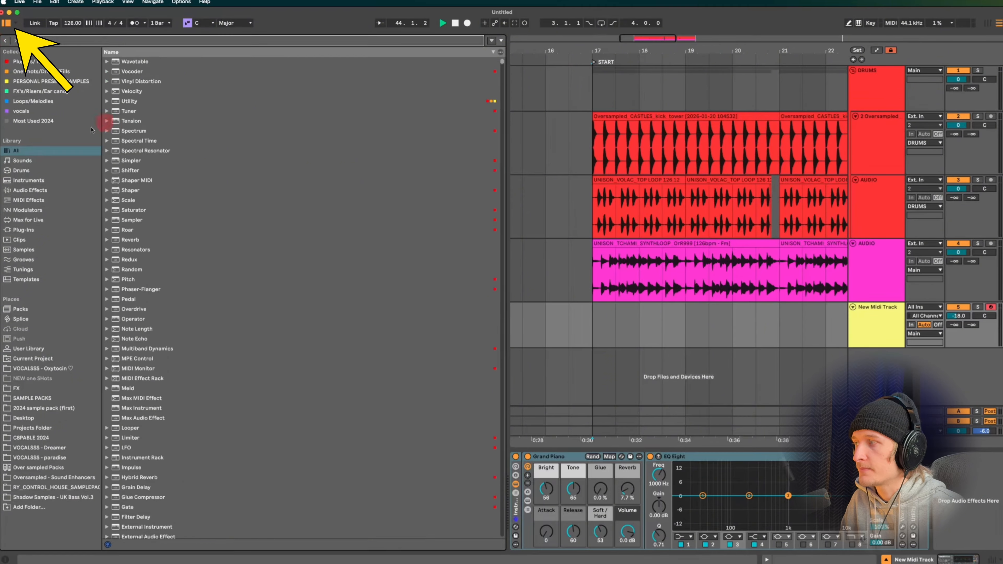
left_click(31, 181)
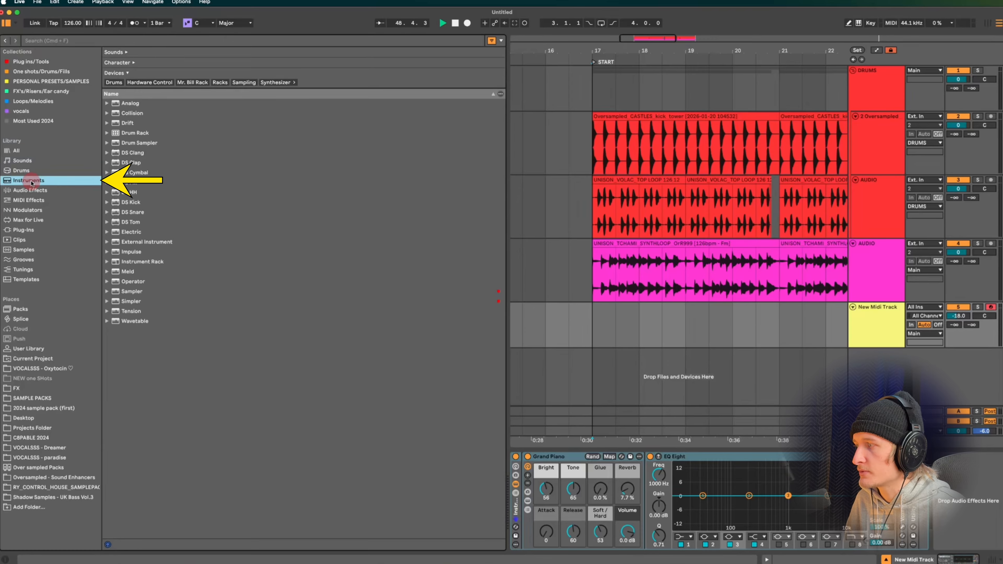
left_click(42, 41)
type("grand")
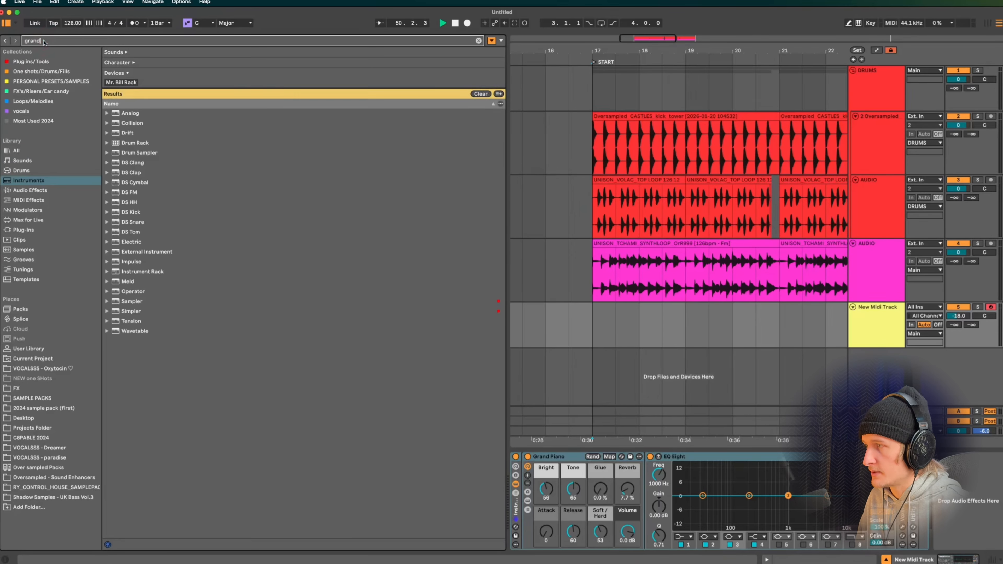
left_click(5, 22)
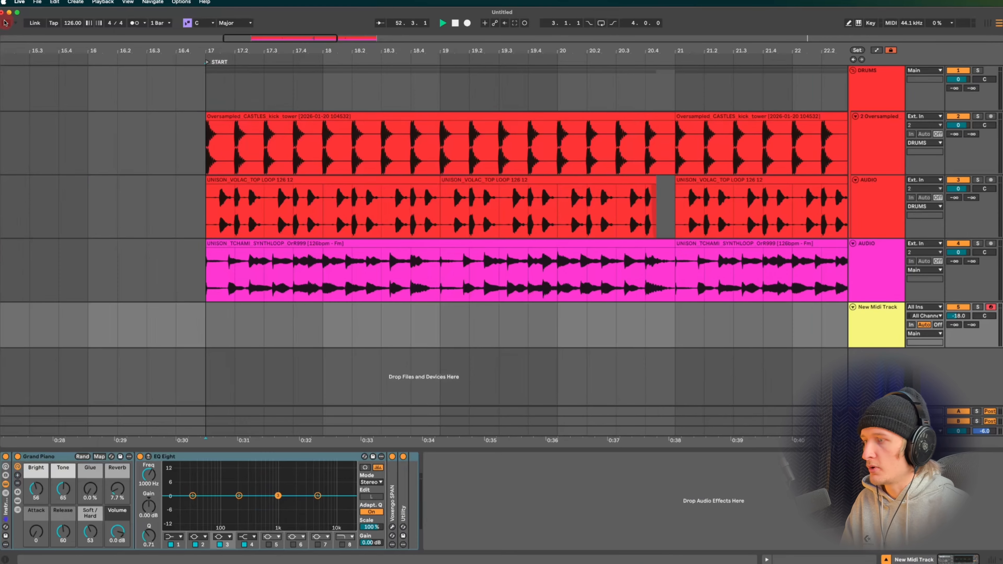
Place the insert marker at bar 17 on the new MIDI track and save the track as the default MIDI track.
left_click(209, 332)
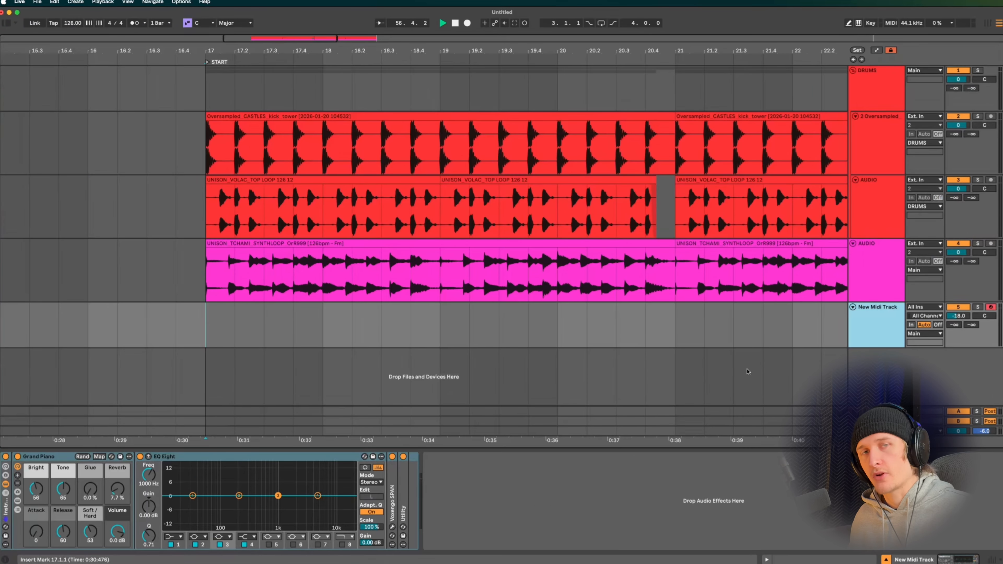
right_click(856, 329)
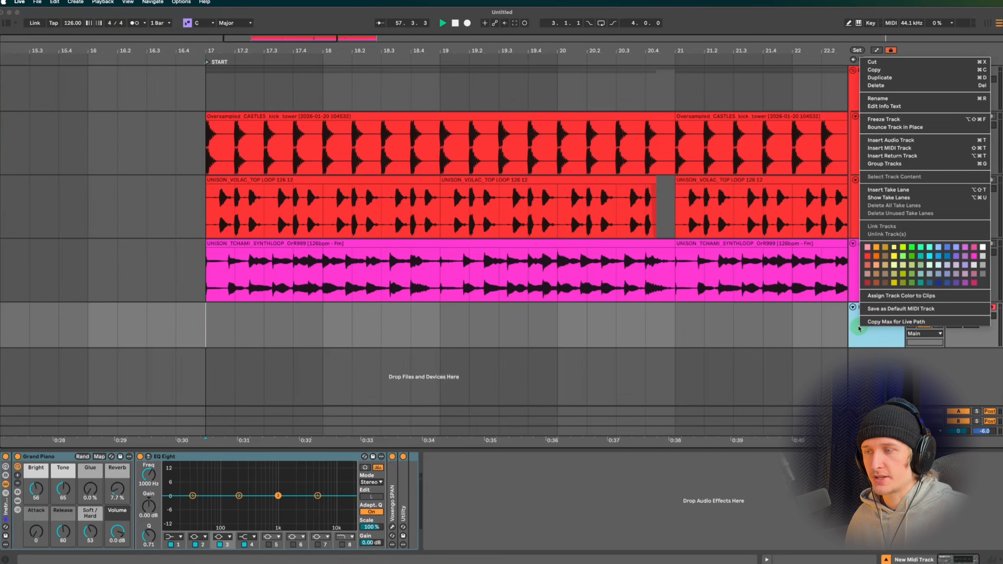
left_click(931, 308)
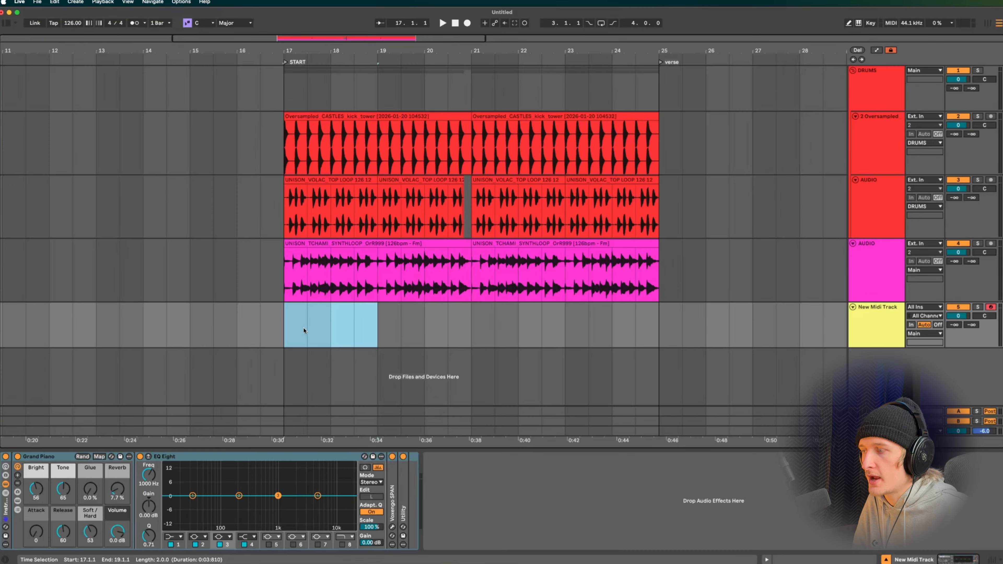
Create an empty MIDI clip from bar 17 to 19 on the new MIDI track and shrink the clip editor's height.
left_click_drag(294, 329, 380, 329)
key("super+shift+m")
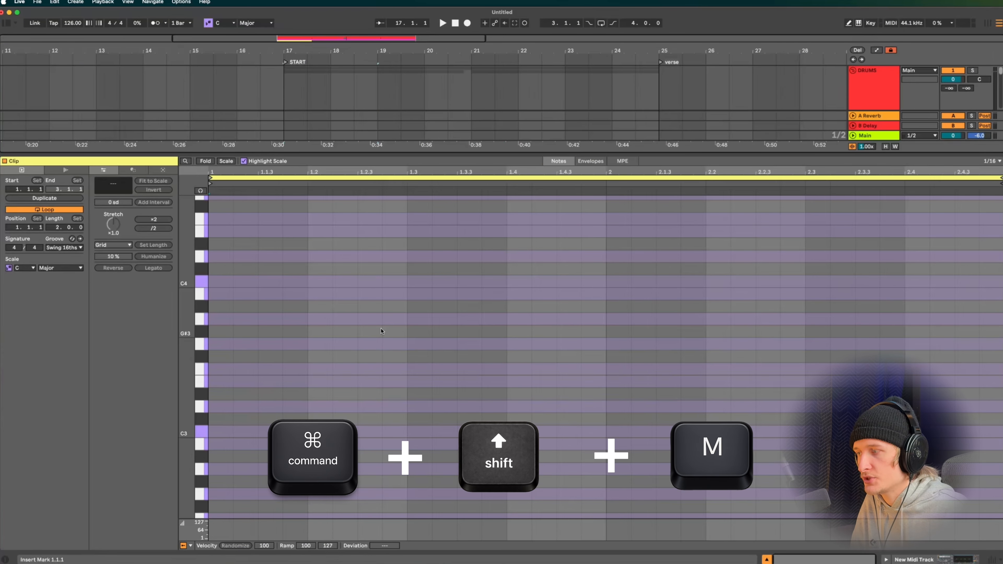
left_click_drag(357, 155, 355, 124)
left_click_drag(357, 143, 333, 435)
left_click_drag(286, 331, 374, 338)
Switch back and forth between the new MIDI track's device chain and its clip editor, ending on the clip editor.
left_click(845, 559)
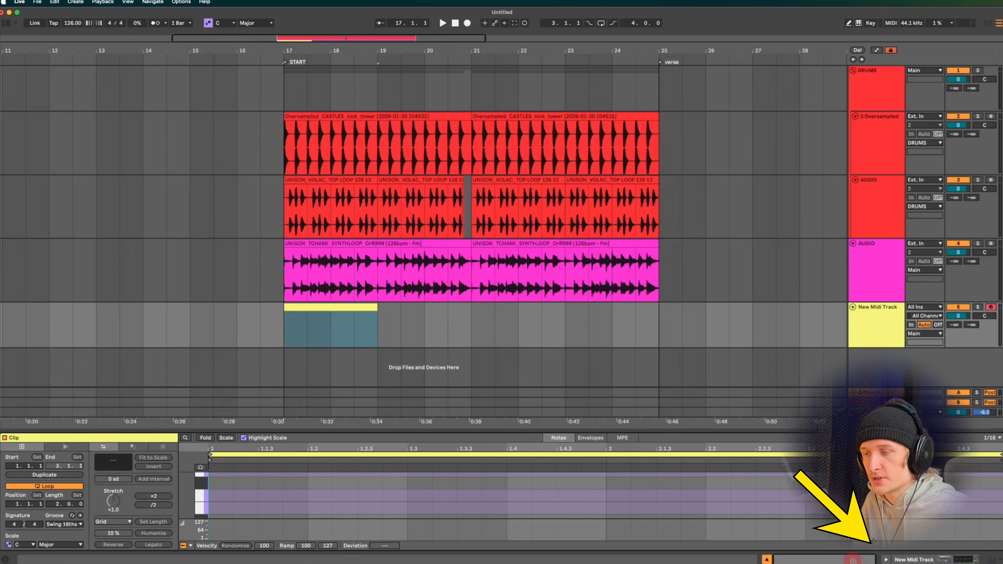
left_click(904, 559)
left_click(846, 560)
left_click(918, 559)
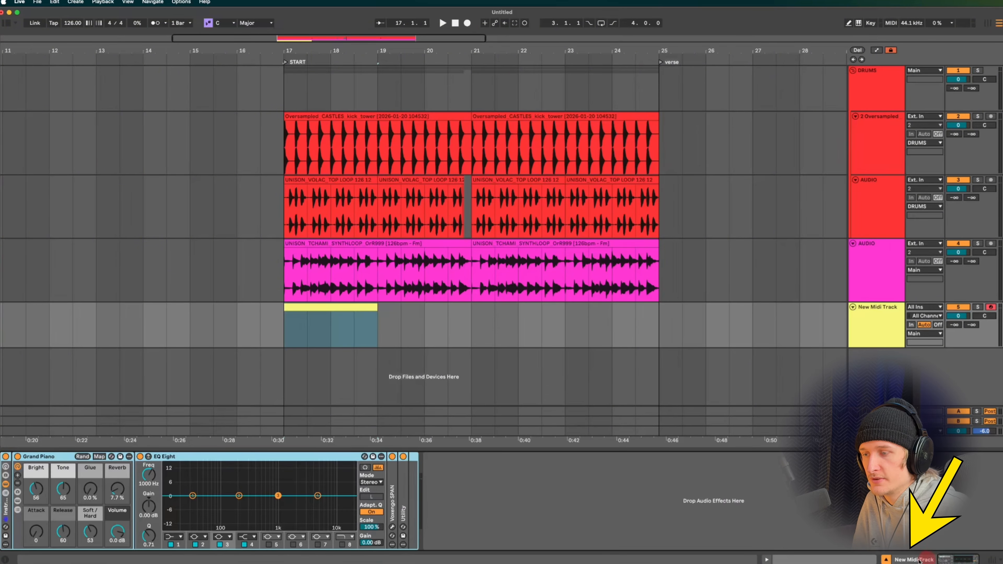
left_click(853, 559)
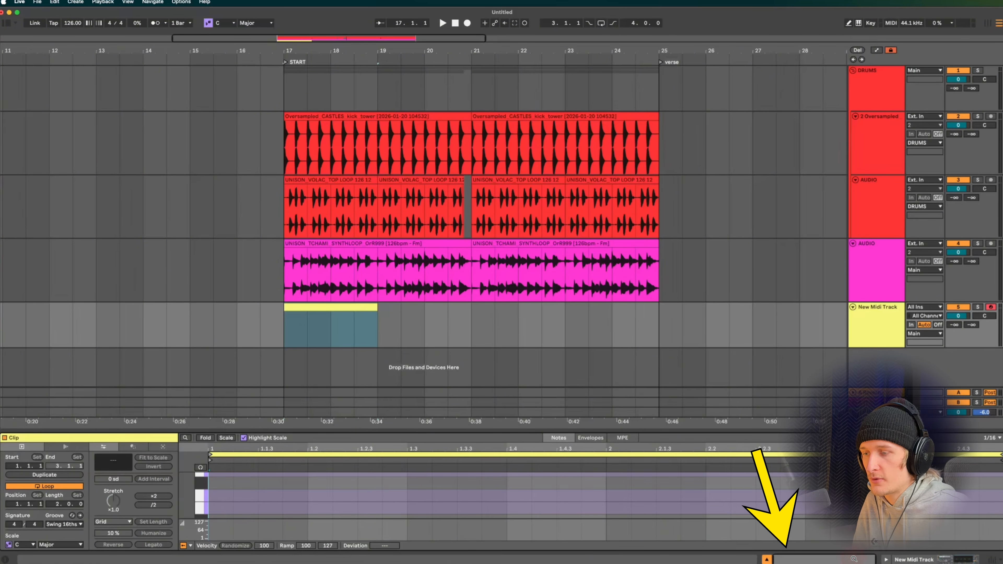
Compare the clip and device views of the kick track and the synth loop track, ending on the synth loop's clip view.
left_click(446, 146)
left_click(881, 560)
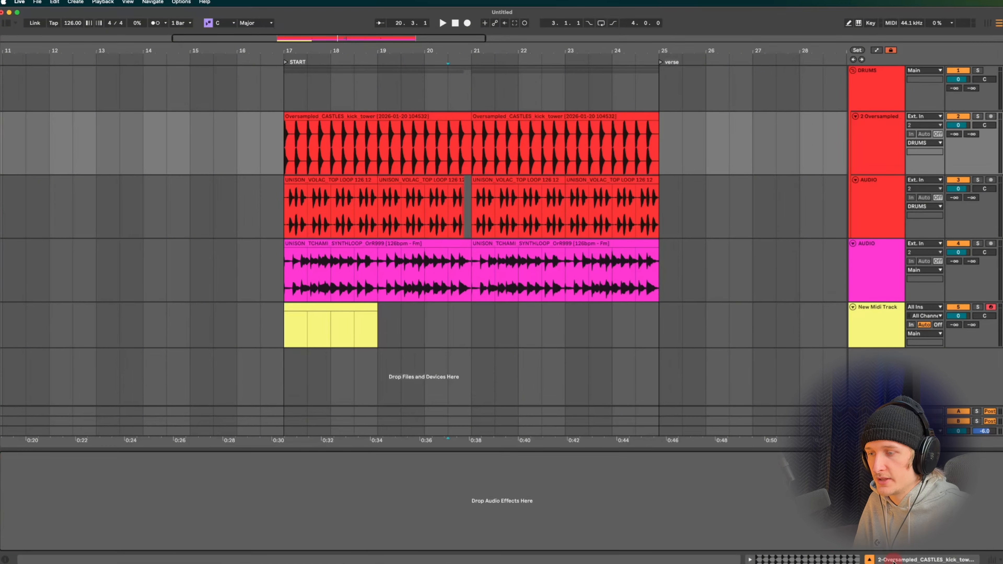
left_click(849, 560)
left_click(881, 559)
key("shift+Tab")
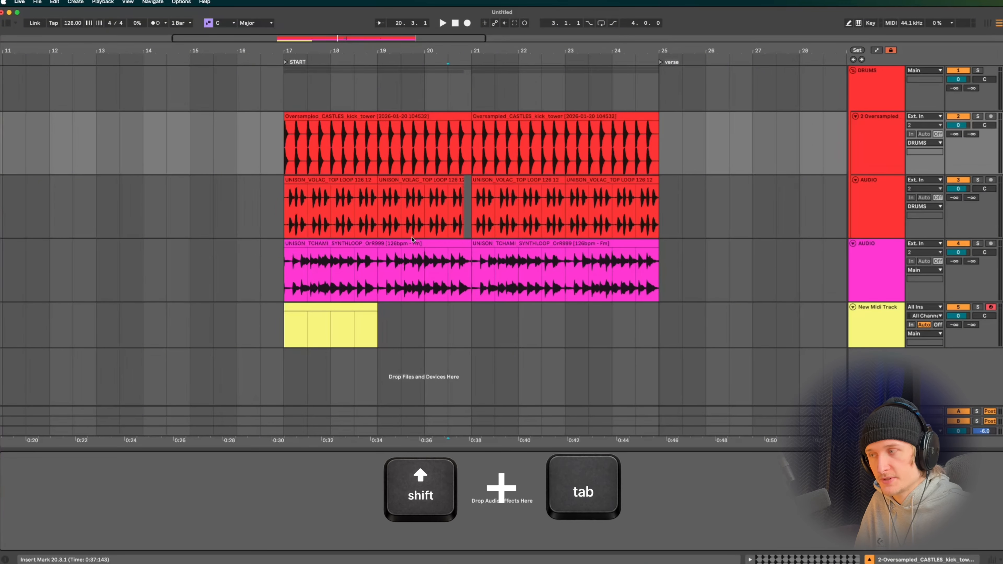
left_click(378, 267)
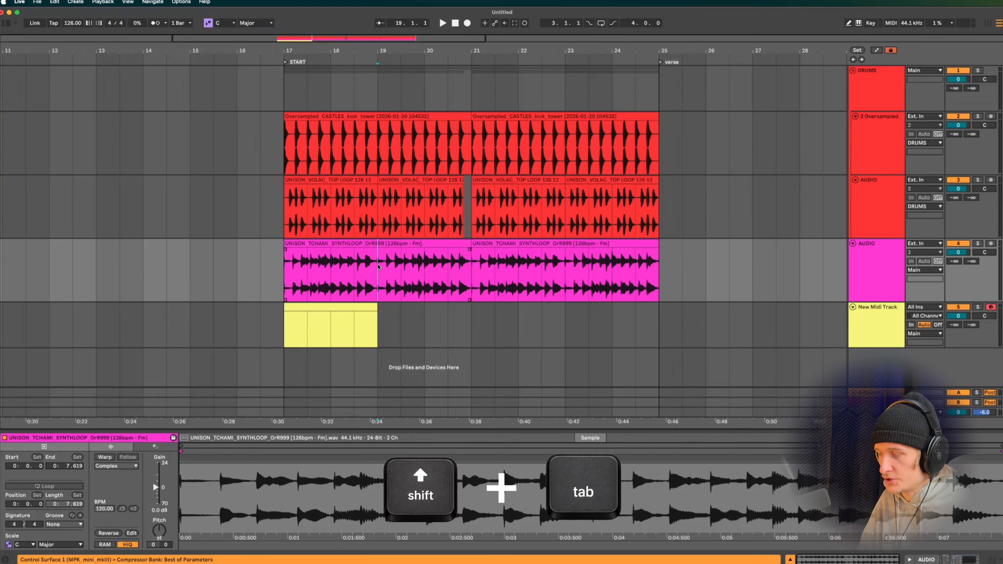
key("shift+Tab")
key("shift+Tab")
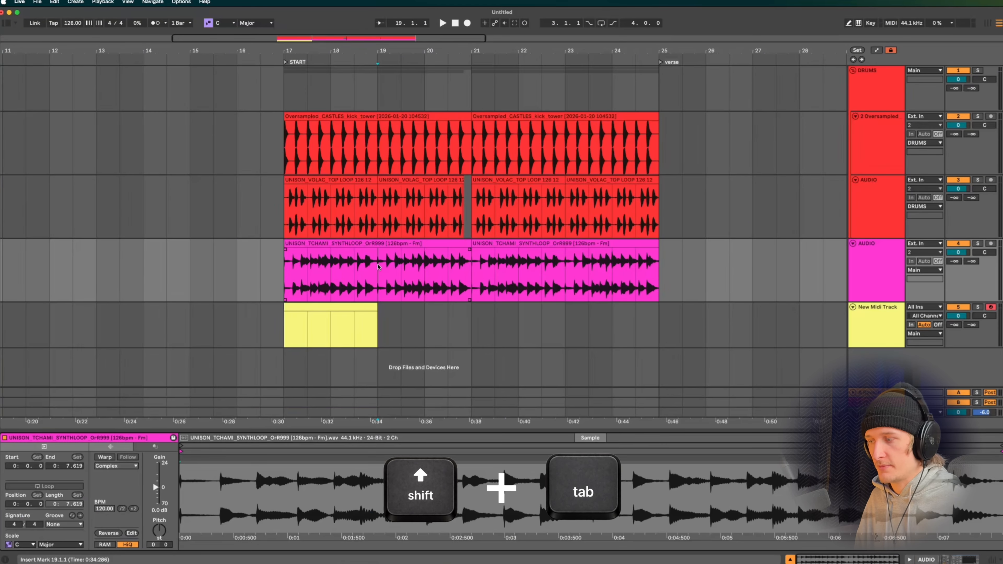
Open the empty MIDI clip, turn on note preview and place sixteenth-length F2 notes at 1.1.1 and 1.1.4.
left_click(333, 309)
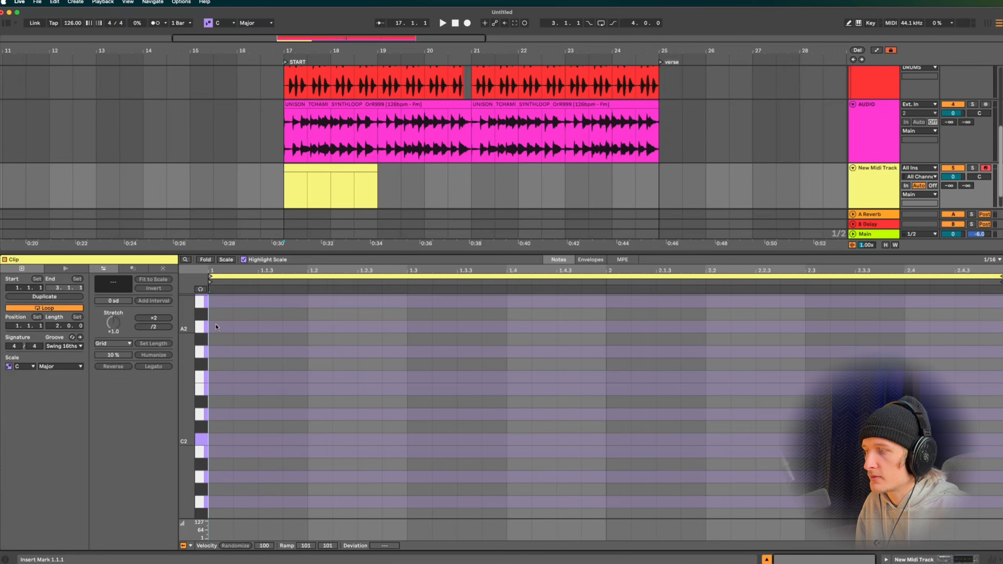
double_click(216, 327)
left_click_drag(231, 327, 295, 378)
left_click(201, 289)
left_click(233, 326)
left_click(222, 380)
left_click(296, 186)
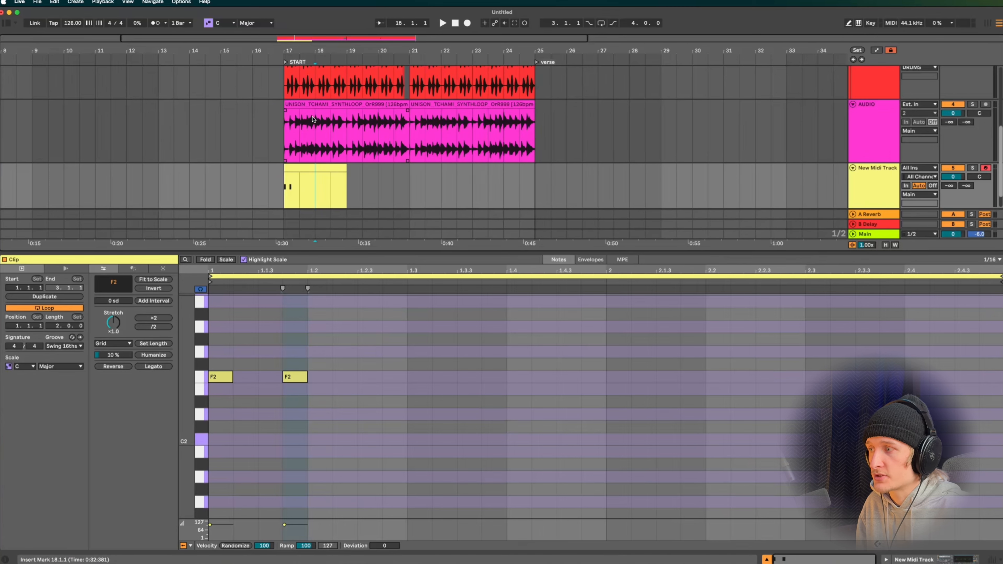
Toggle Scale Mode off and on, and set the scale to F Minor.
key("plus")
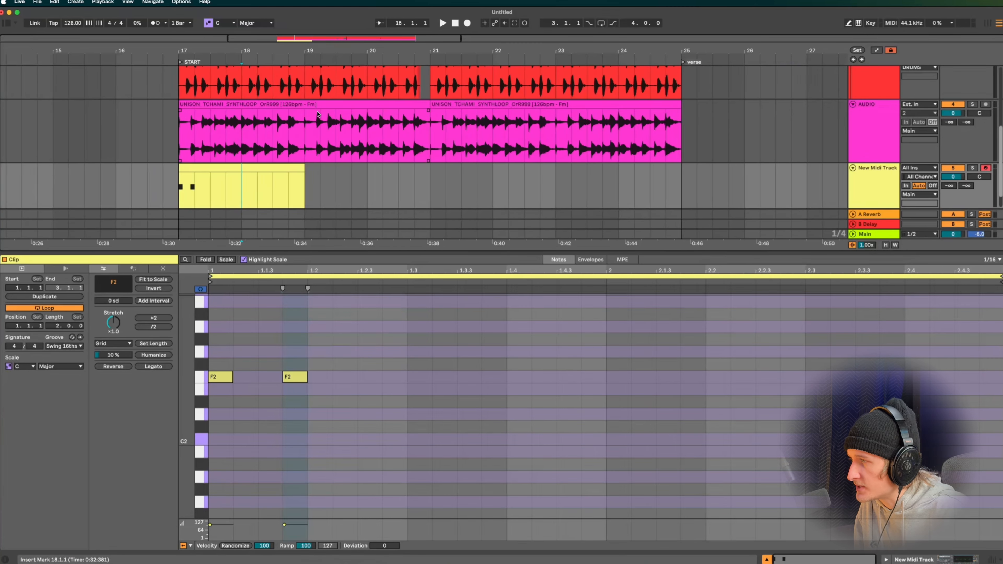
key("minus")
left_click(208, 22)
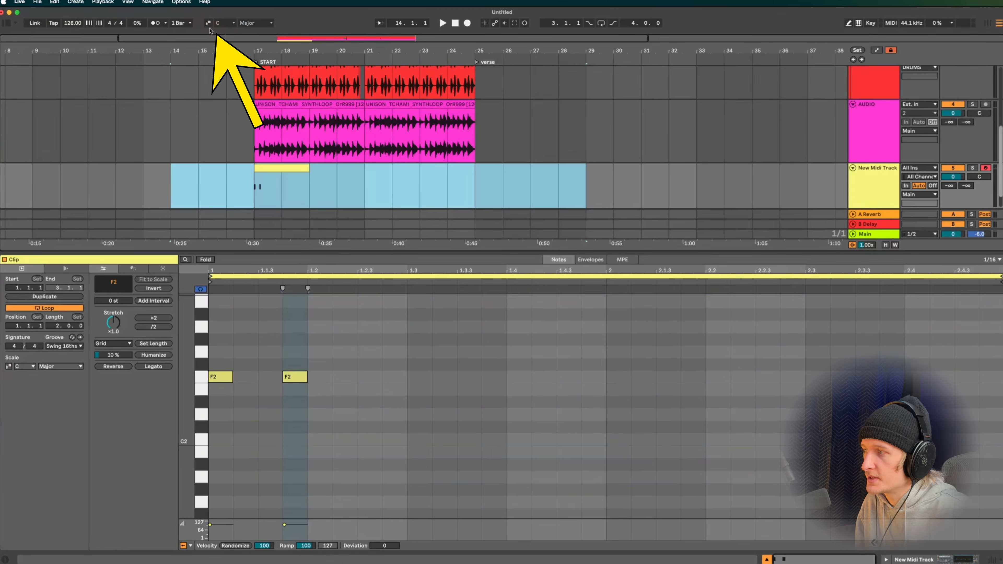
left_click(209, 24)
left_click(207, 23)
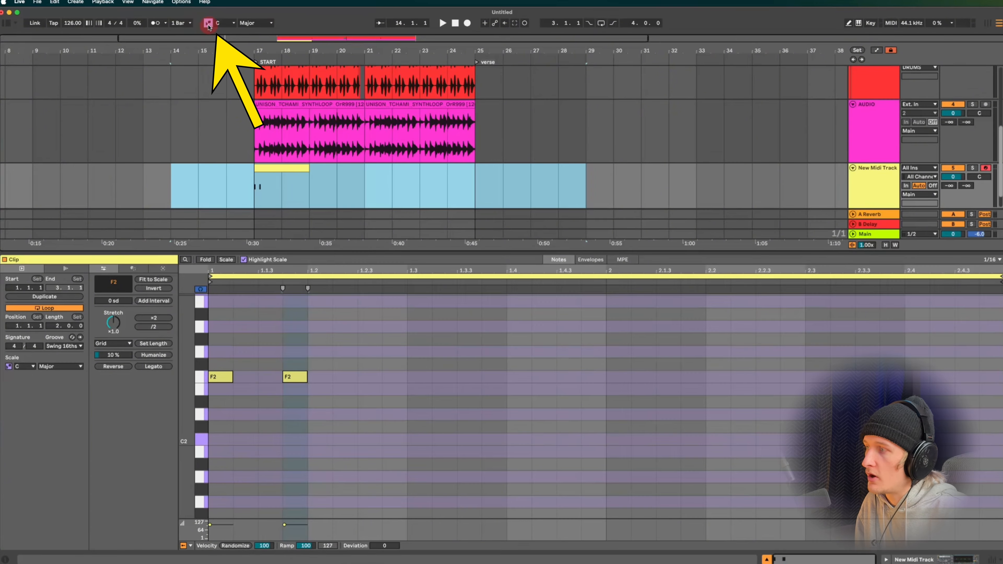
left_click(226, 25)
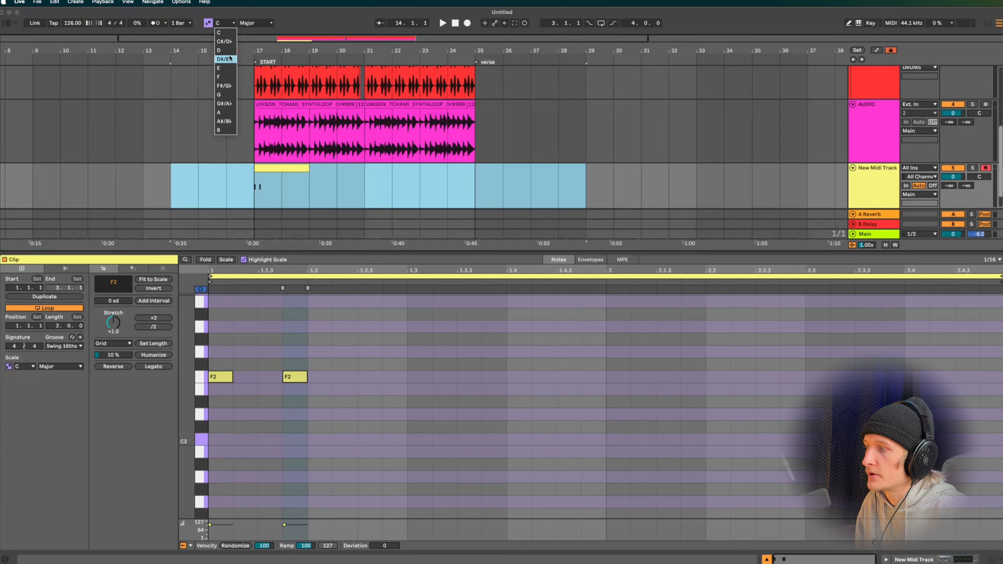
left_click(229, 77)
left_click(254, 23)
left_click(245, 39)
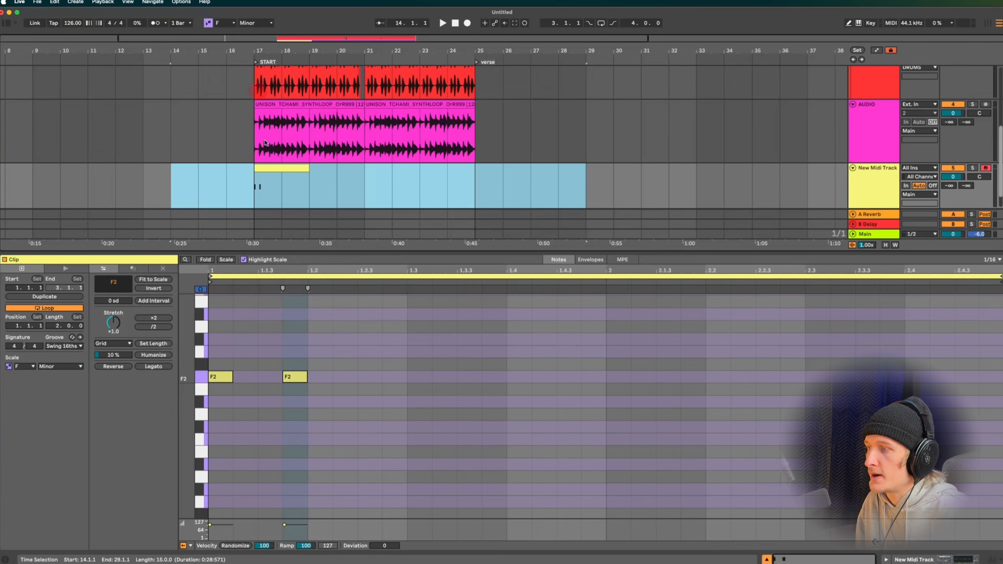
Reopen the MIDI clip and lengthen its first F2 note so it ends at 1.3.1.
double_click(280, 168)
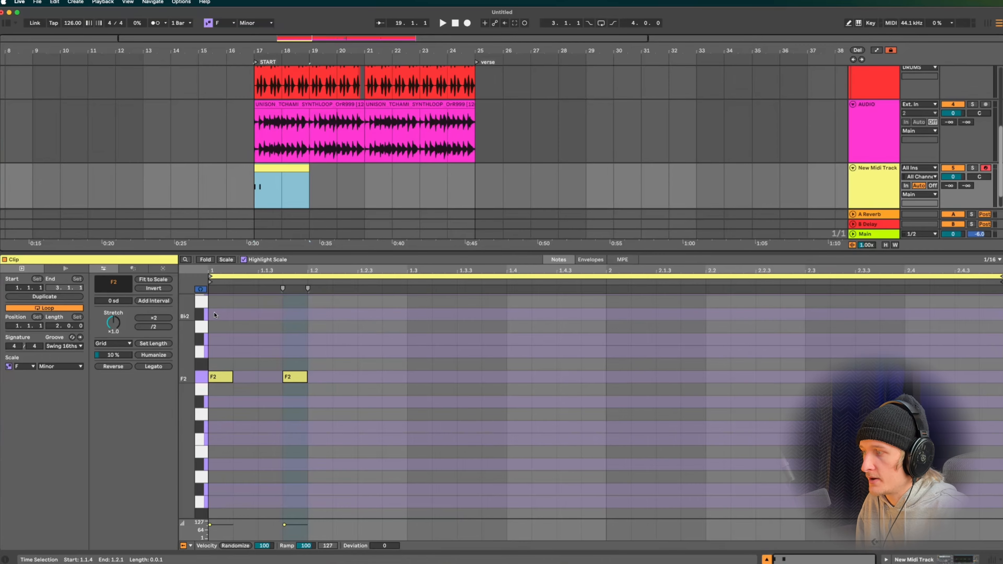
left_click(258, 315)
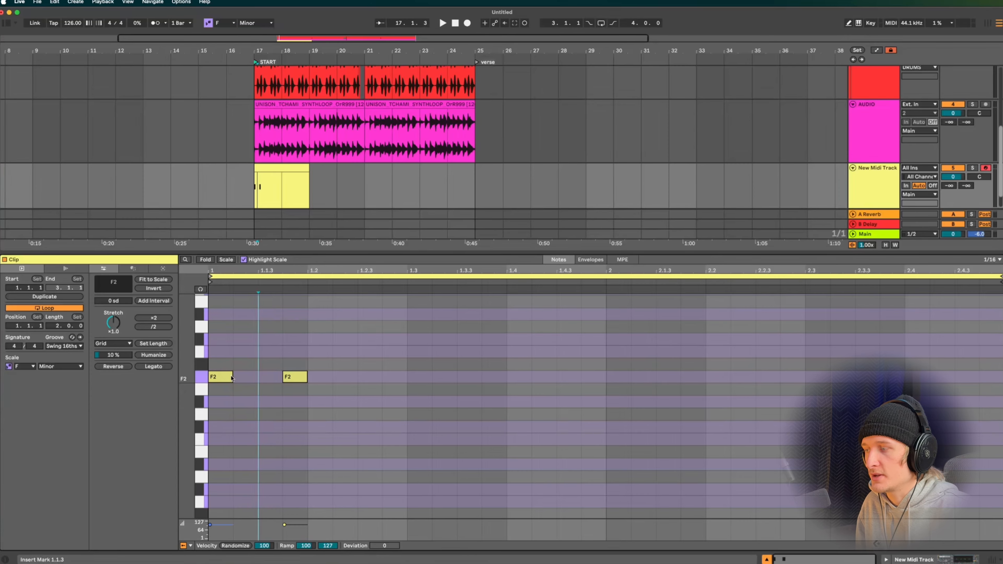
left_click_drag(231, 376, 407, 380)
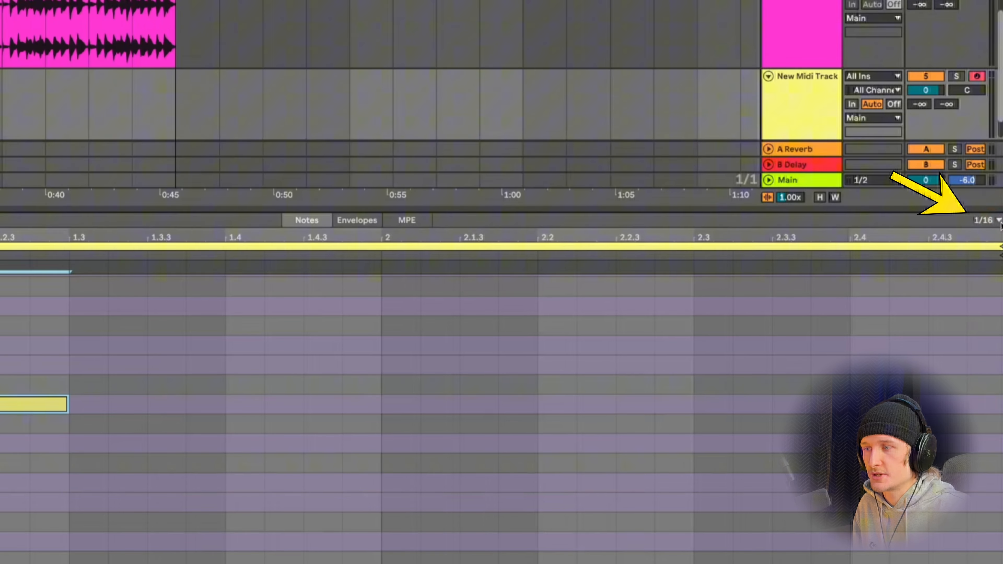
Try a narrower grid in the MIDI clip editor, widen it to 1/8 and select the long F2 note.
left_click(995, 260)
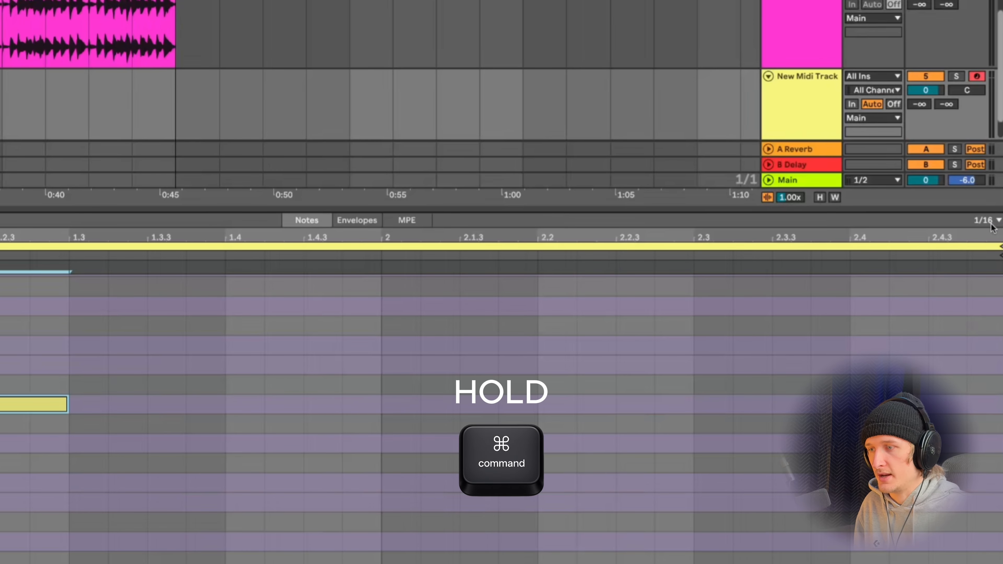
key("super+1")
key("super+2")
key("super+2")
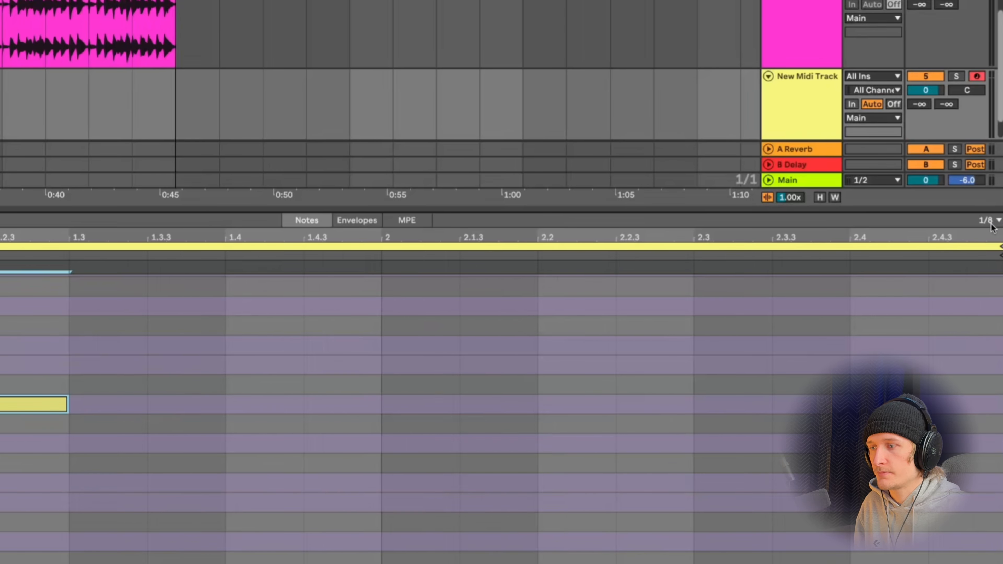
left_click(2, 409)
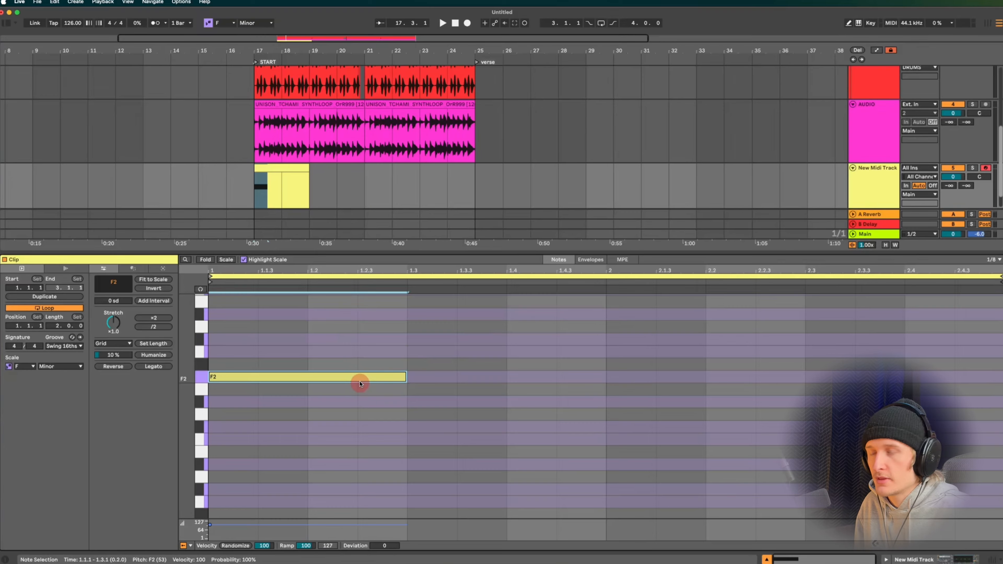
Set the new MIDI track's volume to -13.1 and try chopping the long F2 note on the grid, undoing the chop.
right_click(360, 382)
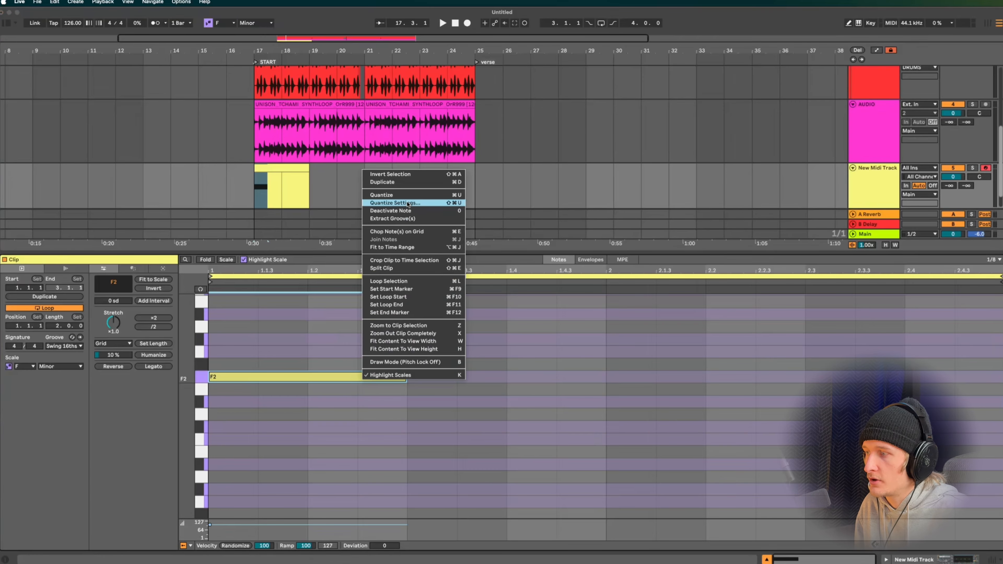
left_click(402, 232)
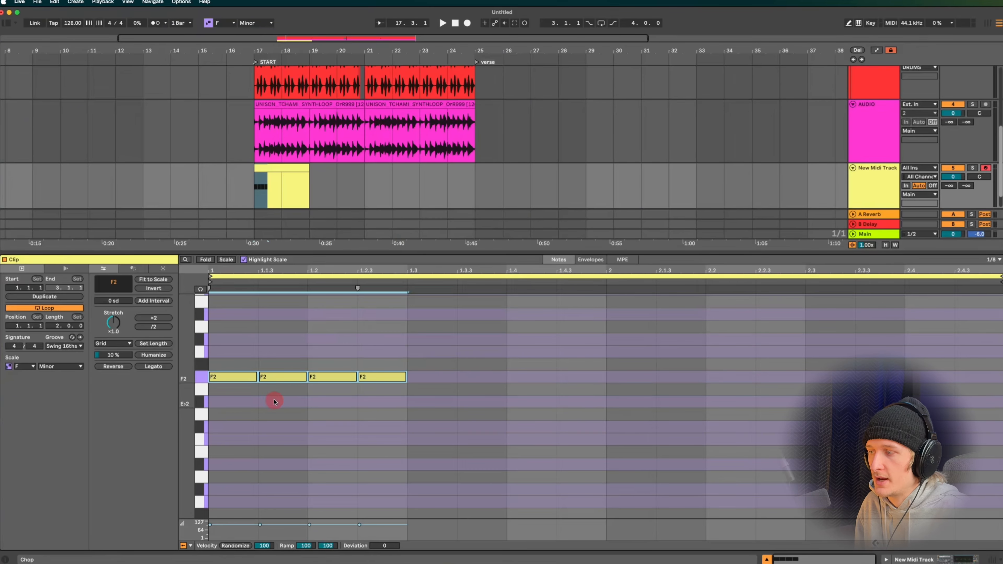
left_click_drag(952, 177, 952, 192)
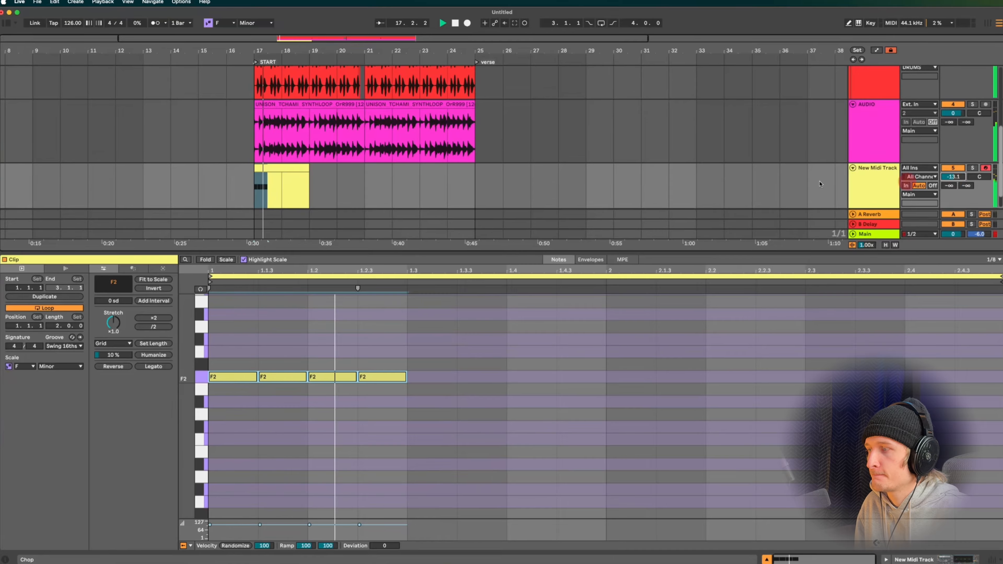
scroll(385, 186, "down", 2)
key("super+z")
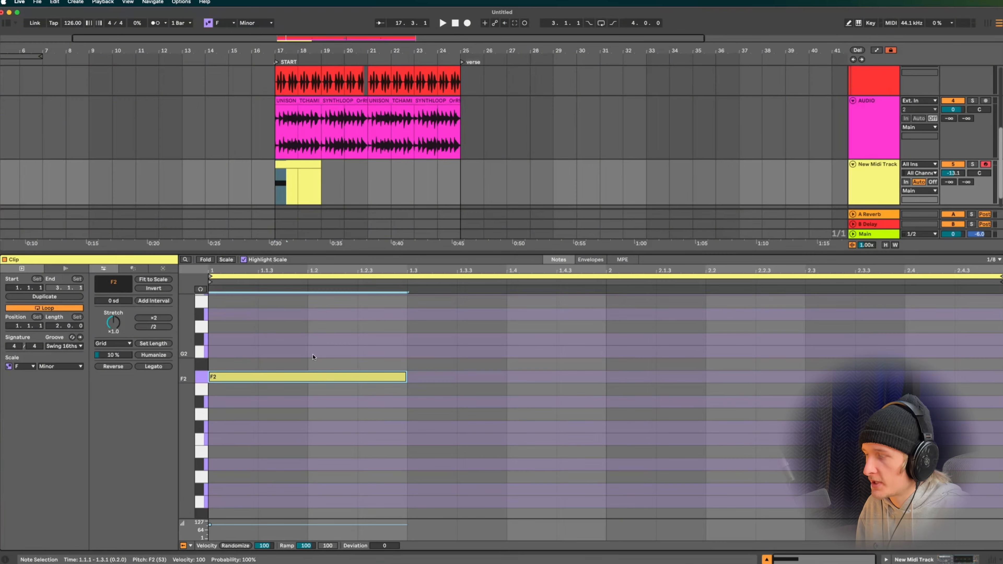
Place a duplicate of the F2 note on G♭2 at 1.3.1 and draw eighth-length A♭2 and G2 notes between 1.3.1 and 2.1.3.
key("super+d")
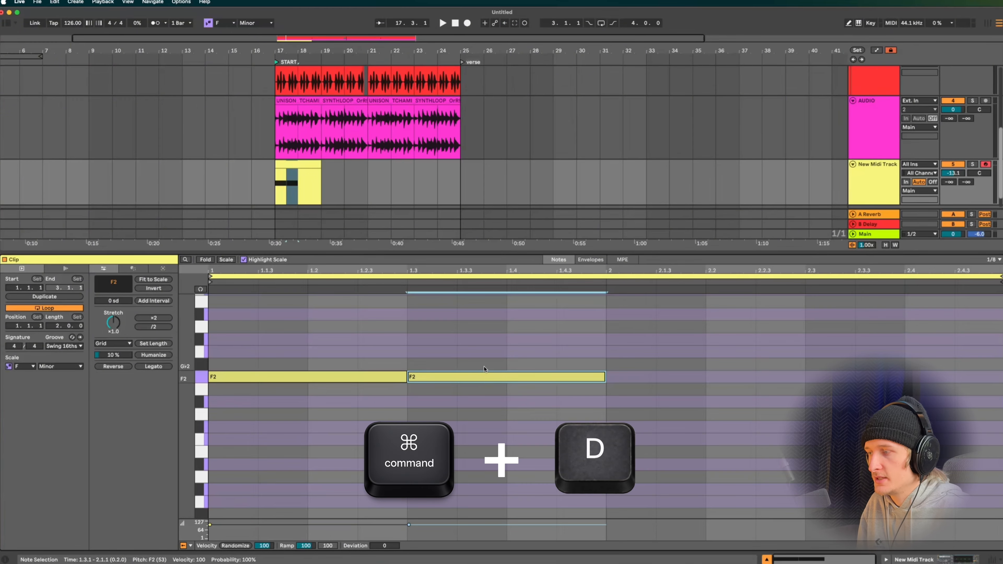
mouse_move(486, 378)
left_mouse_down()
mouse_move(484, 363)
mouse_move(559, 361)
mouse_move(488, 364)
left_mouse_up()
key("b")
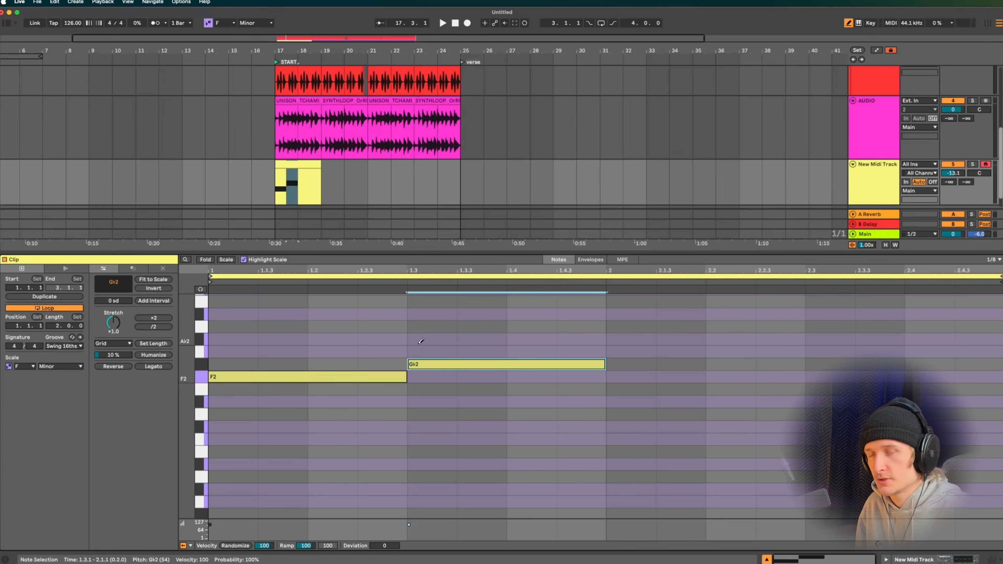
left_click(410, 339)
left_click(485, 338)
left_click(543, 339)
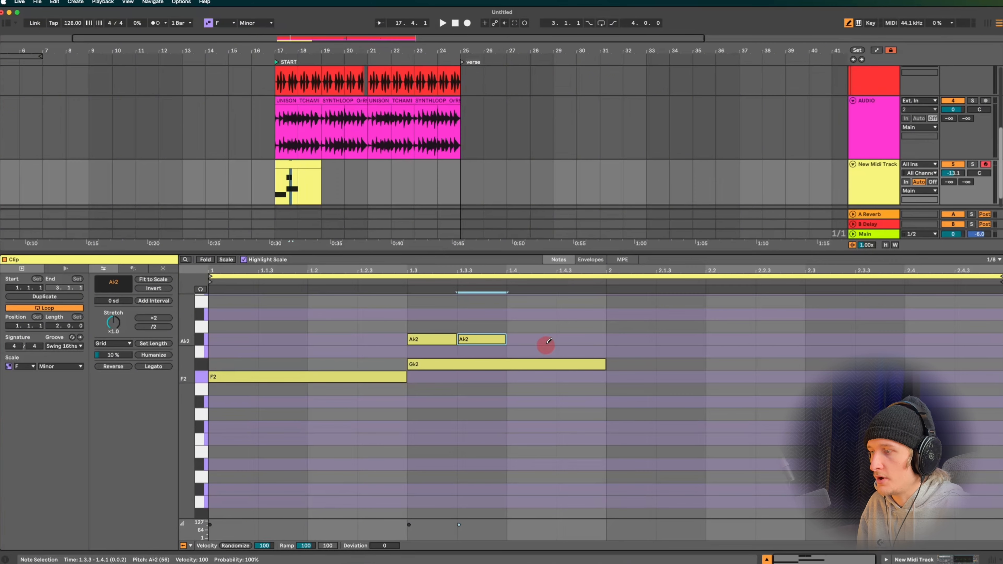
left_click(535, 351)
left_click(581, 351)
left_click(580, 339)
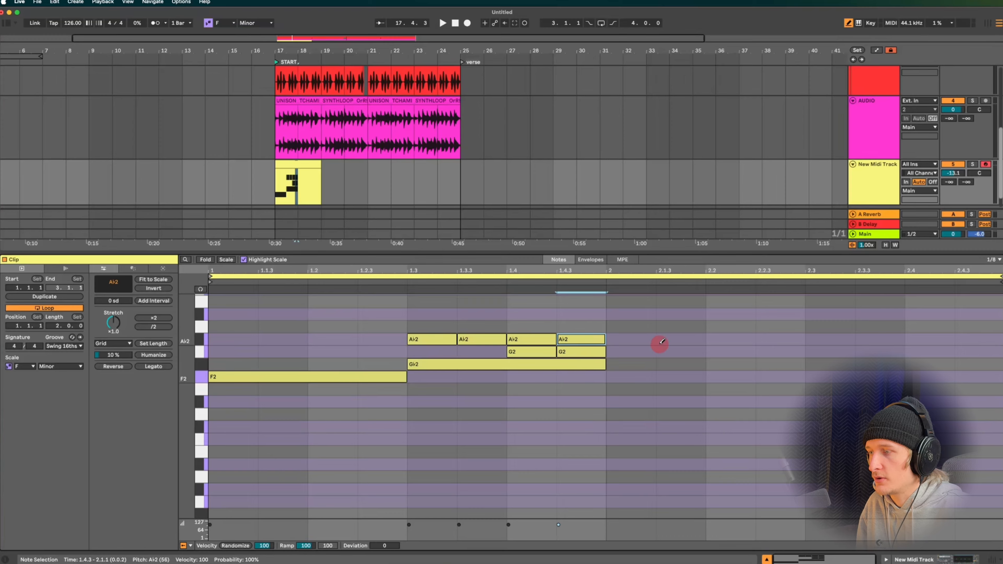
left_click(639, 339)
Narrow the grid to 1/32 and draw six short A♭2 notes between 2.1.3 and 2.3.
key("super+1")
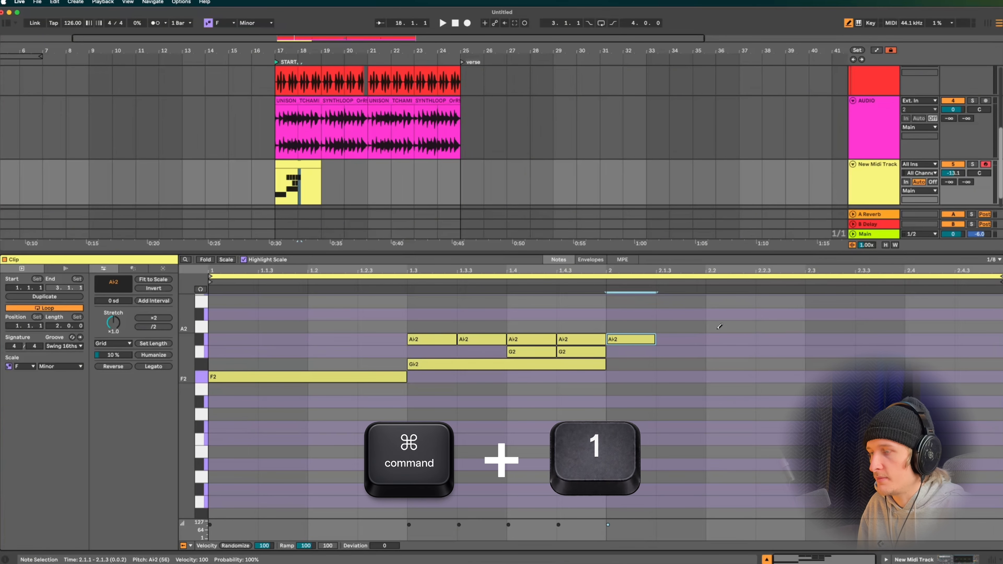
left_click(673, 339)
left_click(686, 339)
left_click(699, 338)
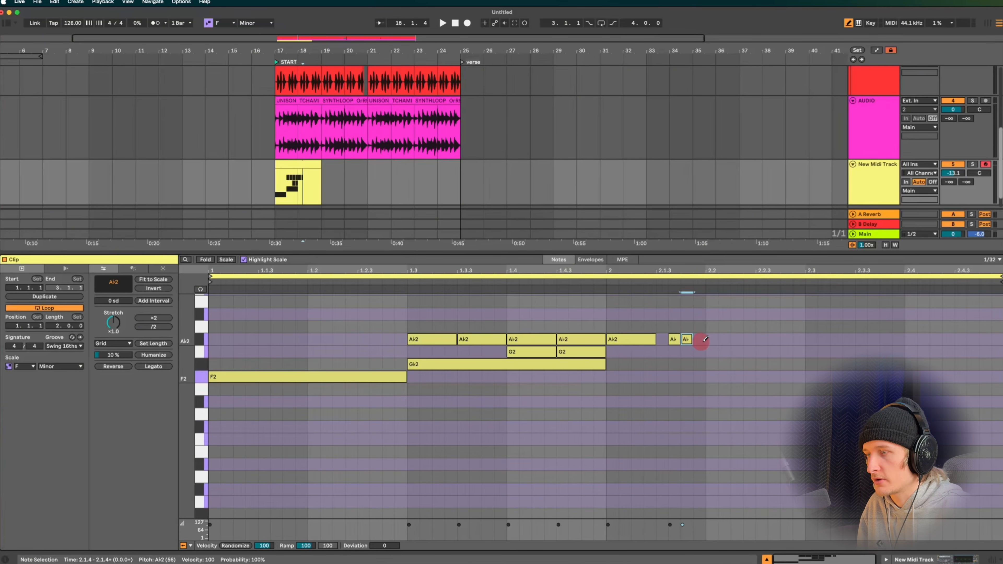
left_click(724, 338)
left_click(749, 339)
left_click(774, 339)
Draw 1/32-length notes on G♭2, F2, E2, E♭2, D♭2 and C2 between 2.2 and 2.3.
left_click(773, 364)
left_click(760, 377)
left_click(735, 389)
left_click(748, 402)
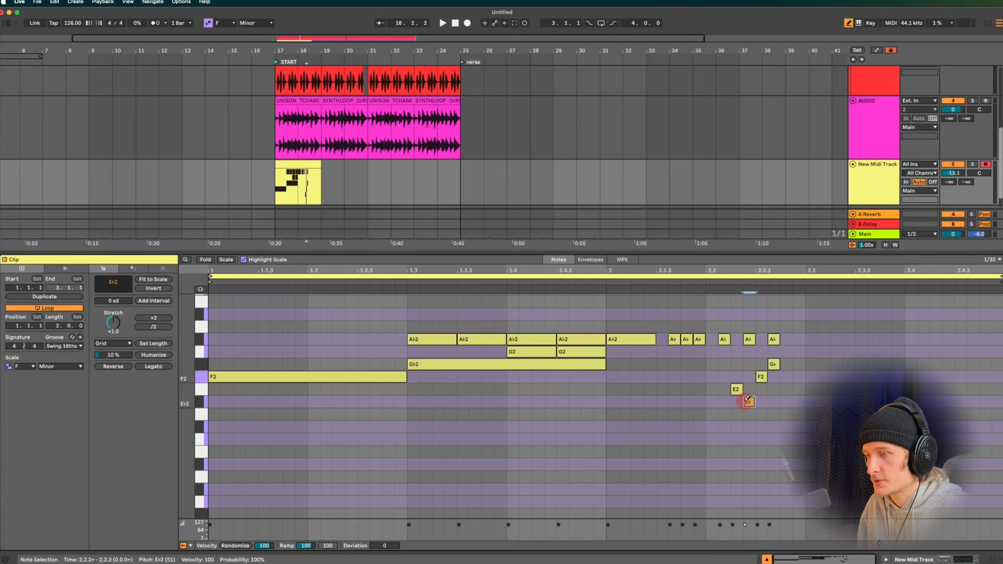
left_click(786, 402)
left_click(797, 426)
left_click(785, 438)
Widen the grid to 1/8, turn off Draw Mode and delete every note after the first long F2.
key("super+2")
key("super+2")
left_click(736, 233)
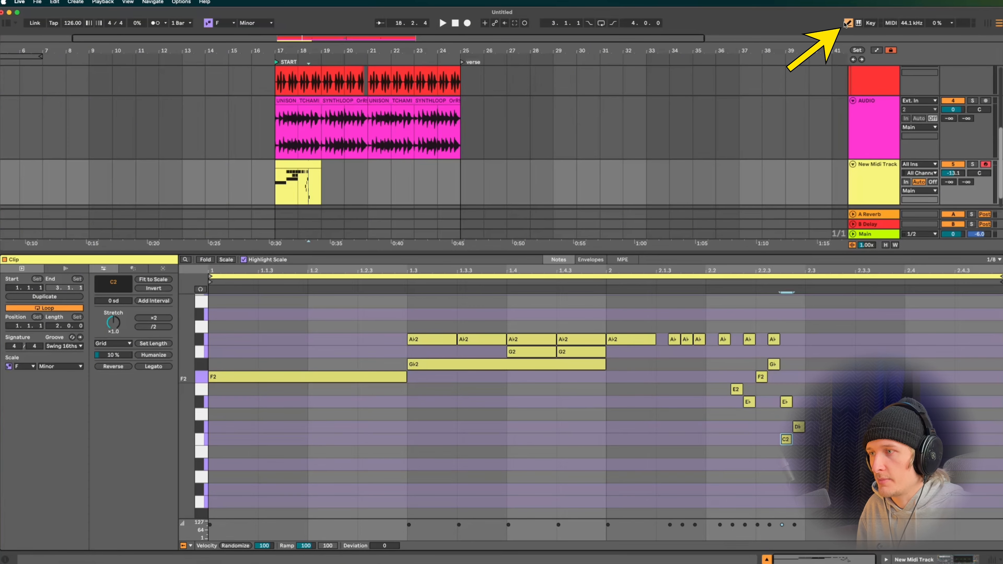
key("b")
key("b")
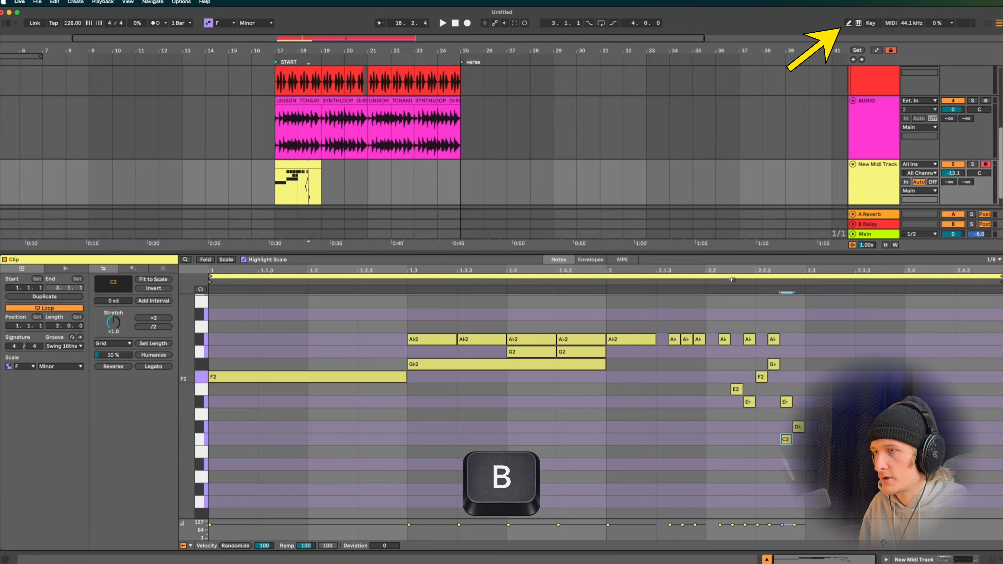
left_click_drag(791, 324, 425, 492)
key("Delete")
left_click(798, 427)
key("Delete")
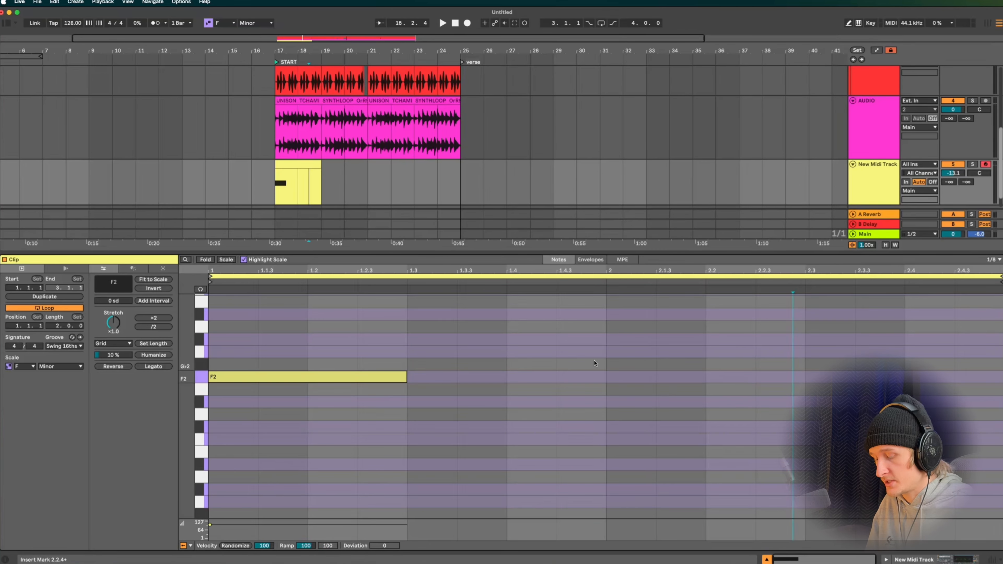
Turn on the computer MIDI keyboard, shift its octave down to C2–D3 and back up to C3–D4, and turn it off.
key("m")
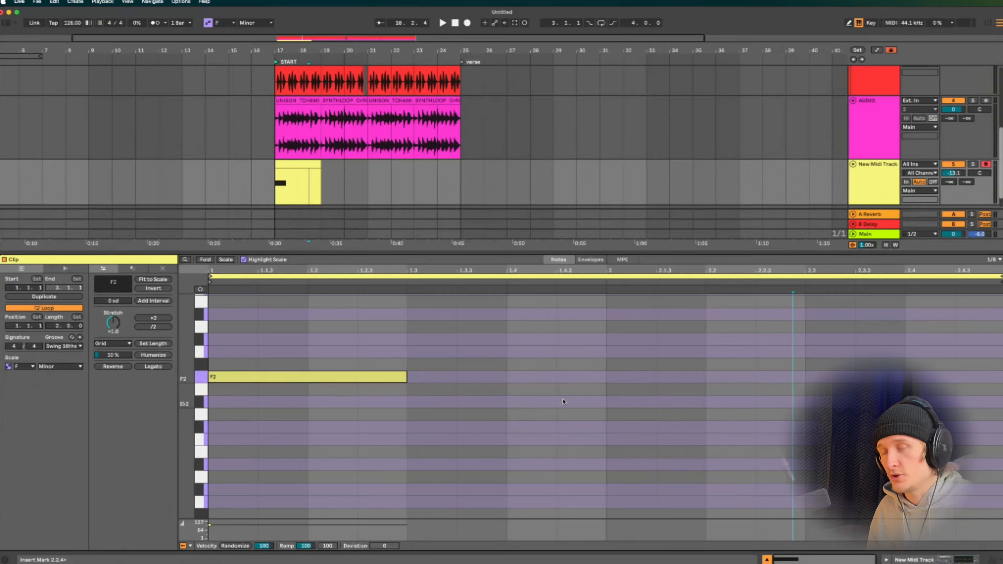
key("z")
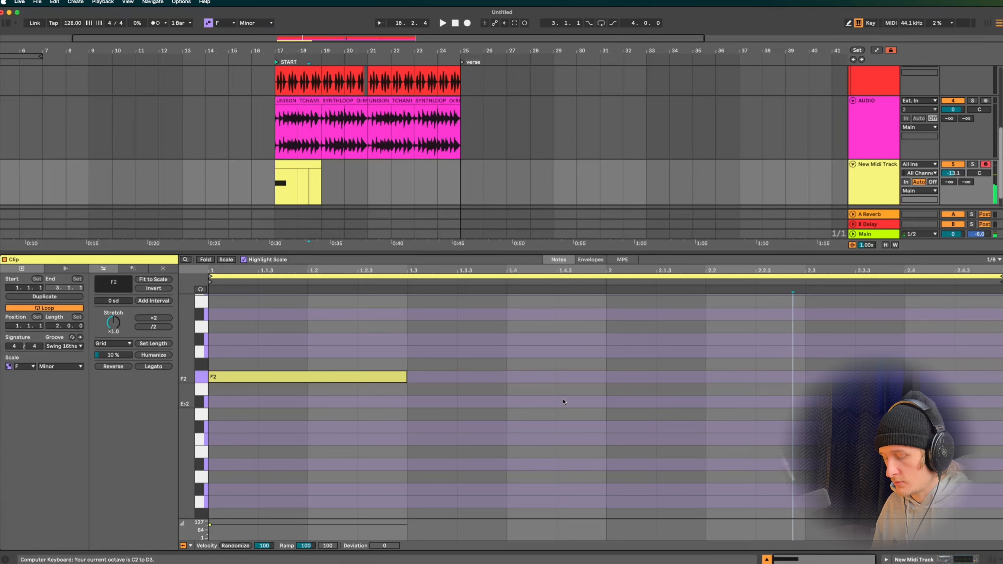
key("x")
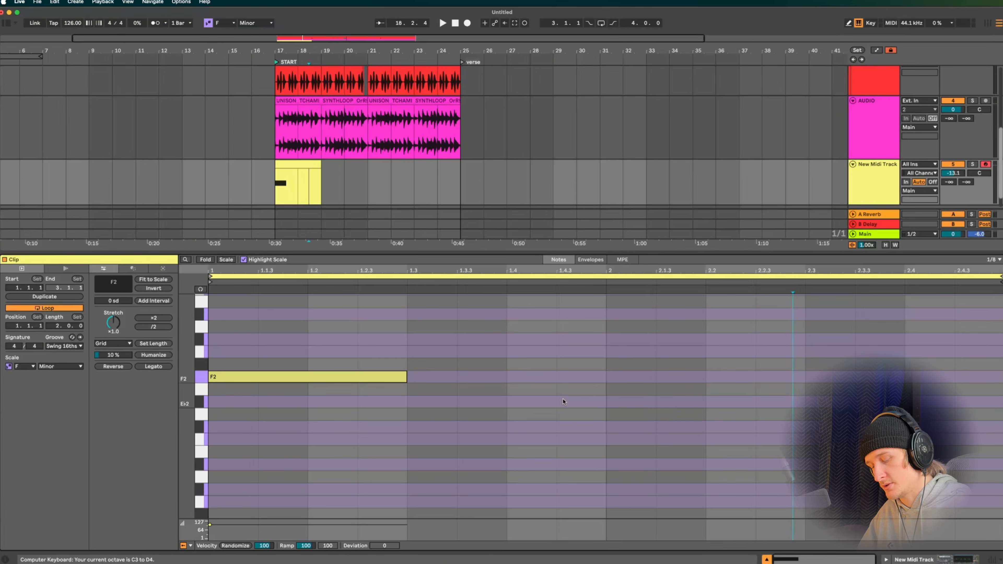
key("m")
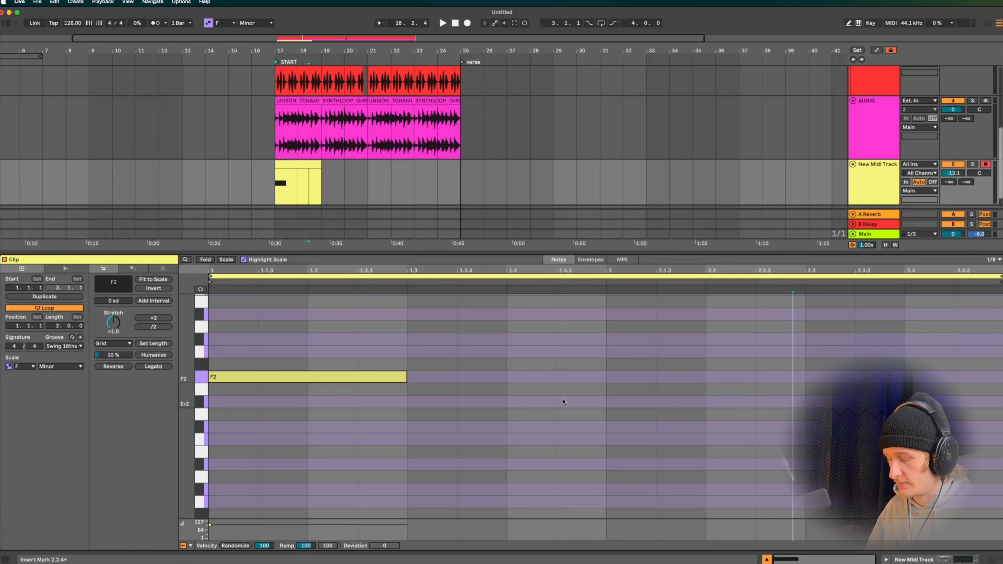
key("a")
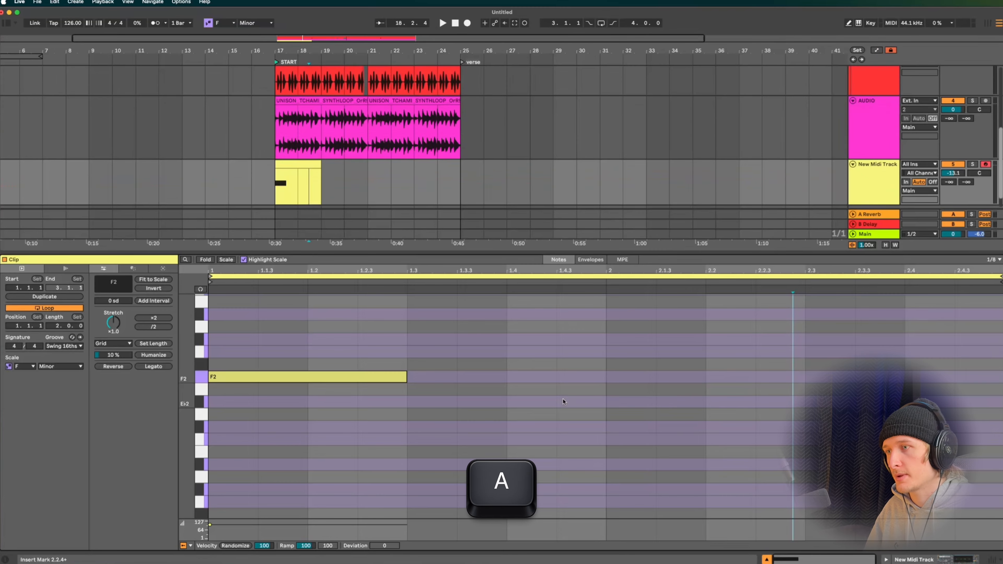
Copy the long F2 note upward to stack F2, B♭2 and E♭3 as a chord starting at 1.1.1.
left_click(330, 377)
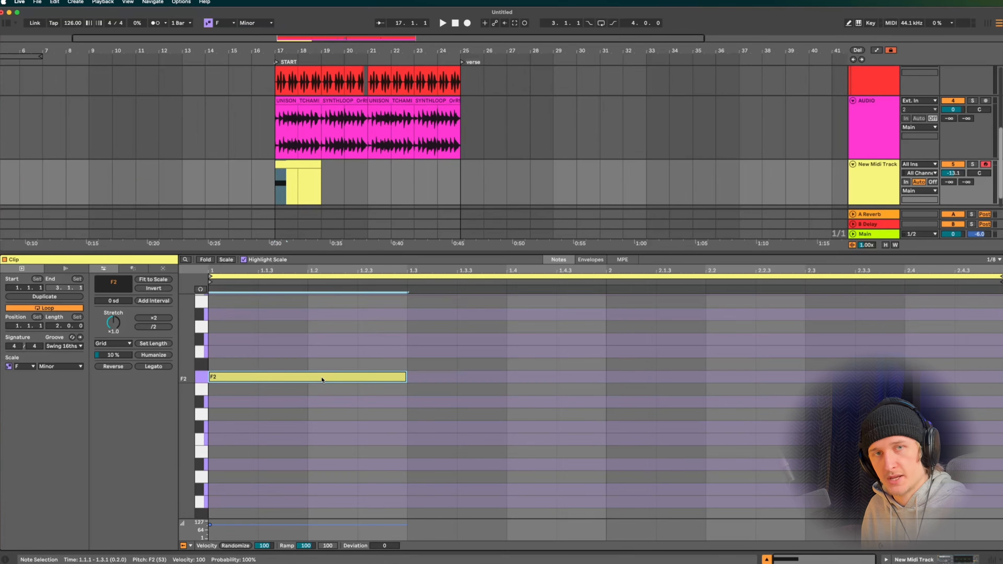
key("super+d")
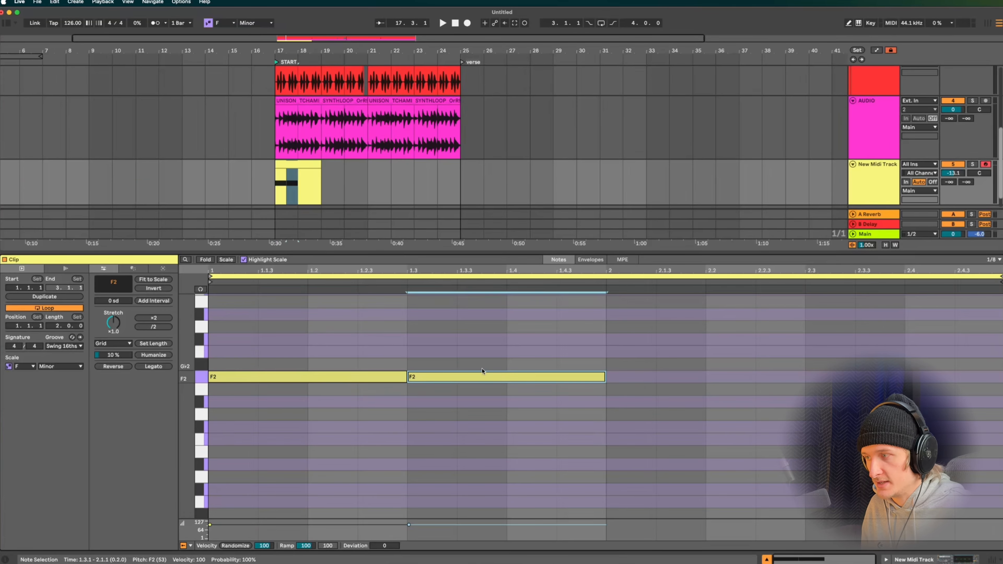
left_click_drag(490, 376, 303, 343)
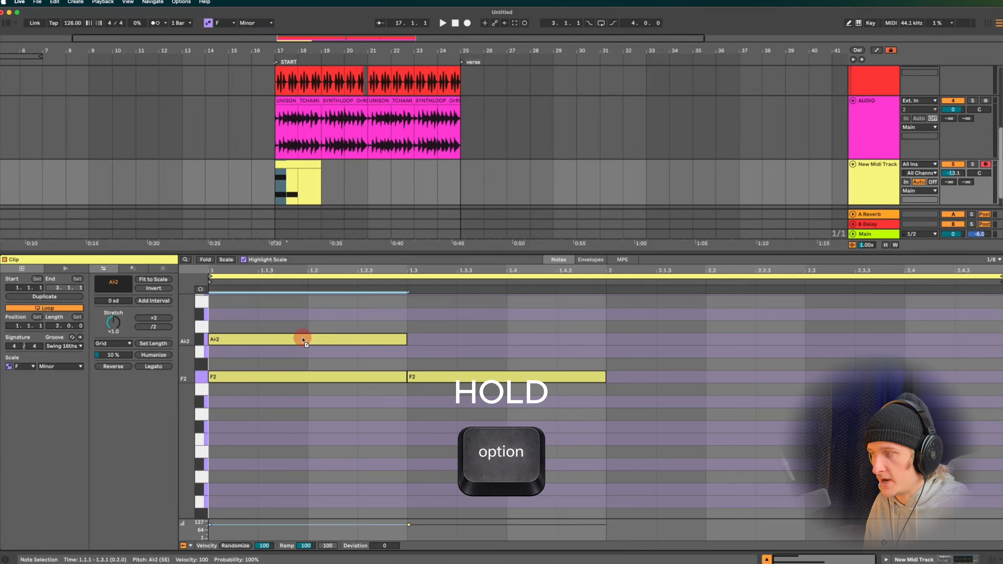
left_click_drag(303, 339, 321, 314)
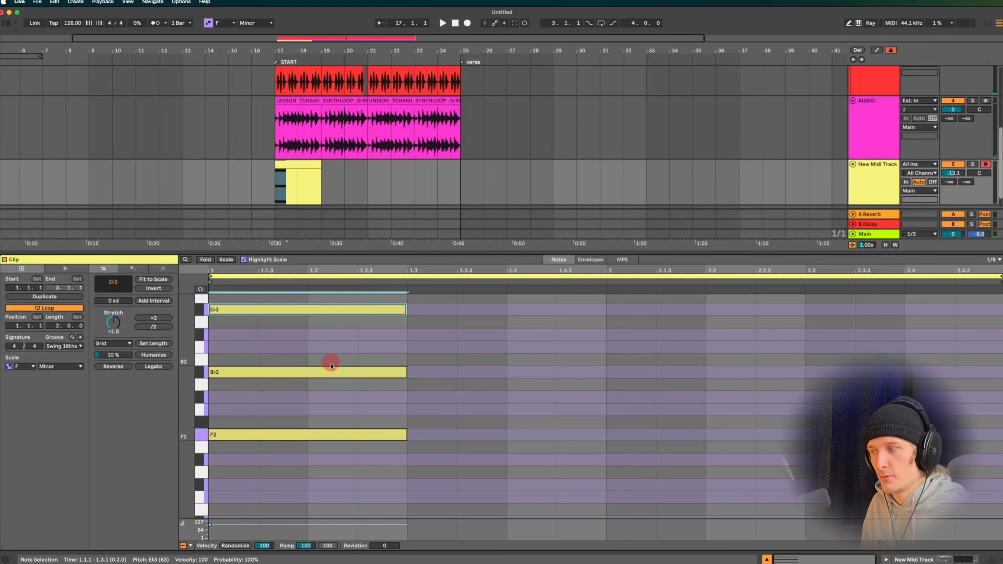
scroll(331, 364, "up", 1)
key("space")
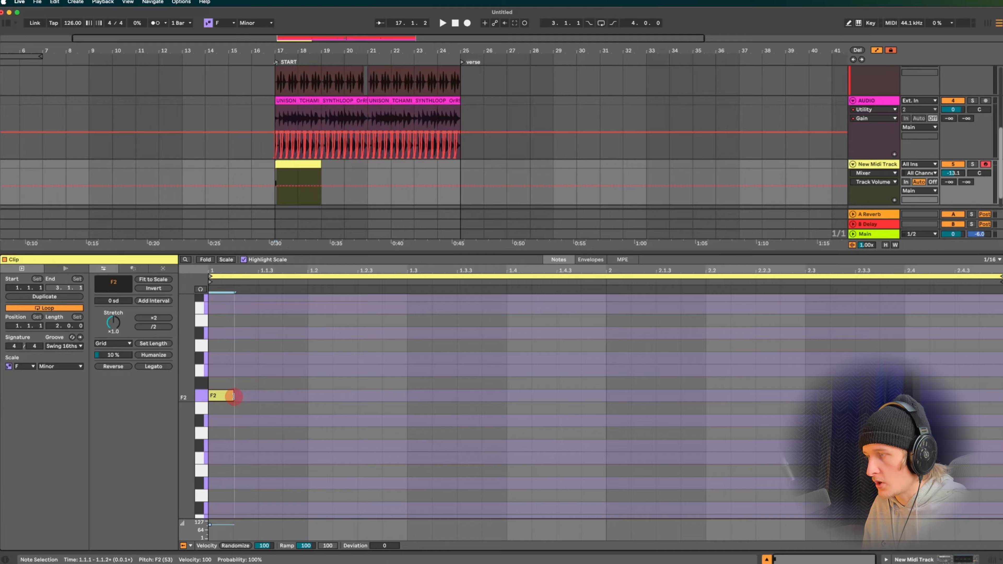
End the first F2 note at 1.1.2 and draw sixteenth-length F2 notes at 1.1.3, 1.1.4, 1.2.1 and 1.2.3.
left_click(231, 397)
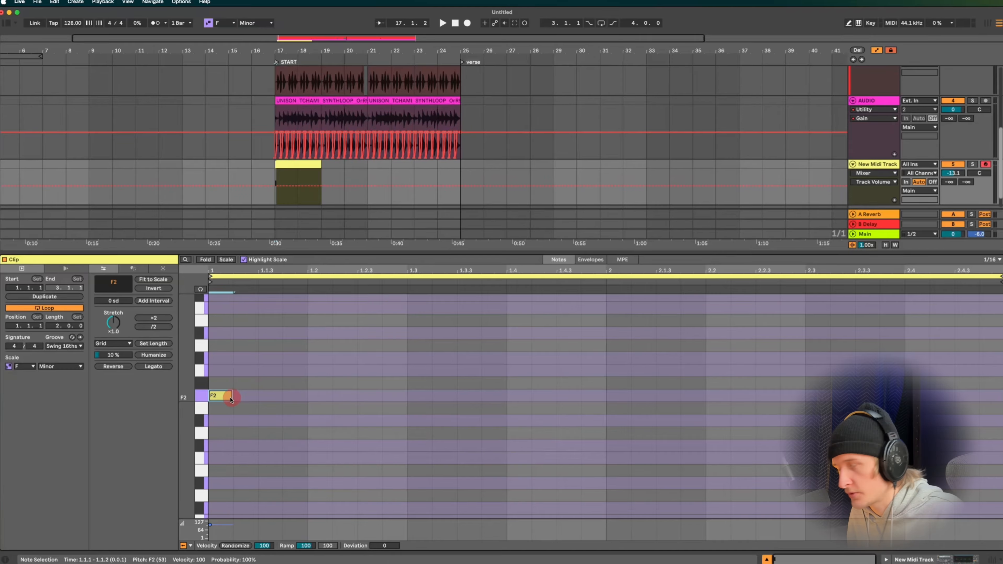
key("b")
left_click(270, 395)
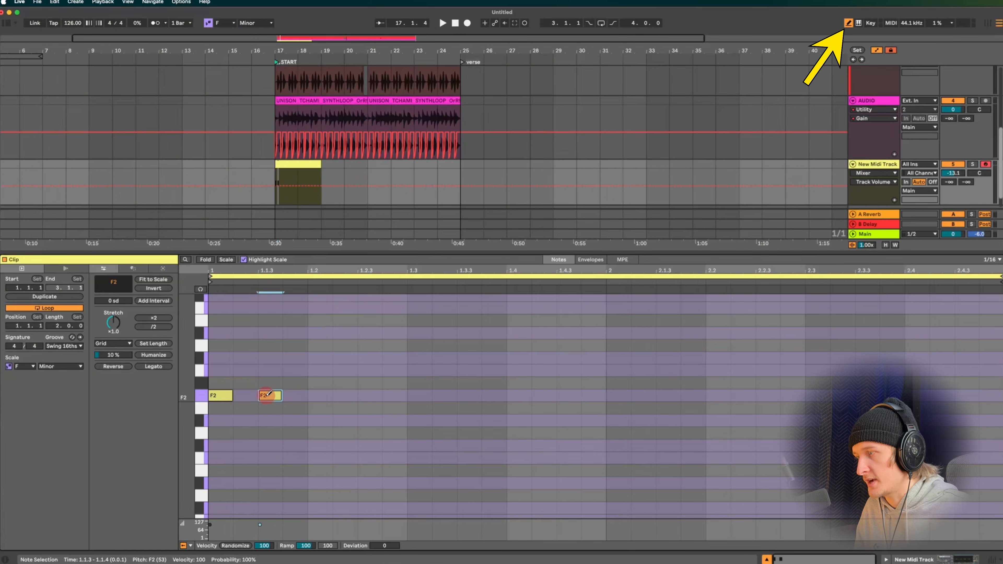
left_click(294, 395)
left_click(320, 395)
left_click(369, 395)
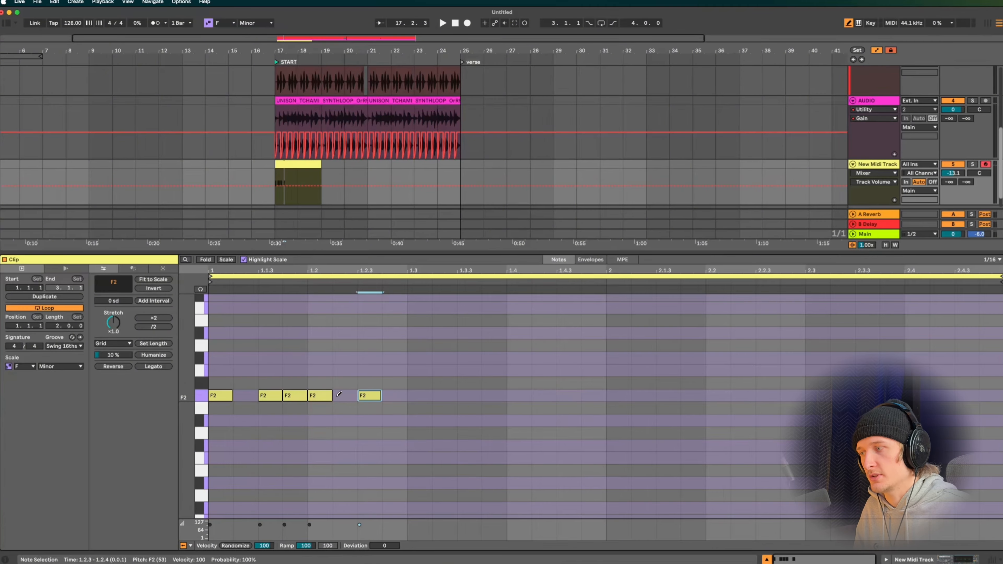
Erase the F2 notes at 1.1.4, 1.2.1 and 1.2.3 in Draw Mode.
left_click(320, 395)
left_click(369, 395)
left_click(294, 395)
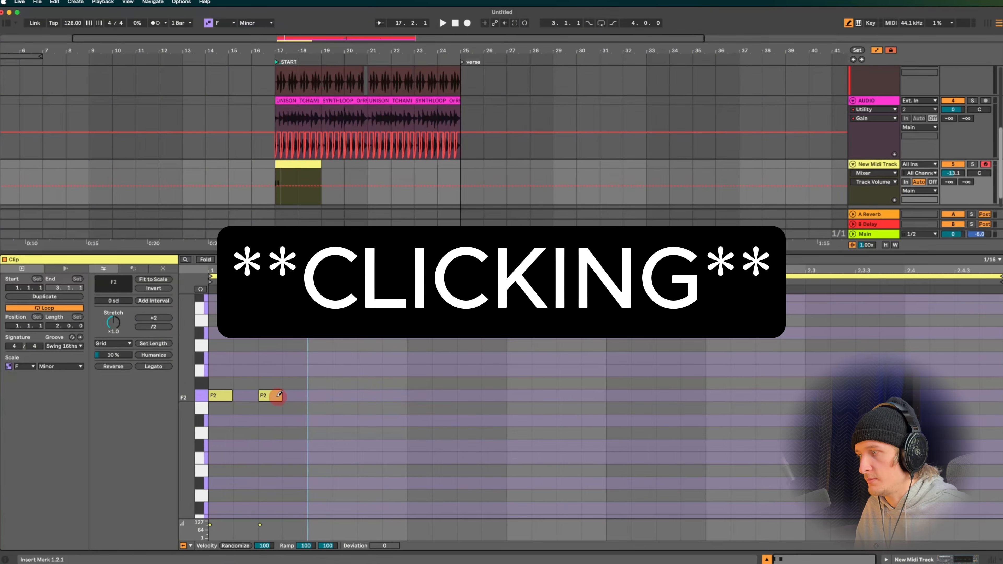
Replace the trial notes in the yellow track's two-bar MIDI clip with a bassline on F2, A♭2, D♭2, B♭1 and E♭2.
left_click(270, 395)
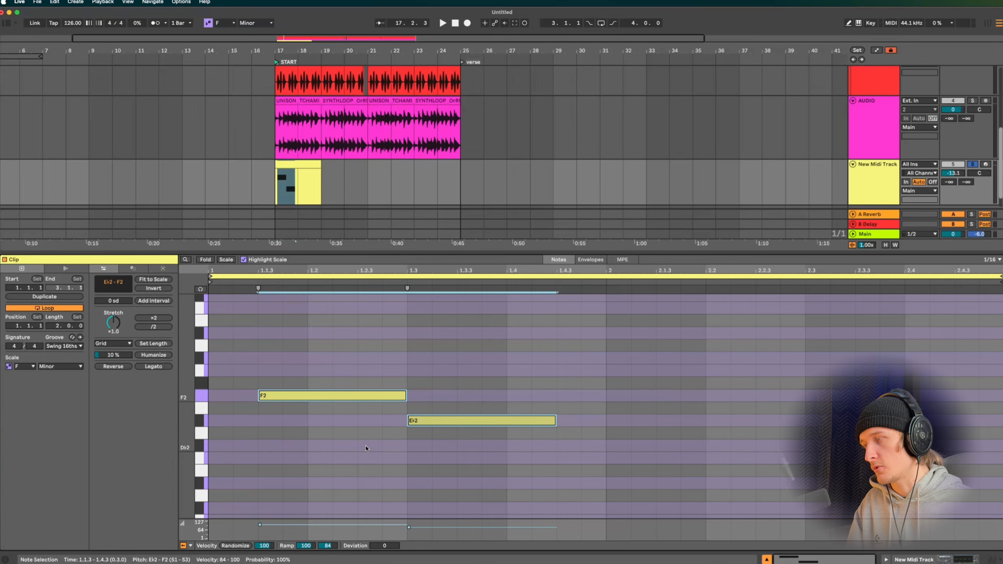
key("Delete")
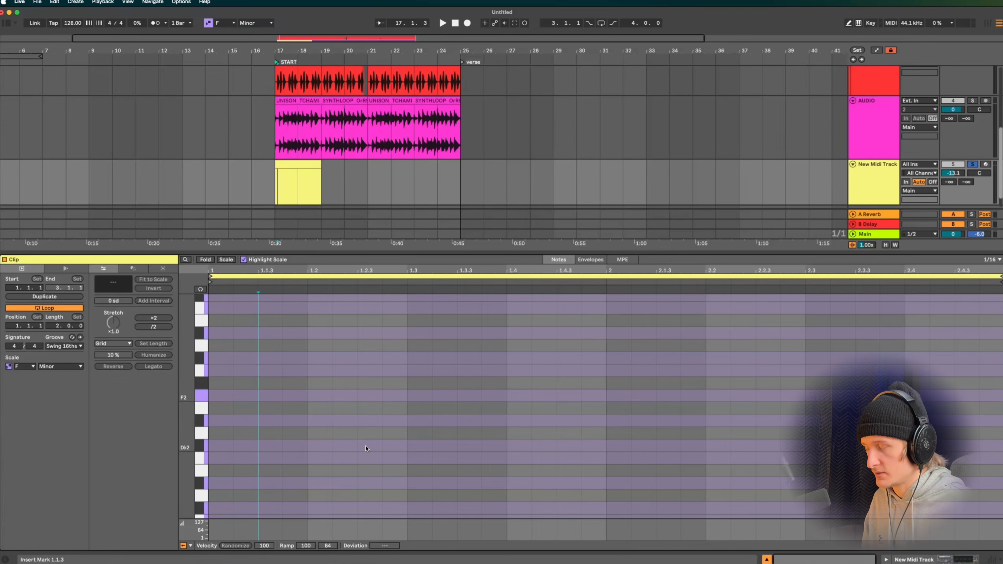
left_click(220, 395)
left_click(295, 395)
left_click(394, 370)
left_click(394, 357)
left_click(420, 446)
left_click(489, 446)
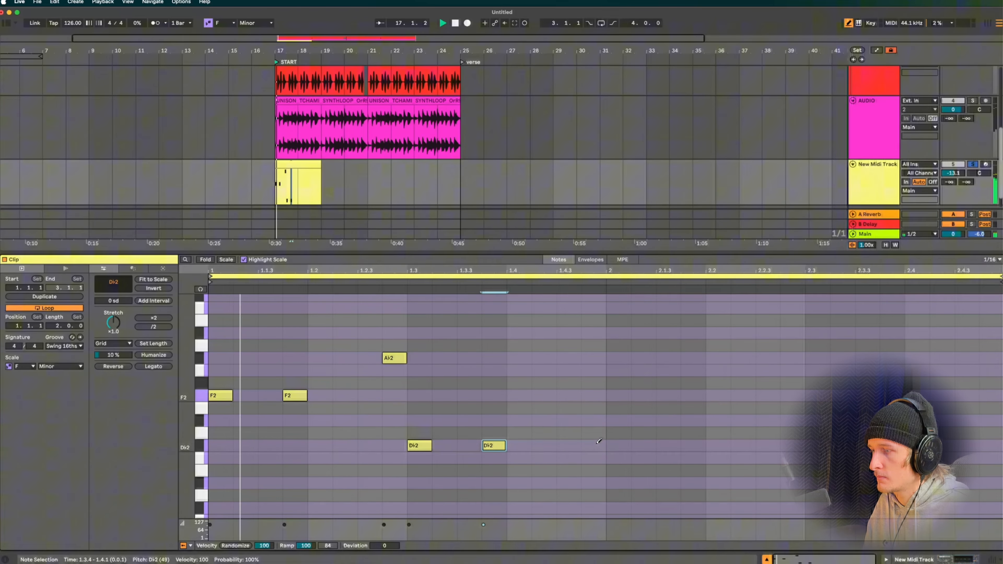
left_click(614, 395)
left_click(686, 371)
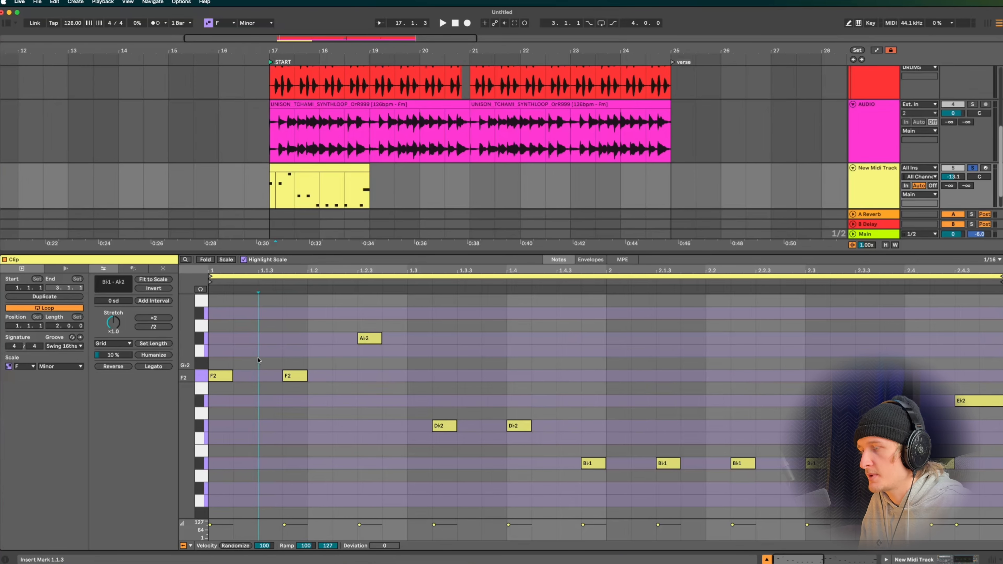
Play the bassline back and duplicate its two-bar MIDI clip so the copy starts at bar 19.
left_click_drag(258, 361, 772, 493)
left_click(253, 169)
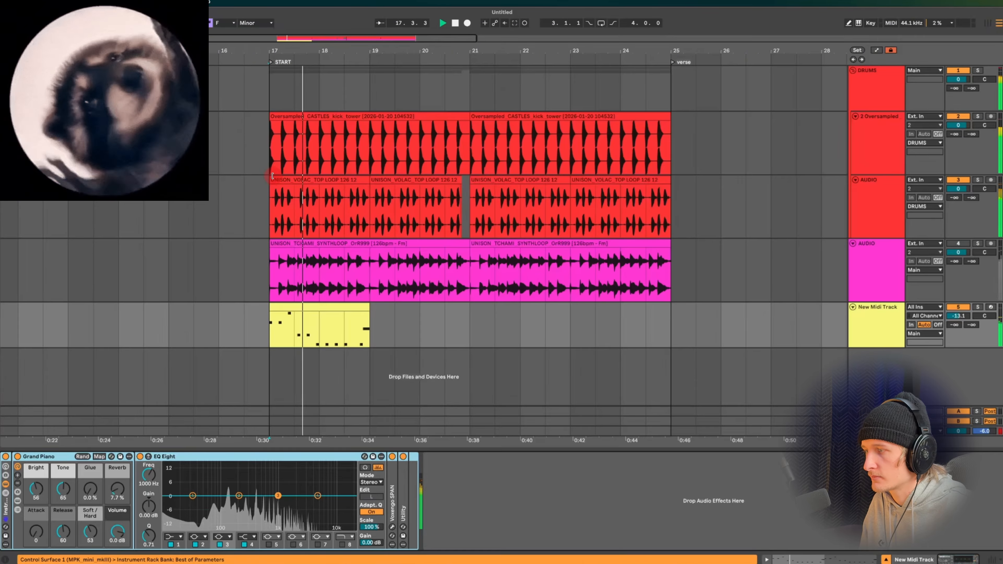
double_click(316, 308)
scroll(320, 351, "down", 2)
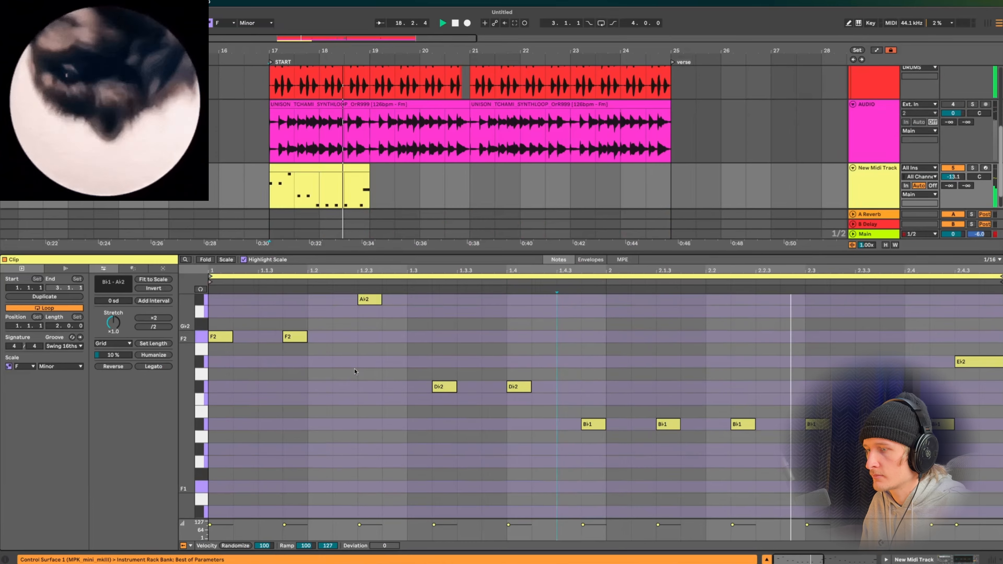
key("space")
left_click(333, 167)
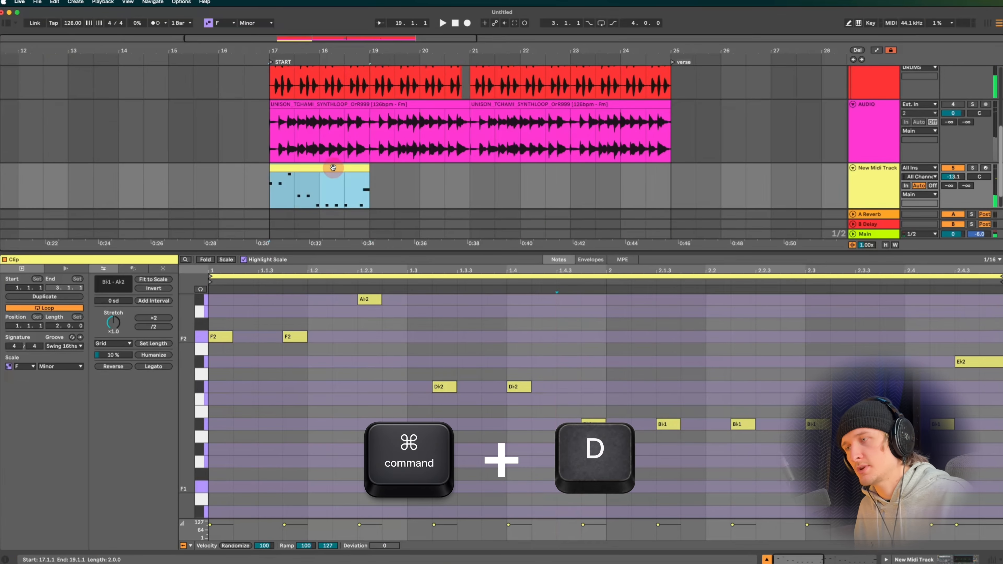
key("super+d")
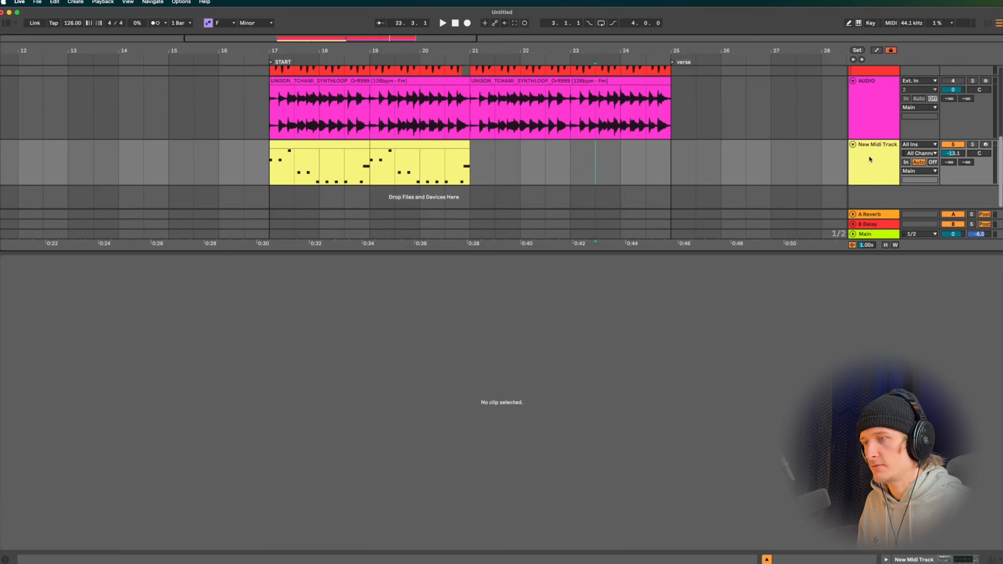
Collapse the DRUMS group so its audio tracks are folded into a single row.
left_click(869, 159)
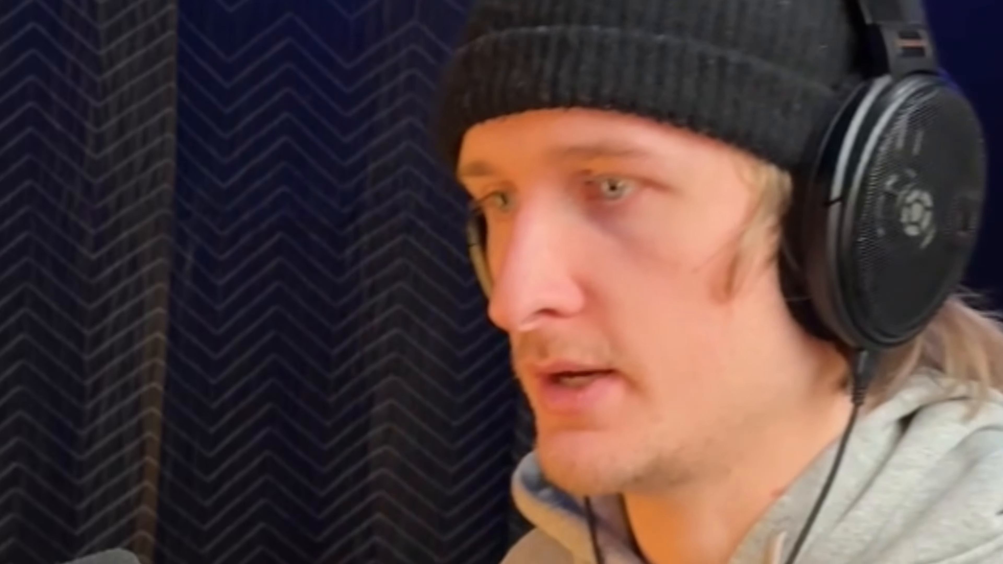
scroll(856, 161, "up", 2)
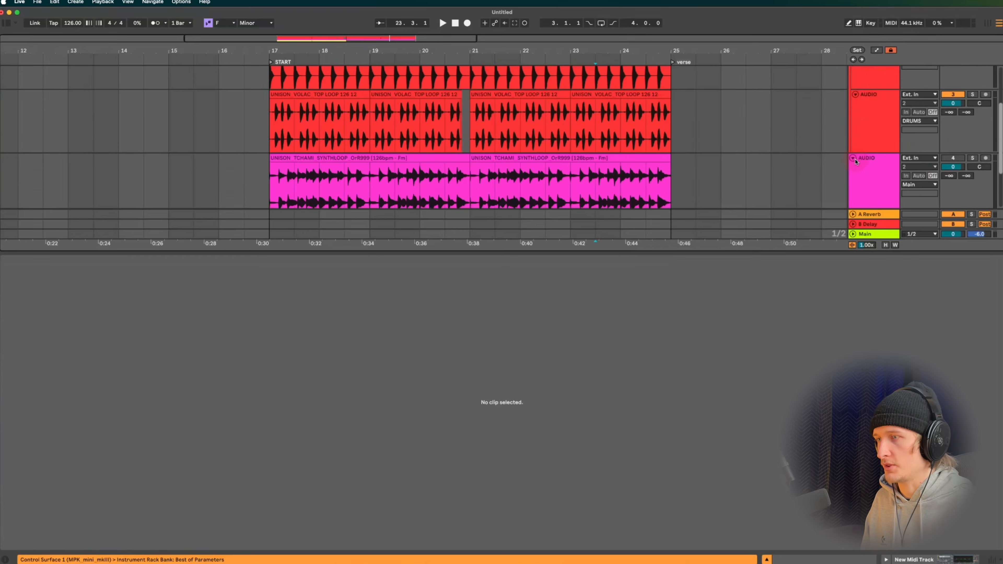
scroll(855, 161, "up", 3)
left_click(867, 88)
left_click(853, 71)
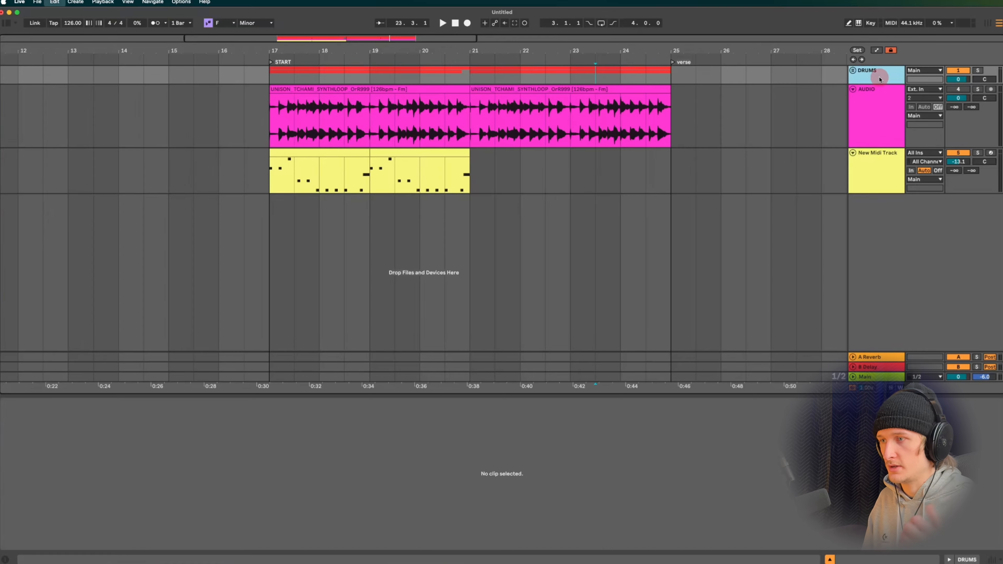
Duplicate the whole DRUMS group and delete the copy.
key("super+d")
left_click(881, 95)
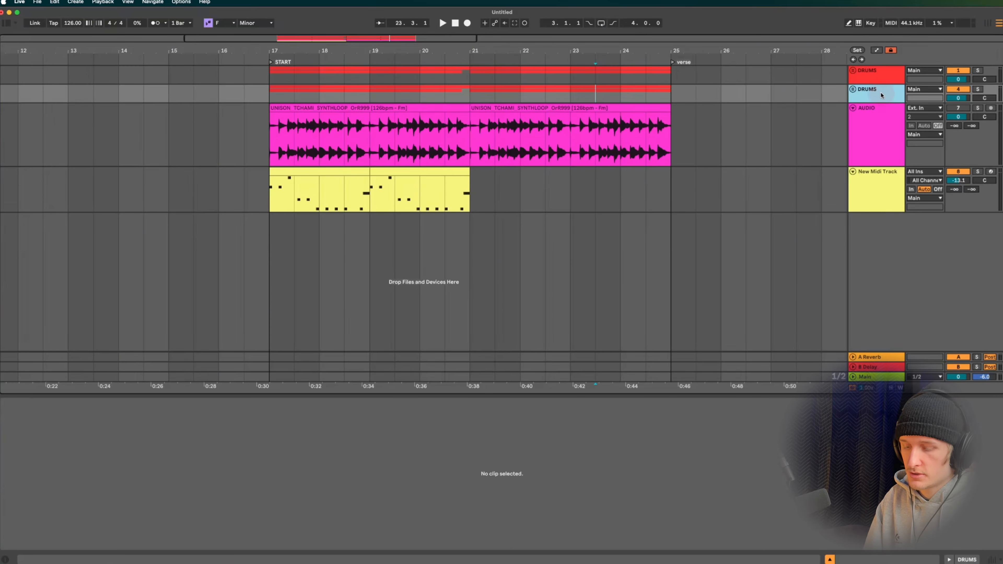
key("BackSpace")
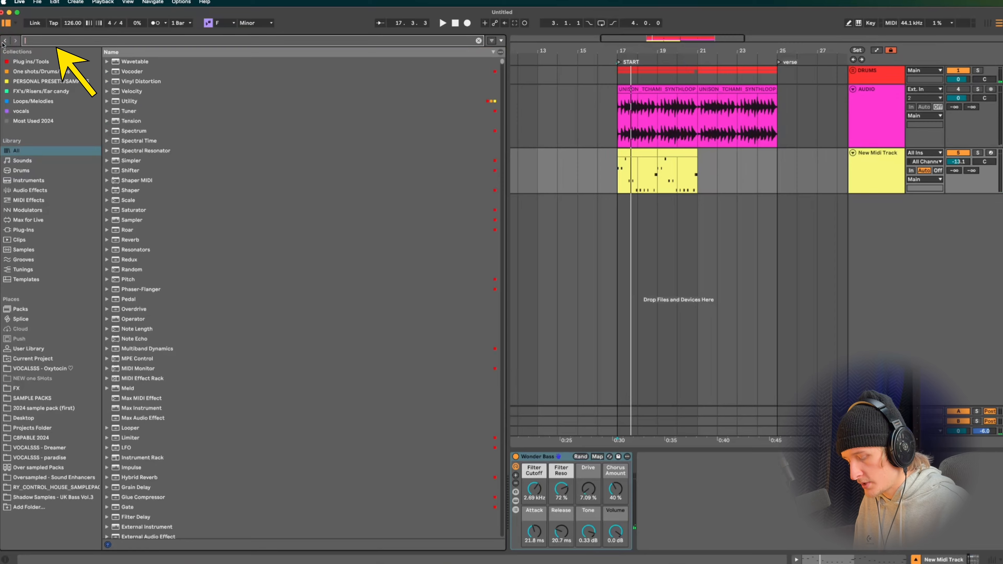
Search the browser for "oper", locate the Wonder Bass.adg preset in the results, and hide the browser.
type("oper")
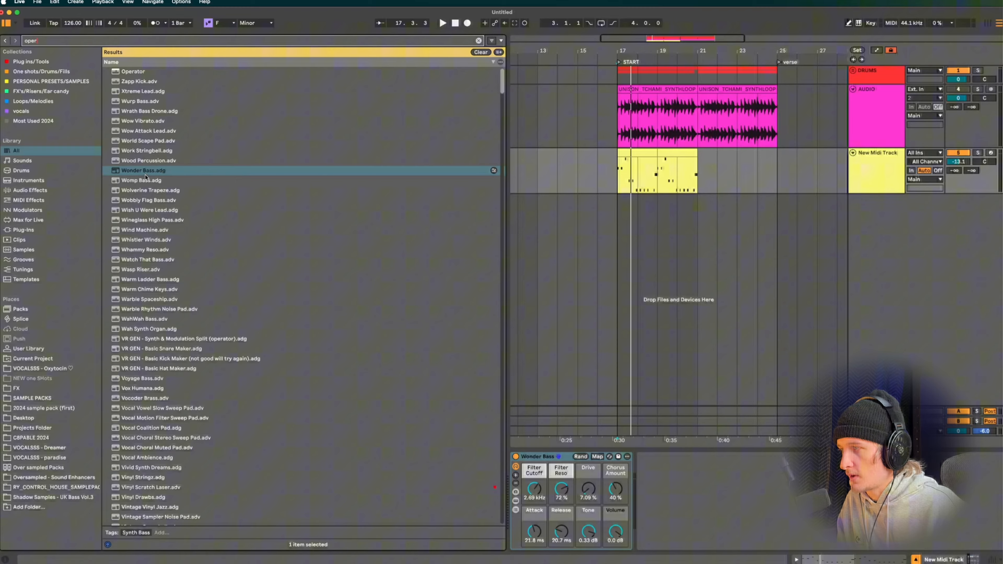
left_click(146, 176)
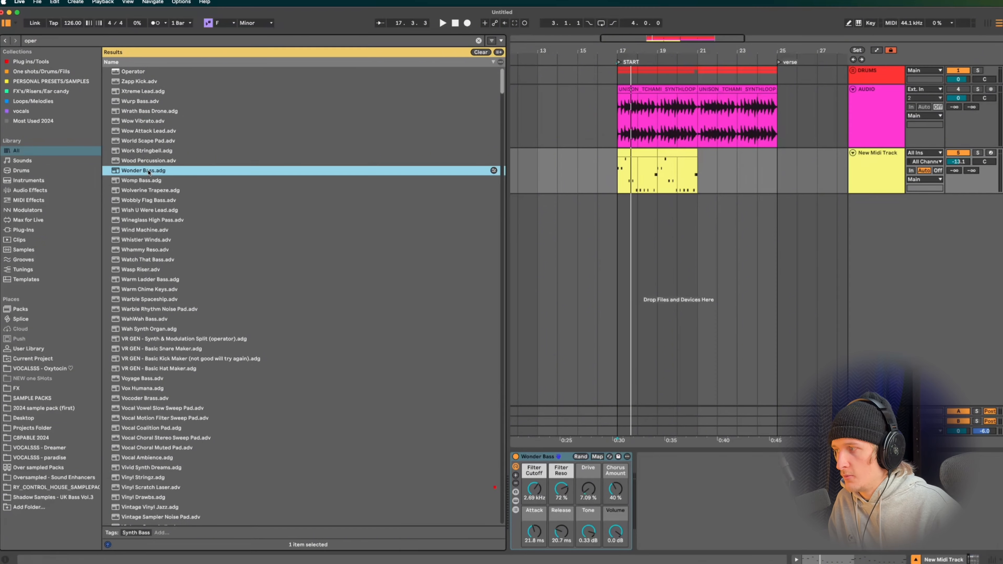
left_click(590, 489)
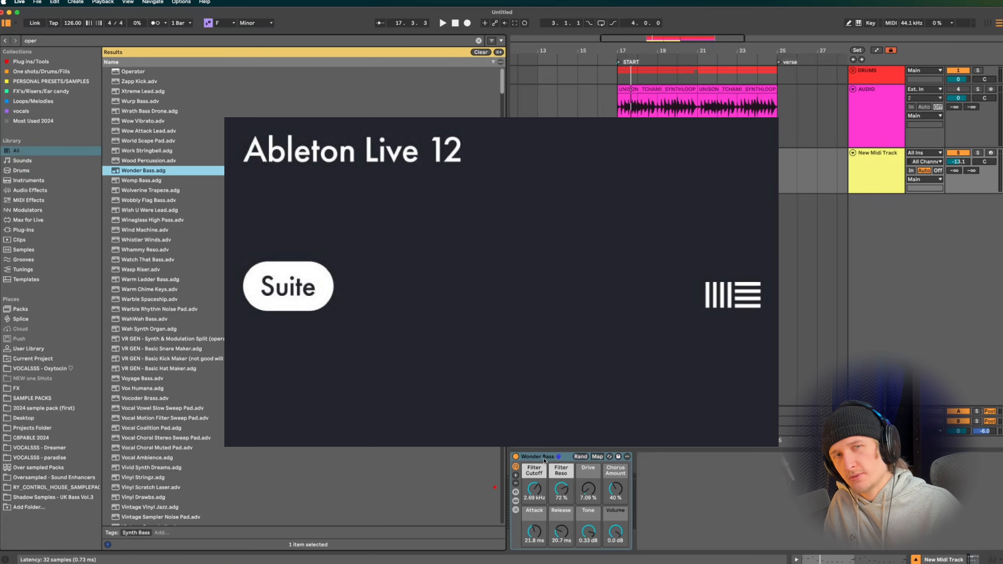
key("super+alt+b")
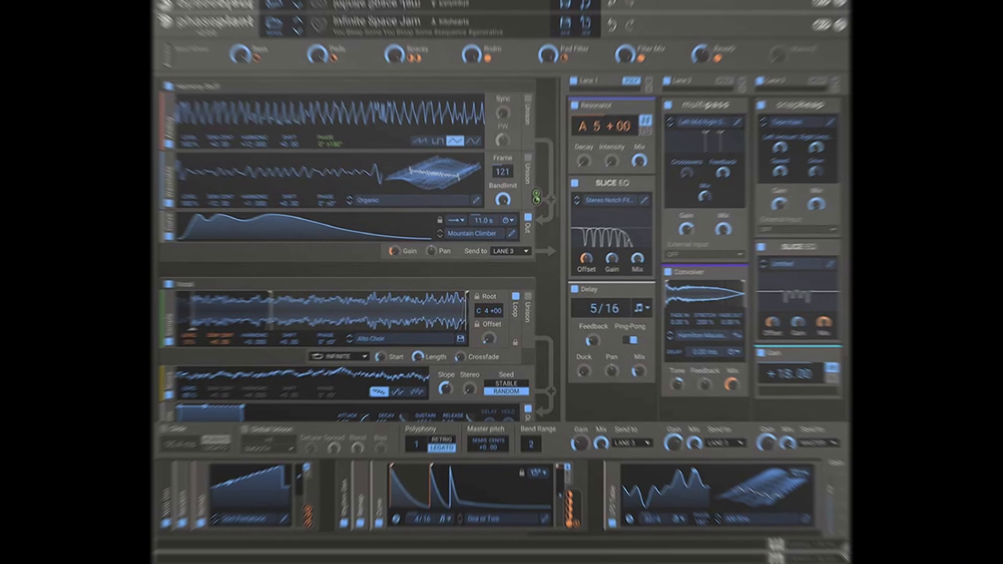
Play the Wonder Bass part from bar 17 and open both MIDI clips together in the note editor.
left_click(271, 171)
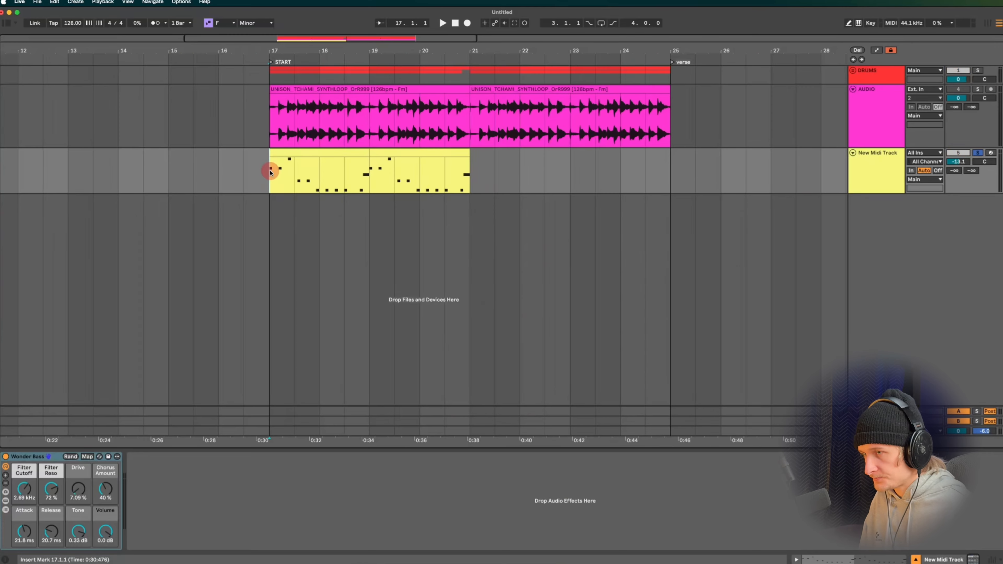
key("space")
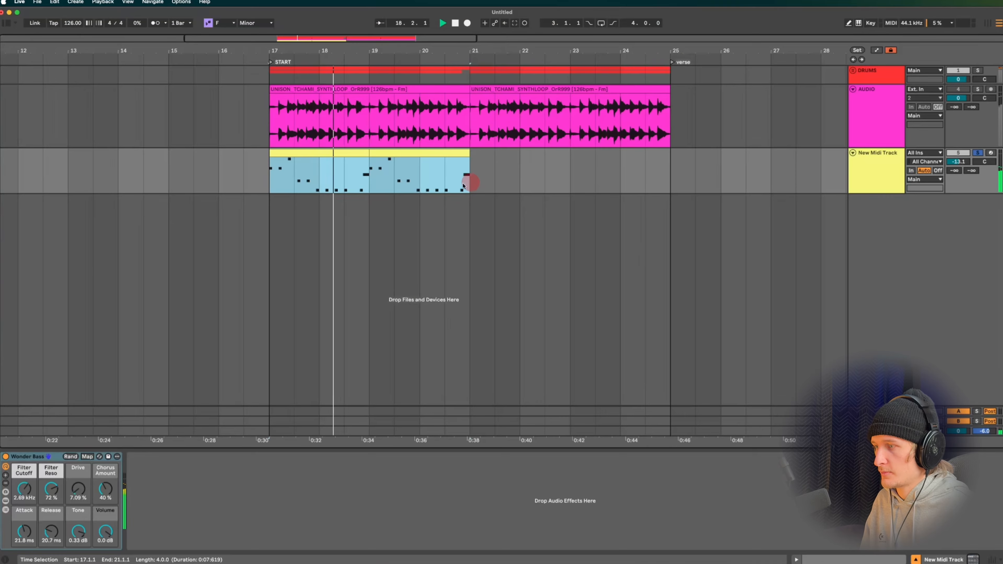
key("shift+Tab")
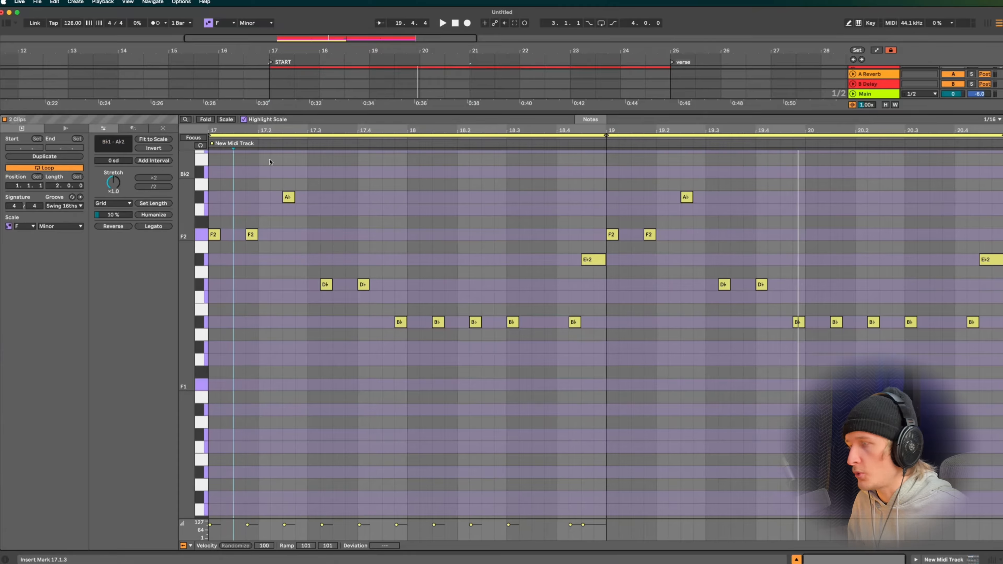
Preview the note editor limited to the scale's notes and folded to used notes only, and restore the full key range.
left_click(226, 119)
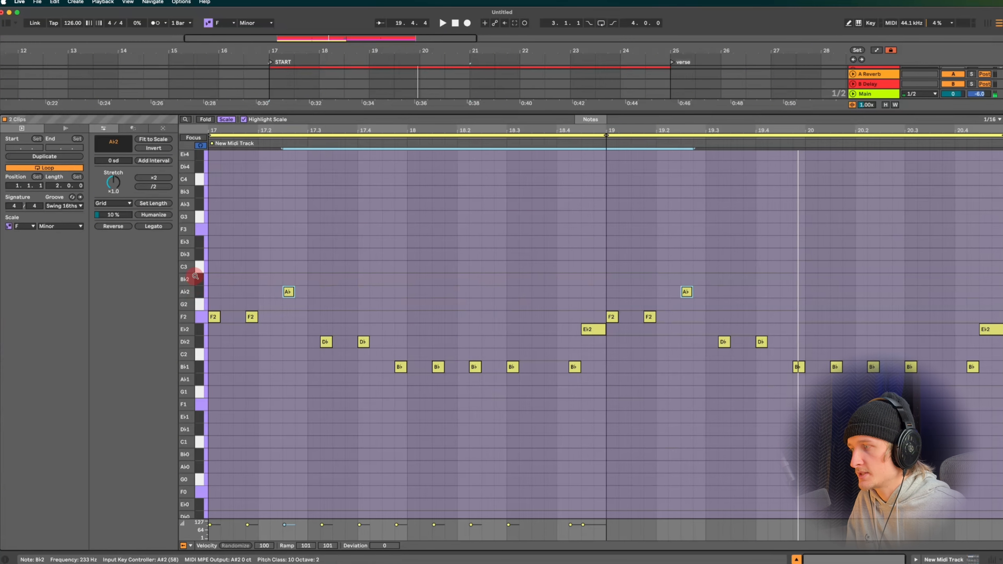
left_click(201, 120)
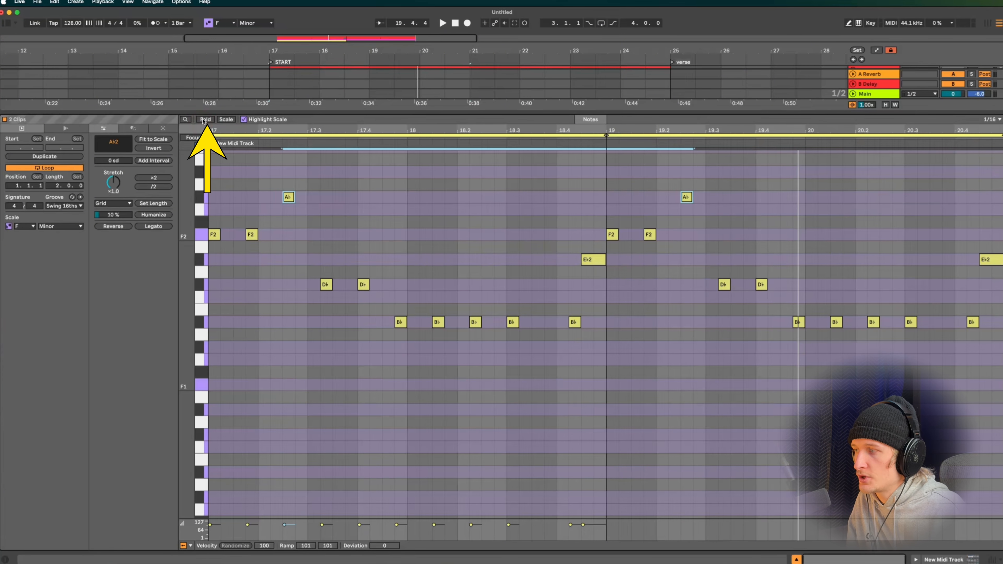
left_click(202, 121)
left_click(200, 206)
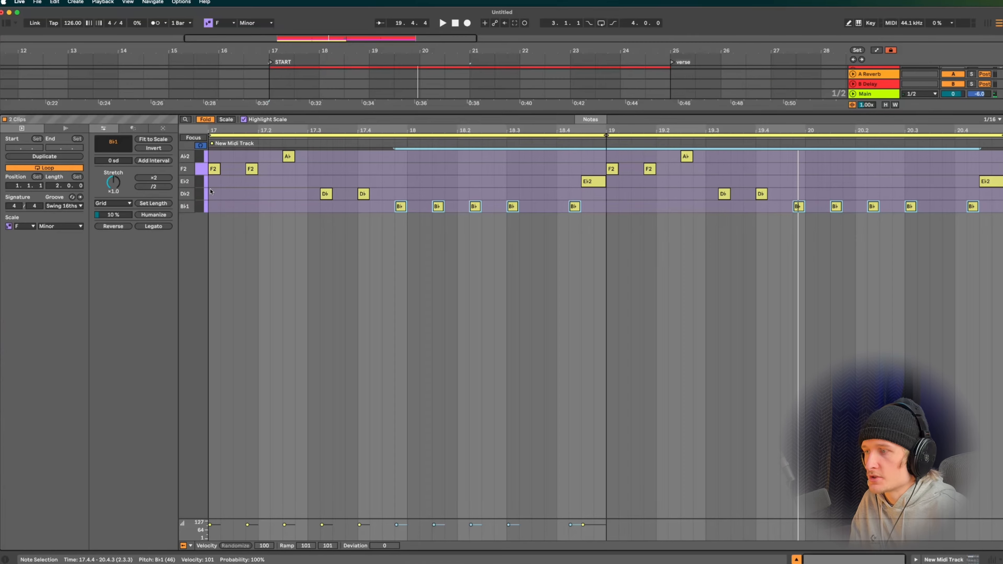
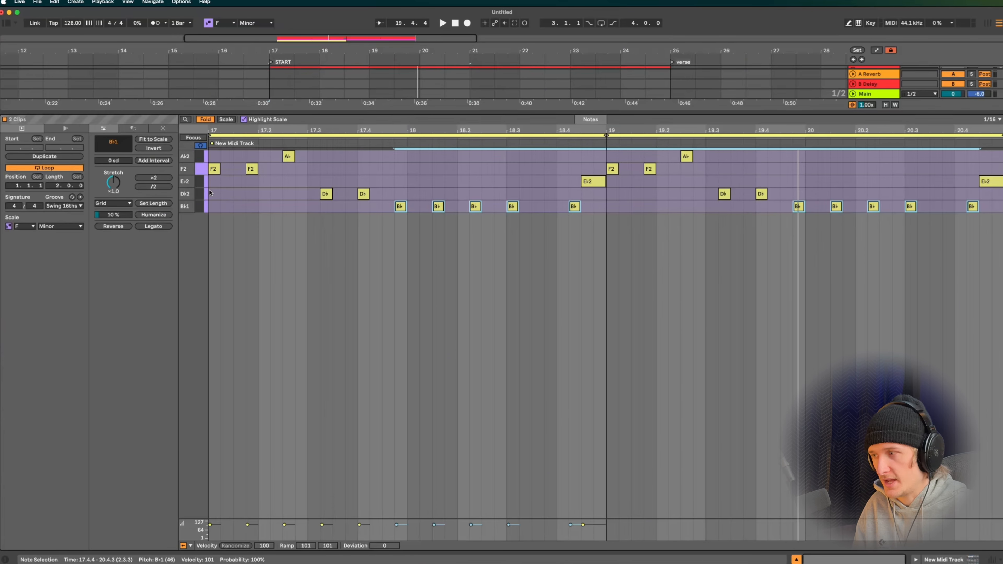
key("f")
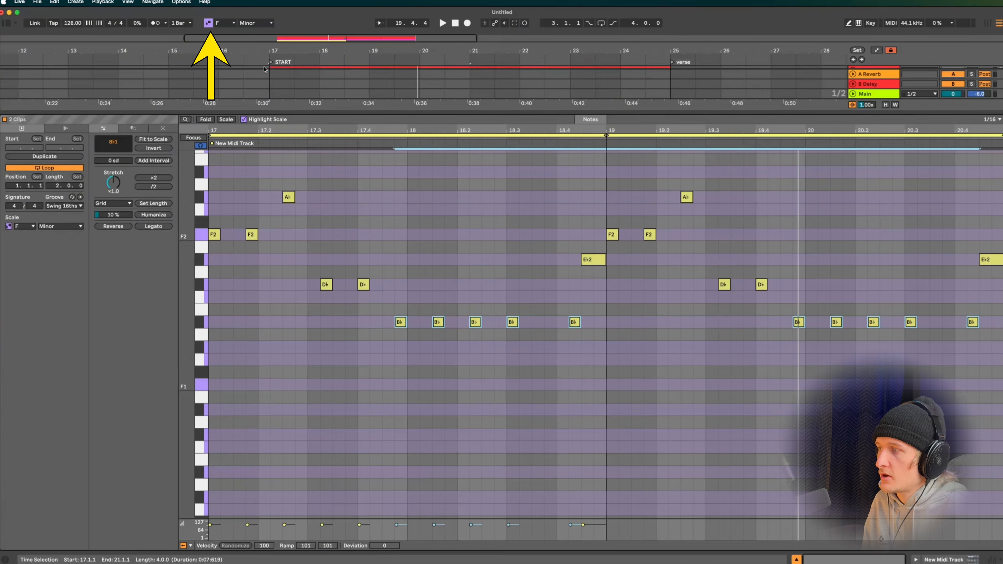
Switch the F Minor scale mode off and back on.
left_click(209, 23)
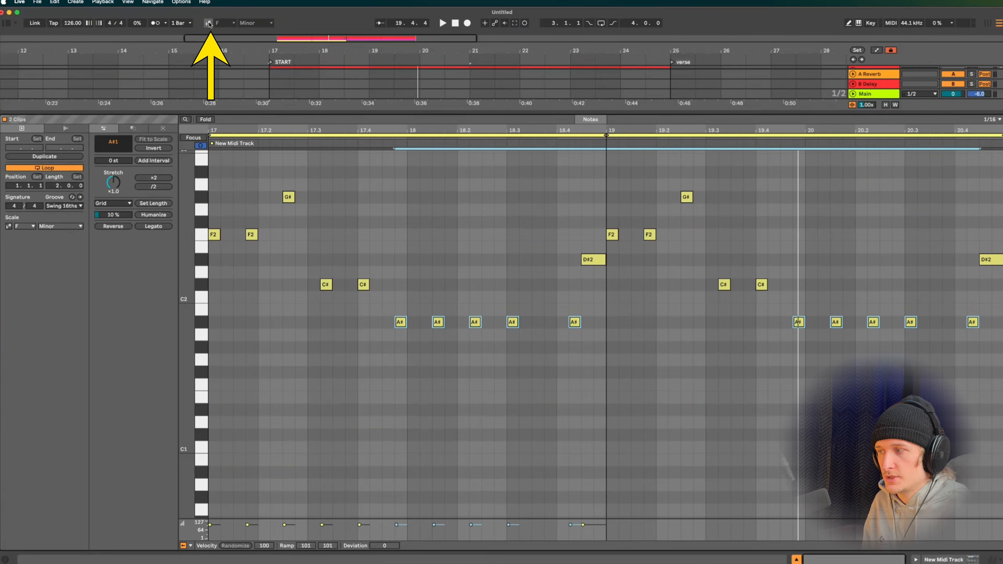
left_click(209, 23)
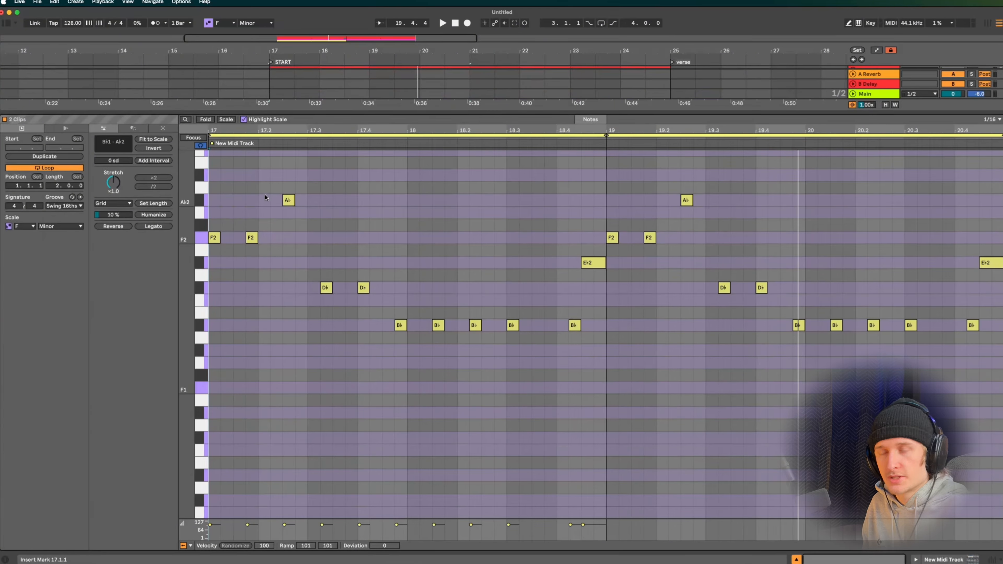
Listen to the bassline, select all notes in both clips, and transpose them down one octave.
scroll(266, 201, "up", 1)
key("space")
key("space")
left_click_drag(214, 158, 294, 194)
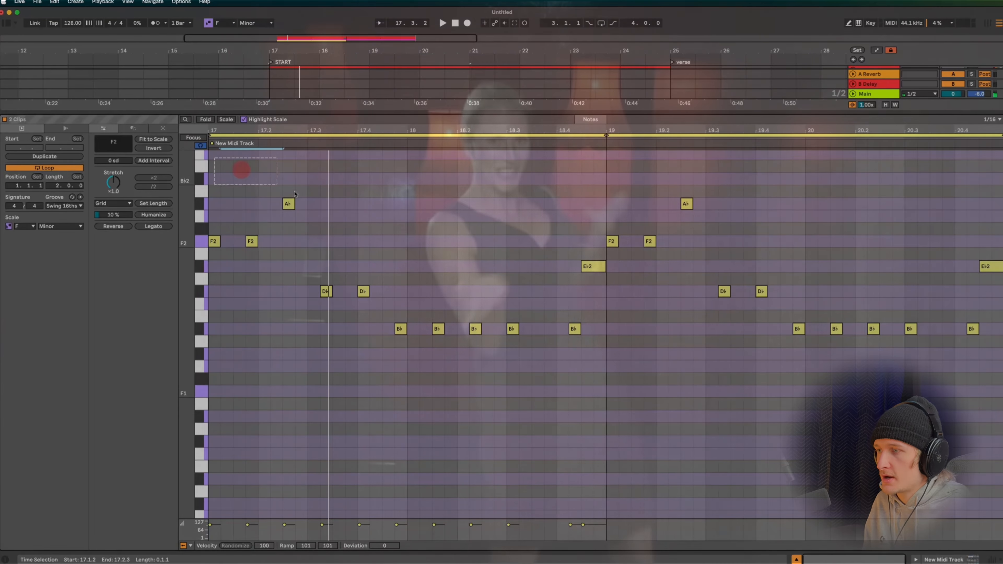
key("super+a")
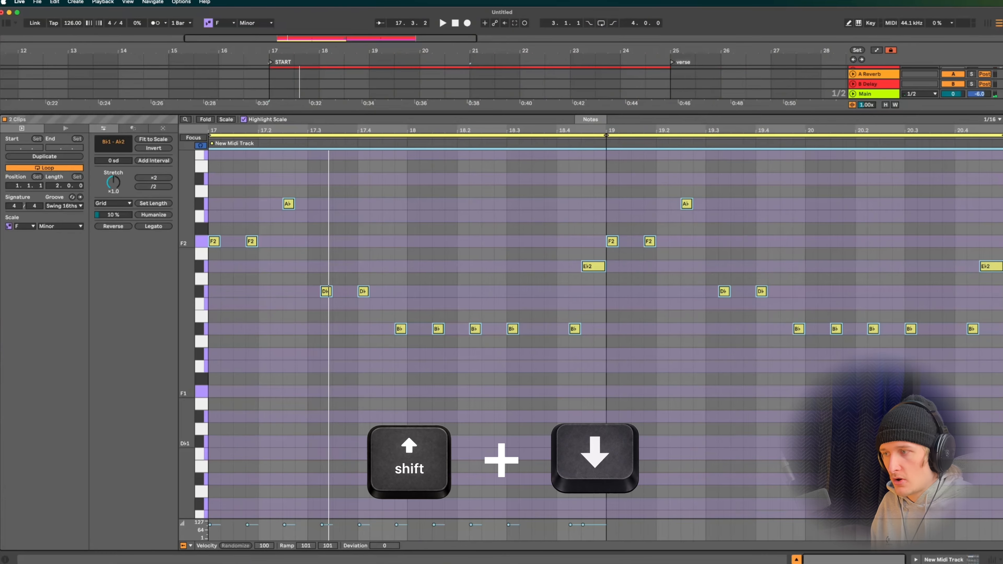
key("shift+Down")
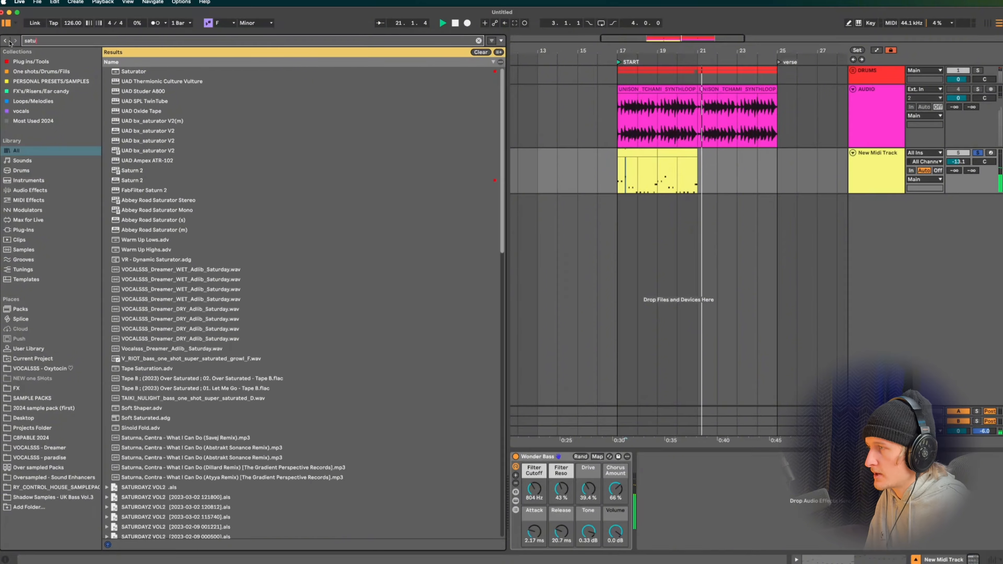
Add a Saturator after Wonder Bass on the MIDI track and raise its Drive to about 5.7 dB.
double_click(134, 71)
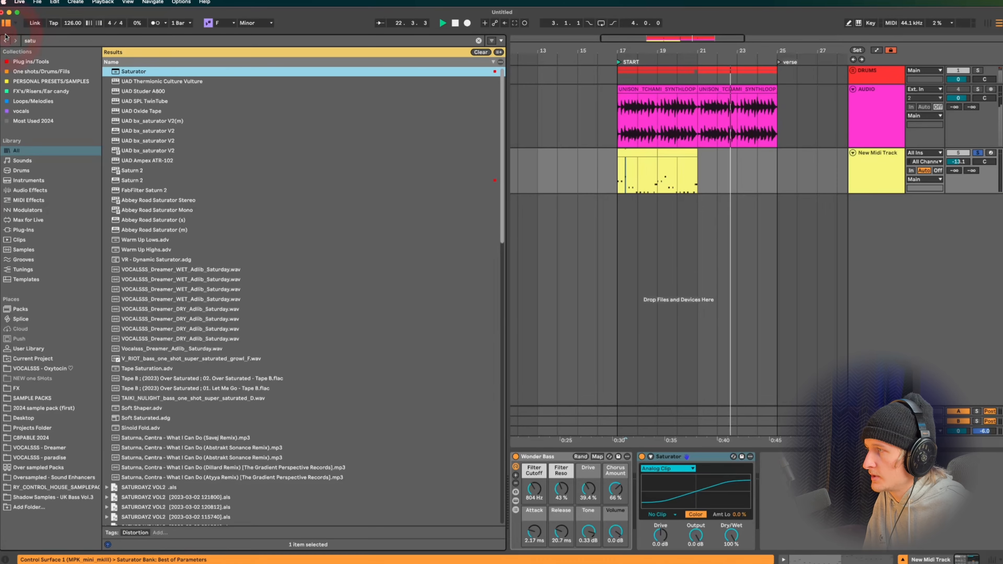
key("super+alt+b")
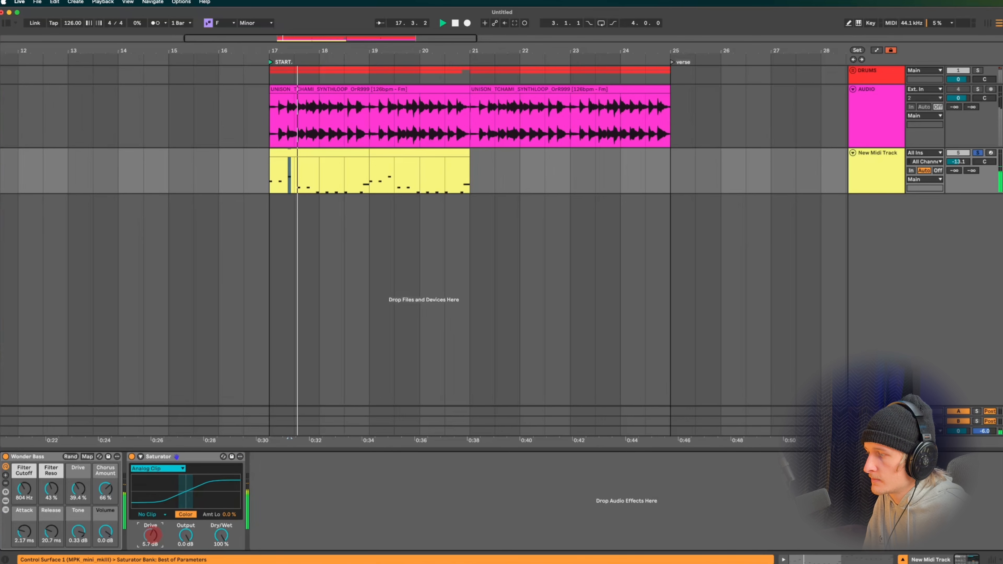
left_click_drag(151, 536, 151, 518)
Select the Main track, check its output level in Session View during playback, and return to the arrangement.
left_click(868, 421)
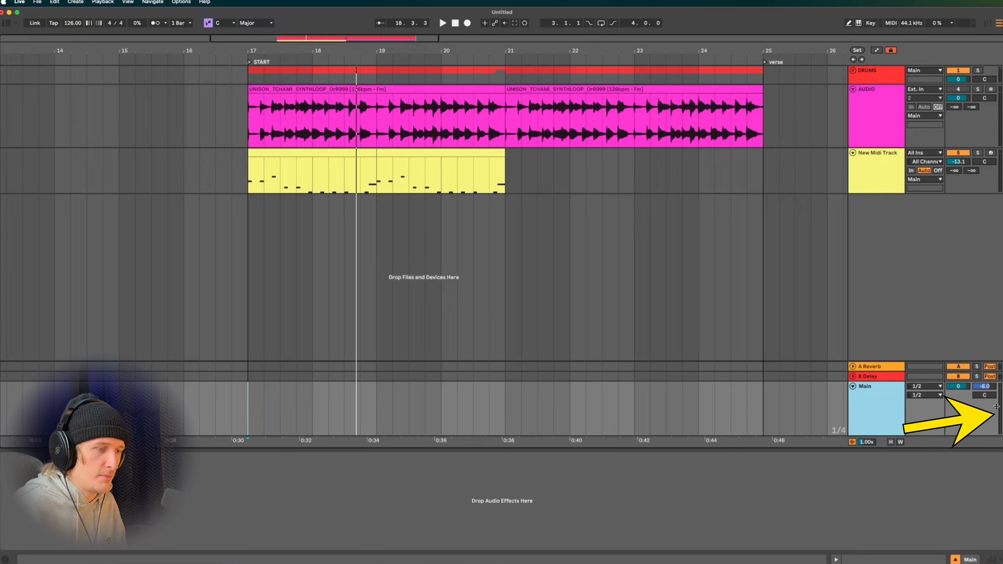
key("Tab")
key("space")
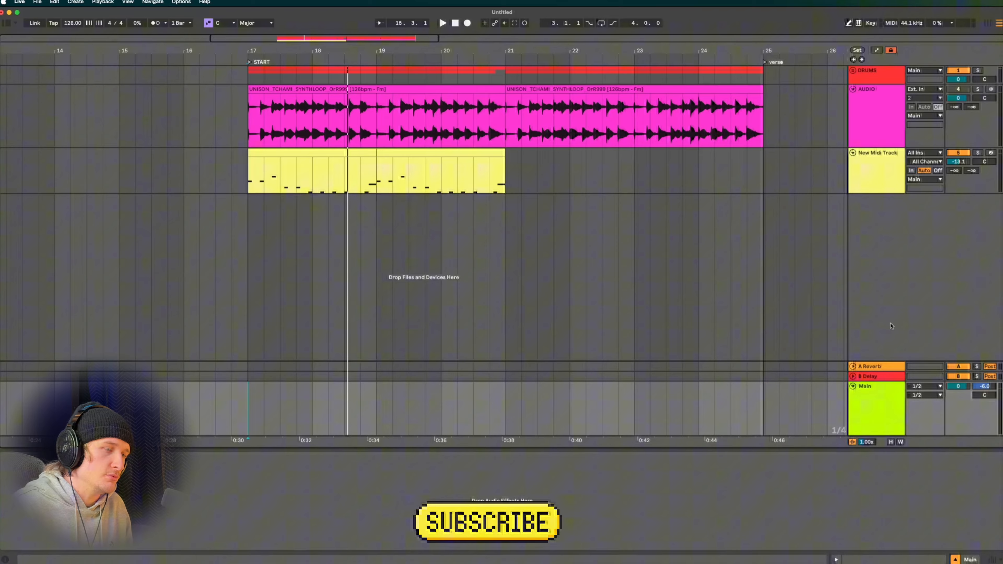
key("Tab")
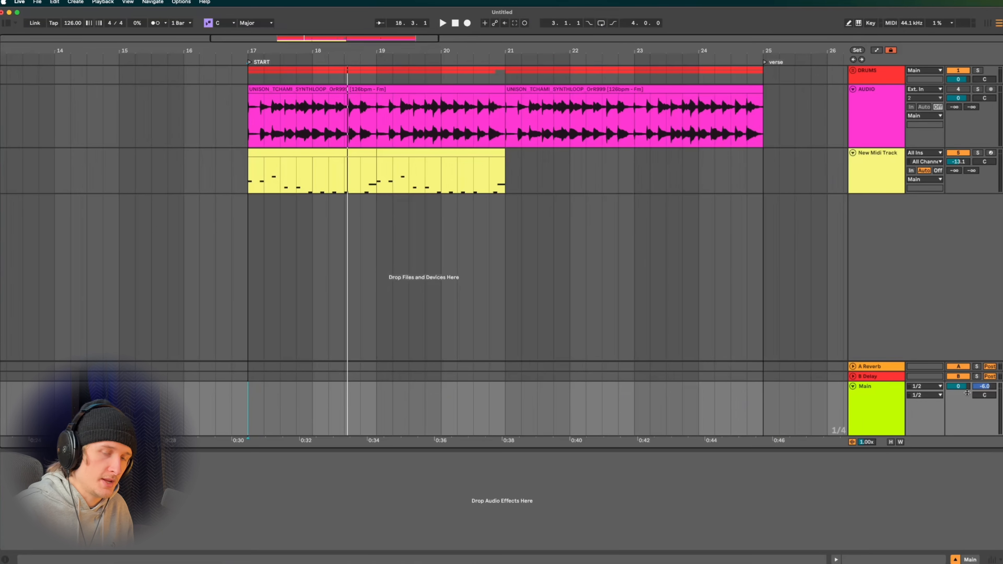
Select the DRUMS group and lower its volume to about -6 dB.
left_click(885, 403)
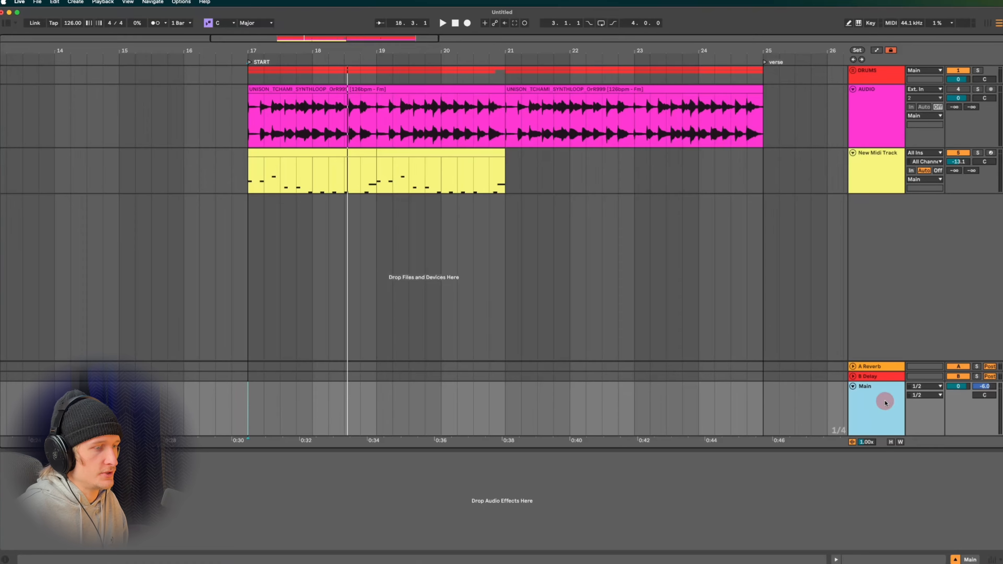
left_click(876, 77)
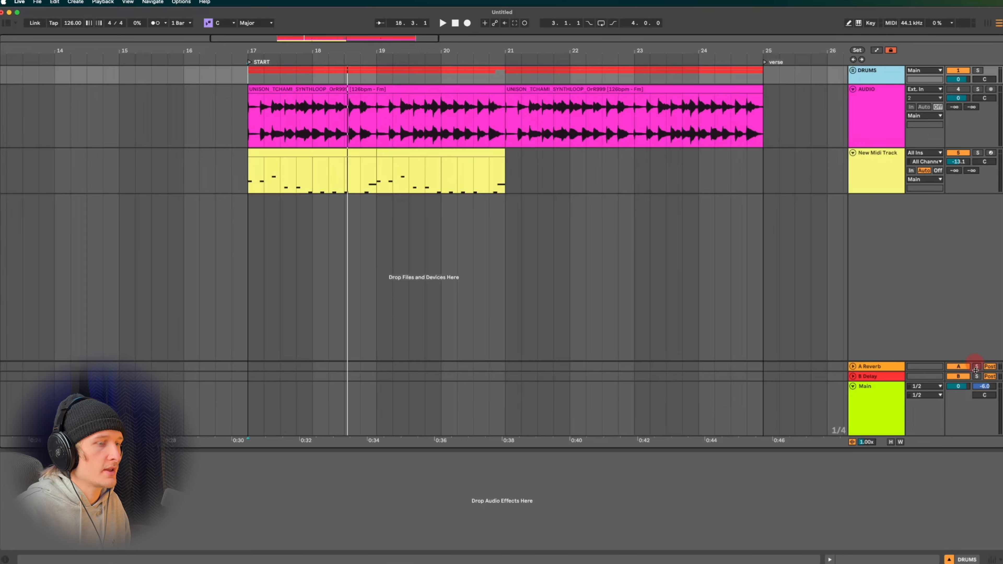
key("Tab")
key("Tab")
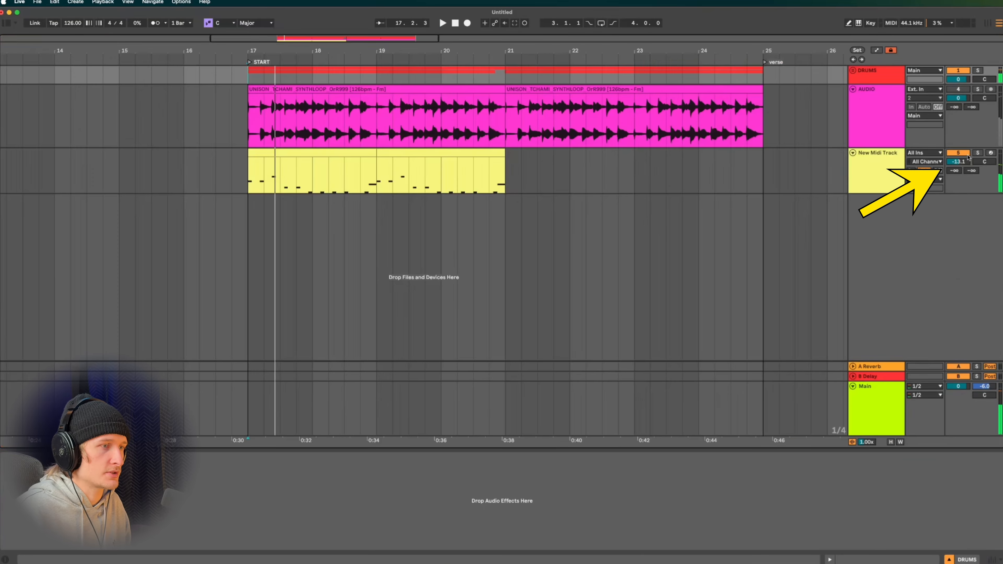
left_click_drag(958, 79, 958, 84)
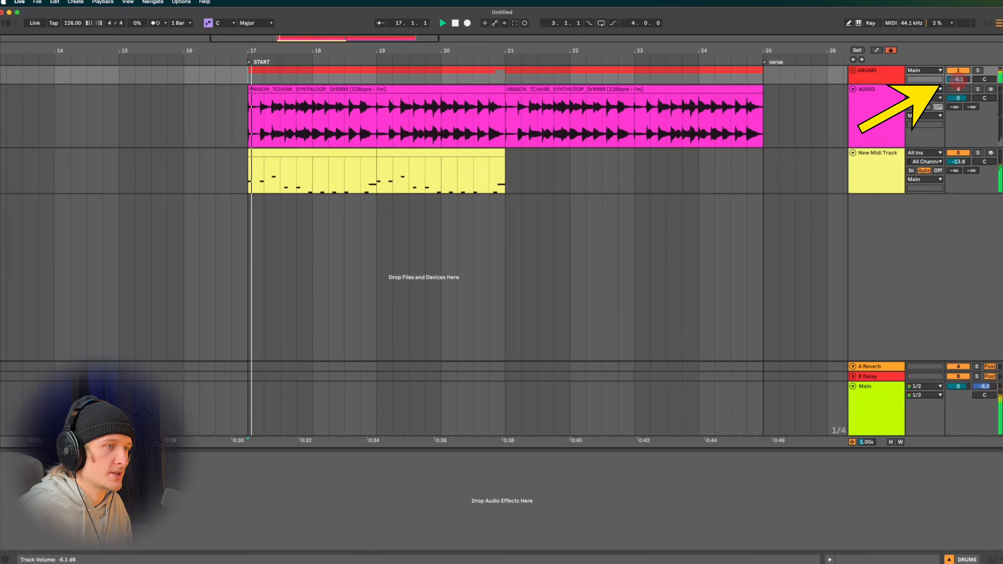
Check the Main track's peak level in Session View during playback and return to the arrangement.
key("Tab")
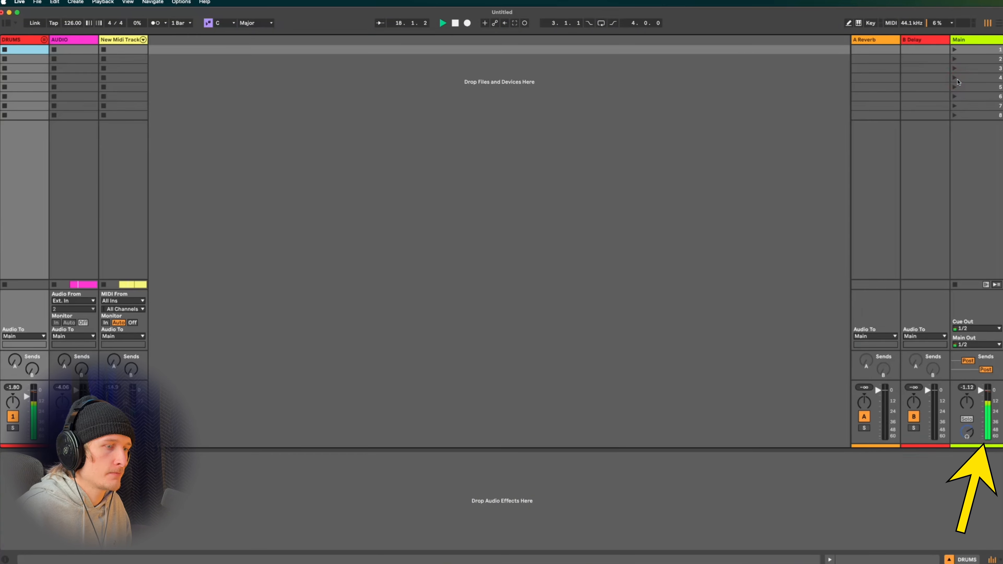
key("Tab")
key("Tab")
key("Tab")
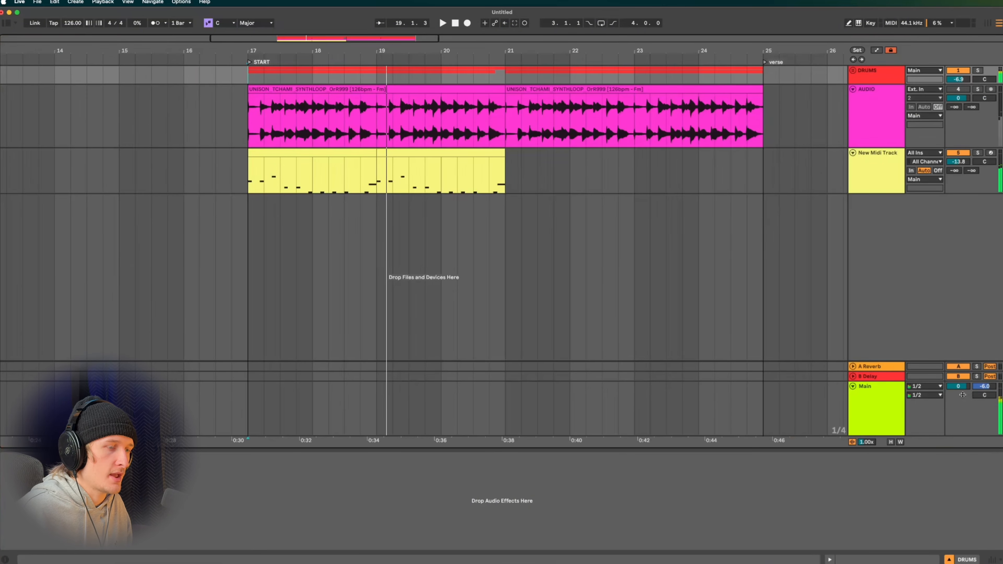
key("Tab")
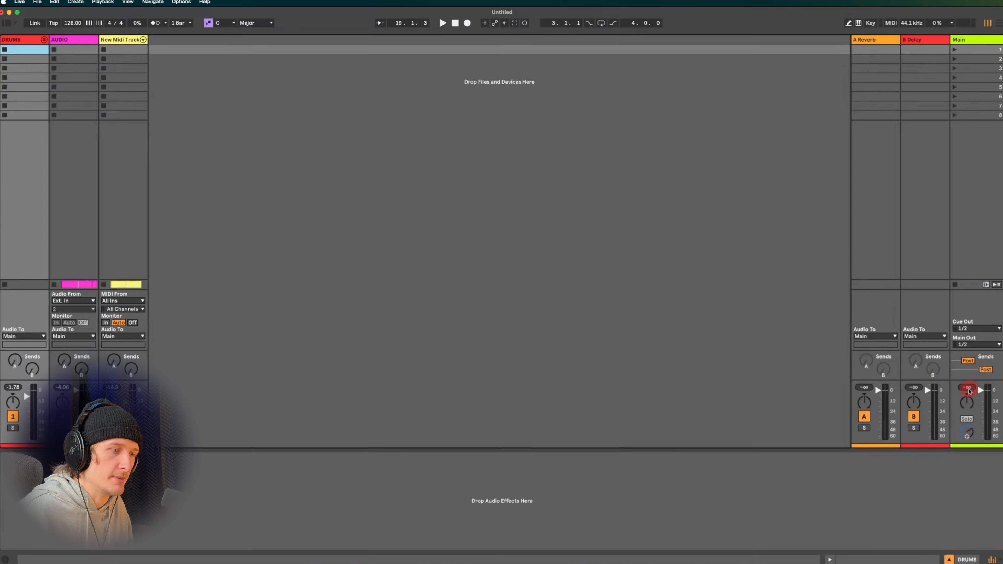
key("Tab")
key("Tab")
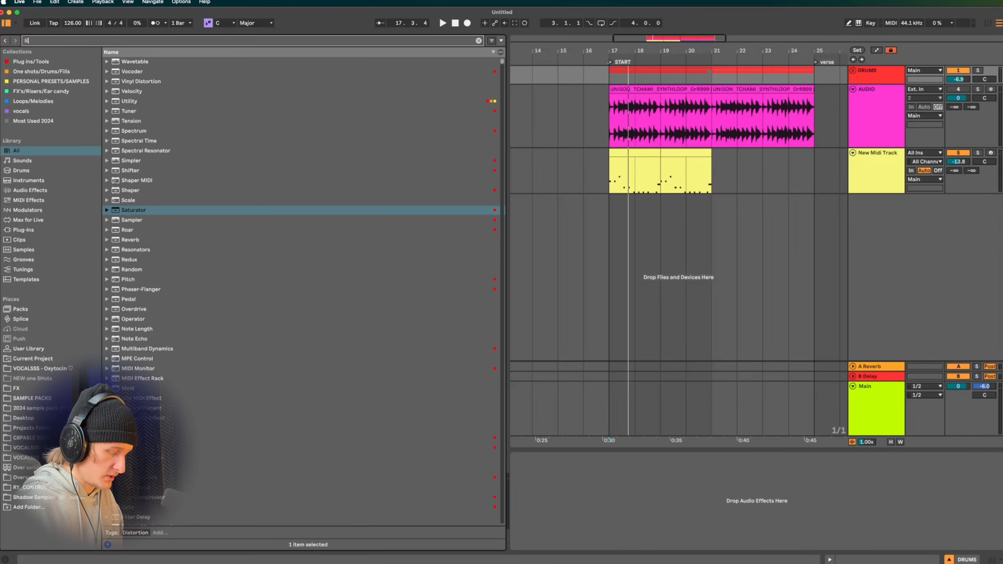
Search the browser for "limi", add the Limiter to the Main track, and play the arrangement.
type("mi")
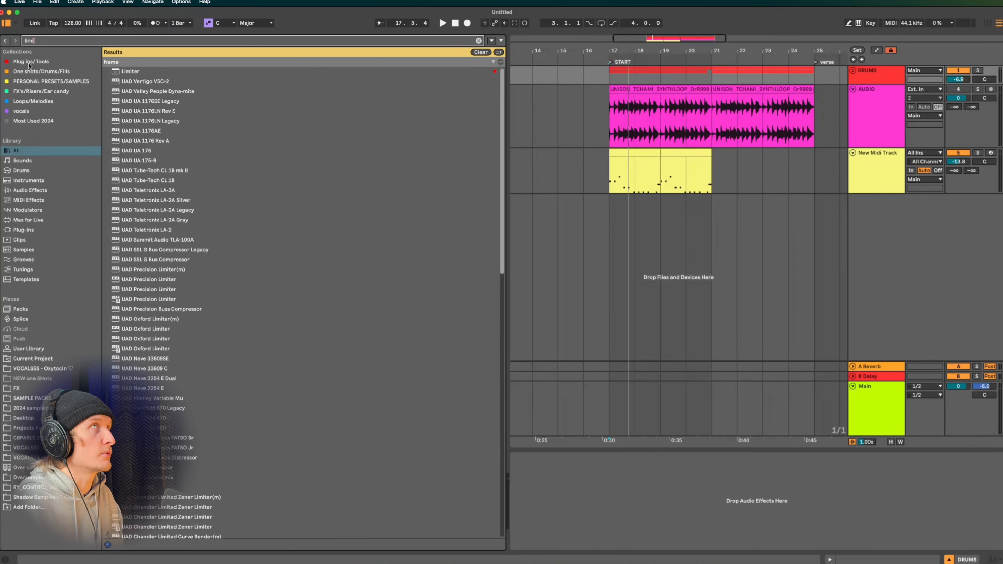
left_click_drag(130, 71, 871, 403)
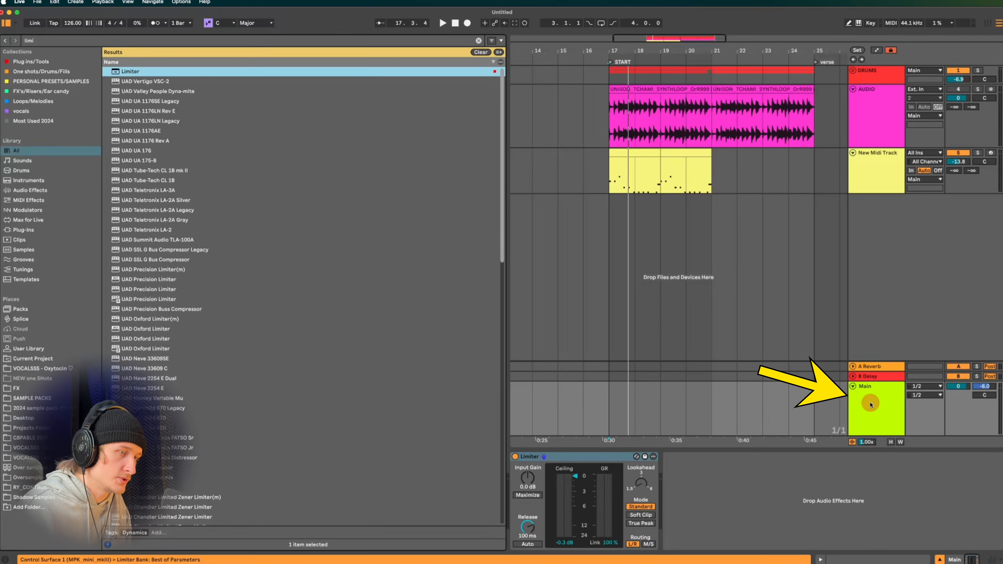
left_click(9, 25)
key("space")
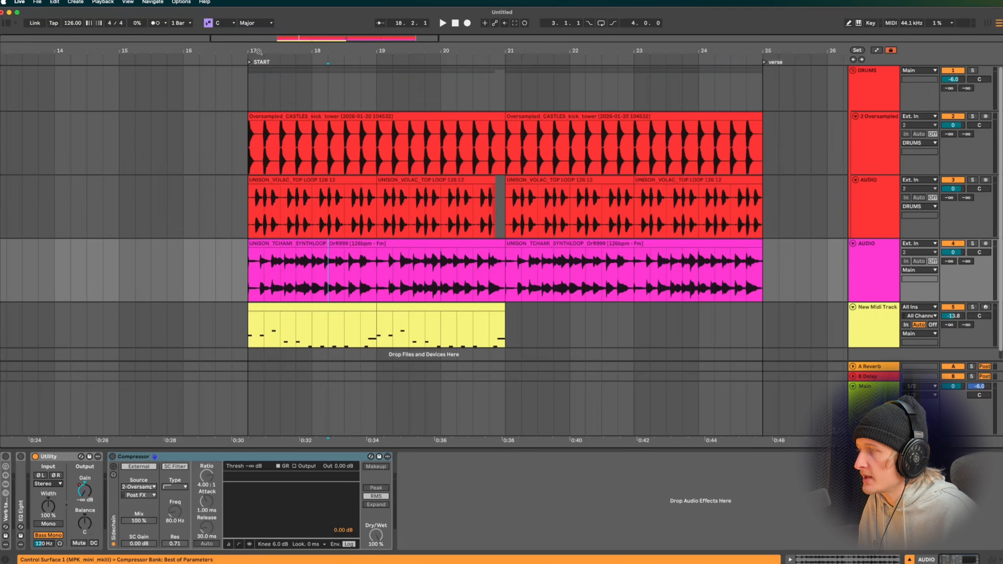
Set the arrangement loop to bars 17 to 21 from the drum selection and toggle looping.
left_click_drag(249, 89, 504, 100)
key("super+l")
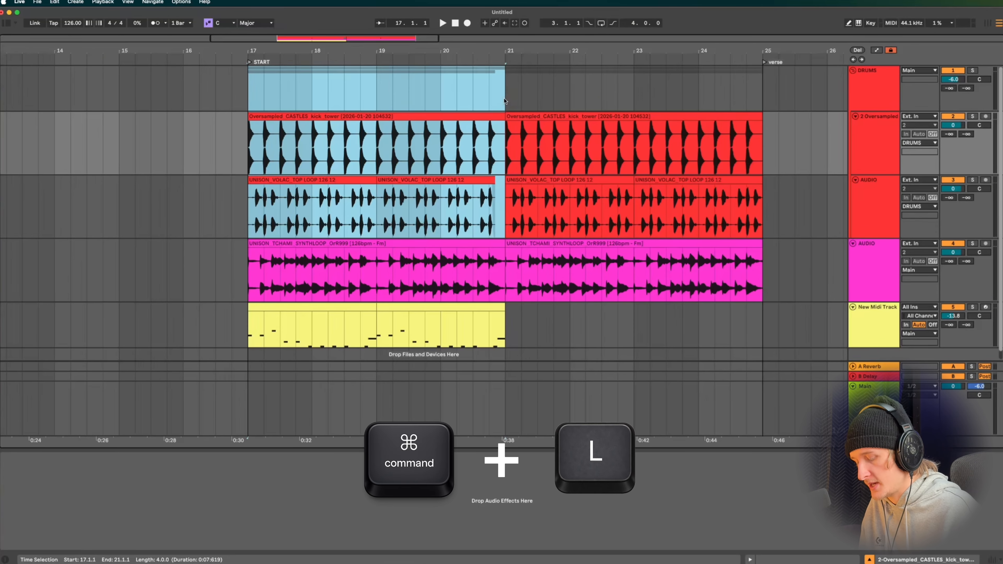
left_click(600, 23)
Move the loop so it starts at bar 21 and shorten it to two beats during playback.
left_click_drag(395, 57, 652, 57)
key("space")
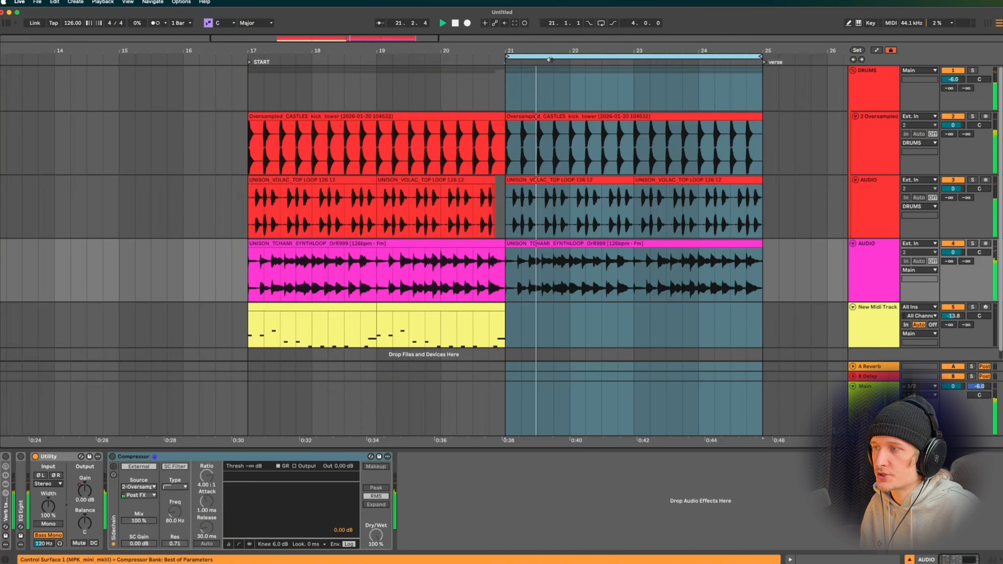
left_click_drag(760, 58, 531, 57)
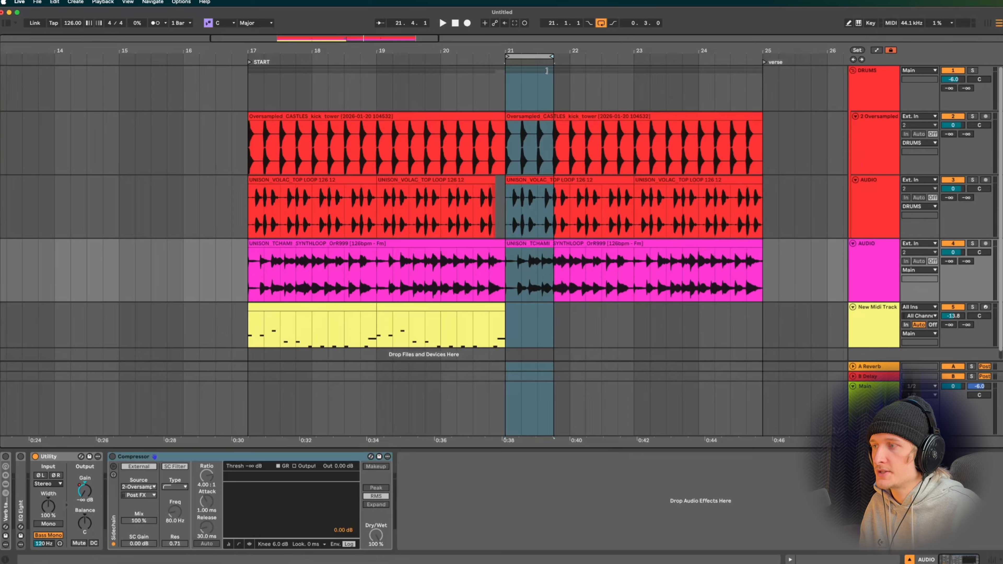
key("space")
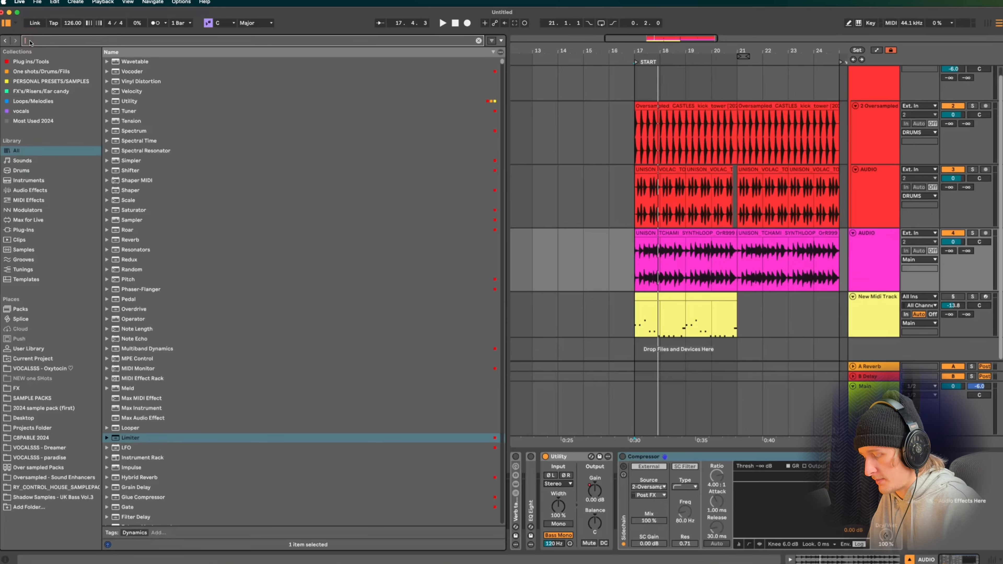
Search the browser for "breath" and look through the VOCALSSS vocal sample clips.
type("breath")
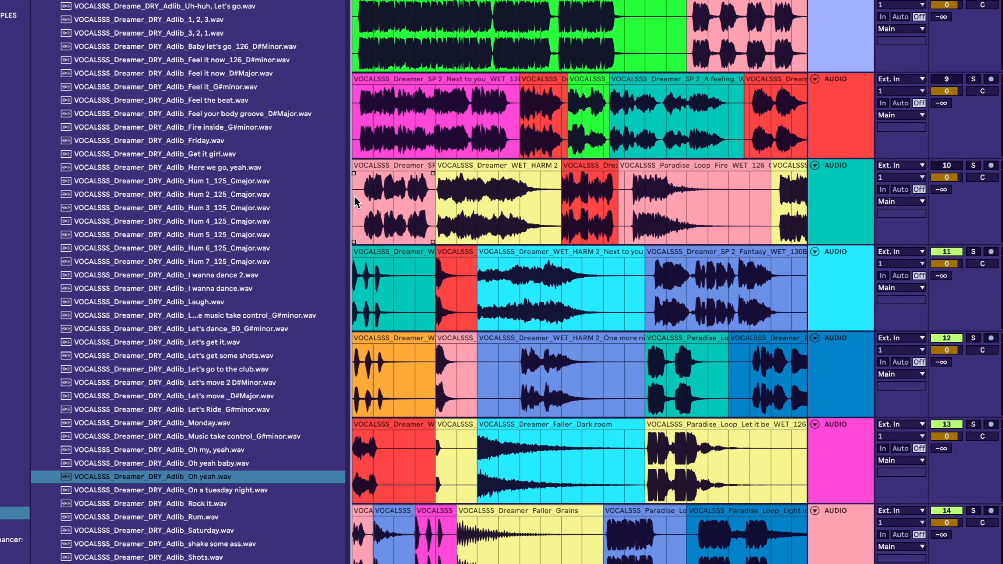
scroll(355, 196, "down", 5)
scroll(357, 202, "down", 10)
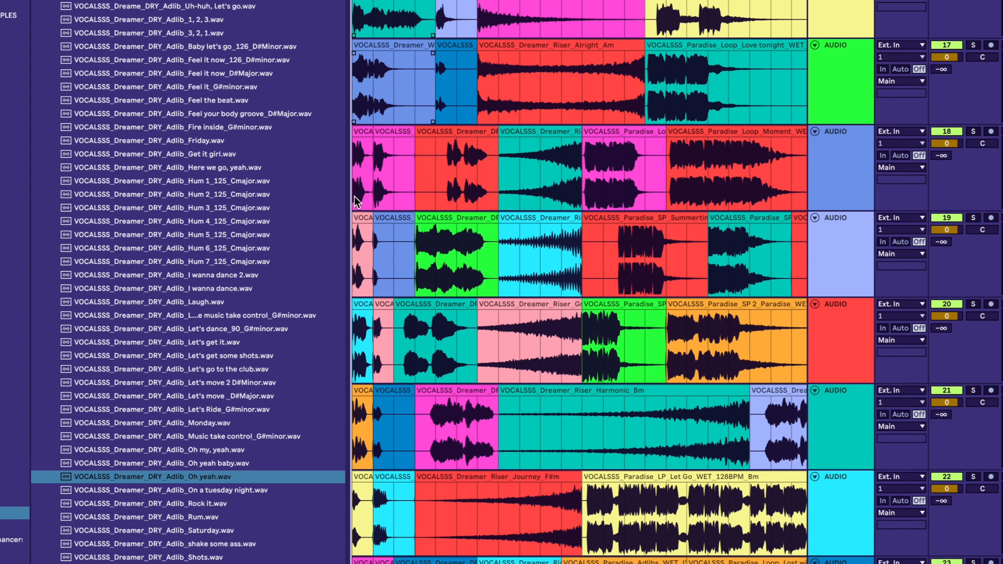
scroll(354, 201, "down", 10)
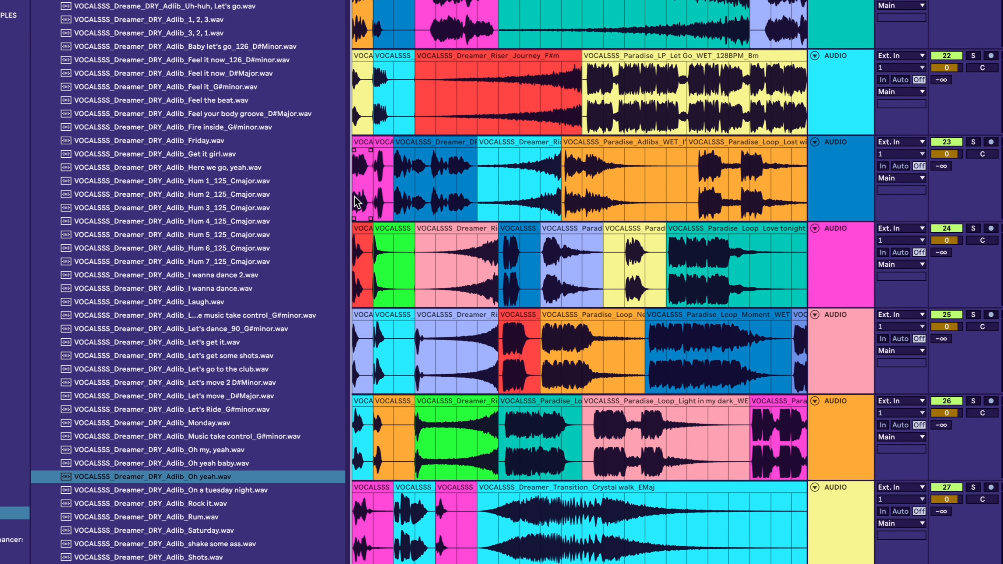
scroll(357, 202, "down", 5)
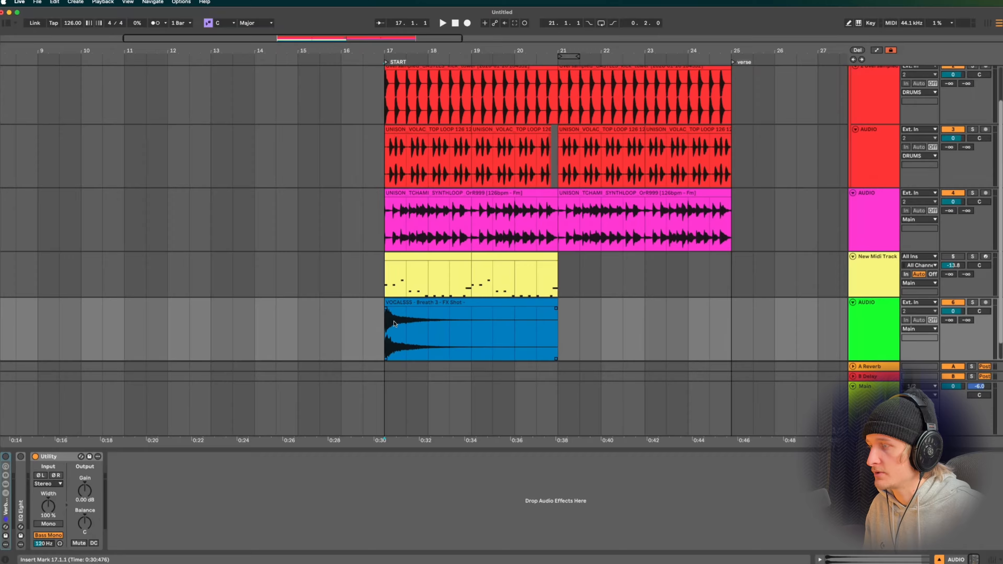
Play the breath clip from bar 17 with the mix and lower its track volume to about -13.6 dB.
scroll(394, 323, "right", 1)
left_click(367, 327)
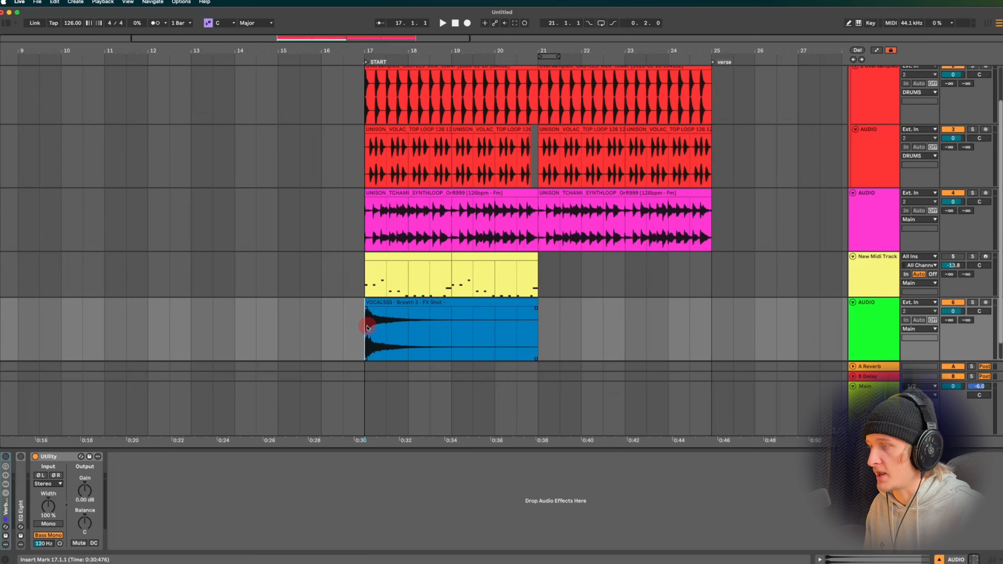
key("plus")
key("space")
scroll(365, 331, "down", 2)
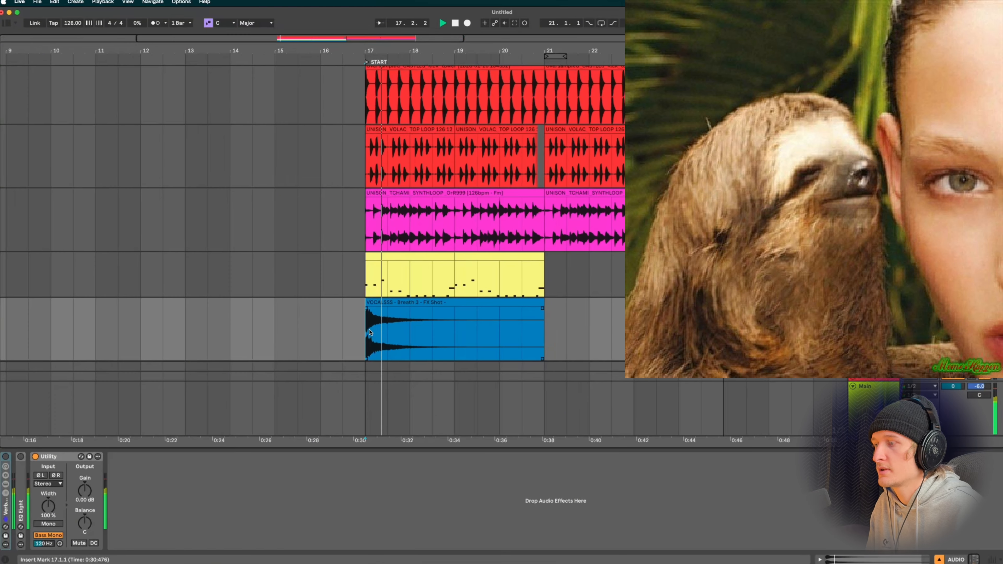
scroll(365, 333, "down", 2)
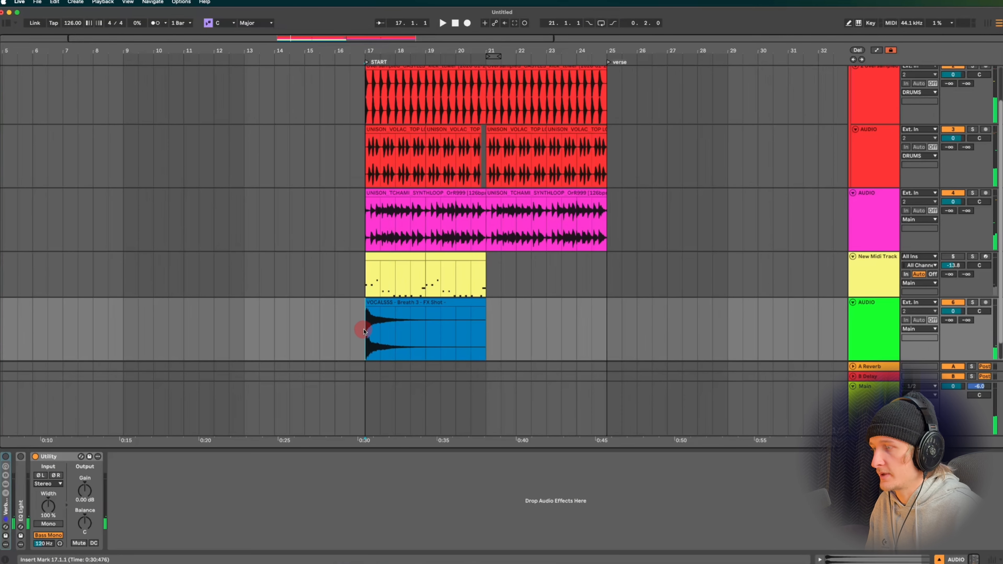
scroll(364, 331, "up", 2)
key("space")
left_click_drag(953, 311, 953, 327)
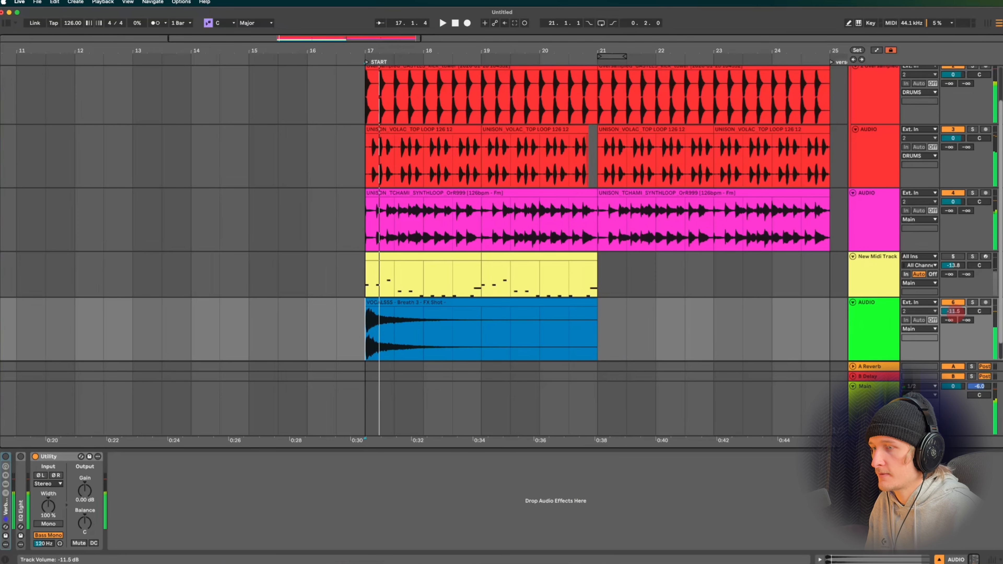
key("space")
key("space")
scroll(486, 354, "right", 3)
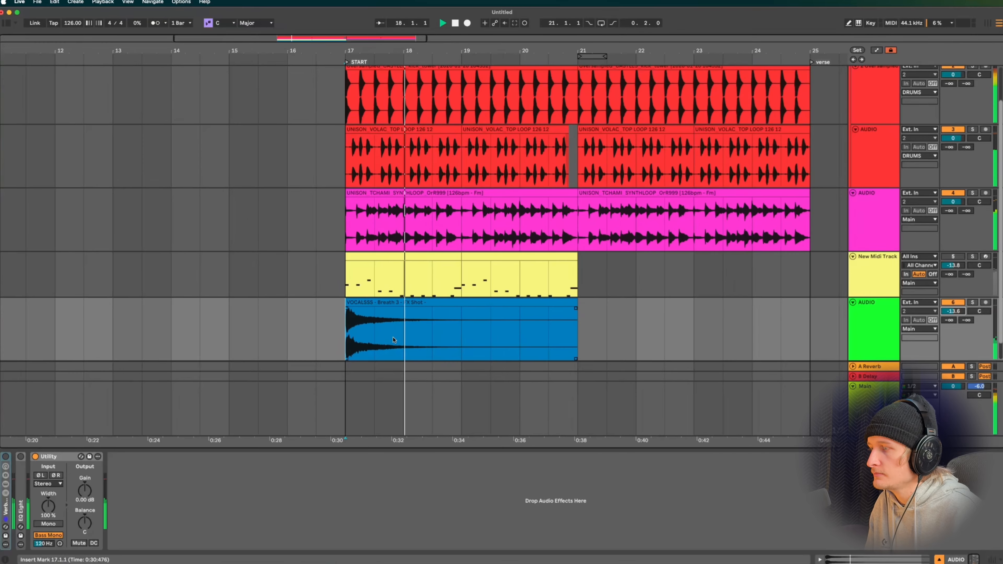
Copy the gain-modulated Utility from the synth loop track and paste it after the existing Utility on the breath track.
left_click(353, 224)
key("space")
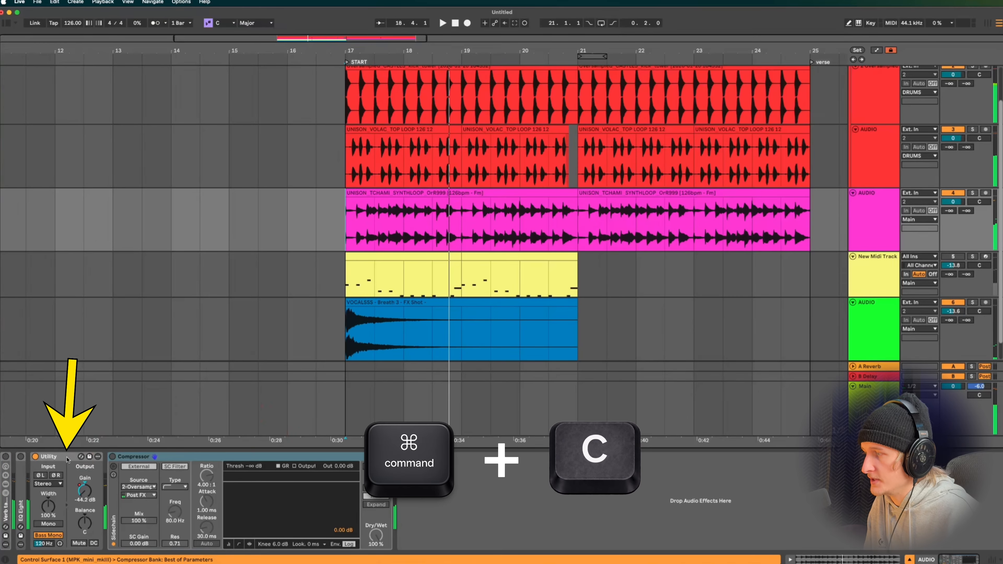
left_click(73, 456)
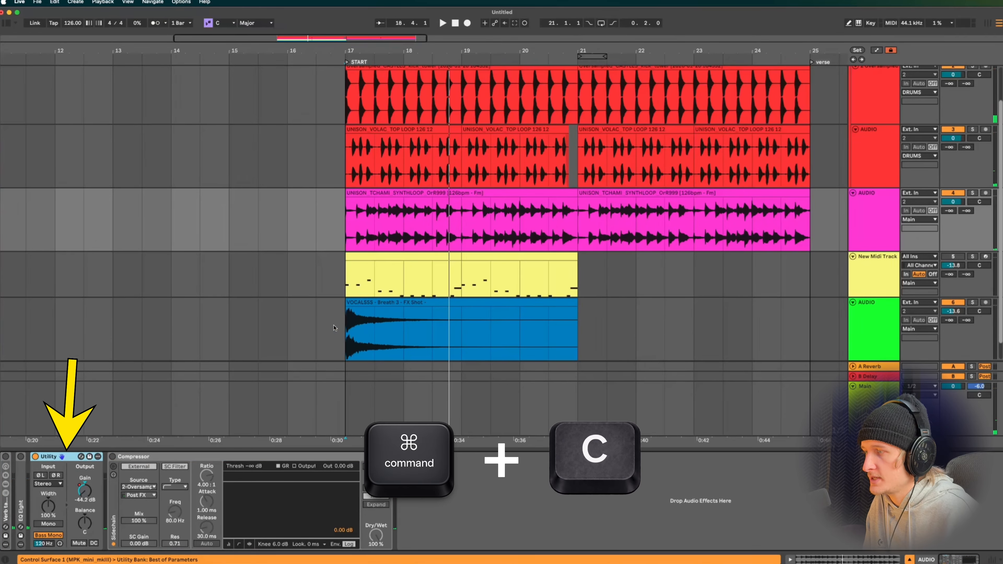
scroll(345, 328, "up", 3)
left_click(343, 328)
left_click(406, 507)
key("super+v")
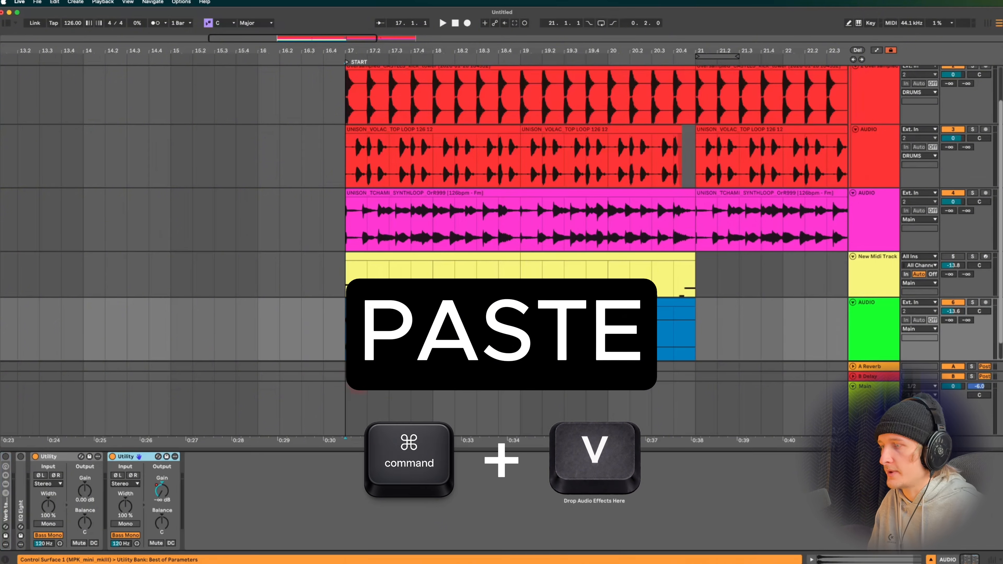
Play the breath clip from bar 17 and raise its track volume to about -12.6 dB.
left_click(361, 329)
scroll(353, 328, "up", 2)
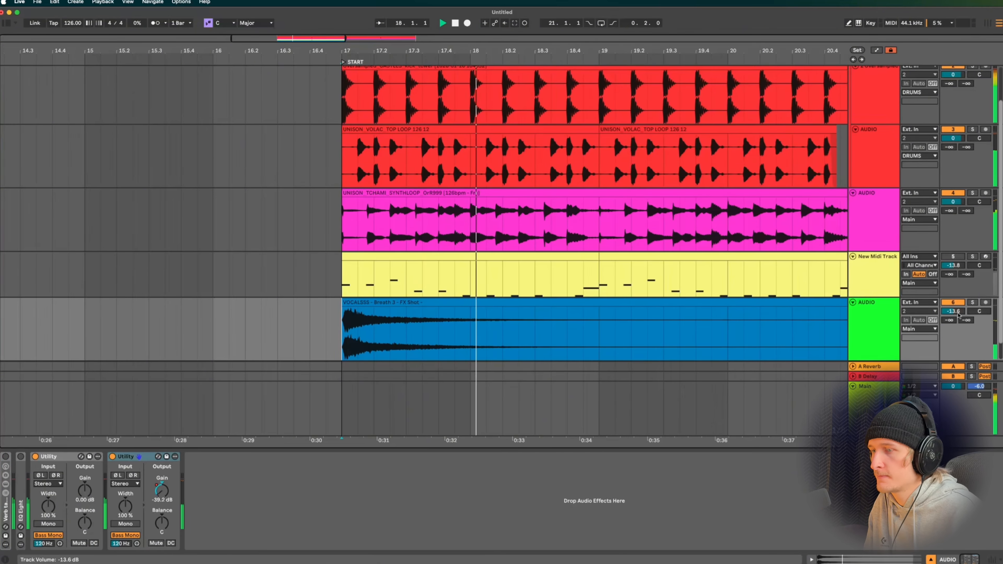
left_click_drag(958, 315, 958, 310)
Select bars 17 to 19 of the breath clip and duplicate them so the breath repeats at bar 19.
scroll(687, 322, "down", 2)
left_click(586, 322)
key("space")
left_click_drag(627, 320, 515, 328)
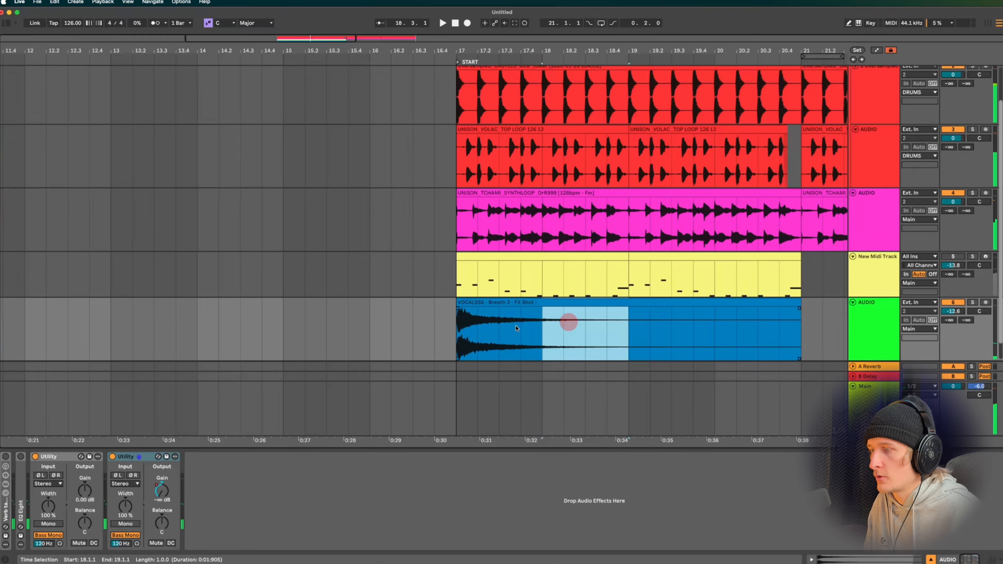
left_click(457, 327, "shift")
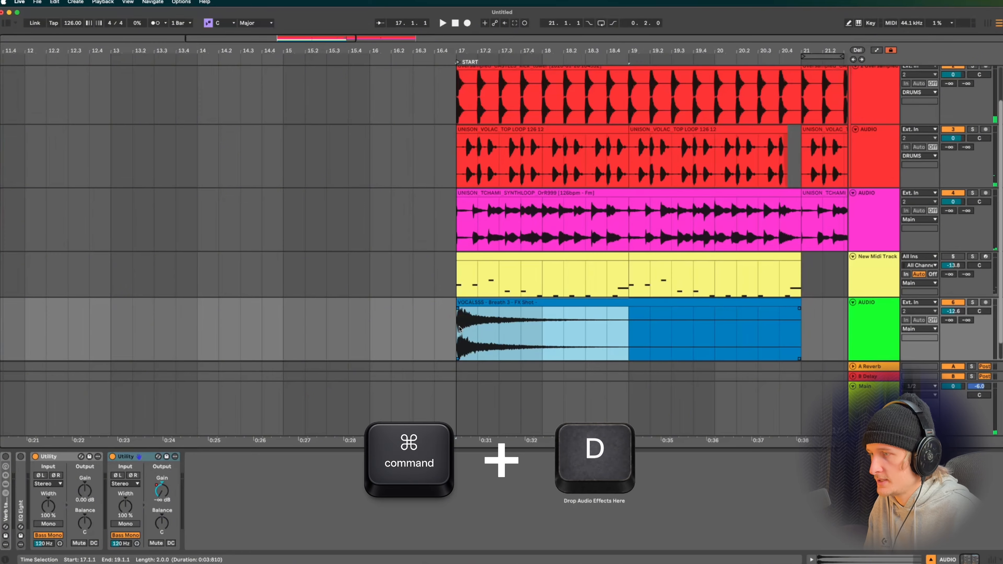
key("super+d")
Nudge the second breath clip slightly ahead of bar 19 and play across the transition from bar 18.
left_click(622, 318)
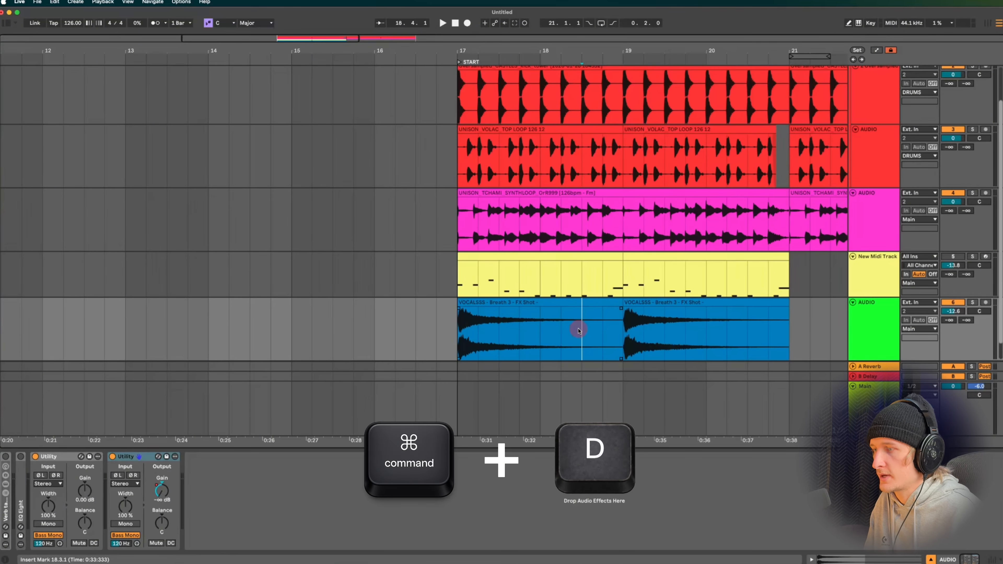
key("space")
scroll(586, 336, "down", 3)
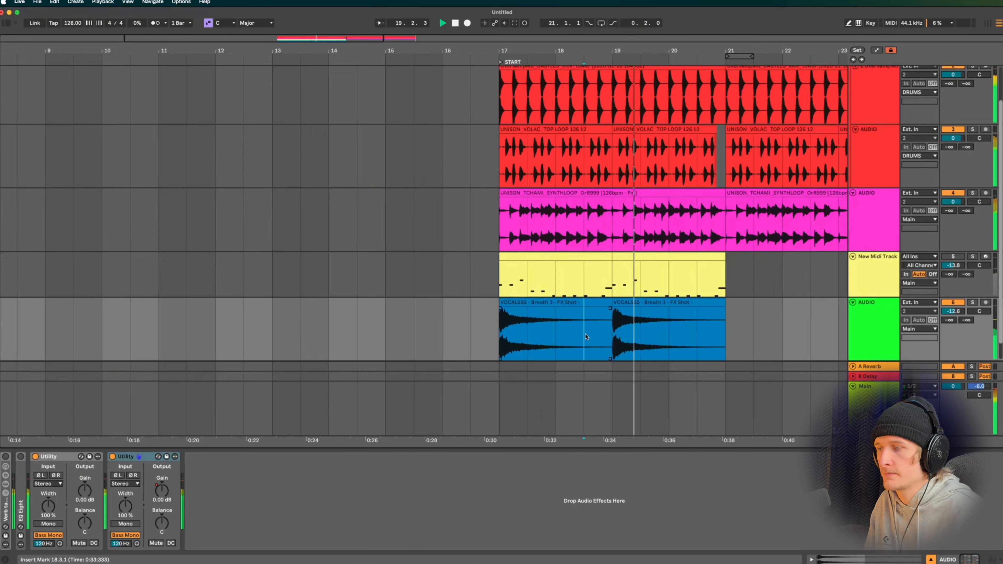
scroll(586, 336, "up", 2)
scroll(602, 321, "up", 5)
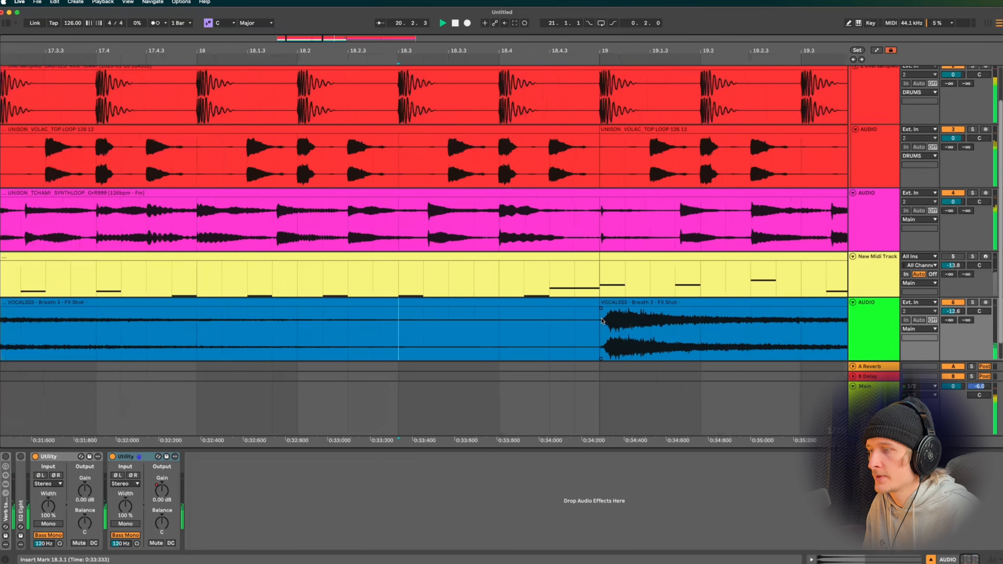
scroll(602, 321, "down", 4)
left_click(566, 331)
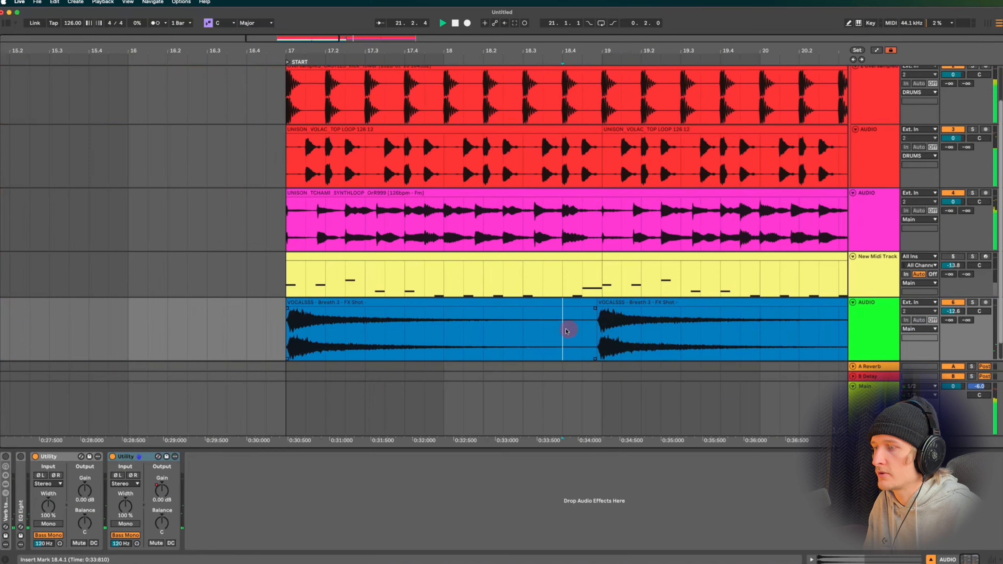
key("space")
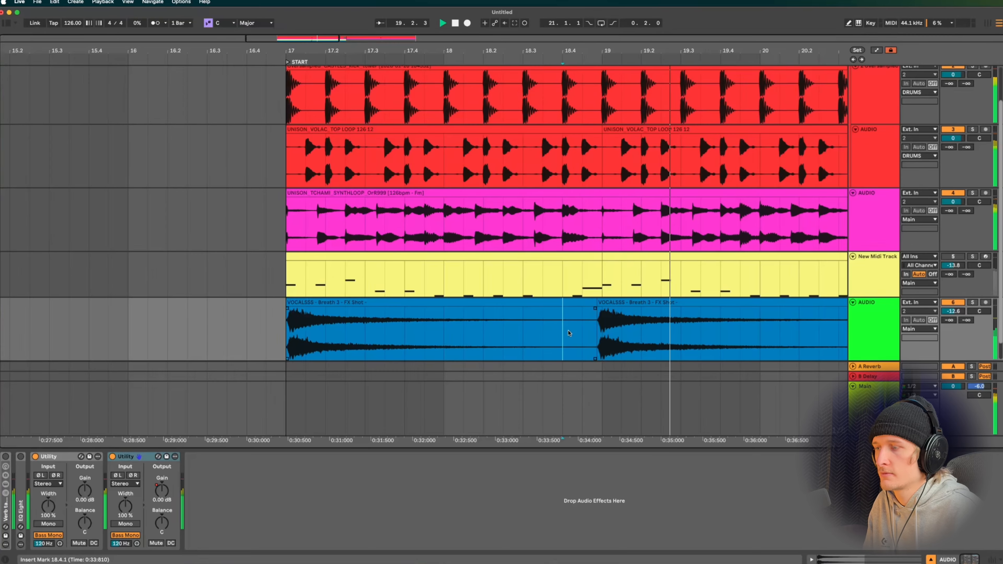
Search the VOCALSSS - Oxytocin folder for "sweep" and place the Dustwave Sweep sample on a new audio track beneath the breath track.
scroll(568, 333, "down", 4)
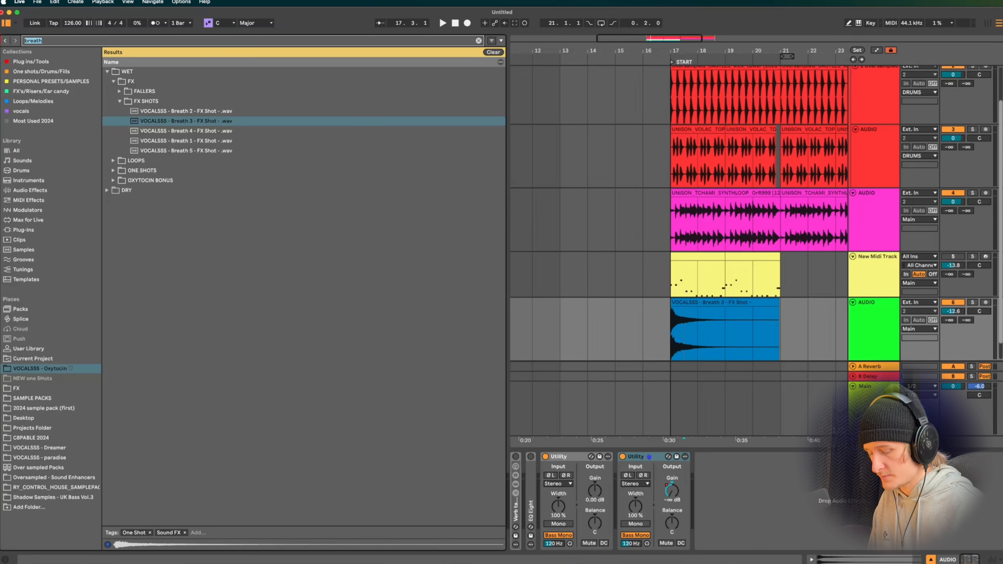
type("sweep")
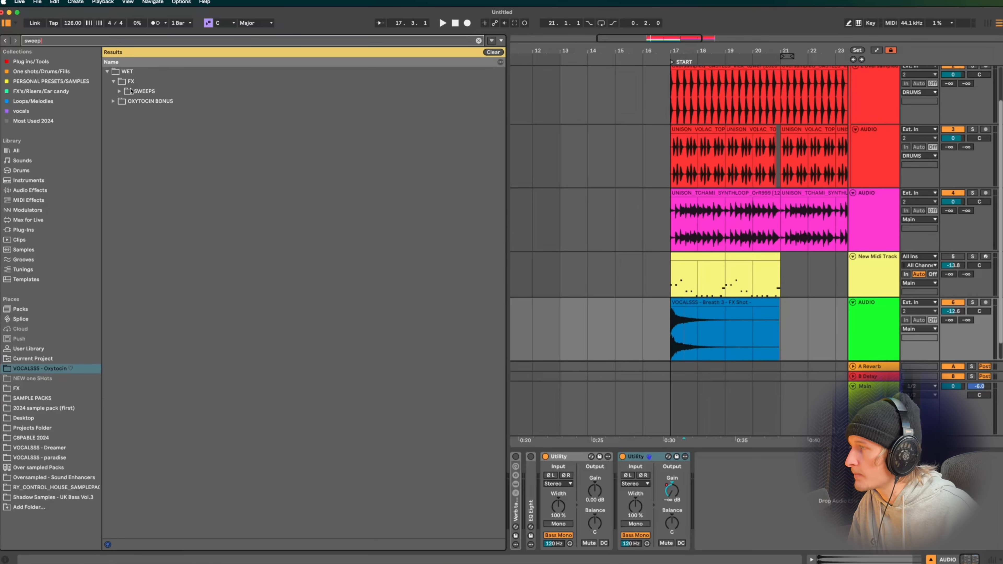
left_click(132, 91)
left_click_drag(181, 121, 759, 356)
Align the Dustwave Sweep clip so that it ends exactly at bar 21.
left_click_drag(707, 307, 687, 311)
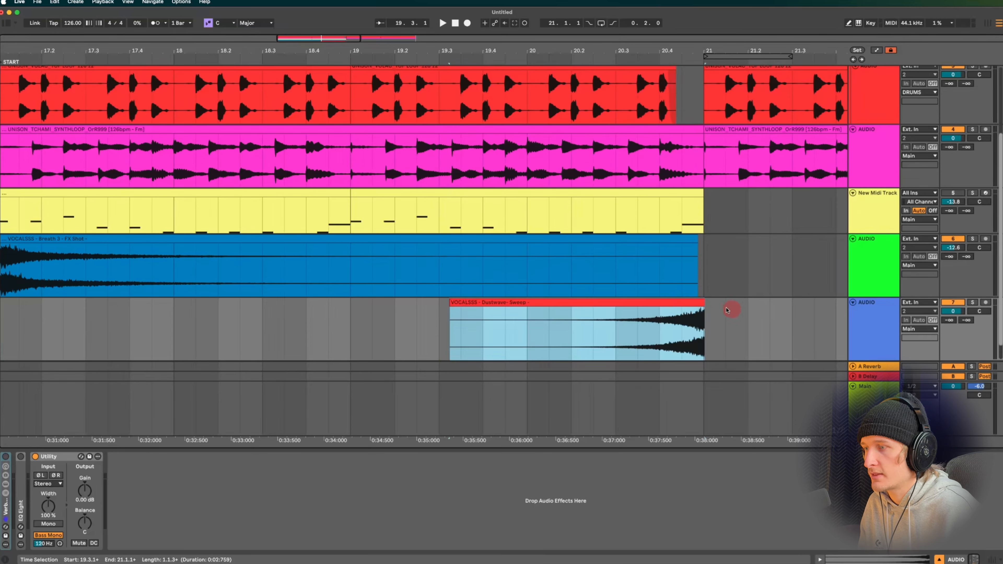
scroll(705, 312, "up", 5)
scroll(705, 312, "up", 4)
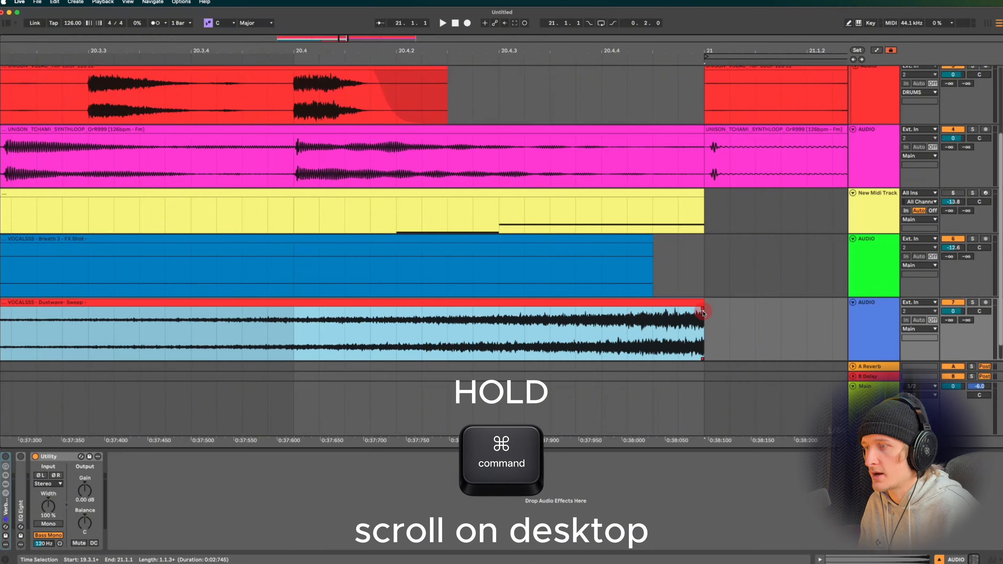
scroll(701, 313, "down", 5)
scroll(701, 313, "down", 3)
Play the arrangement from bar 19 and lower the sweep track's volume to -9.9 dB.
left_click(596, 320)
key("space")
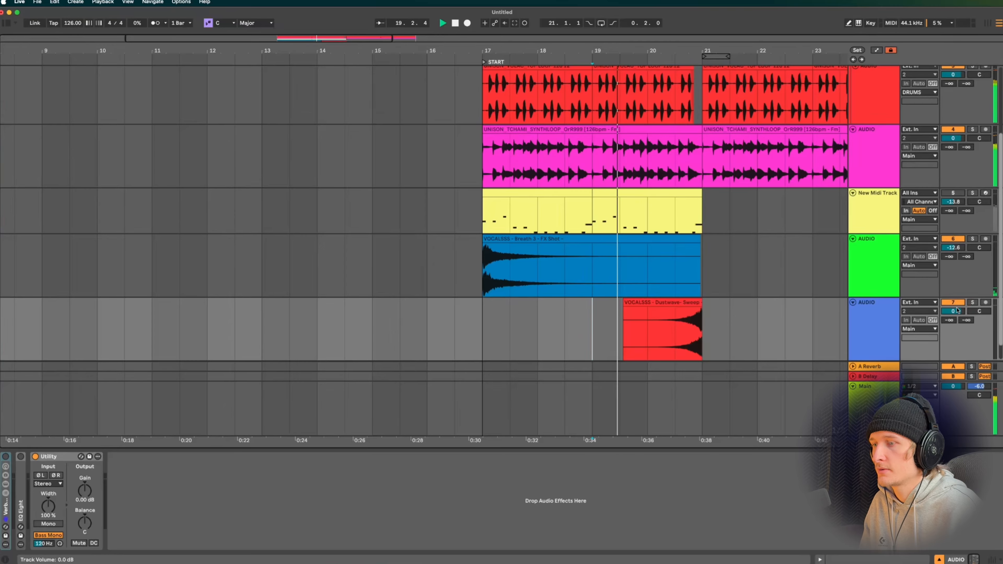
left_click_drag(953, 310, 953, 316)
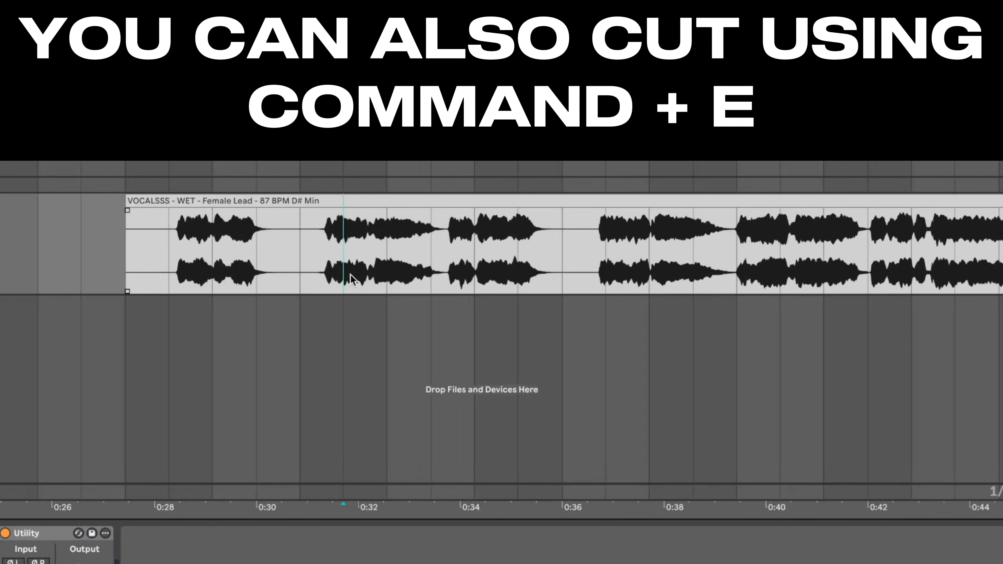
Split the Female Lead vocal clip at two points and trim the start of the piece after the first cut.
key("super+e")
left_click_drag(344, 202, 382, 202)
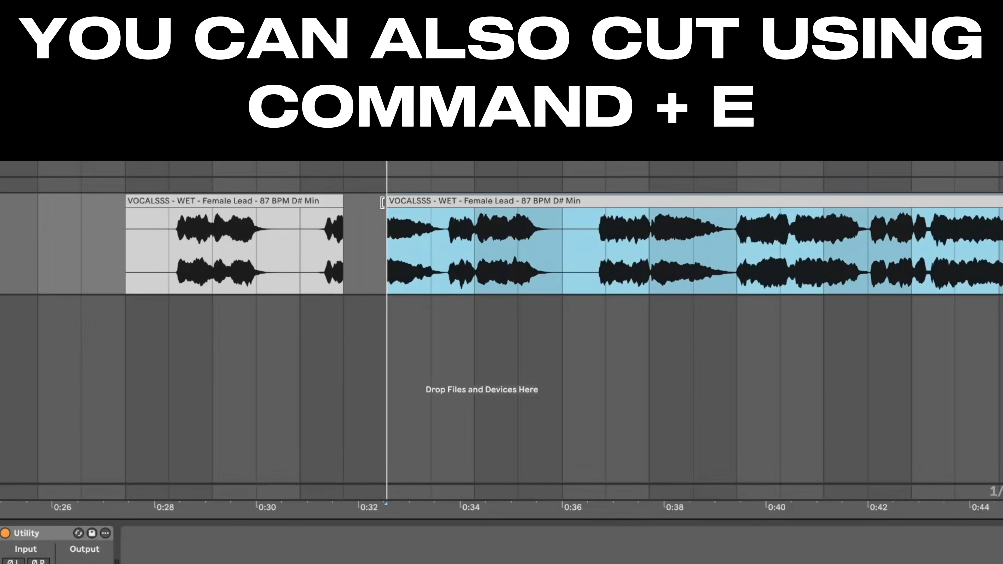
left_click(519, 241)
key("super+e")
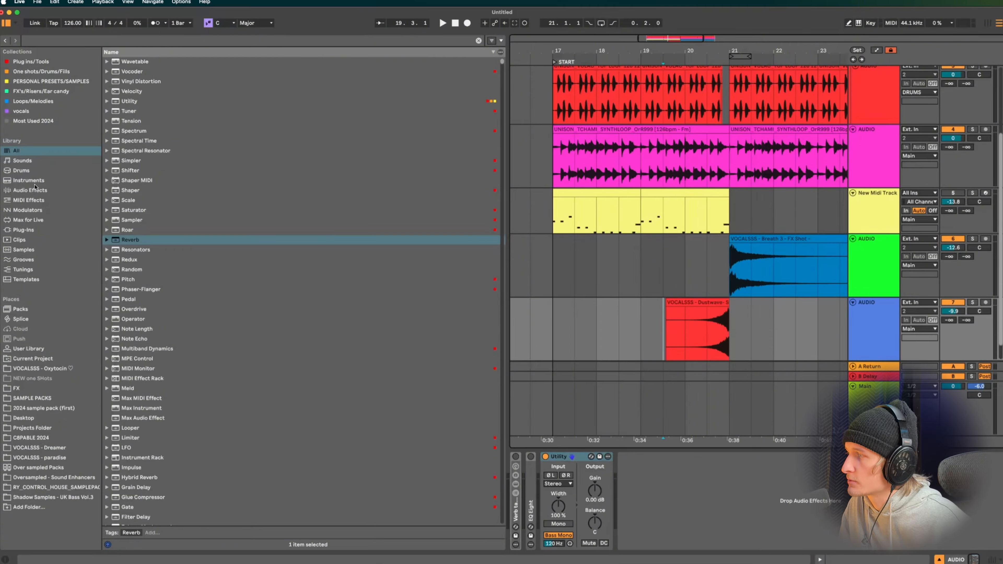
Find the Reverb audio effect, add it after the Utility on the sweep track, and play the transition into bar 21.
left_click(34, 191)
type("rever")
left_click(137, 102)
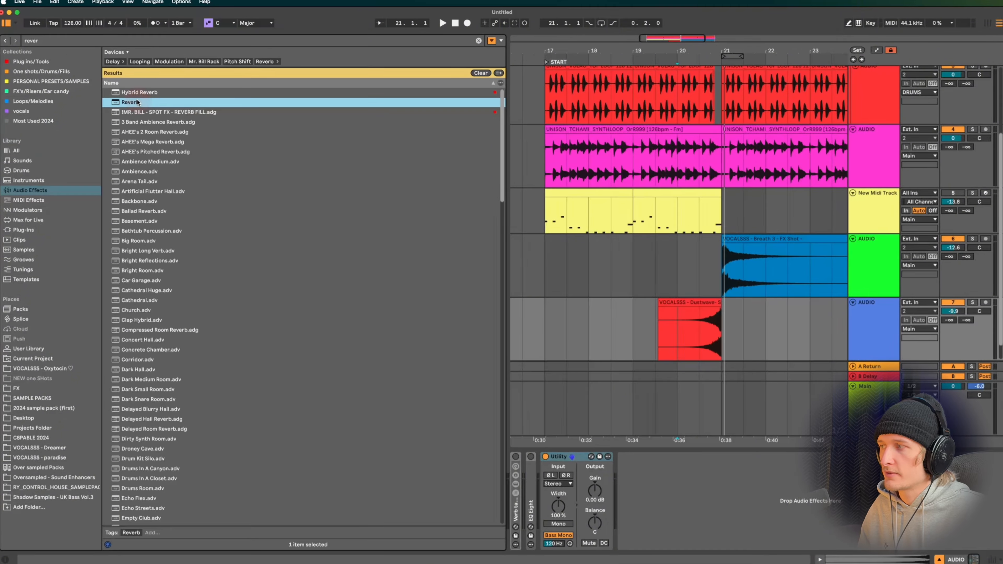
left_click(6, 22)
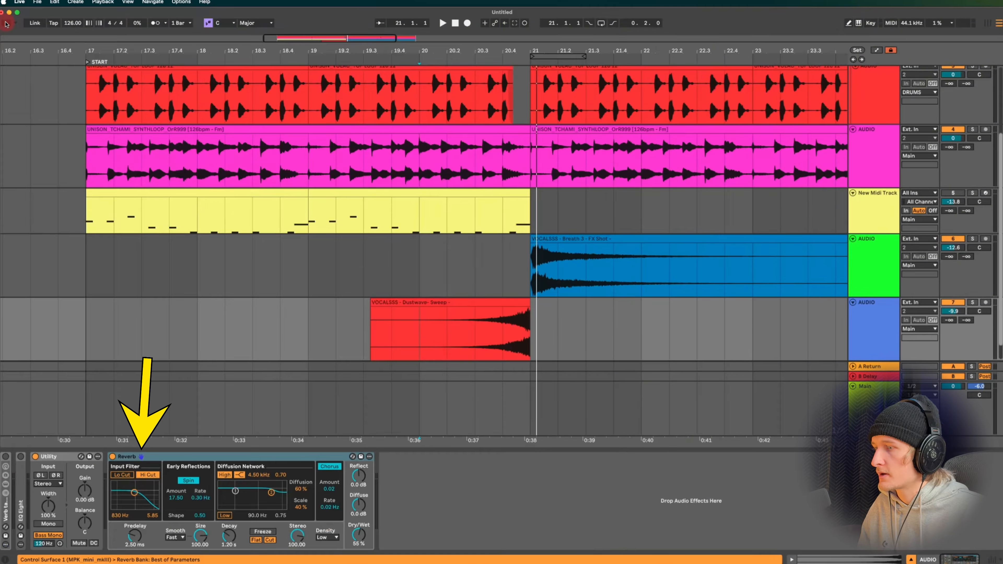
left_click(476, 334)
key("space")
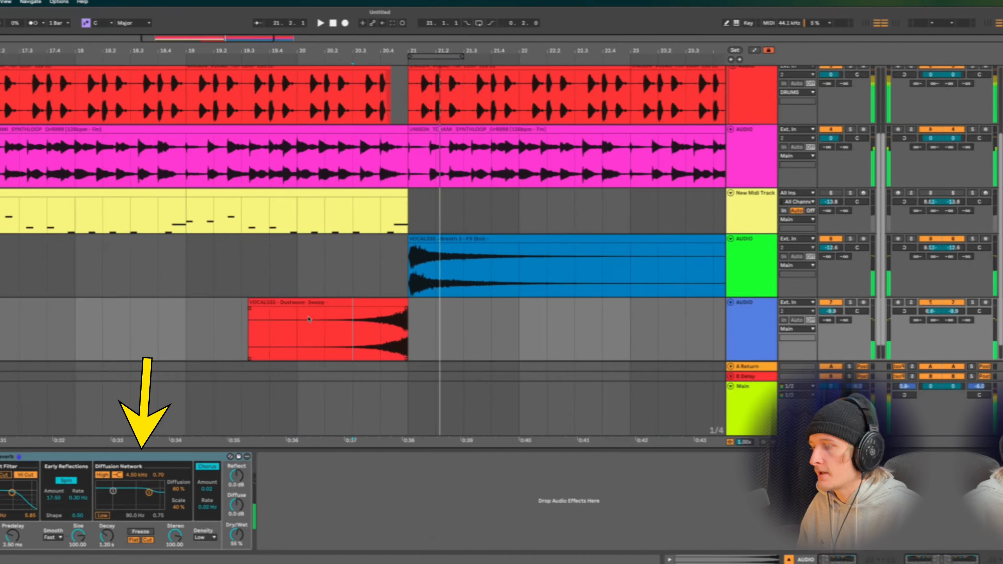
Hot-swap the sweep track's Reverb, browse its presets from Ambience Medium onwards, and load Concert Hall.
left_click(323, 345)
left_click(352, 456)
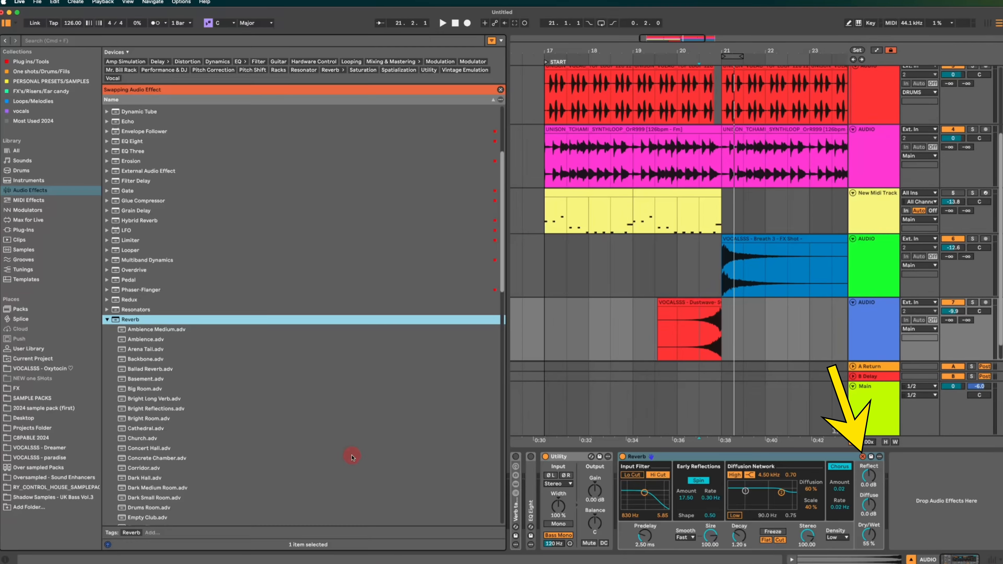
left_click(862, 457)
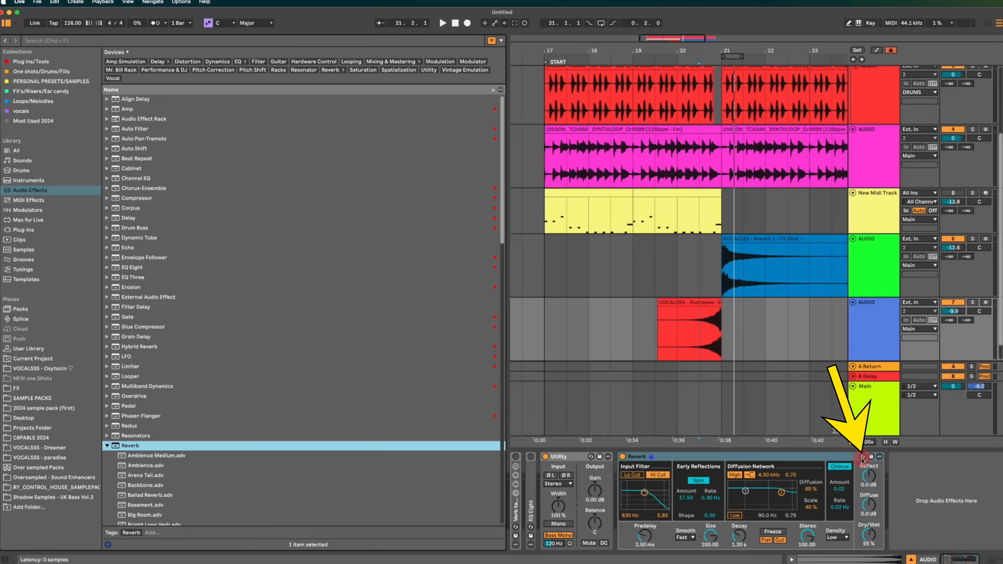
left_click(862, 457)
left_click(143, 333)
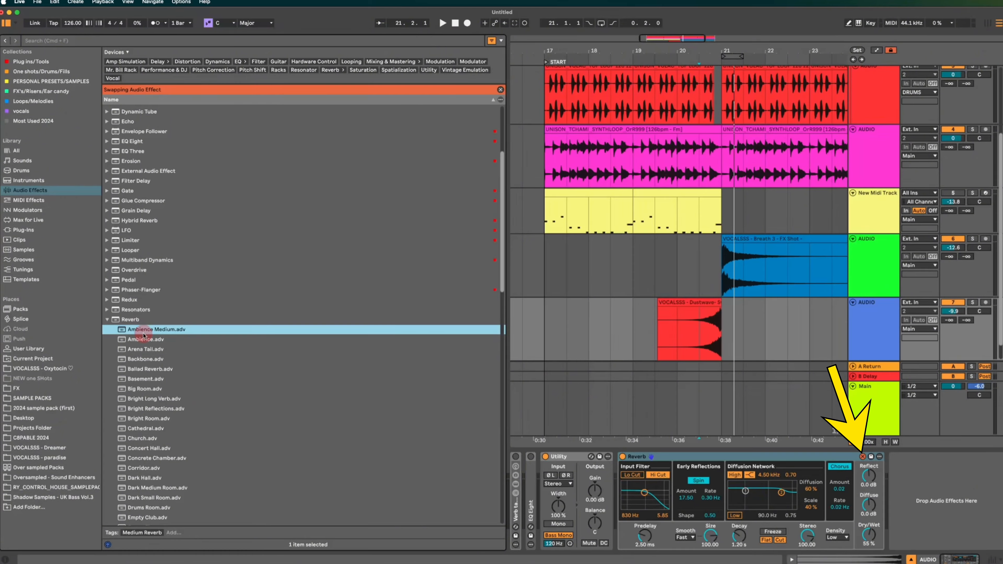
scroll(135, 329, "down", 5)
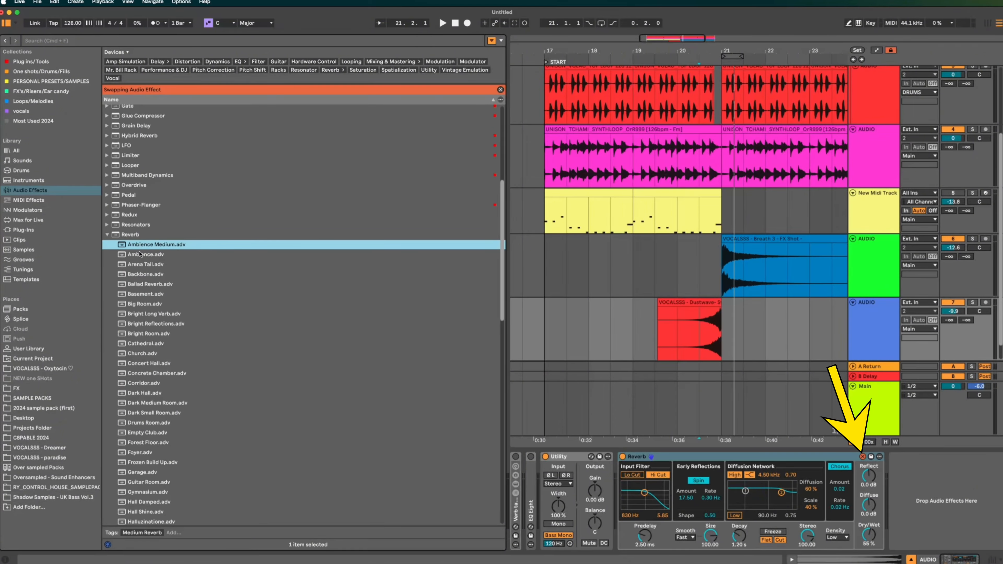
left_click(143, 255)
scroll(165, 281, "down", 2)
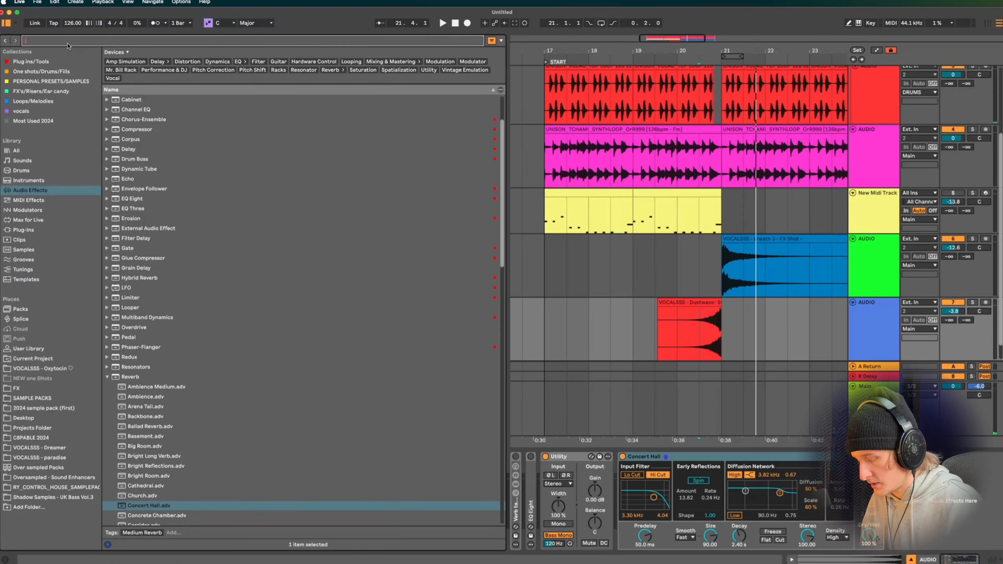
Search the audio effects for "dub ec", load Dub Echo.adg after the Reverb on the sweep track, and play the result.
type("dub ec")
key("Down")
key("Down")
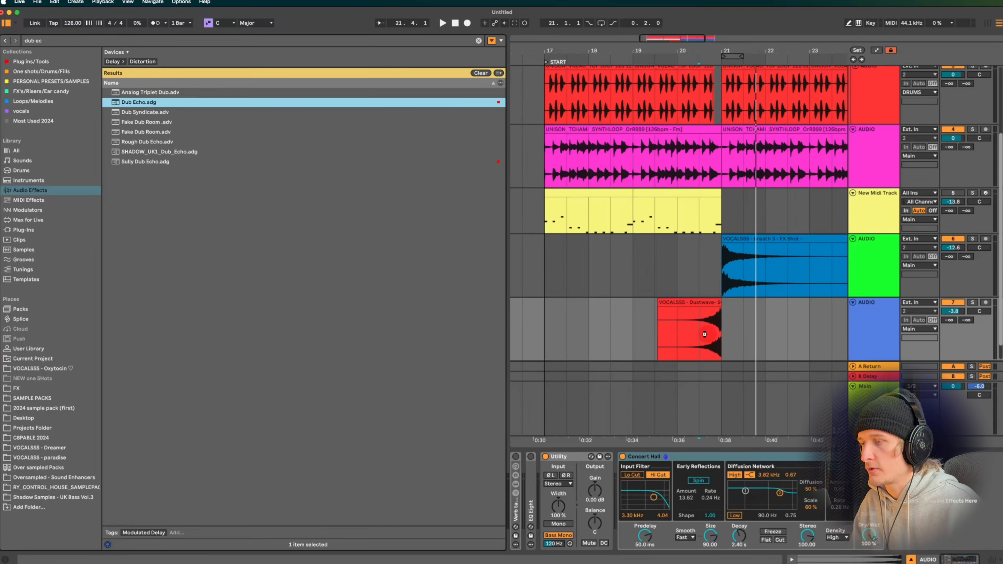
key("Return")
left_click(6, 23)
key("space")
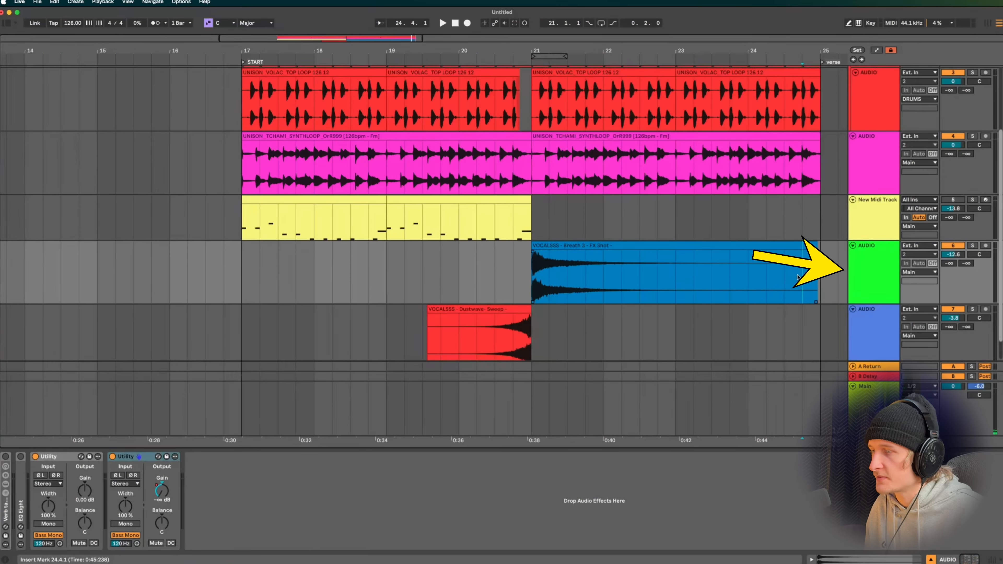
Group the breath and sweep tracks and name the group FX.
left_click(878, 272)
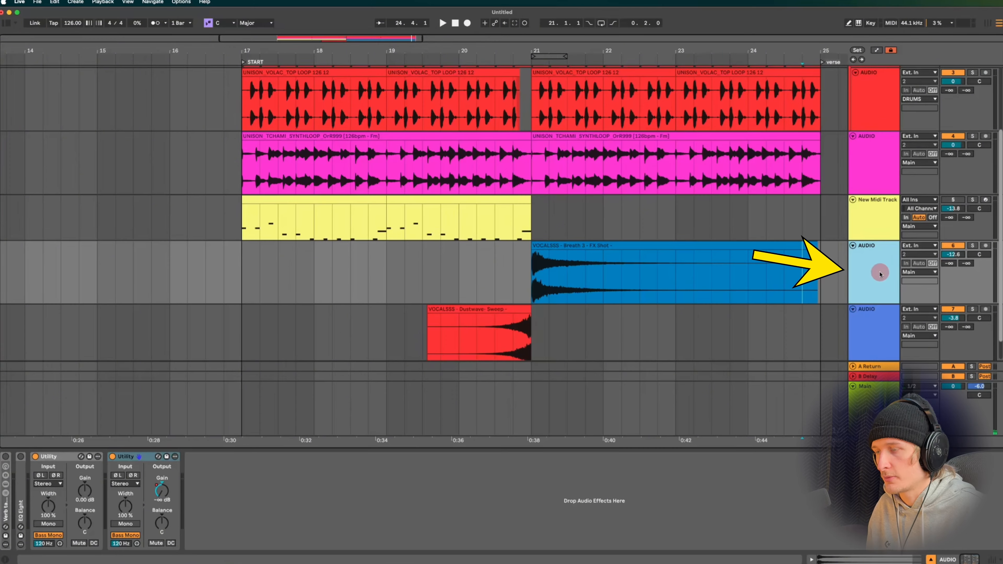
left_click(883, 325, "shift")
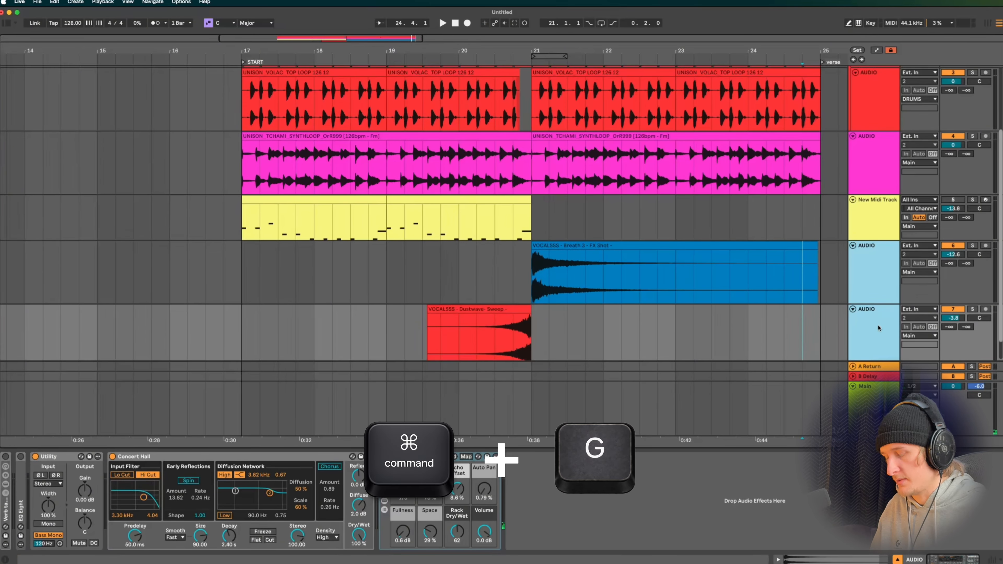
key("super+g")
left_click(884, 252)
scroll(868, 245, "down", 2)
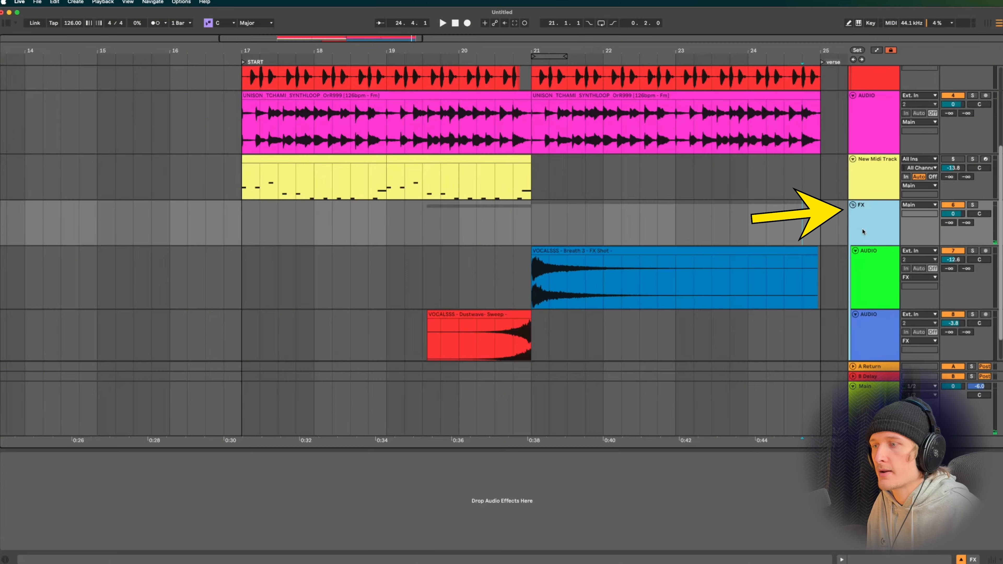
Colour the FX group light green, assign that colour to its grouped tracks and clips, and leave the group folded.
right_click(861, 211)
left_click(903, 373)
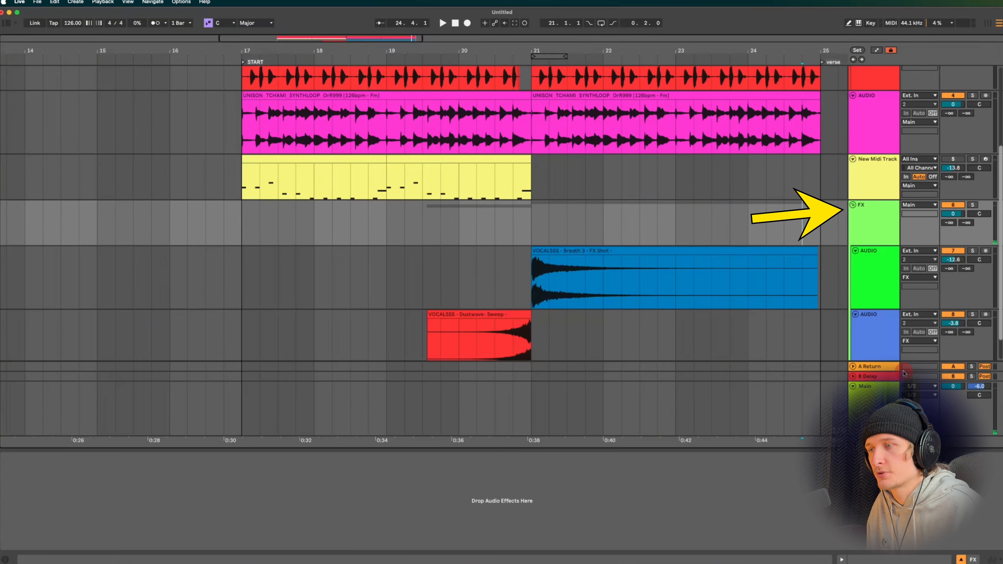
left_click(879, 215)
right_click(880, 214)
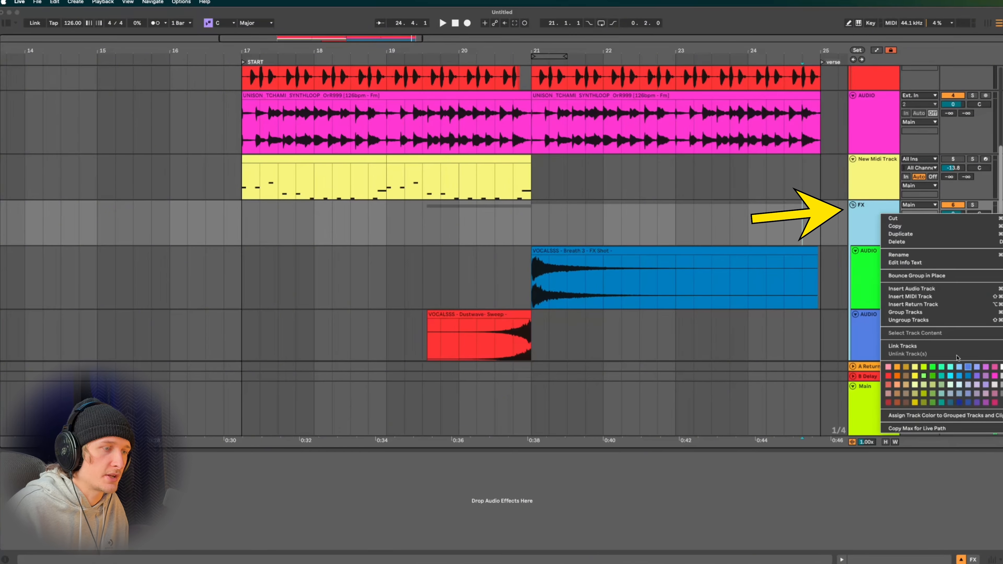
left_click(849, 203)
left_click(852, 205)
right_click(855, 207)
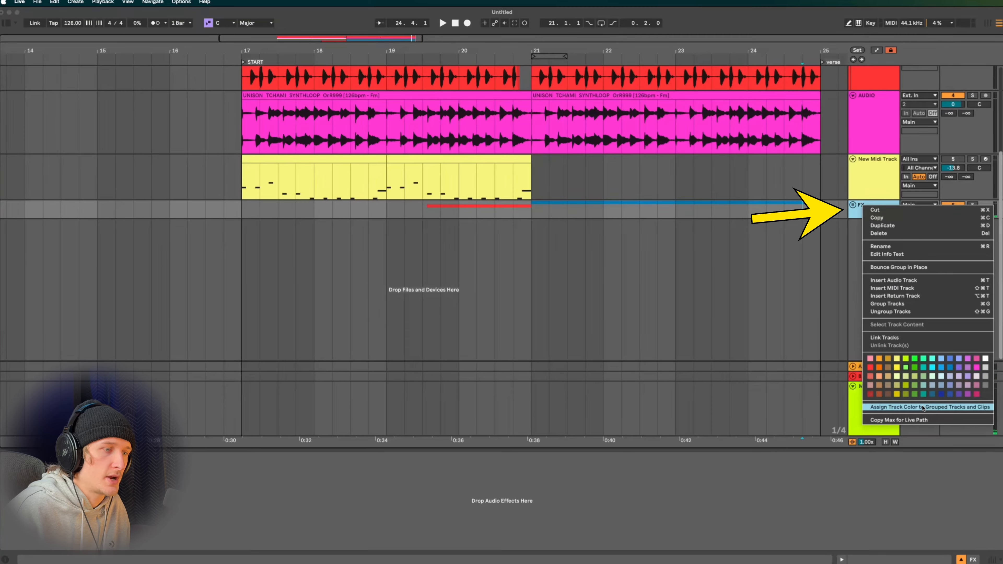
left_click(893, 407)
left_click(853, 205)
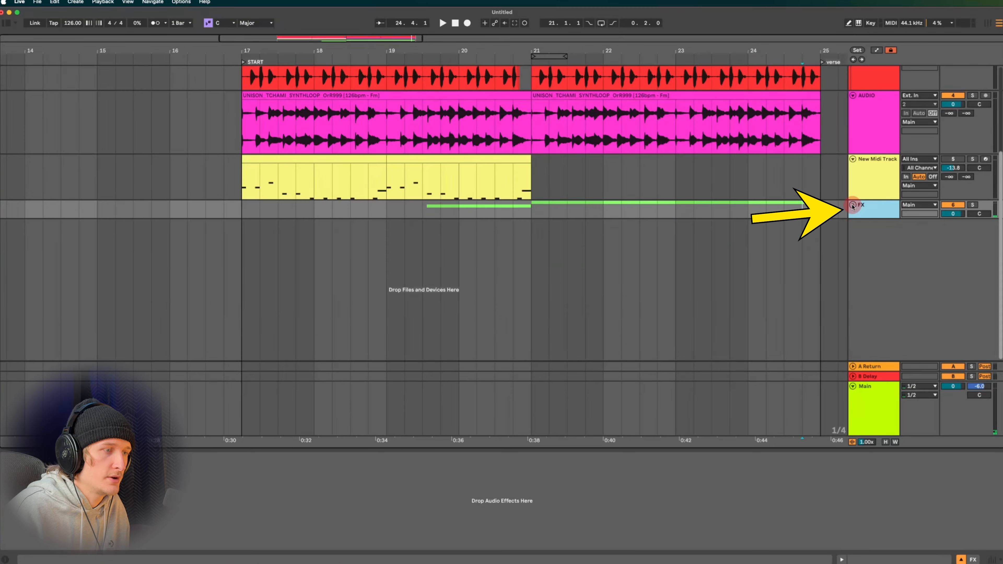
left_click(852, 205)
left_click(853, 205)
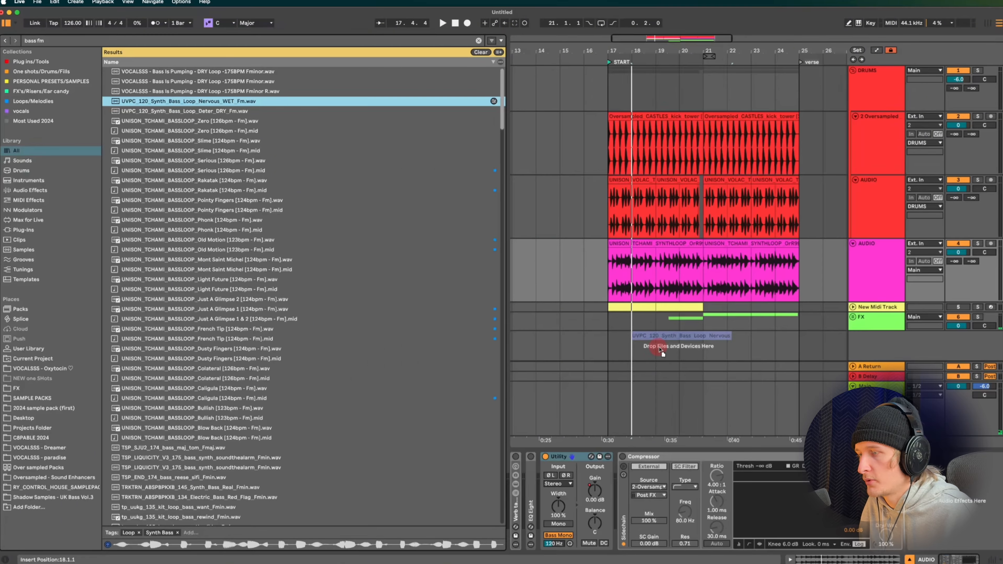
Place the UVPC_120_Synth_Bass_Loop_Nervous_WET_Fm.wav loop on a new audio track at bar 17 and warp it in Complex Pro mode.
mouse_move(633, 344)
left_mouse_down()
mouse_move(606, 346)
mouse_move(643, 347)
left_mouse_up()
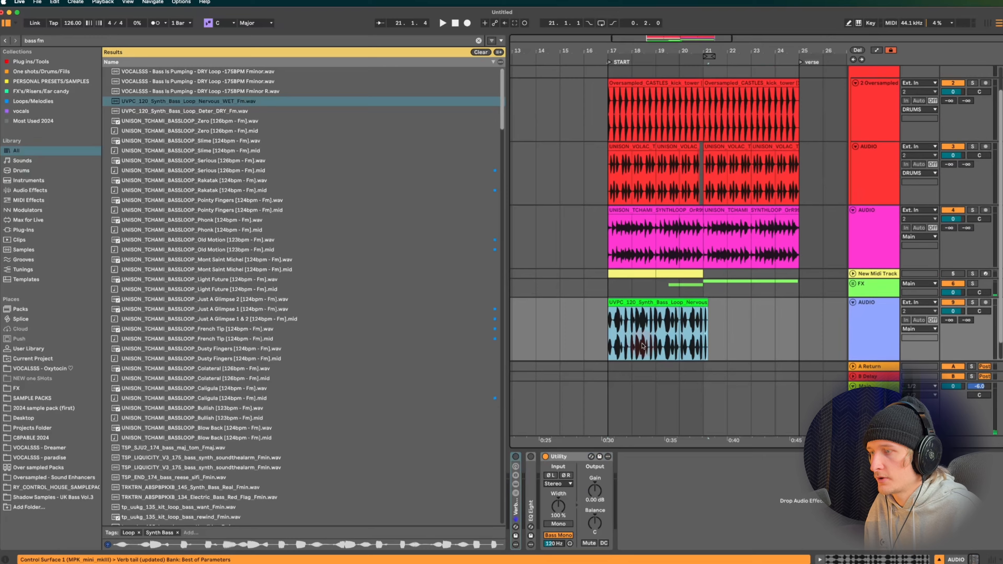
double_click(632, 302)
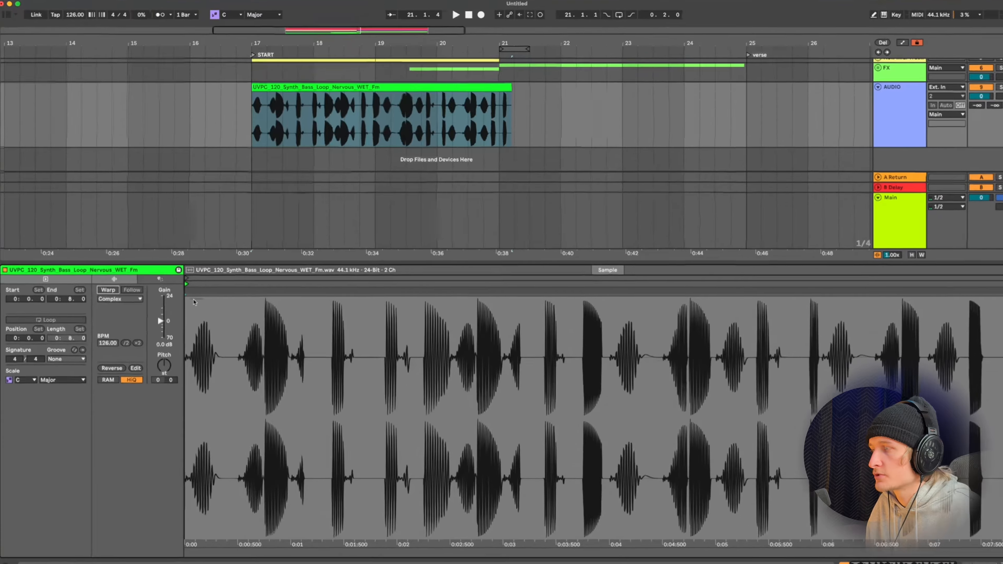
left_click(107, 290)
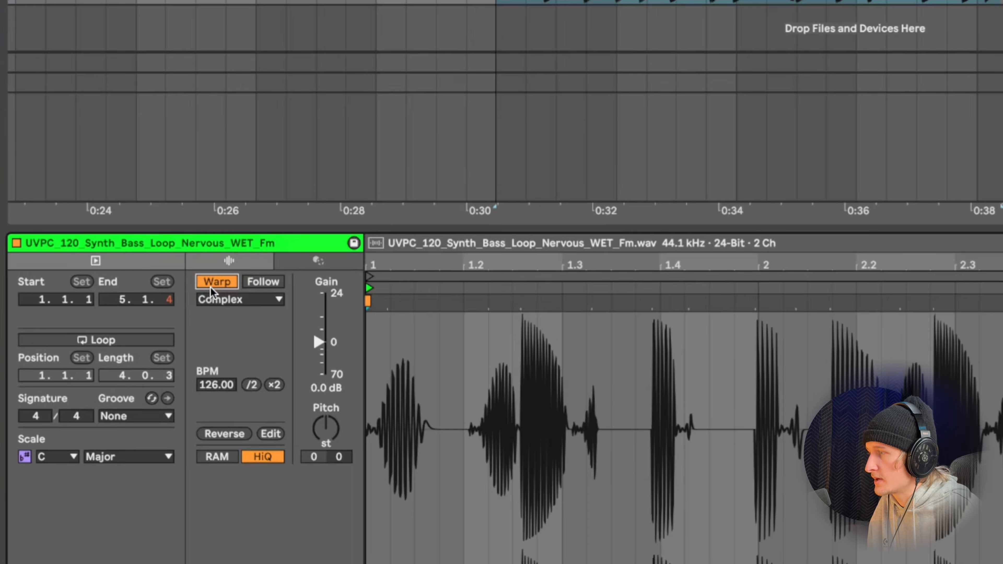
left_click(225, 301)
left_click(236, 395)
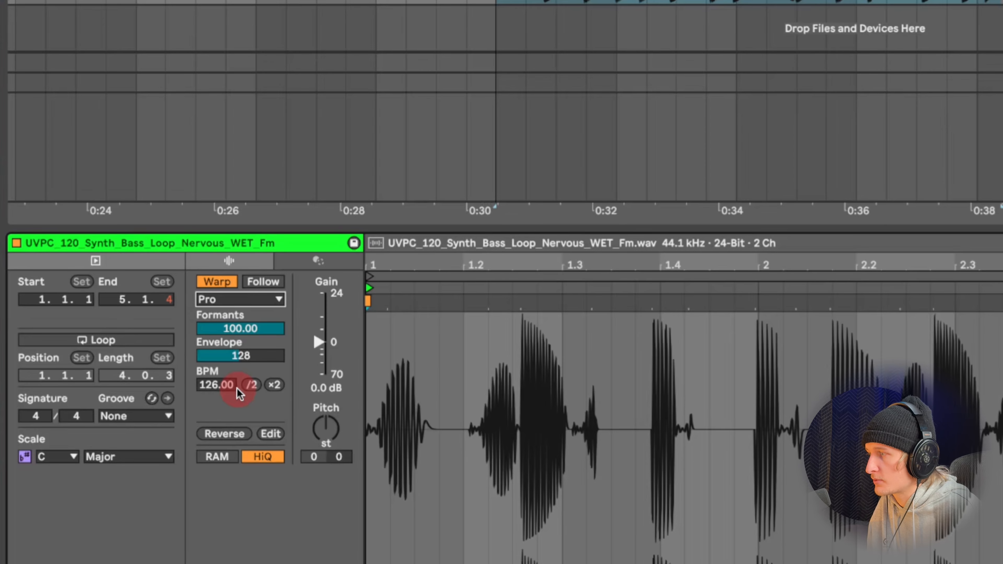
left_click_drag(241, 328, 240, 355)
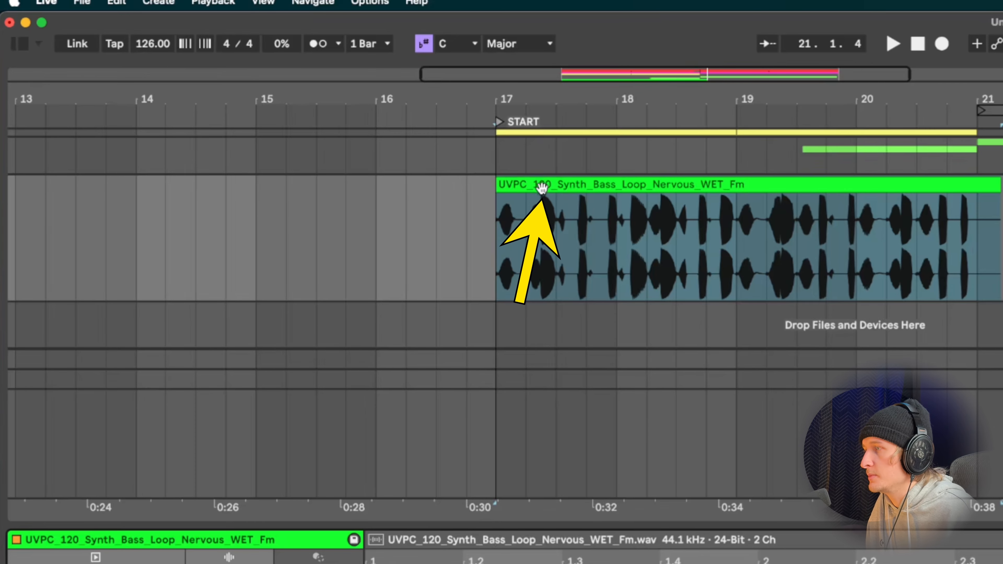
Trim the end of the Nervous synth bass loop clip to bar 21.
left_click(552, 189)
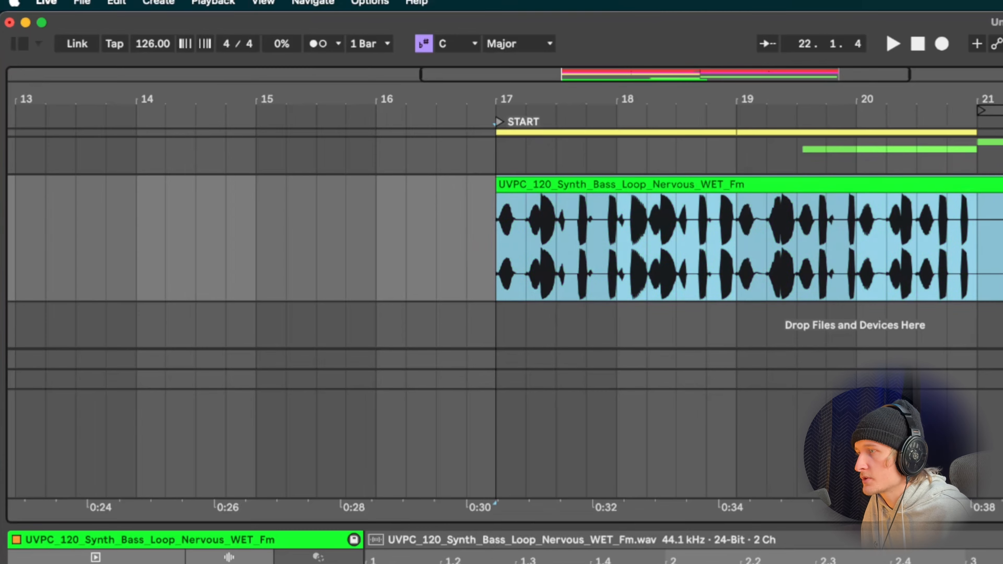
left_click_drag(999, 208, 984, 209)
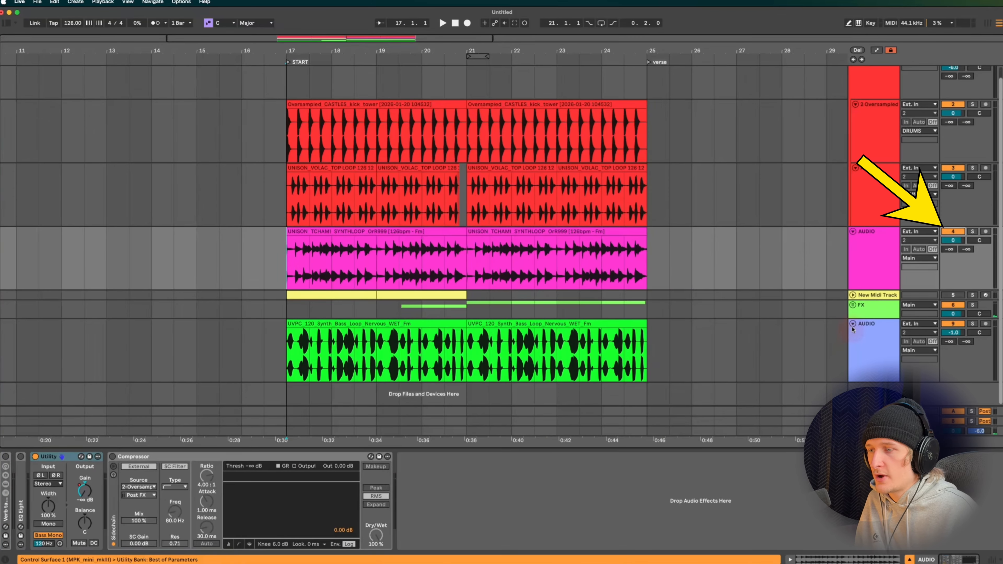
Fold the bass loop track and add a Reverb after the Compressor on the synth loop track.
left_click(852, 323)
left_click(138, 72)
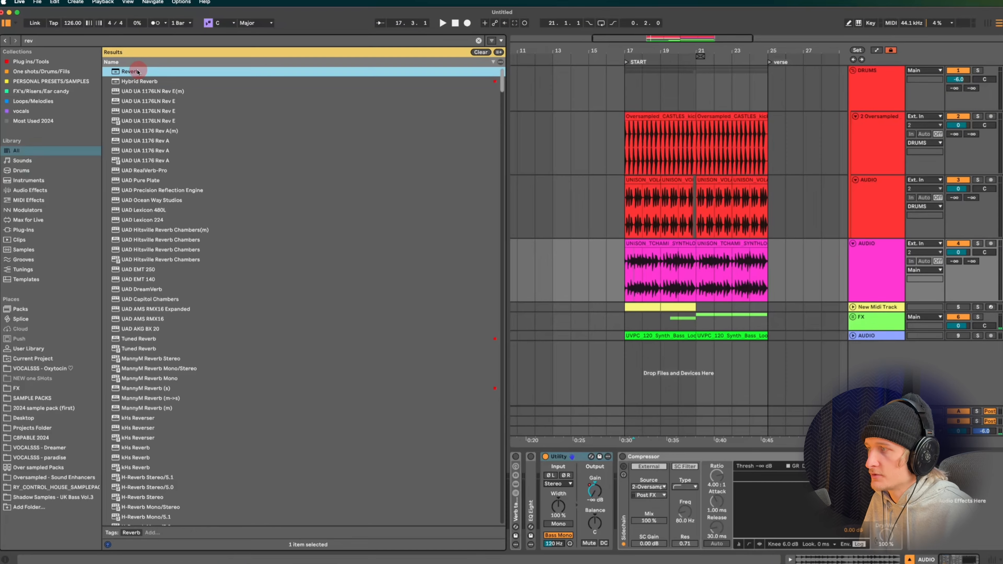
left_click_drag(138, 72, 705, 285)
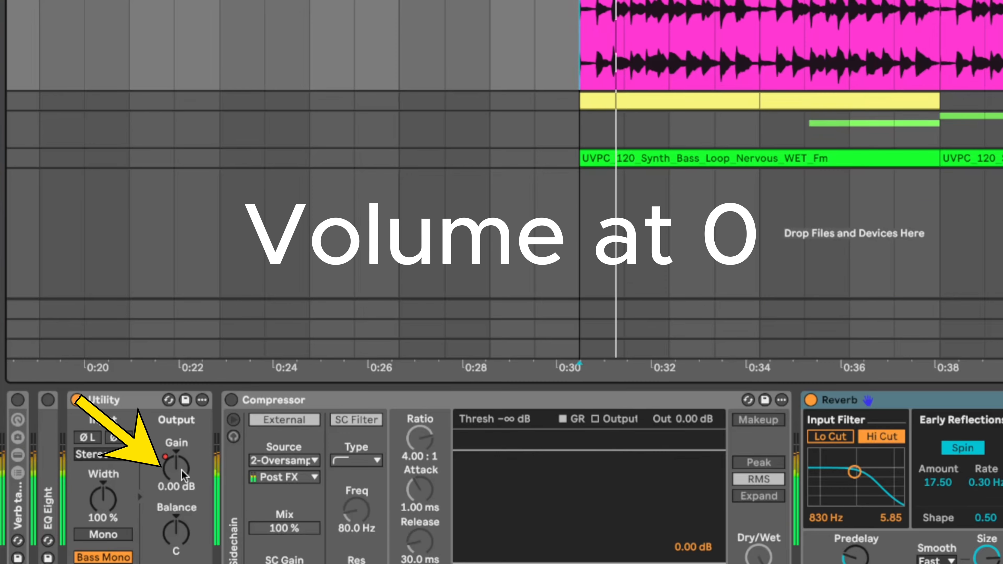
Lower the synth loop track's Utility gain to -inf dB, then bypass the Utility and audition the loop with the Compressor enabled.
left_click_drag(182, 474, 178, 464)
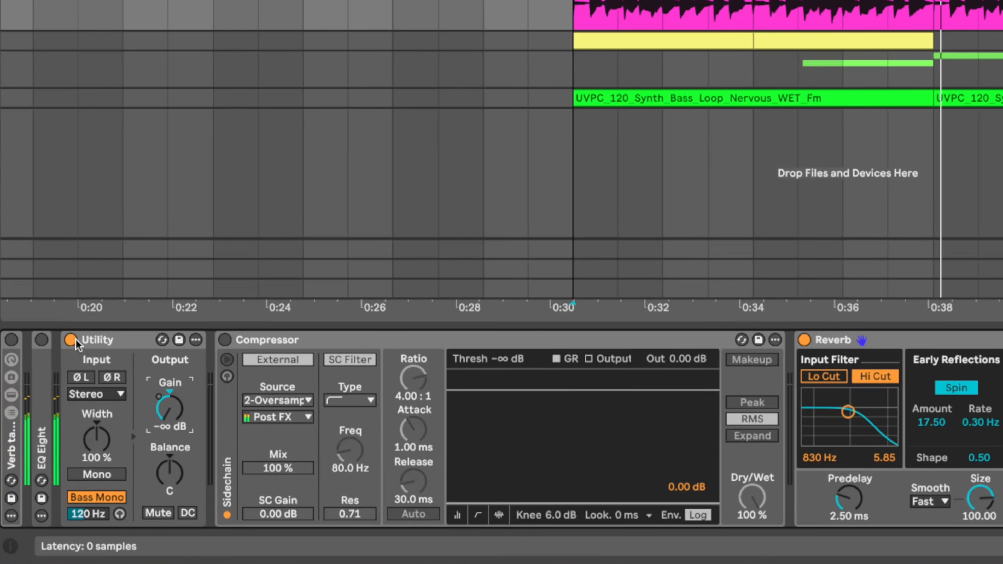
left_click(72, 339)
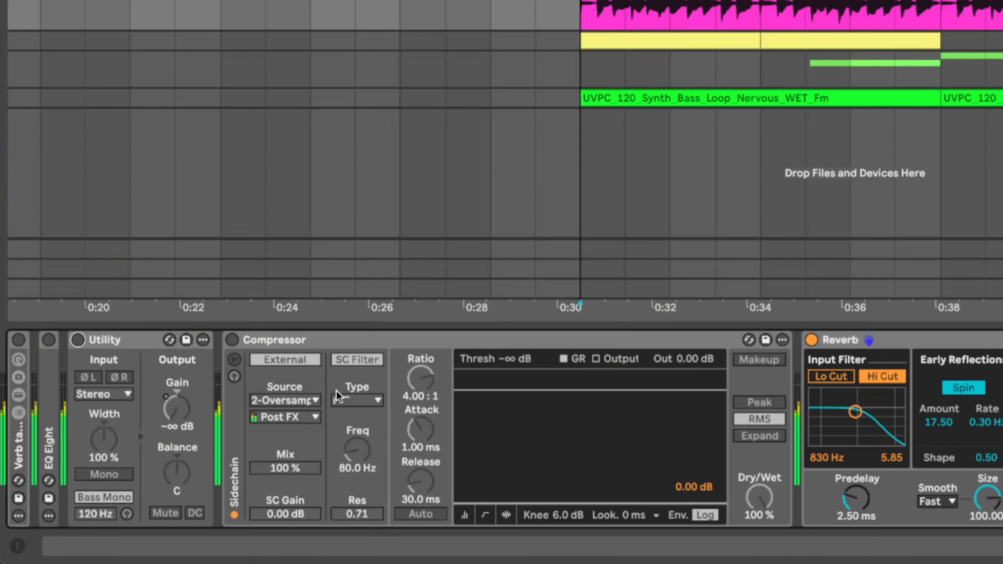
left_click(232, 339)
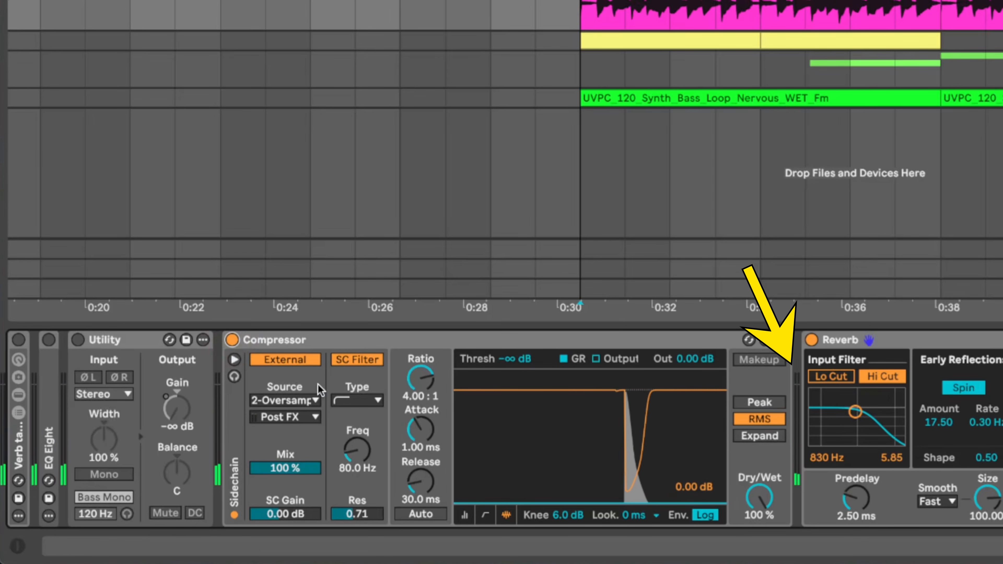
key("space")
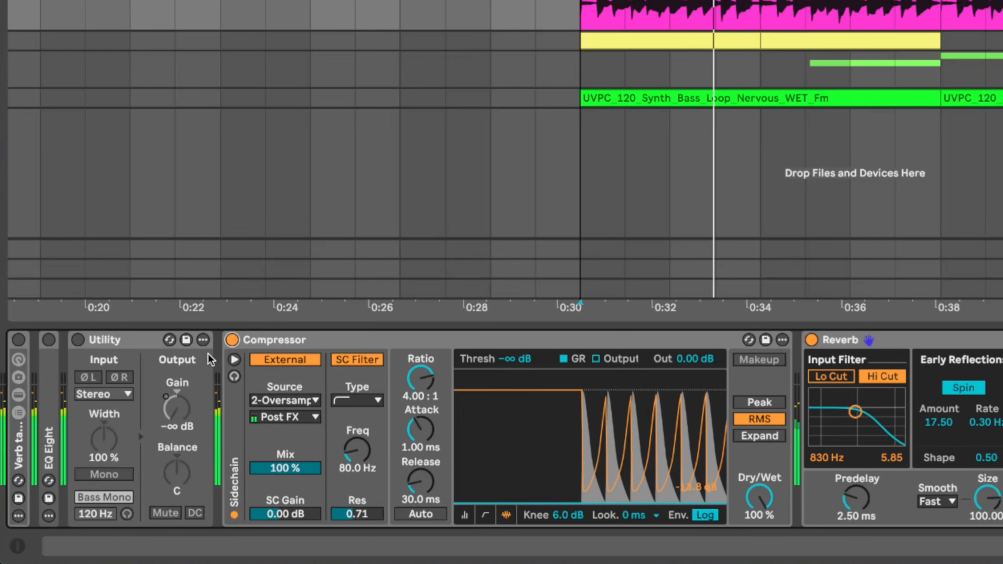
Bypass the Compressor and stop playback, then re-enable the Utility and open the options for its gain.
left_click(232, 340)
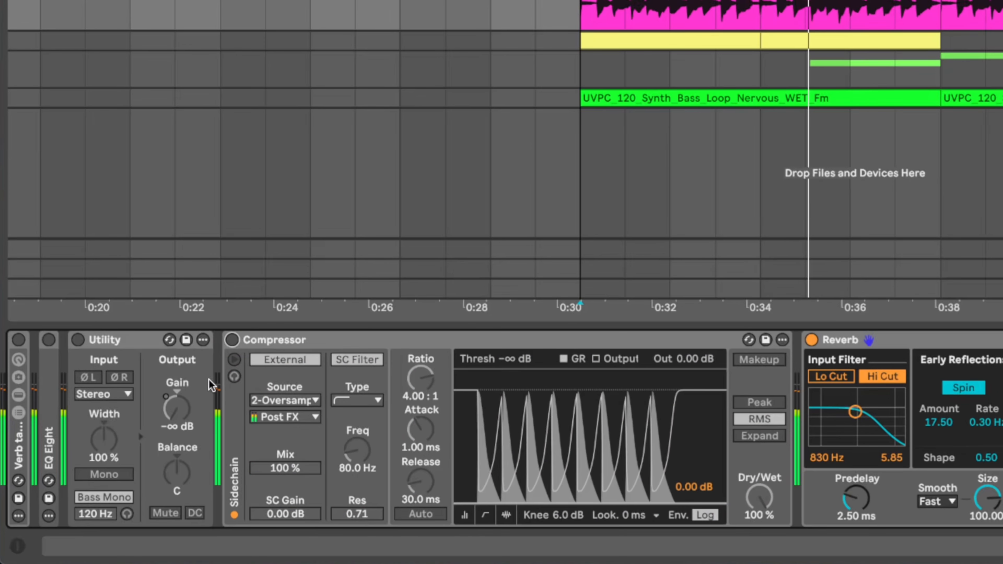
key("space")
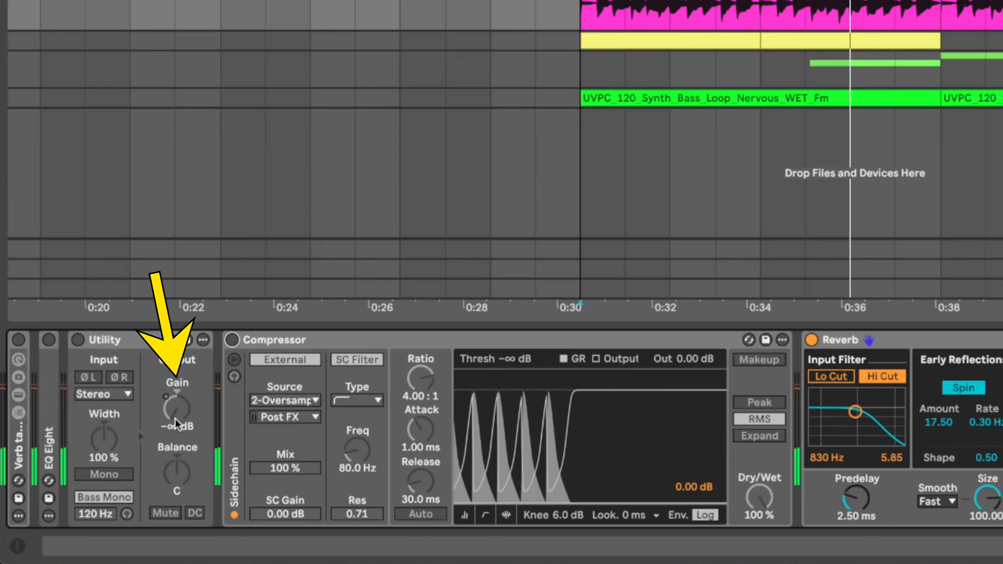
left_click(78, 340)
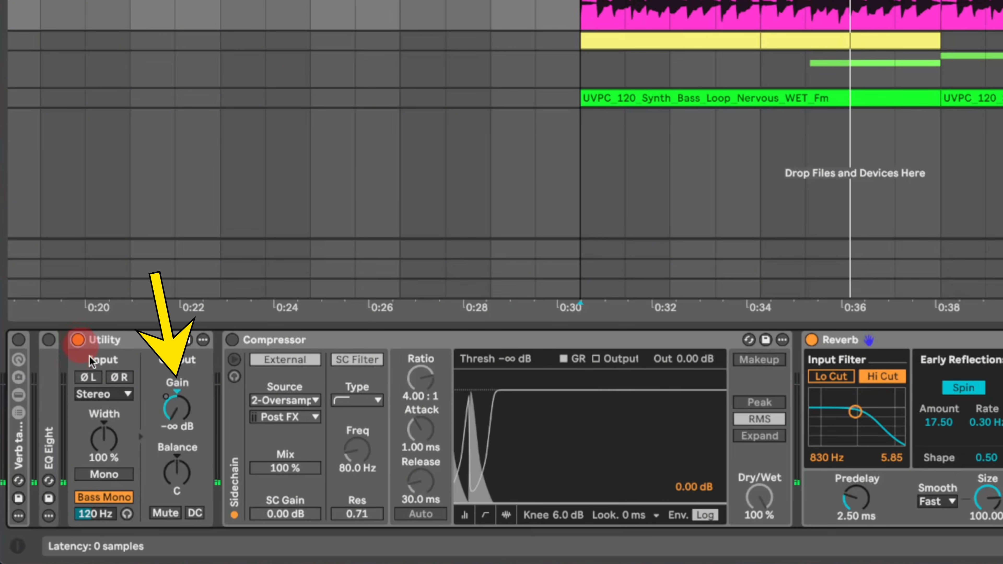
right_click(182, 408)
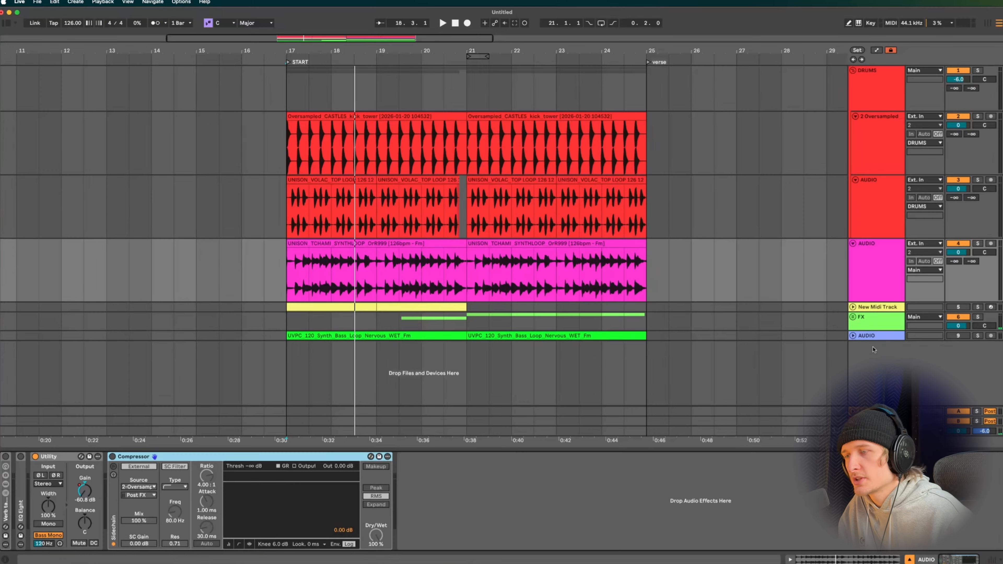
Insert a new MIDI track below the bass loop track and place the insert marker at bar 17.
right_click(873, 350)
left_click(912, 361)
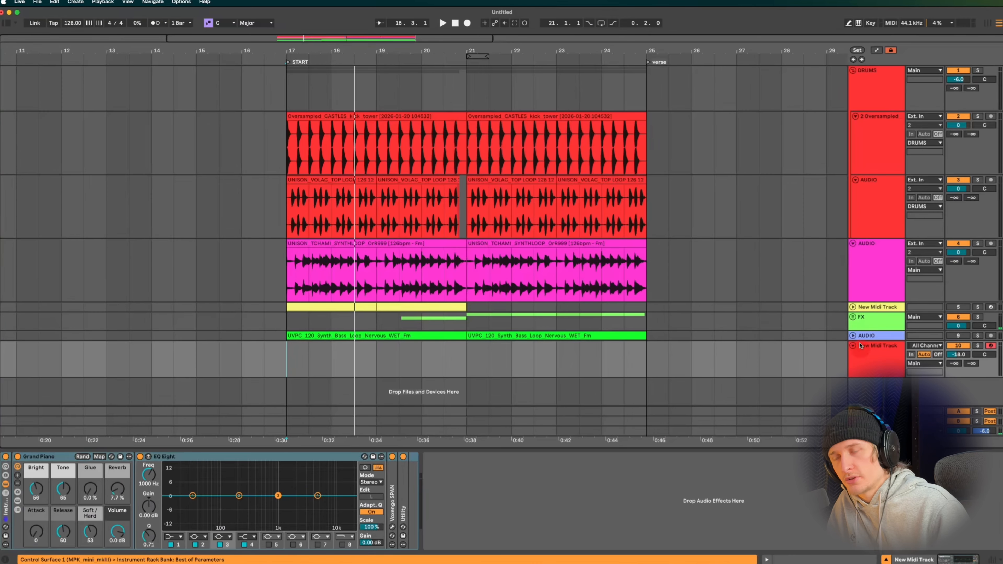
left_click(290, 359)
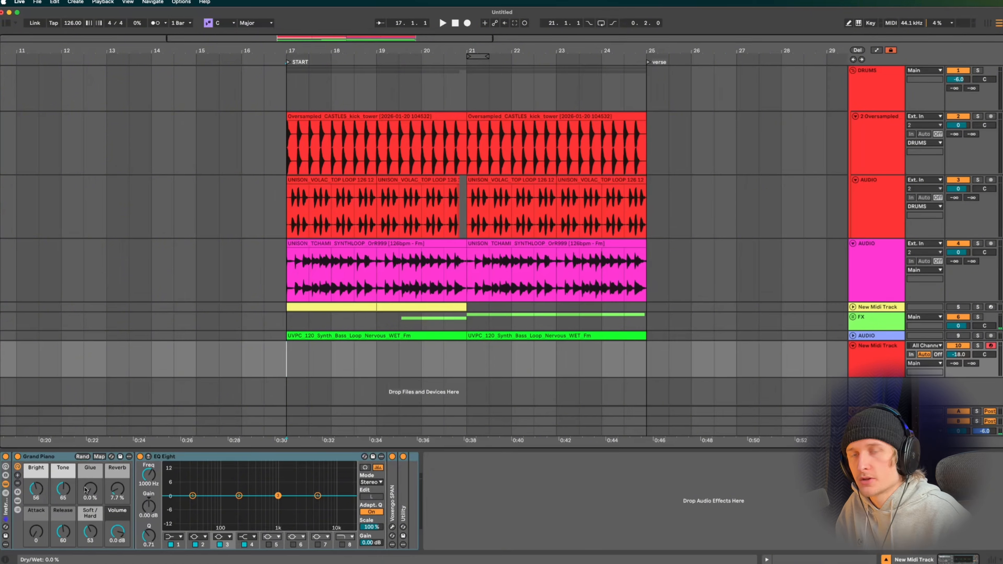
Show the browser, clear its search text and hide it again.
left_click(7, 24)
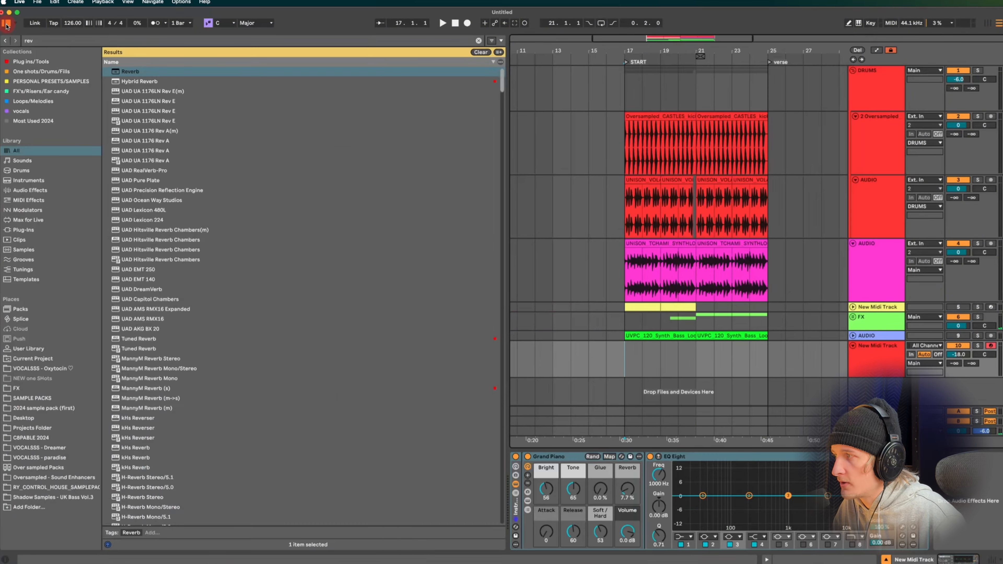
left_click(36, 42)
key("BackSpace")
left_click(6, 23)
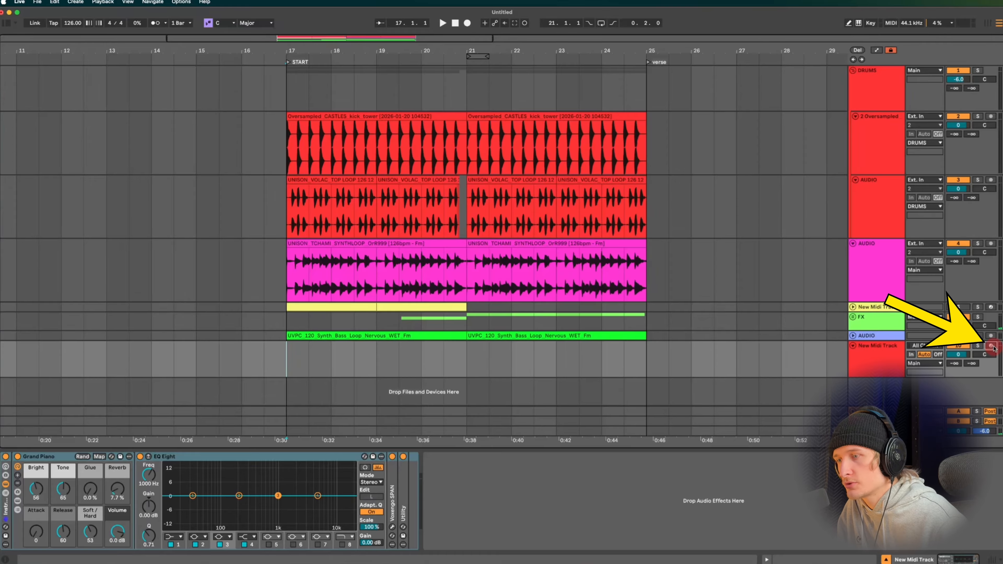
Enable the computer MIDI keyboard and record a short Grand Piano phrase on the new MIDI track from bar 17.
left_click(508, 361)
key("m")
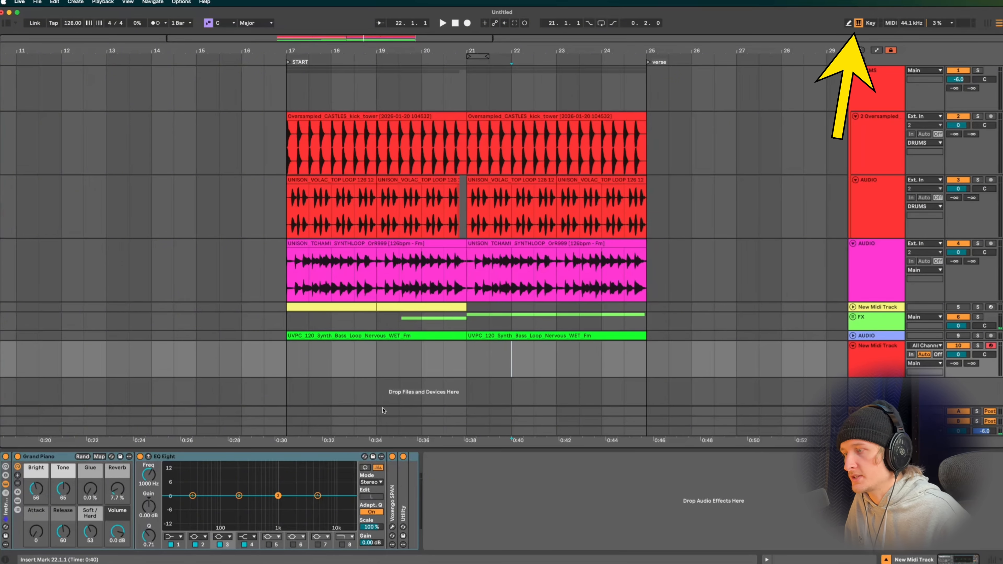
left_click(287, 358)
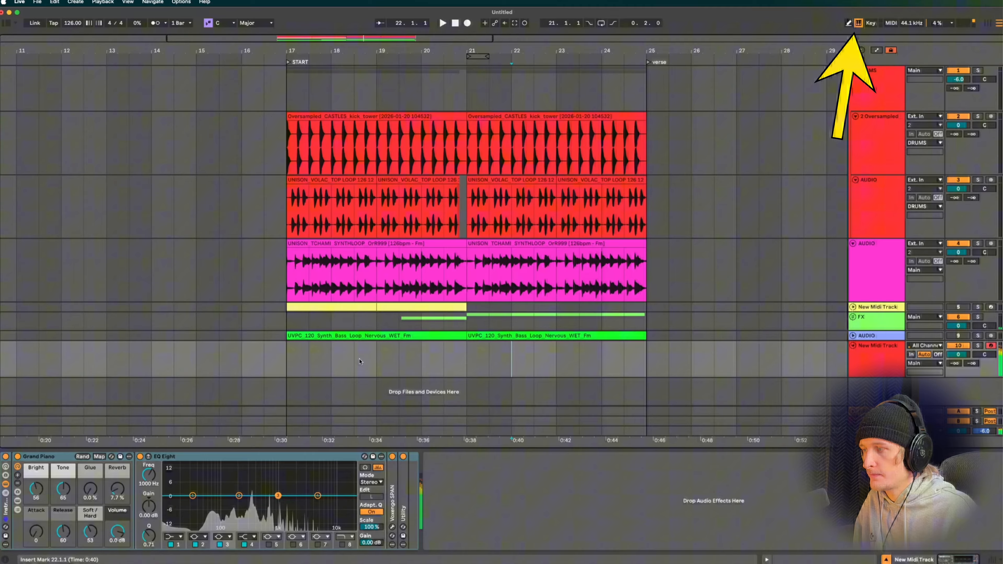
left_click(442, 23)
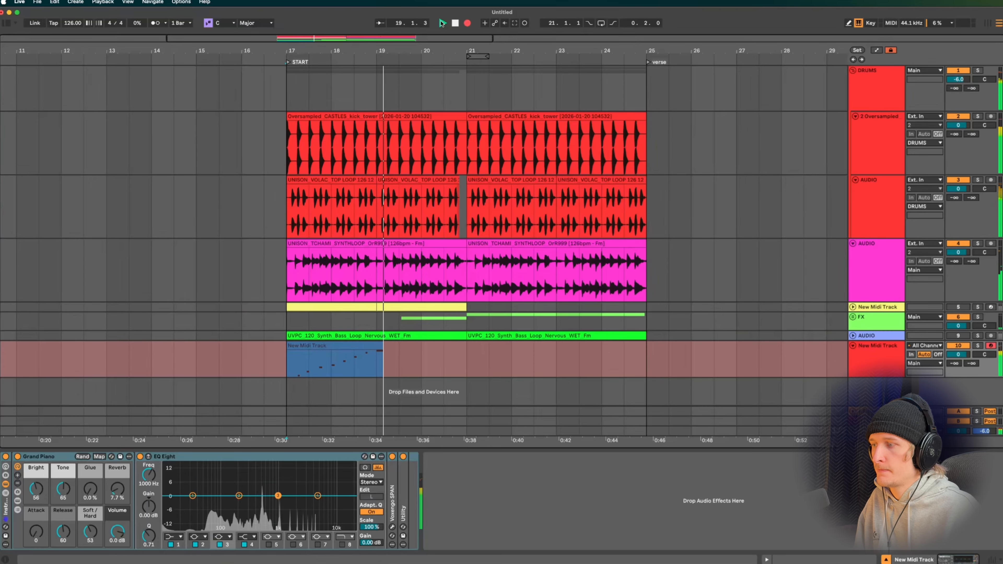
key("space")
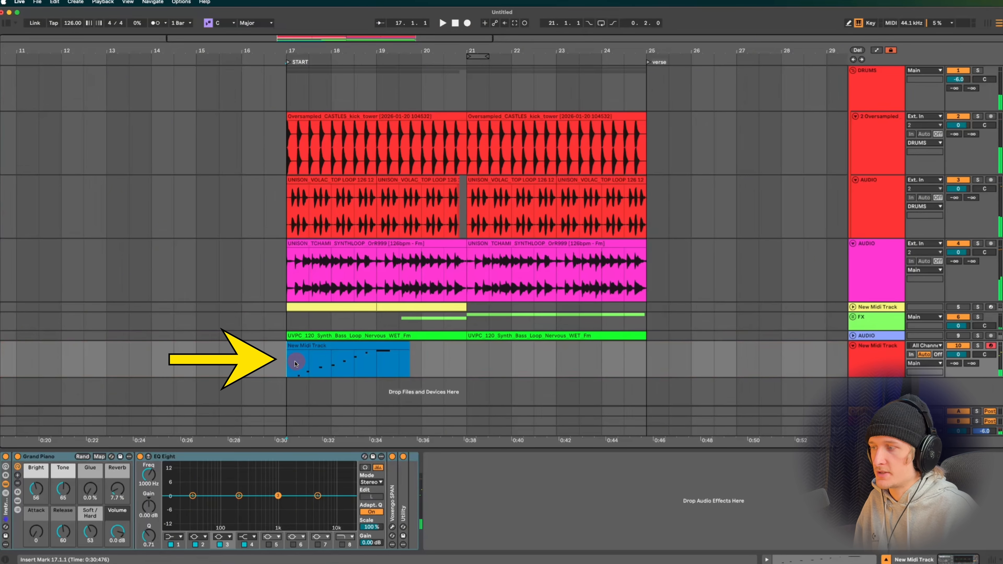
left_click_drag(295, 363, 440, 369)
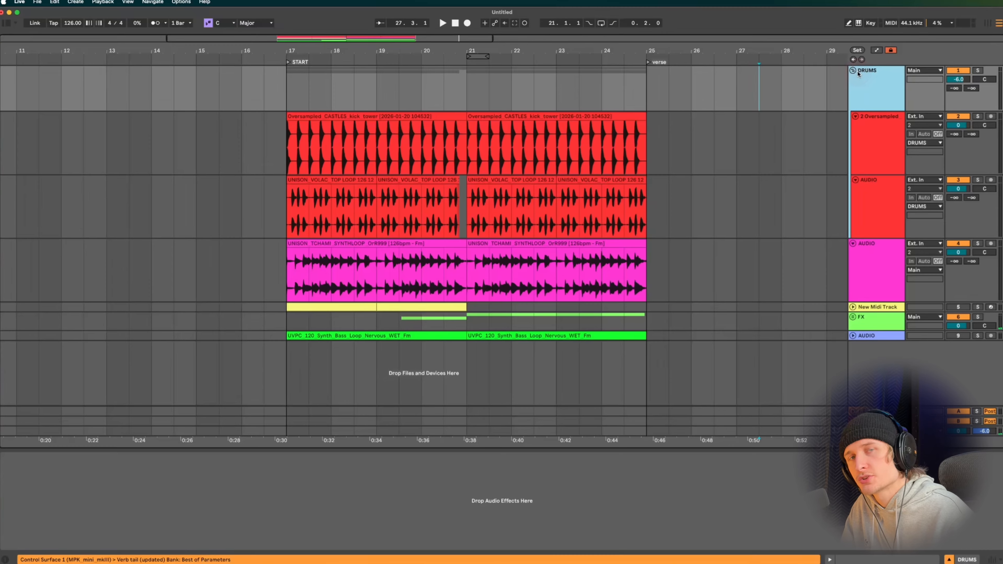
Fold the DRUMS group and bounce it in place.
left_click(285, 84)
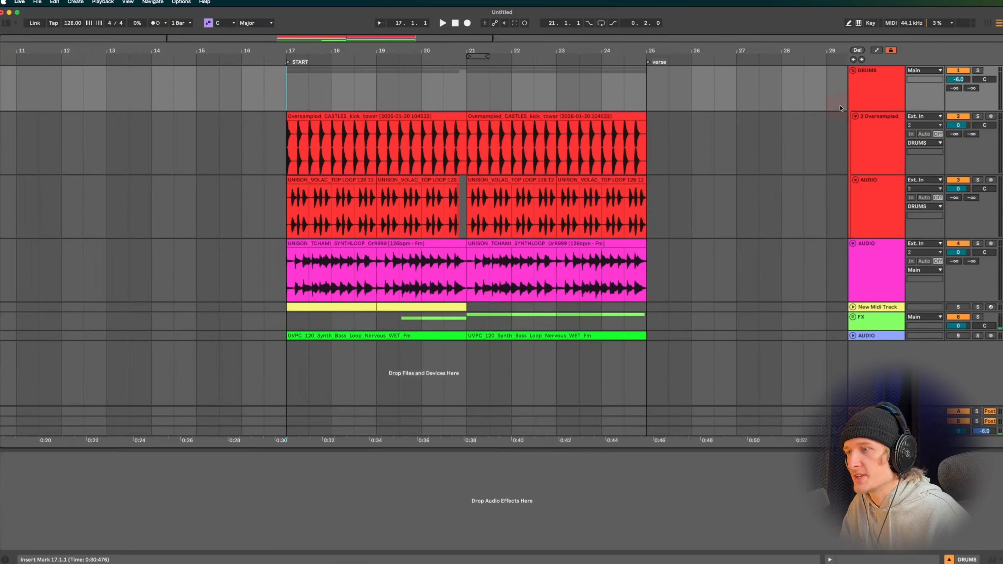
left_click(864, 101)
left_click(573, 116)
left_click(416, 116)
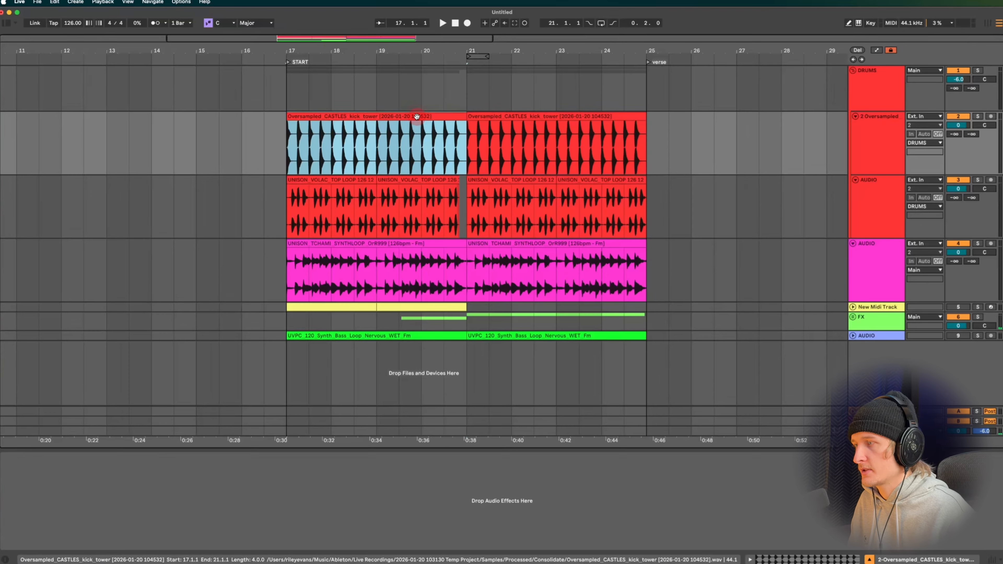
left_click(429, 152)
left_click(878, 96)
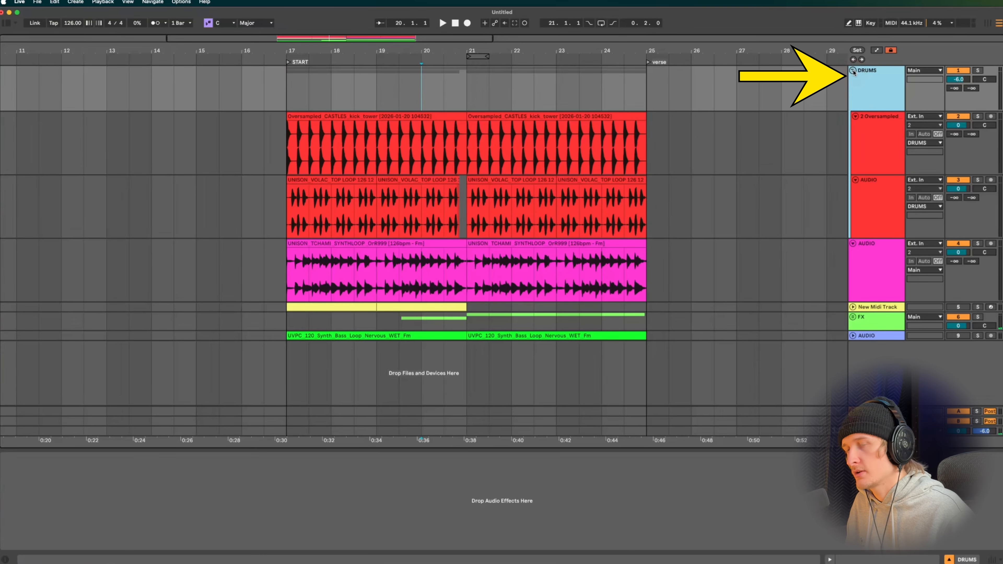
left_click(853, 71)
right_click(866, 76)
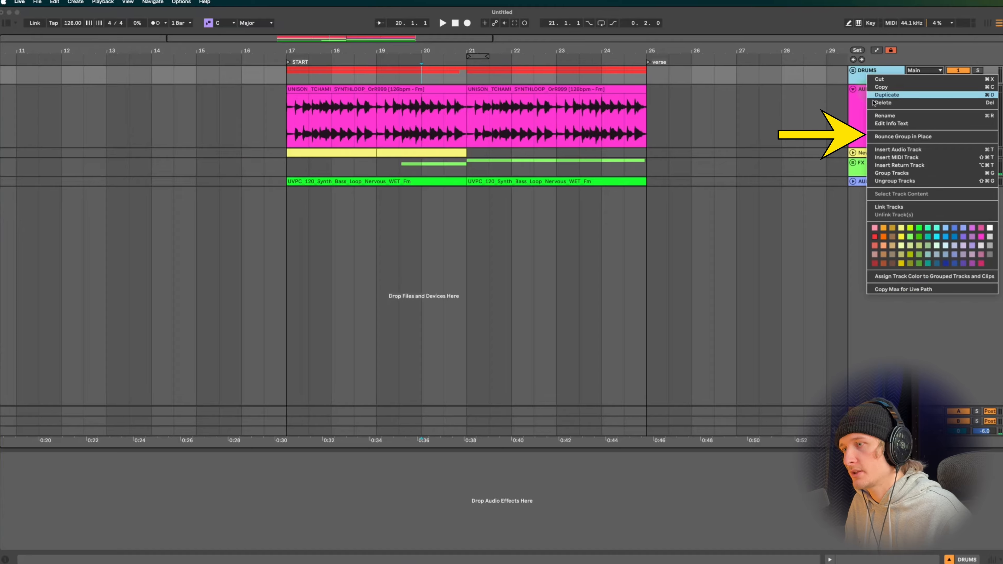
left_click(888, 136)
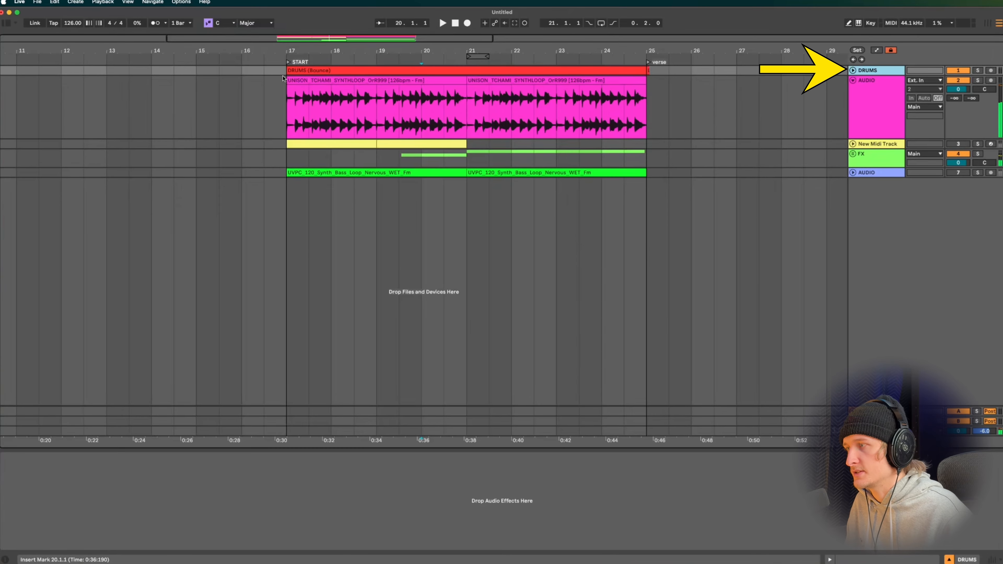
Unfold the bounced DRUMS track and paste a copy of its clip at bar 29.
left_click(852, 71)
key("minus")
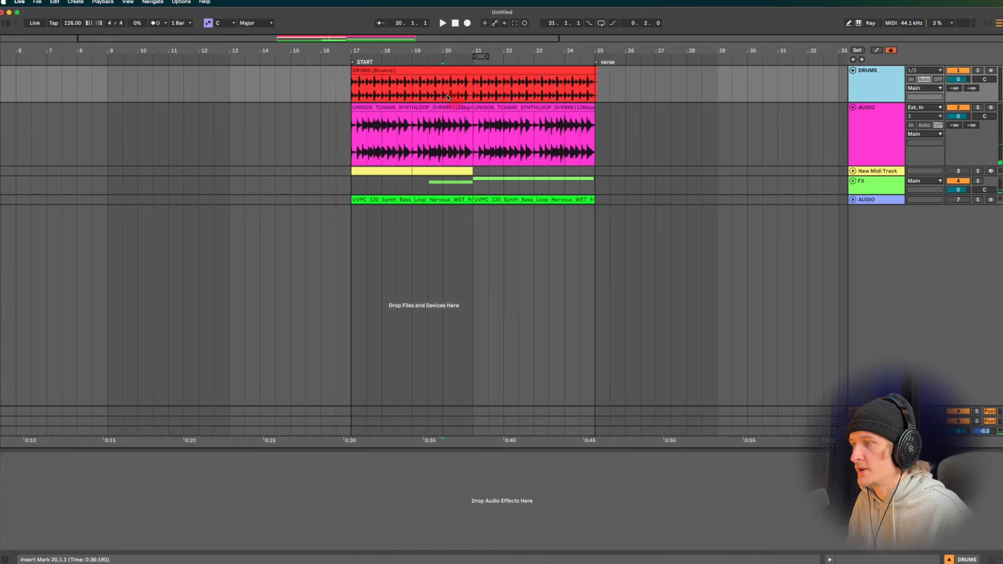
left_click(437, 70)
key("minus")
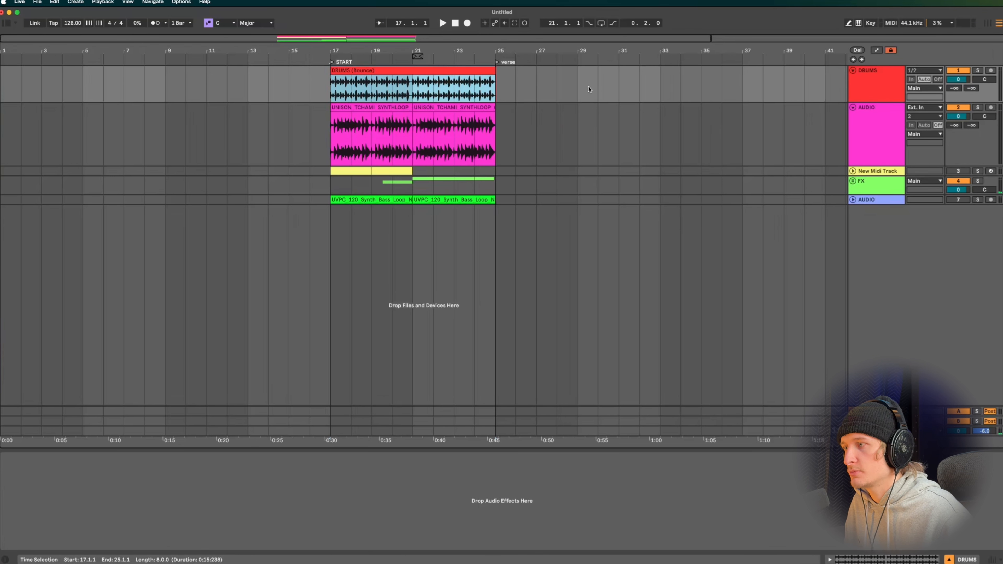
left_click(580, 87)
key("super+v")
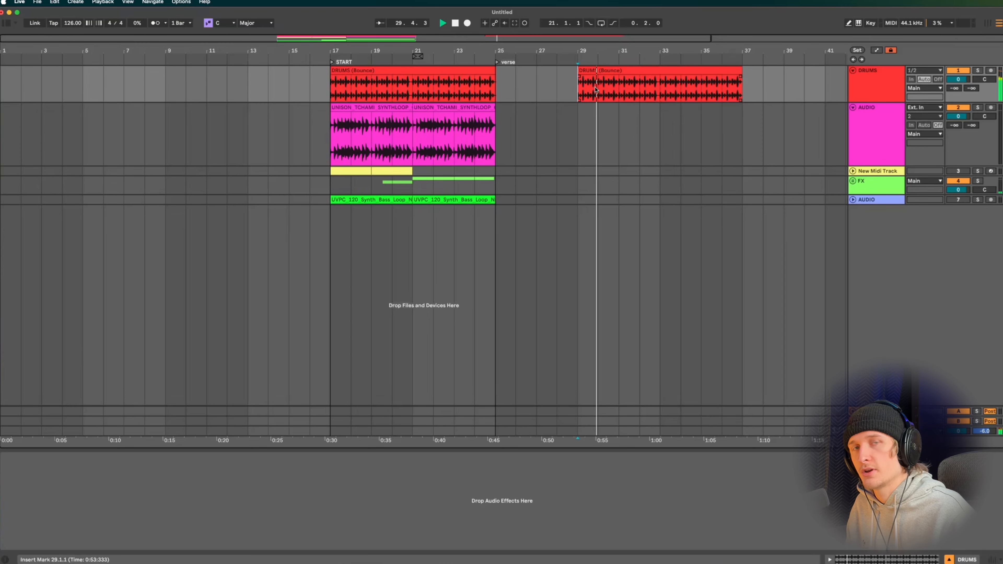
Delete the pasted drum clip at bar 29 and undo the bounce of the DRUMS group.
left_click(608, 81)
key("Delete")
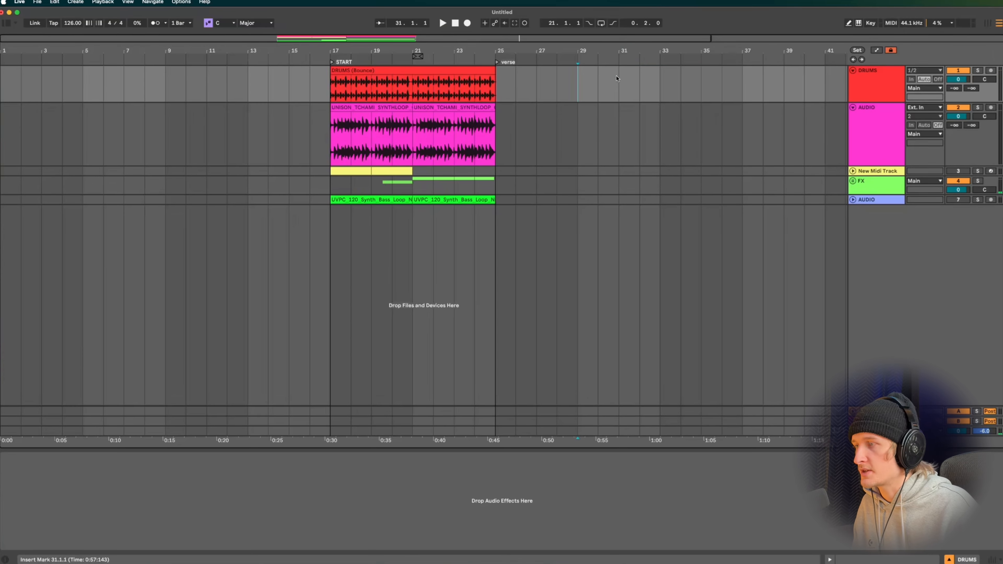
key("super+z")
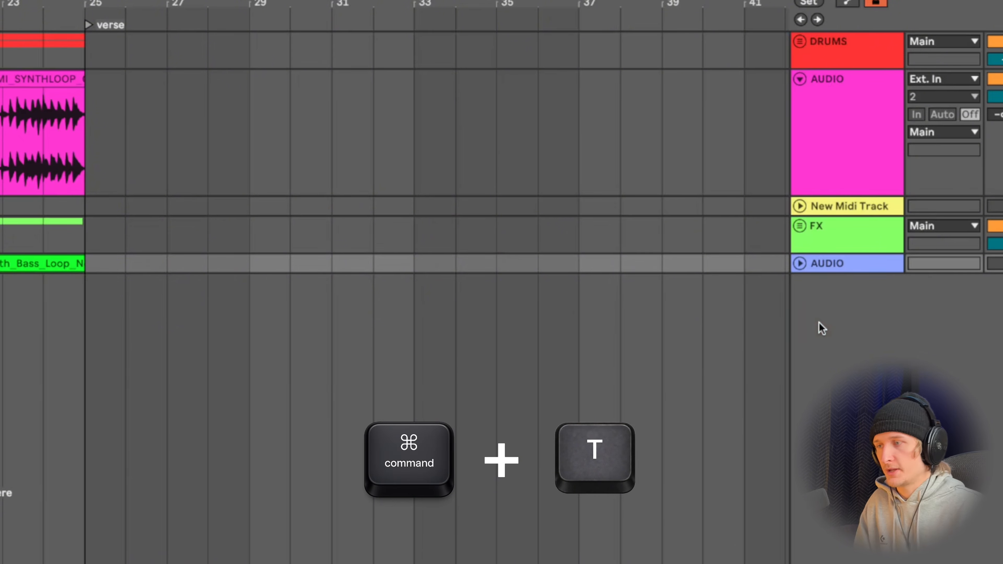
Insert a new audio track below the bass loop track and set its input to Resampling.
key("super+t")
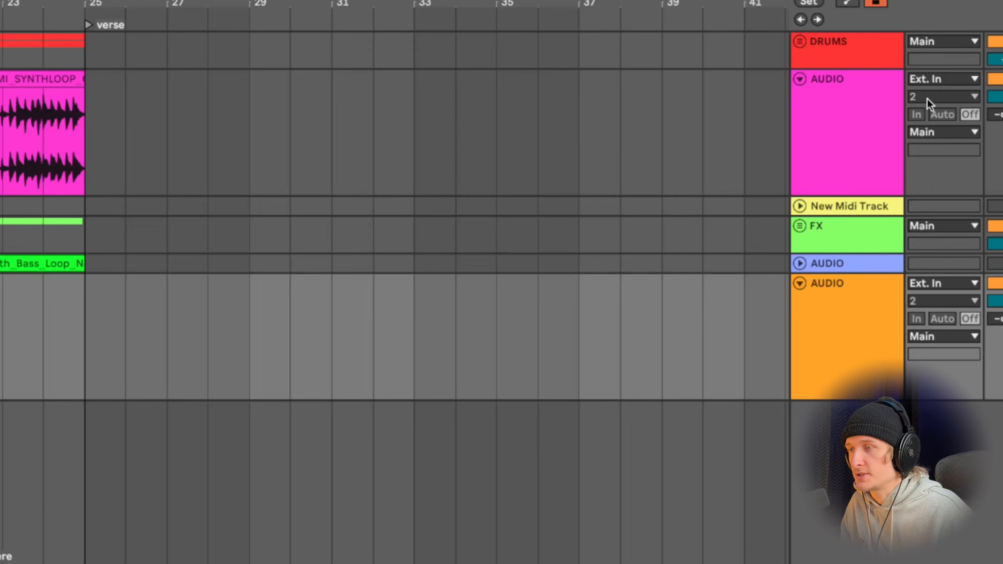
left_click(947, 287)
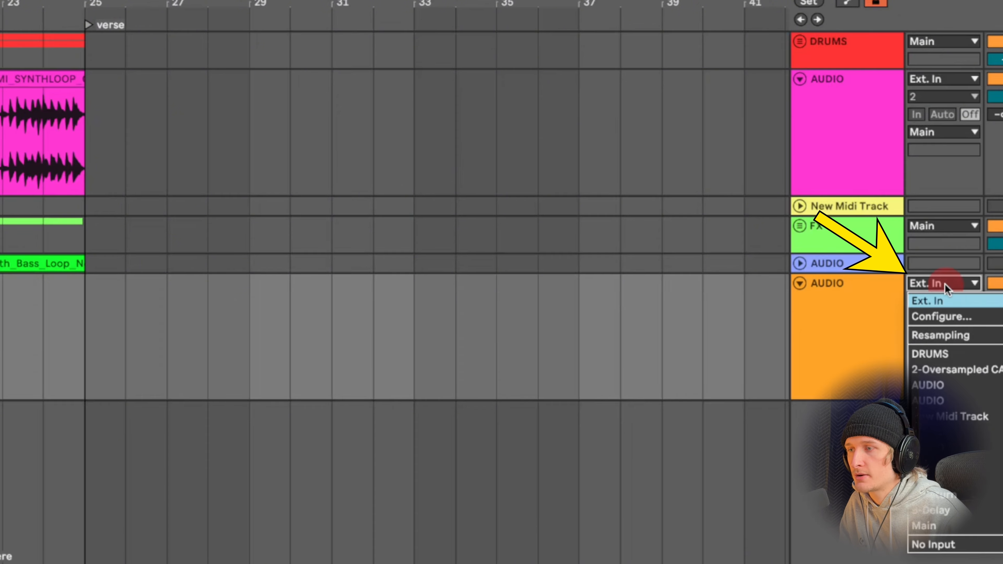
left_click(958, 333)
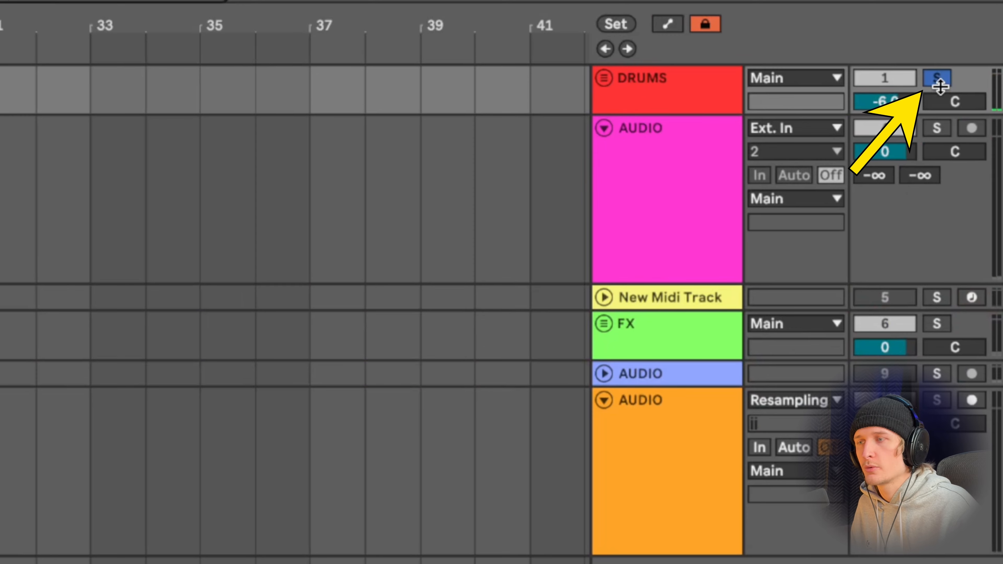
Solo the DRUMS group and arm the new resampling audio track for recording.
left_click(942, 81)
left_click(942, 81)
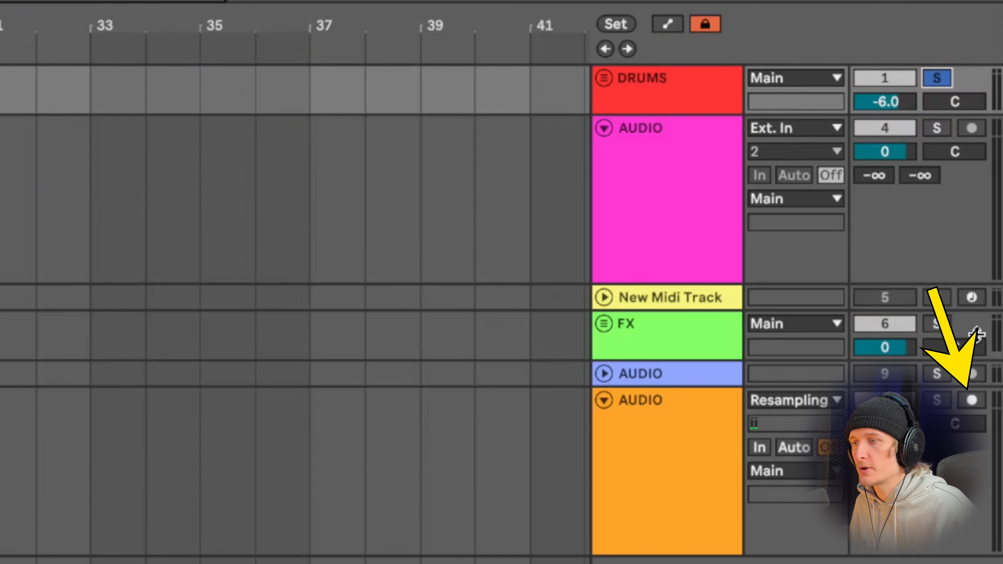
left_click(972, 400)
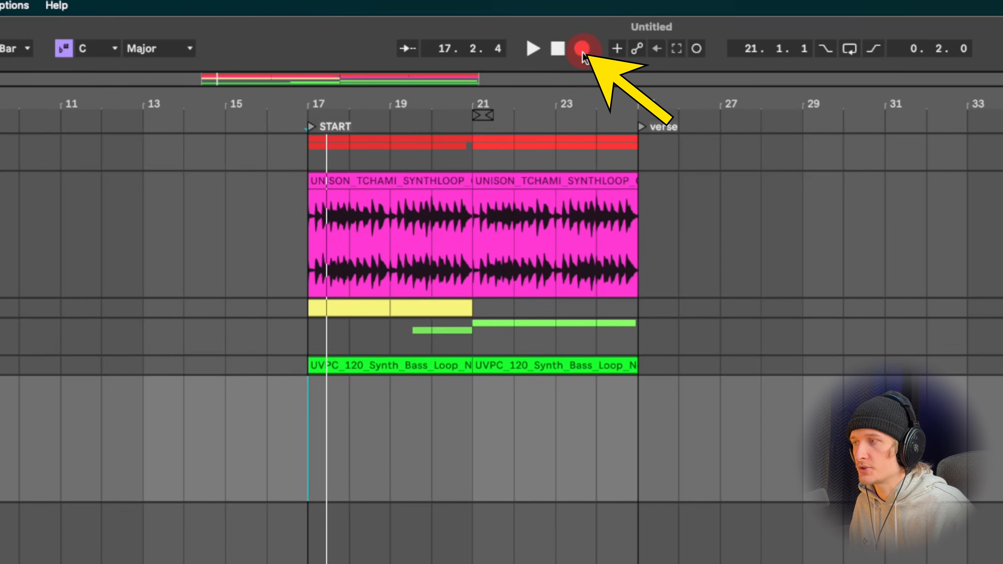
Record the soloed drums onto the resampling track from bar 17 to bar 19.
left_click(531, 49)
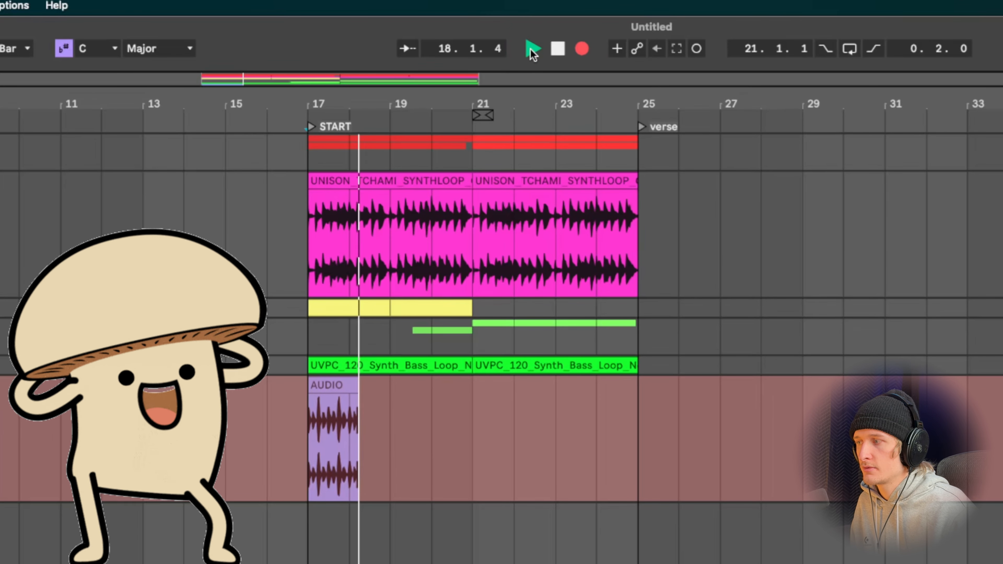
key("space")
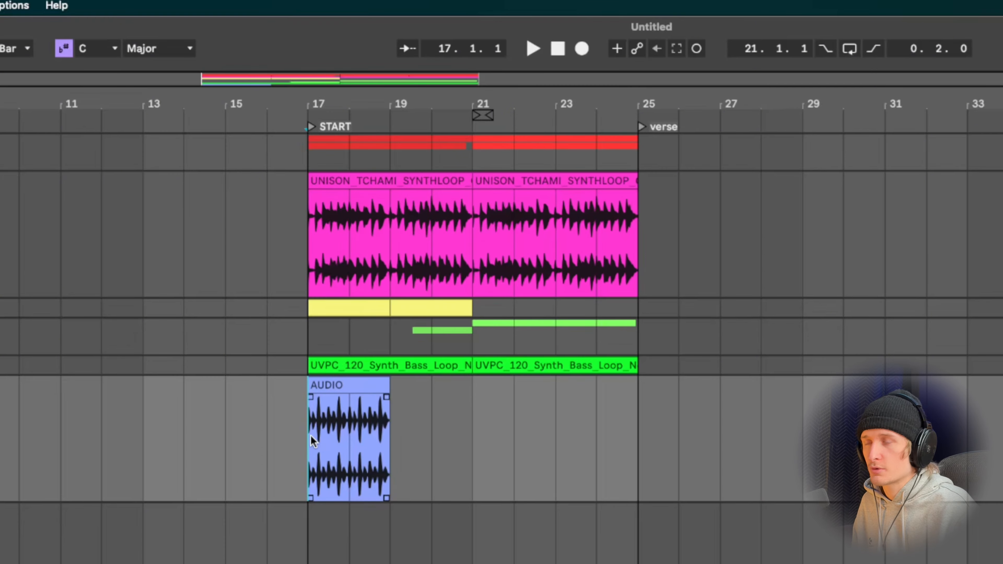
left_click(315, 428)
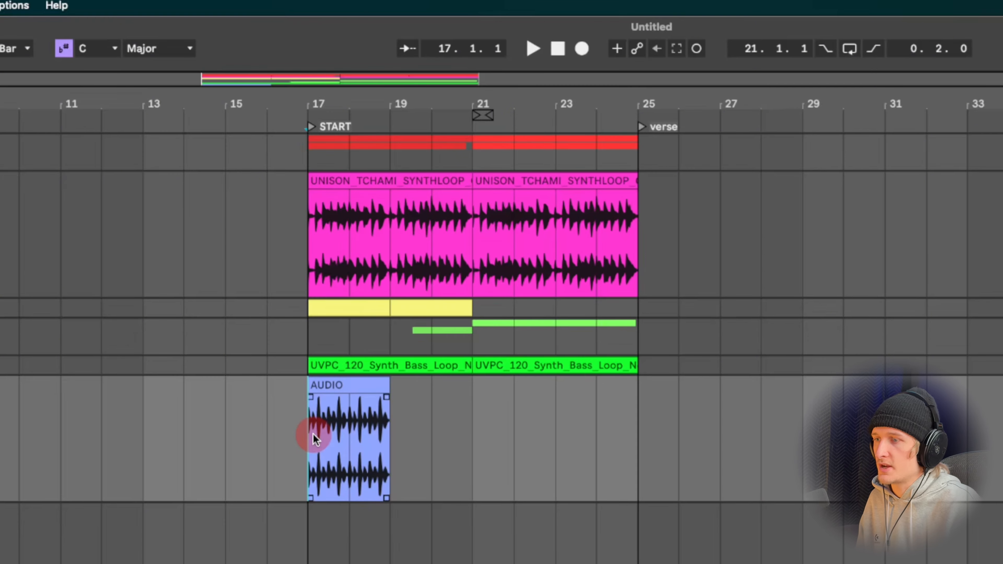
Play back the resampled drum recording from bar 17.
key("space")
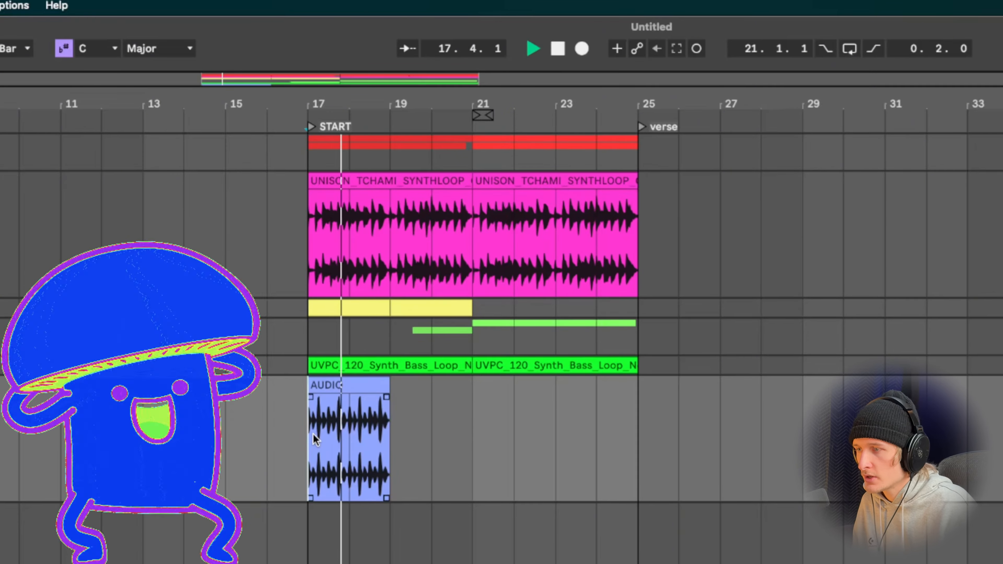
key("space")
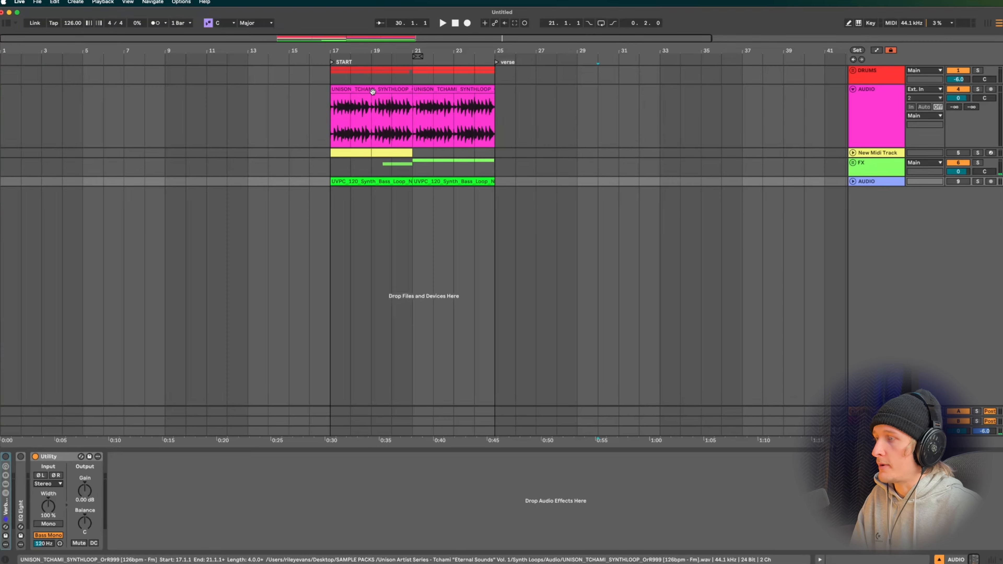
Insert a MIDI track, convert the first synth loop clip onto it as Melody at bar 17, and audition it.
left_click(373, 91)
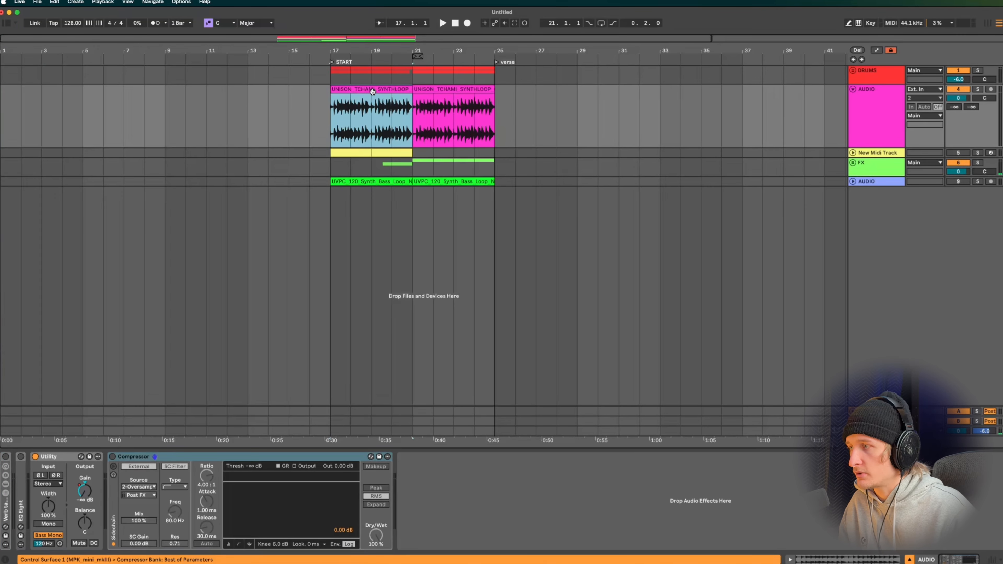
right_click(926, 213)
left_click(959, 219)
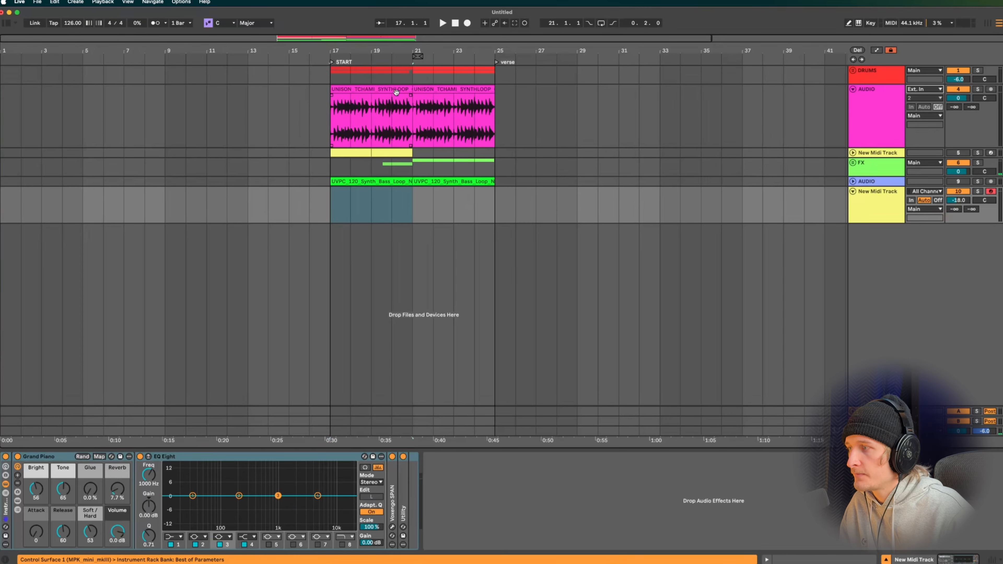
left_click_drag(396, 92, 381, 201)
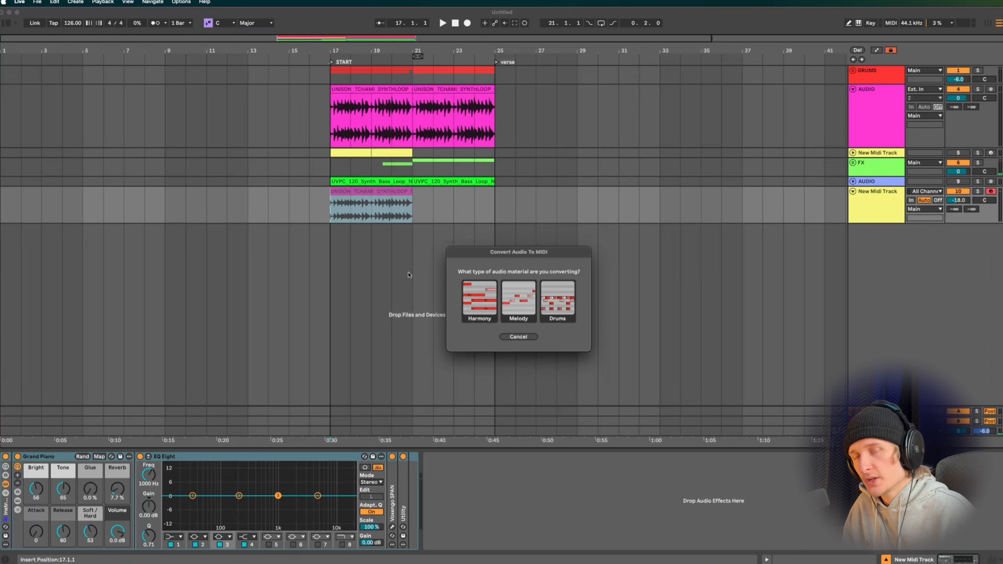
left_click(516, 320)
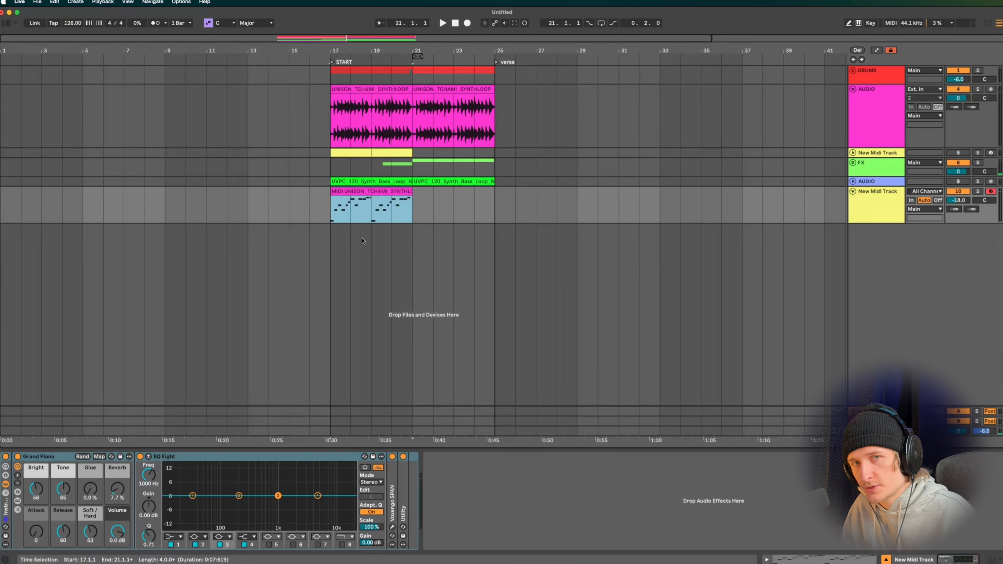
left_click(335, 211)
key("space")
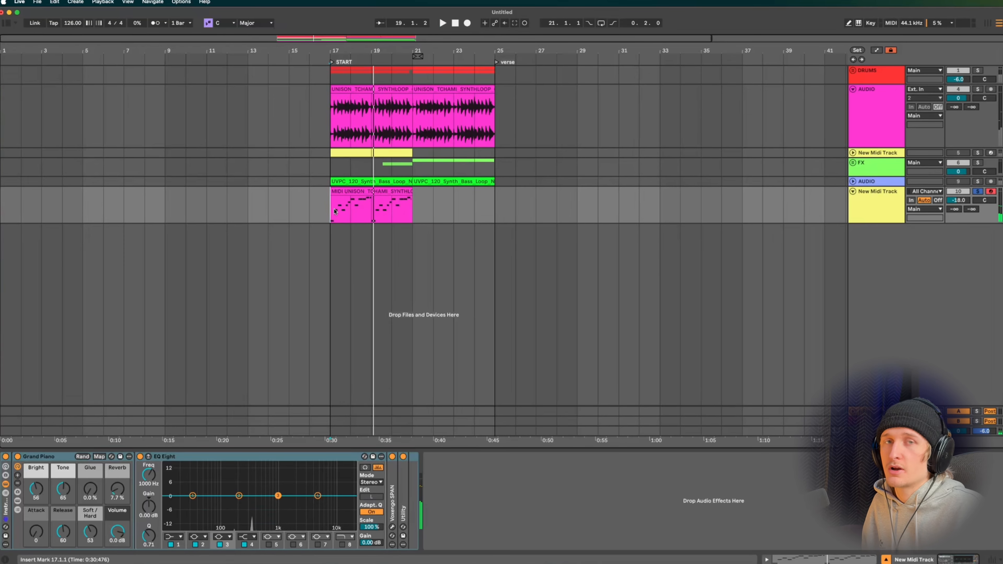
Bounce bars 21 to 25 of the DRUMS group to a new audio track.
left_click(474, 81)
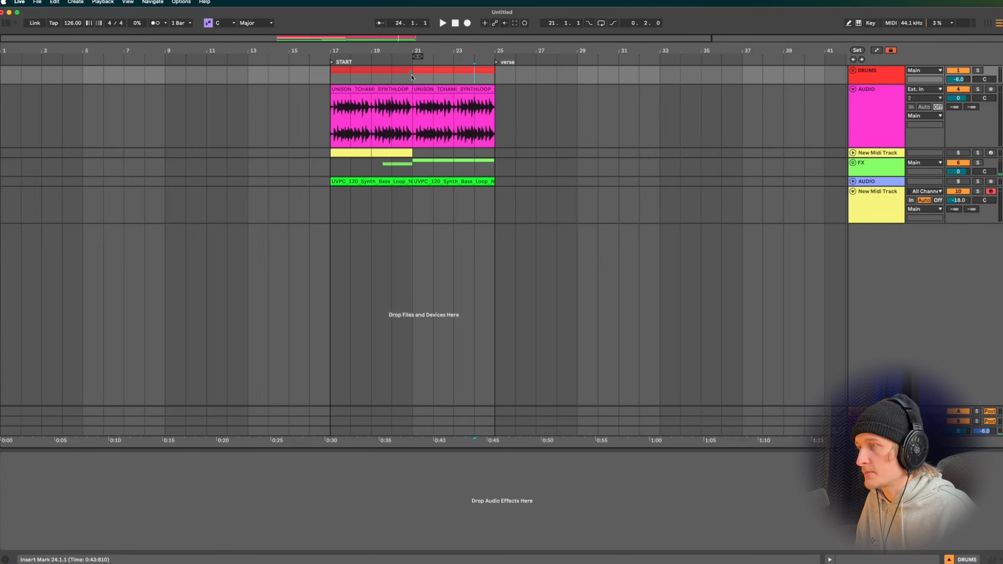
left_click_drag(412, 77, 491, 79)
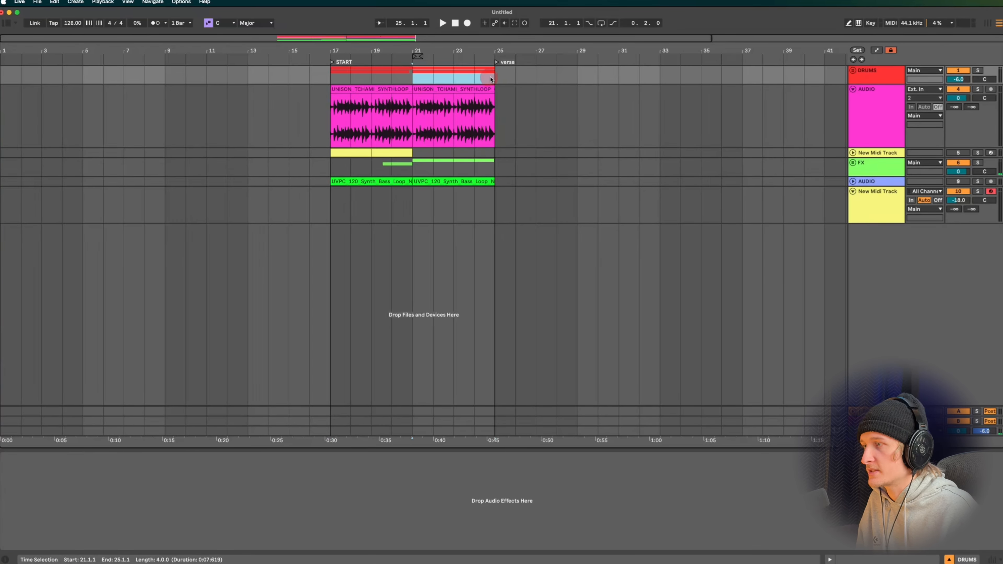
key("super+b")
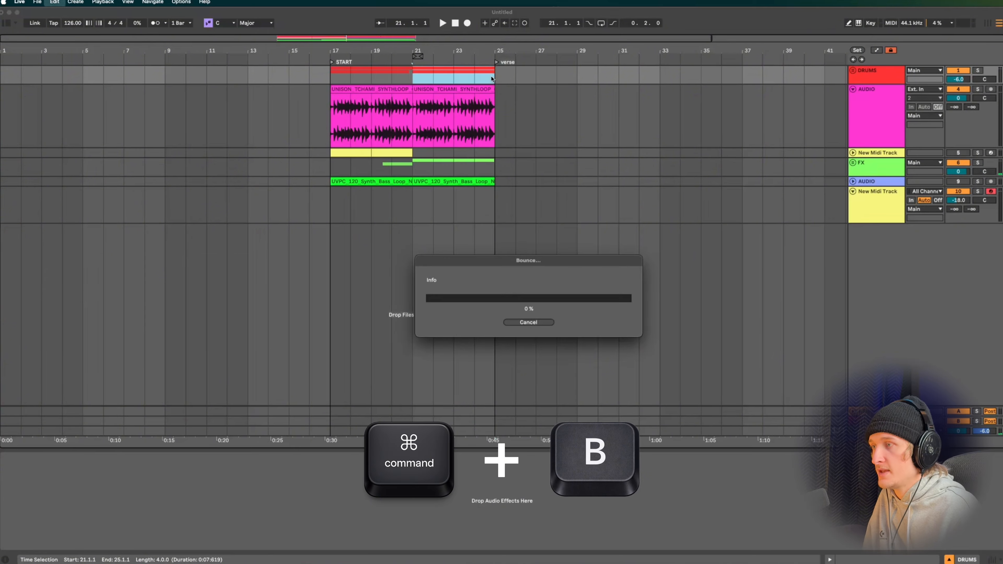
left_click(485, 113)
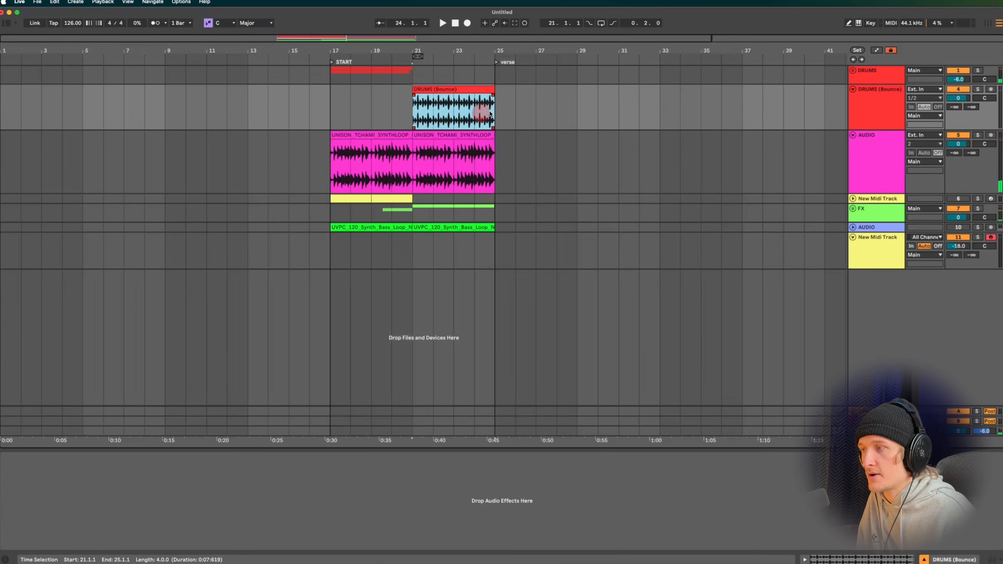
left_click(817, 85)
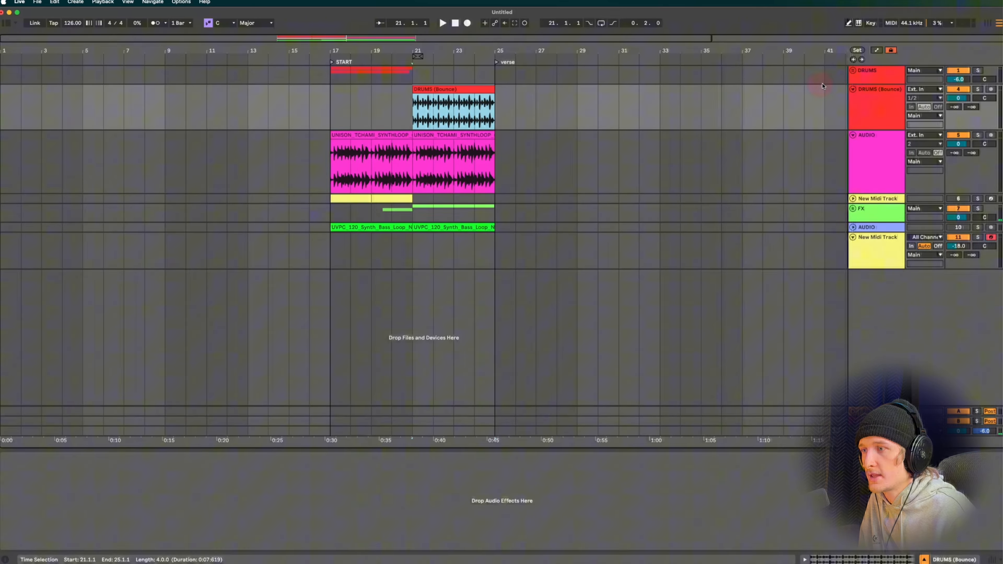
Unfold the DRUMS group, reactivate its clips from bar 21 to 25, and fold the group again.
left_click(853, 71)
left_click(458, 149)
left_click_drag(419, 144, 495, 204)
key("0")
left_click(853, 70)
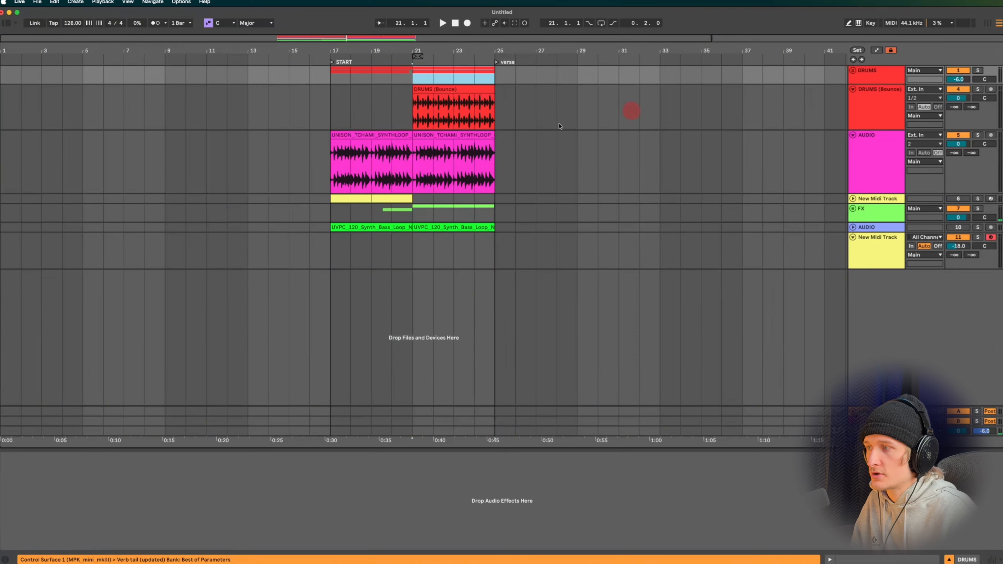
Convert the bounced drum clip to MIDI as Drums on the lowest MIDI track at bar 21.
left_click(472, 88)
left_click_drag(472, 88, 467, 256)
left_click(566, 301)
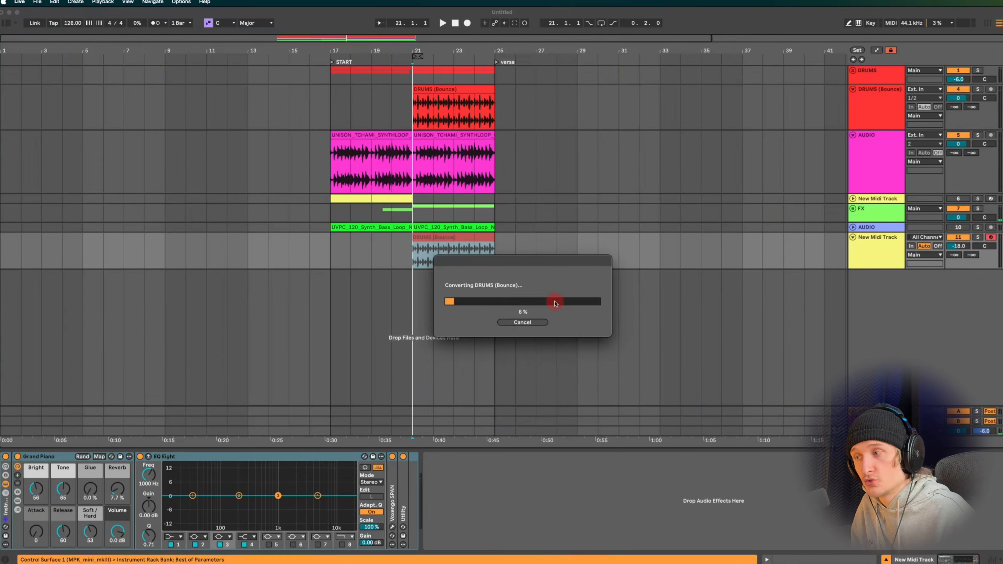
Solo the converted drum MIDI track, load 64 Pad Finger Snare LBB on it, and set its volume to about -4.8 dB.
left_click(410, 248)
key("s")
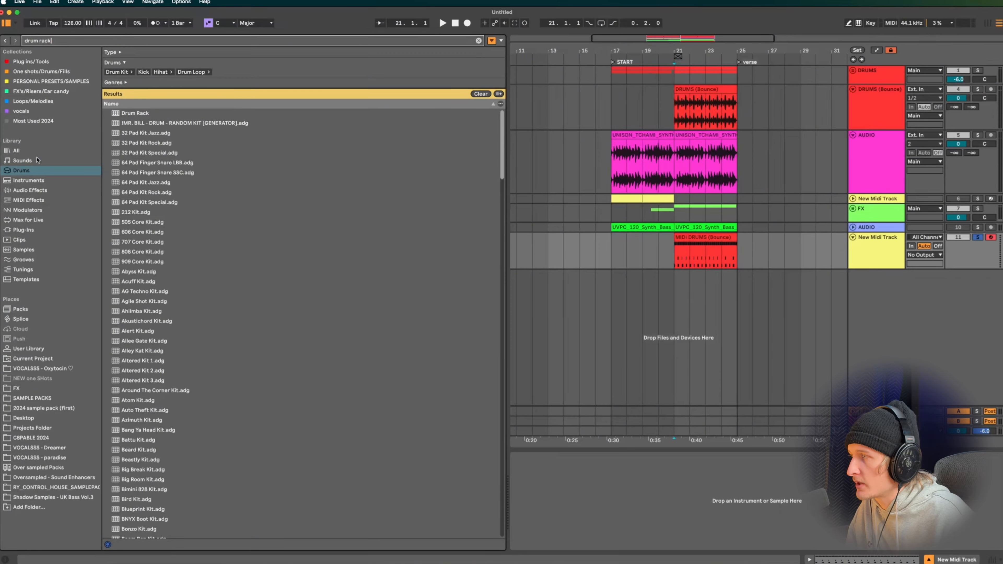
left_click(182, 173)
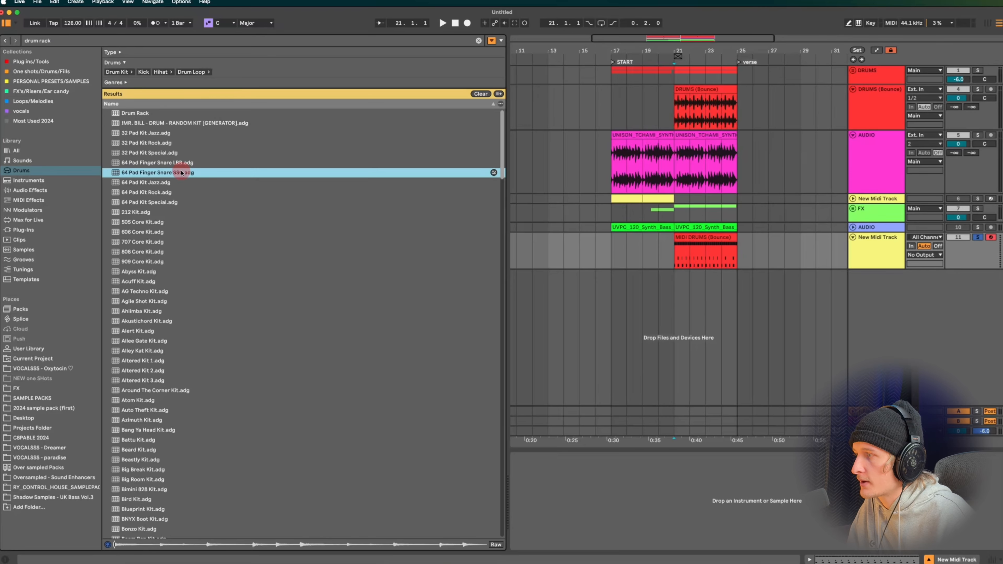
left_click(186, 162)
double_click(165, 163)
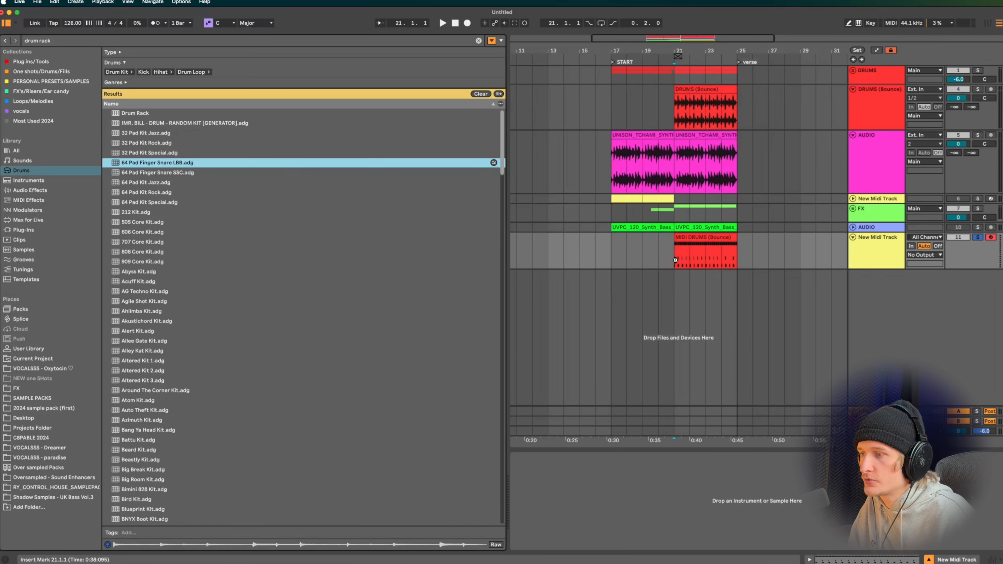
left_click_drag(961, 241, 962, 246)
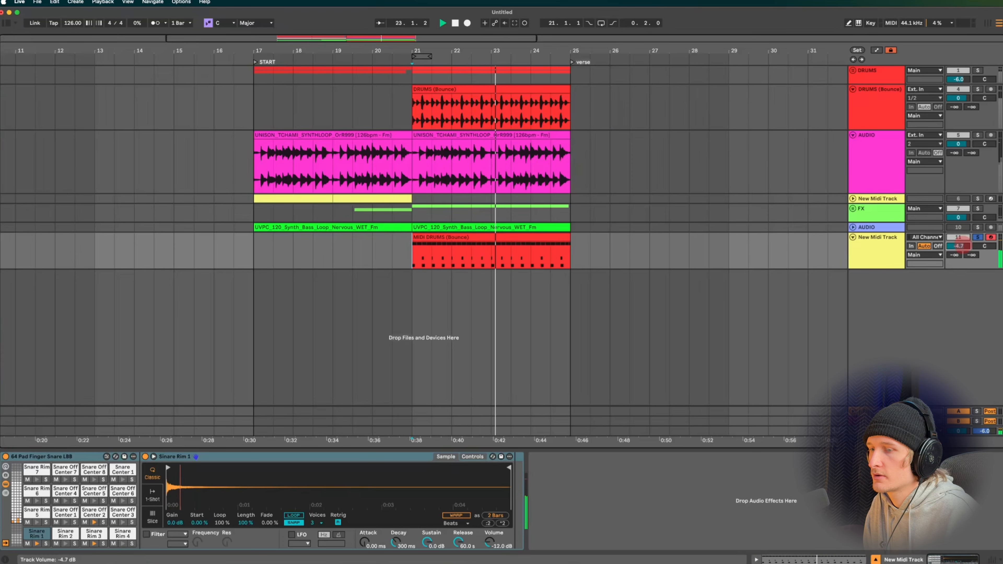
Open the converted drum MIDI clip and toggle mute on all its Snare Off Center 2 notes.
left_click(442, 238)
double_click(442, 237)
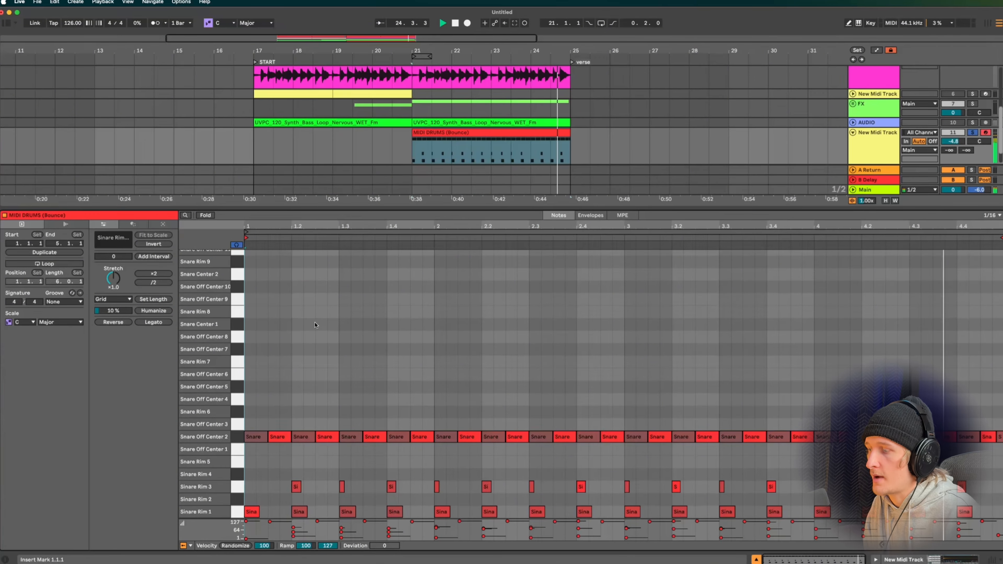
left_click(298, 532)
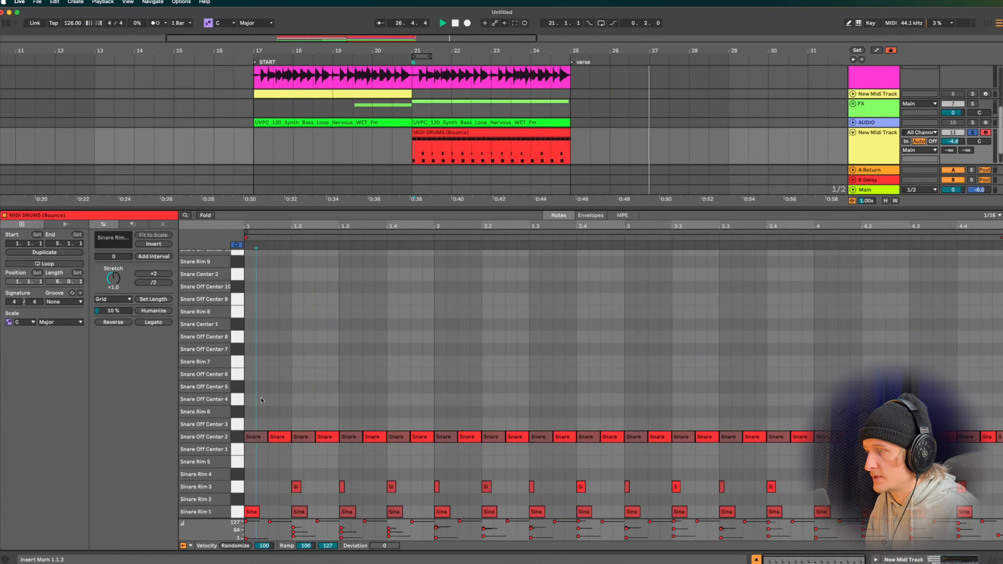
left_click_drag(262, 399, 982, 443)
key("0")
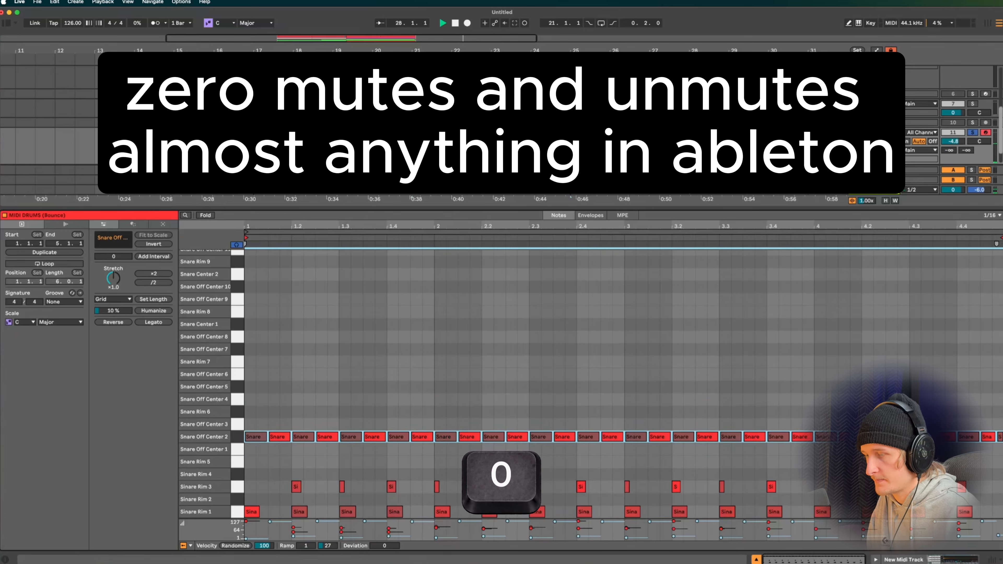
key("0")
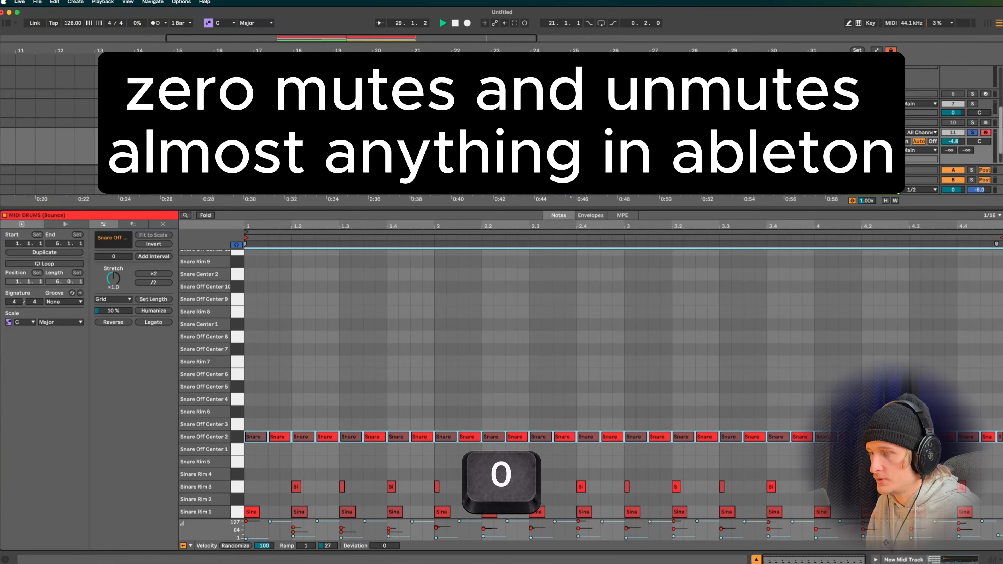
key("0")
key("0")
key("0")
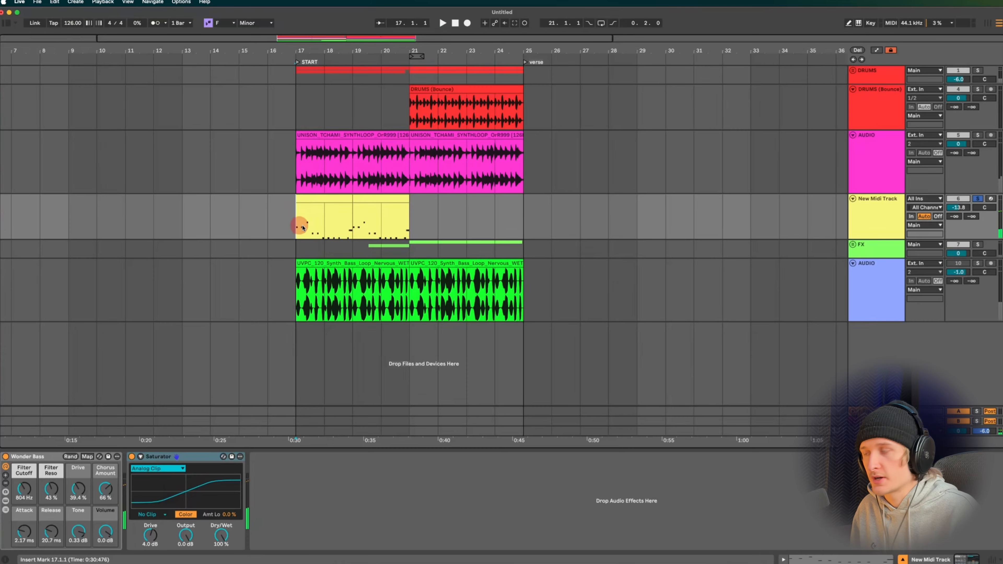
Bounce the Wonder Bass MIDI clip from bar 17 to 19 to a new audio track.
left_click(340, 224)
right_click(337, 203)
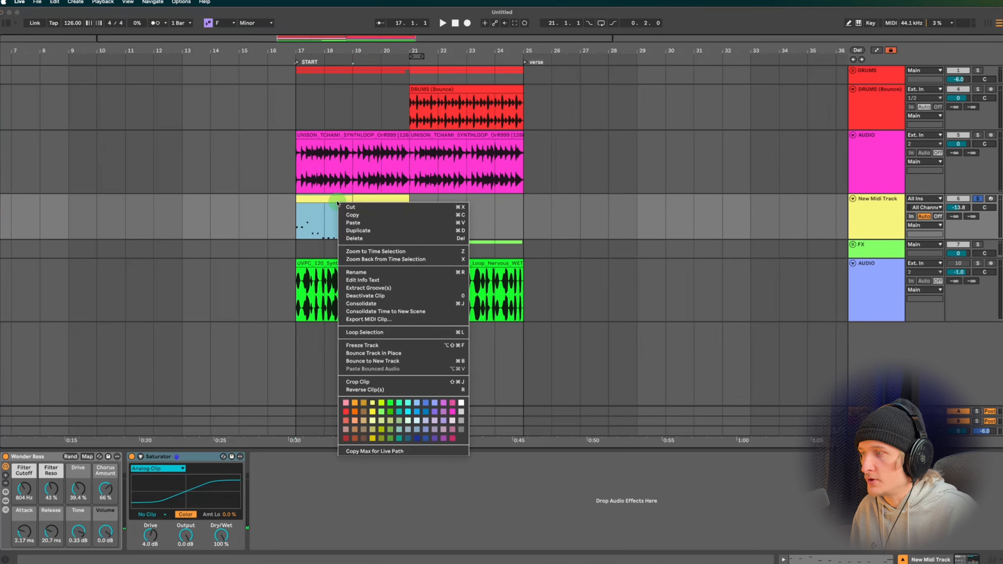
left_click(390, 361)
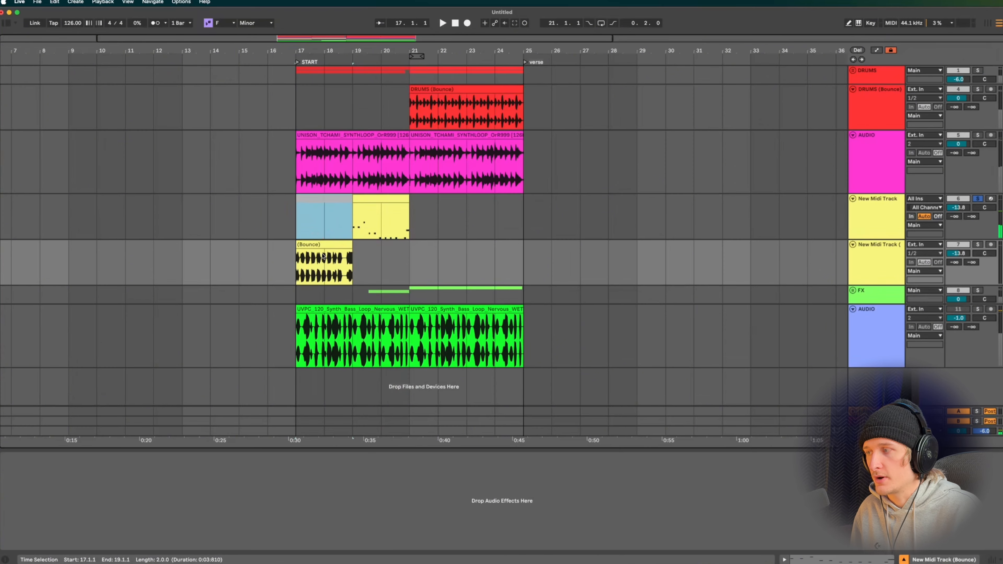
Play the remaining MIDI bass clip from bar 19 and the bounced bass audio from bar 17 to compare them.
left_click(364, 218)
key("space")
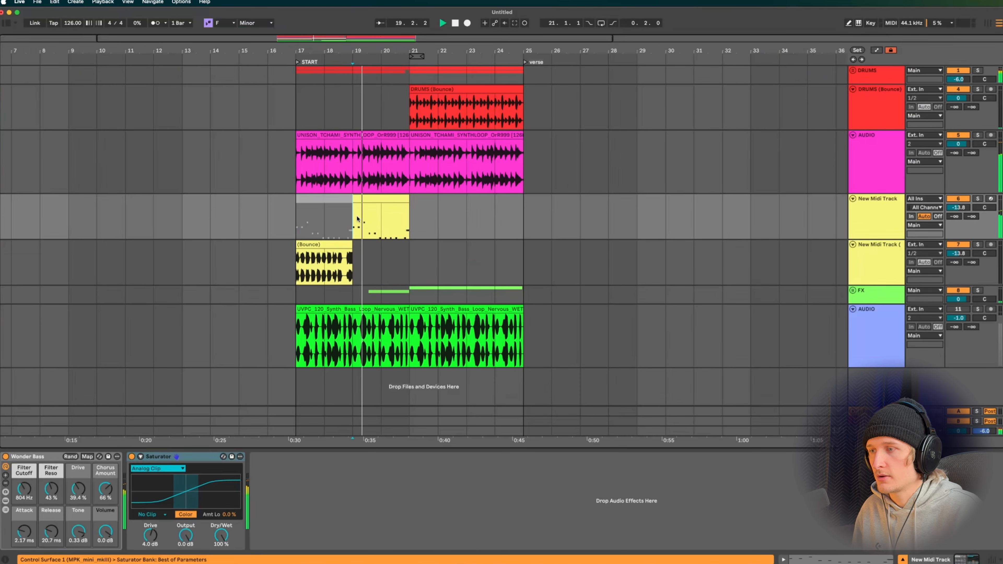
scroll(301, 225, "up", 8)
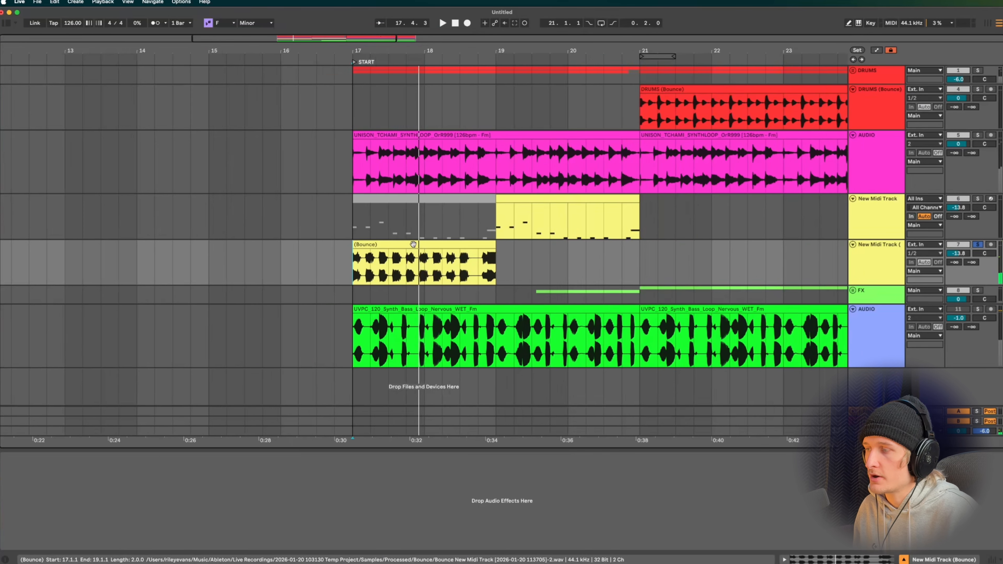
left_click(388, 255)
scroll(388, 255, "down", 3)
left_click(352, 261)
key("space")
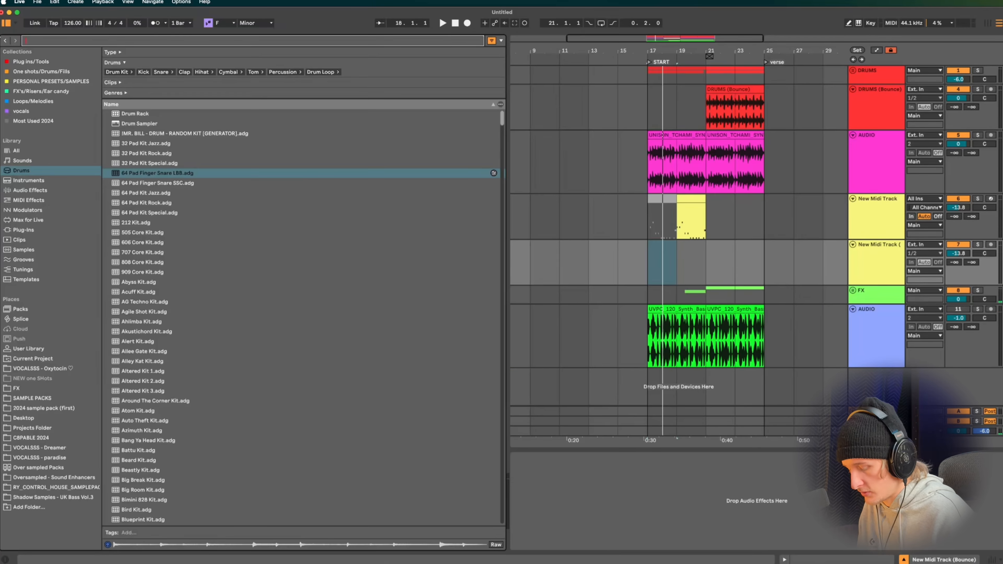
Search the browser for "dreamer fm" and place VOCALSSS_Dreamer_Loop_Low_132_Fminor.wav on a new audio track at bar 17.
type("dreamer fm")
left_click(209, 339)
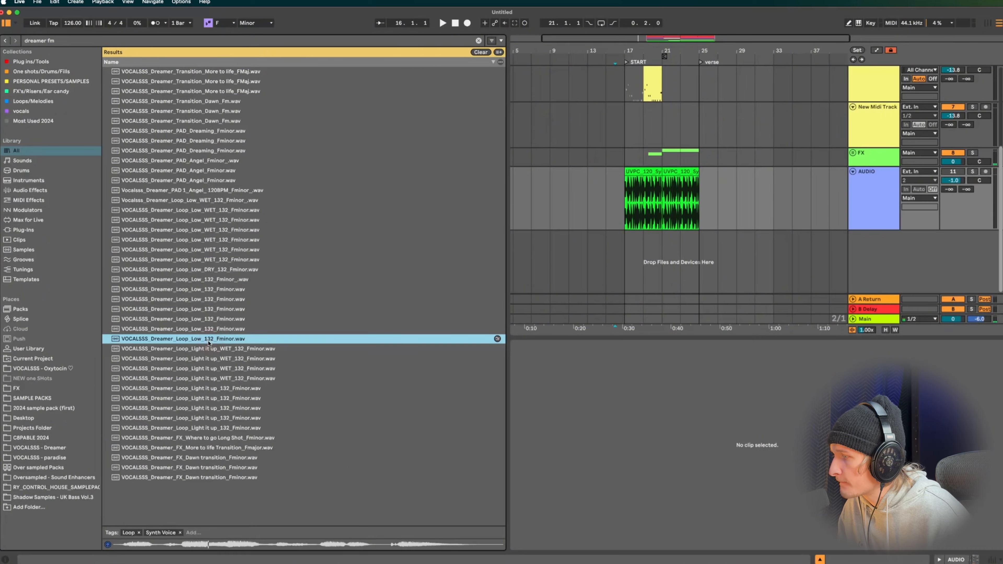
left_click_drag(334, 323, 633, 262)
key("super+alt+b")
Enable Warp on the Dreamer vocal loop clip and set its warp mode to Complex Pro.
scroll(300, 257, "up", 5)
left_click(395, 235)
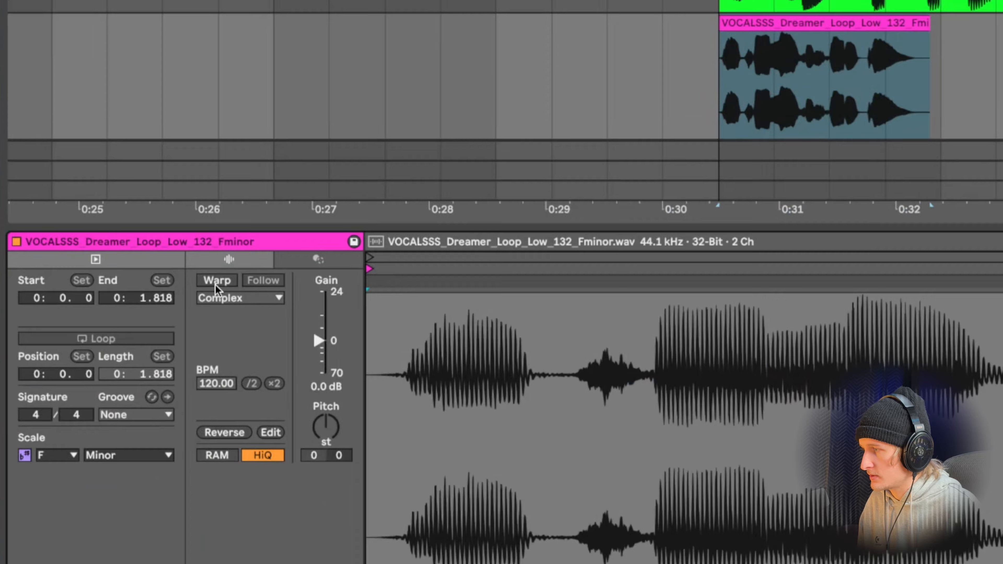
left_click(105, 364)
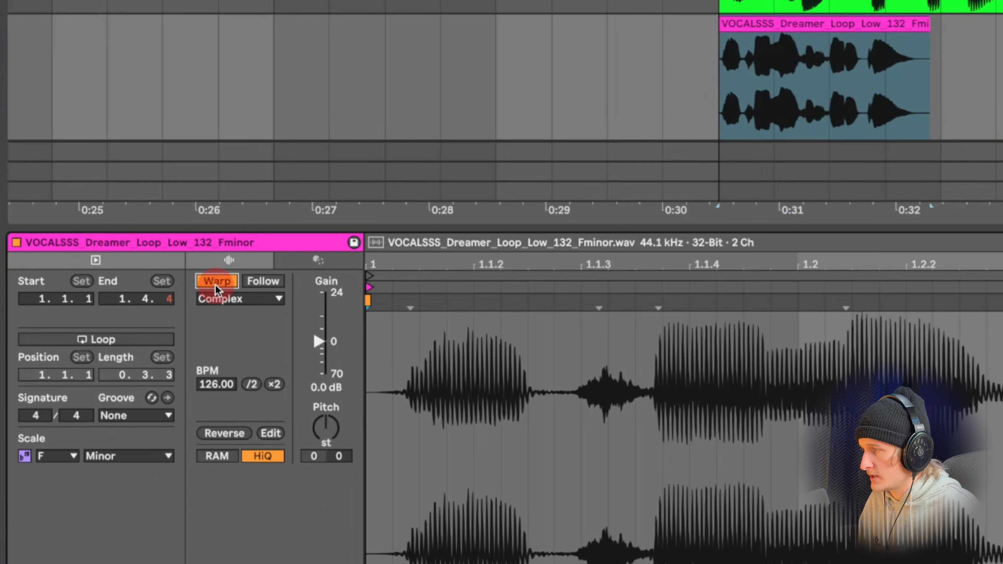
left_click(218, 301)
left_click(225, 394)
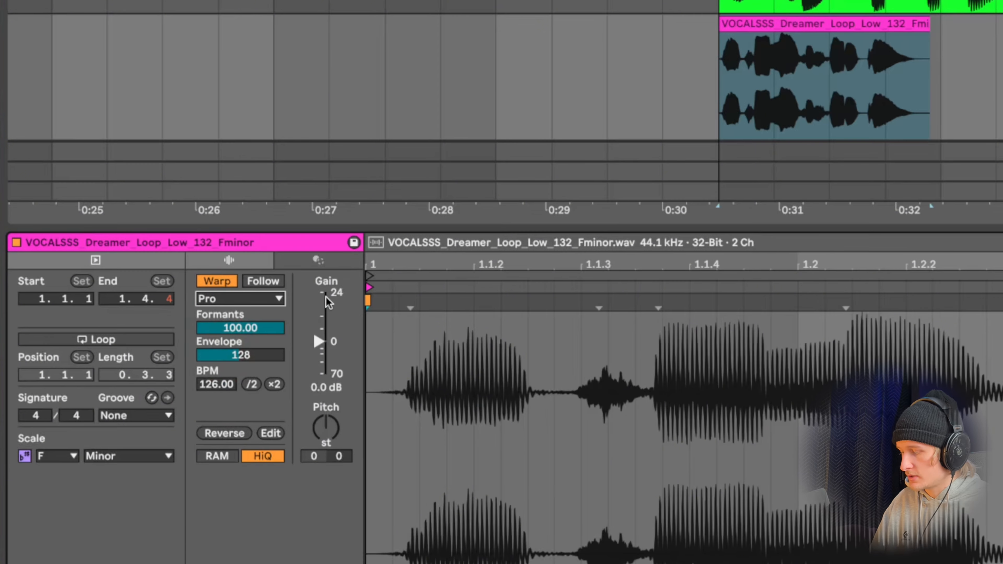
Switch back and forth between the vocal loop's clip view and its track's device view.
key("shift+Tab")
key("shift+Tab")
key("shift+Tab")
key("shift+Tab")
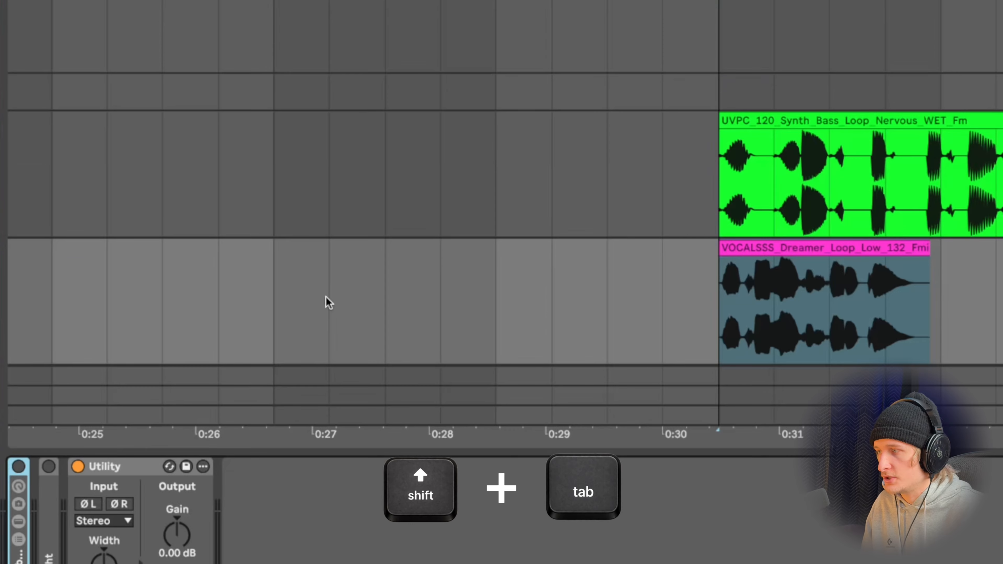
key("shift+Tab")
Set the Dreamer vocal loop clip's warp BPM to 132.
mouse_move(259, 327)
left_mouse_down()
mouse_move(258, 297)
mouse_move(259, 327)
left_mouse_up()
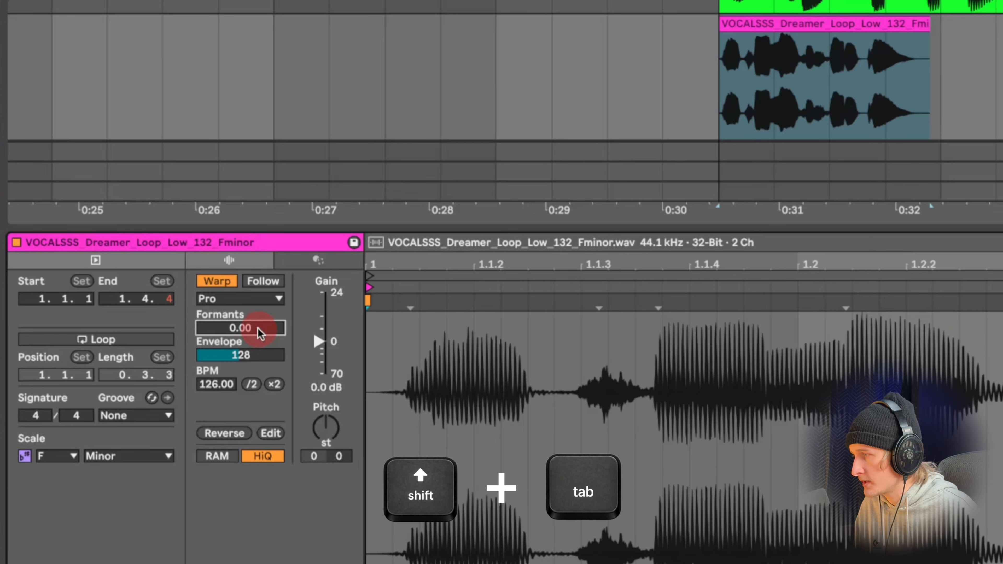
left_click(223, 387)
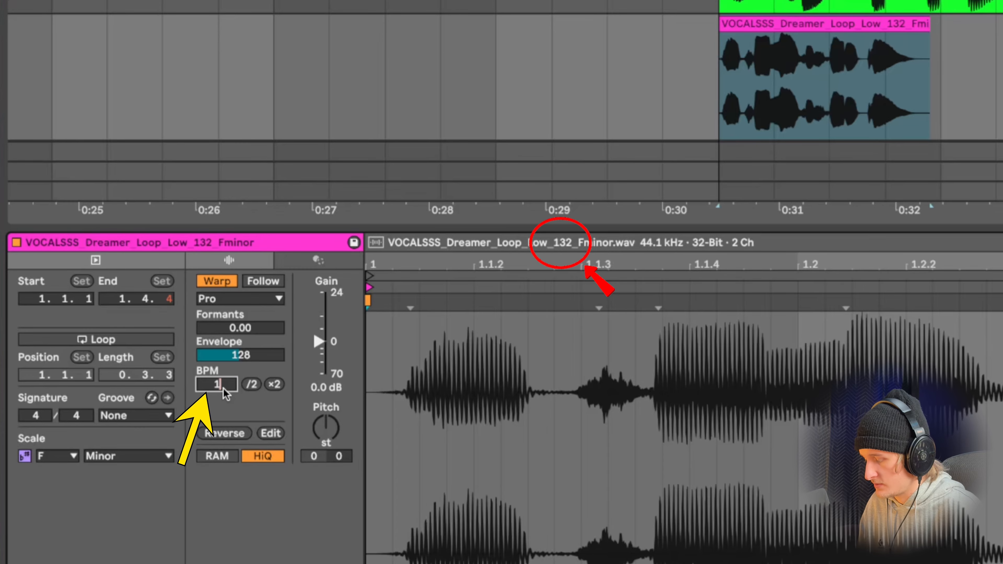
type("132")
key("Return")
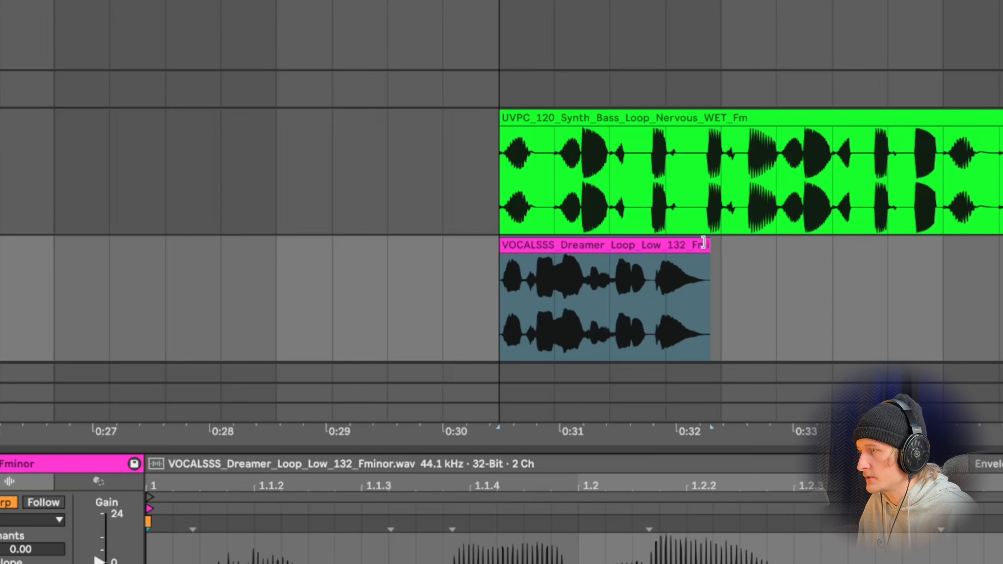
Extend the vocal loop clip to one full bar and duplicate it to fill bars 17 to 21.
left_click_drag(704, 242, 745, 251)
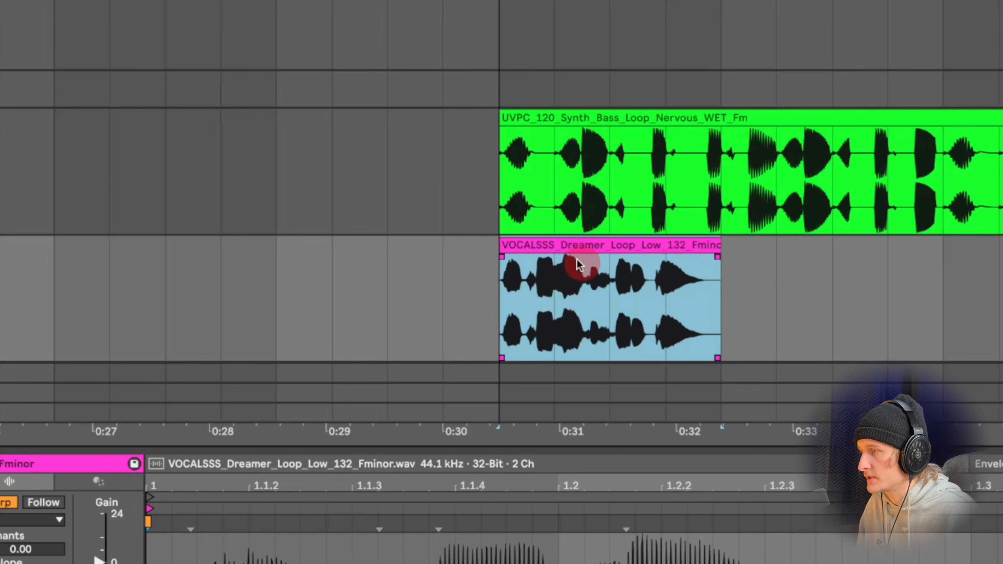
key("super+d")
scroll(571, 247, "down", 3)
key("super+d")
key("super+d")
key("plus")
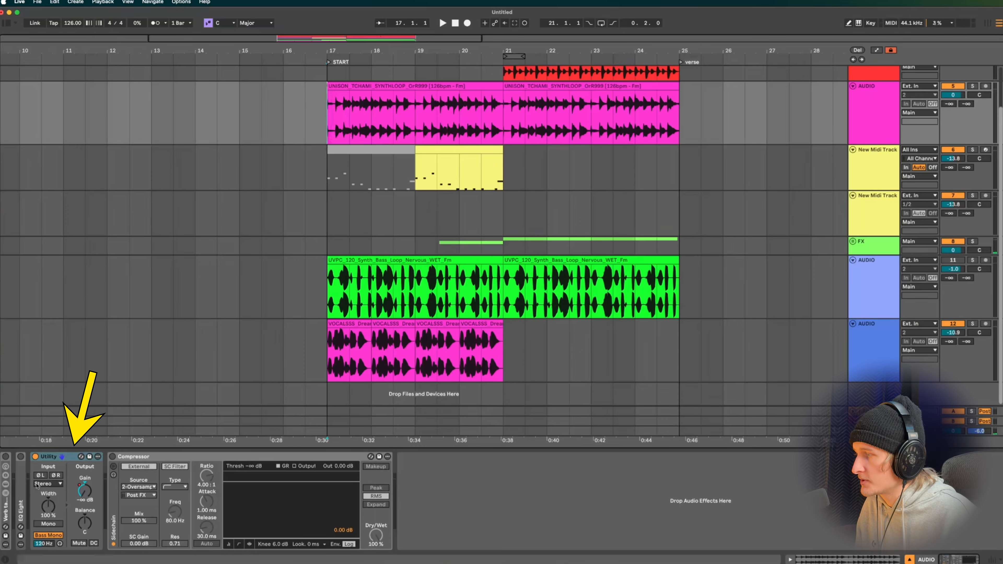
Copy the pink synth loop track's Utility onto the end of the vocal track's device chain and select the first vocal clip.
key("super+c")
left_click(49, 456)
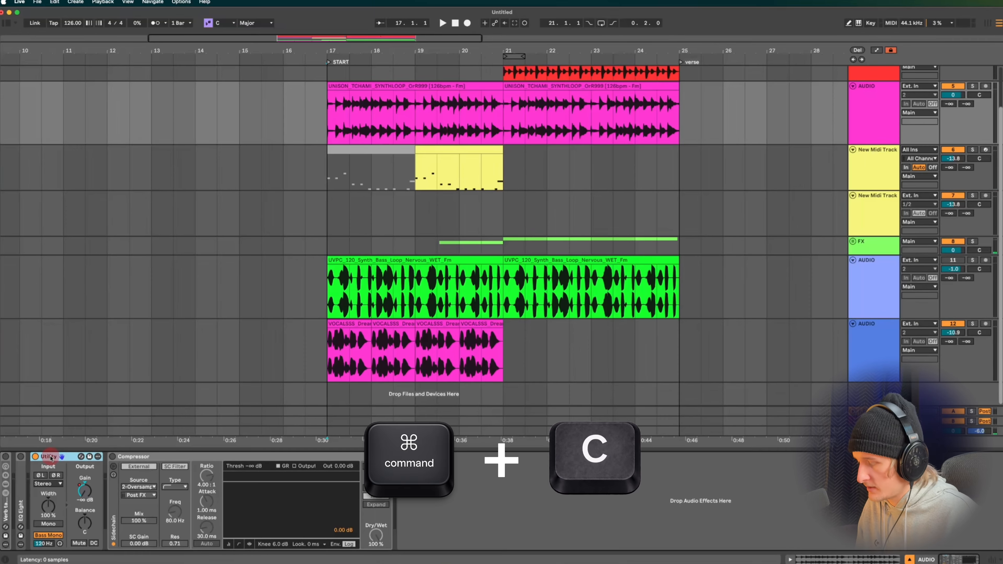
left_click(325, 372)
key("super+v")
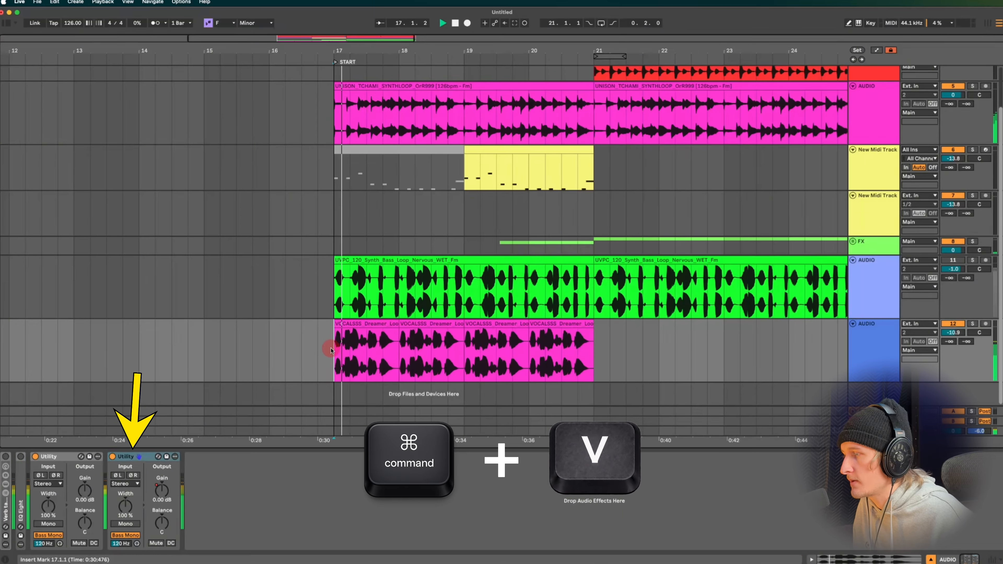
left_click(367, 332)
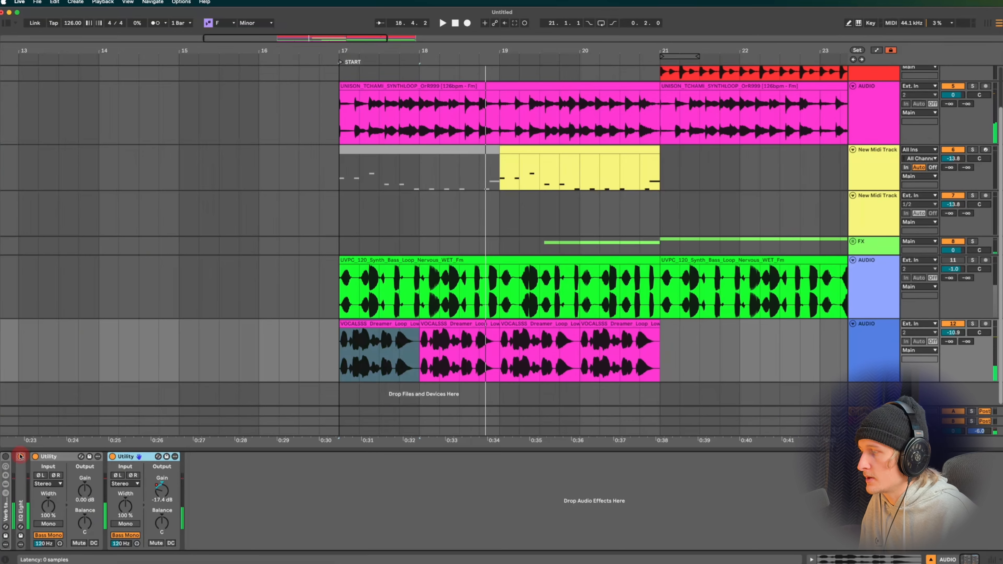
Expand the vocal track's EQ Eight and change band 4 to a high shelf.
double_click(22, 468)
left_click(109, 495)
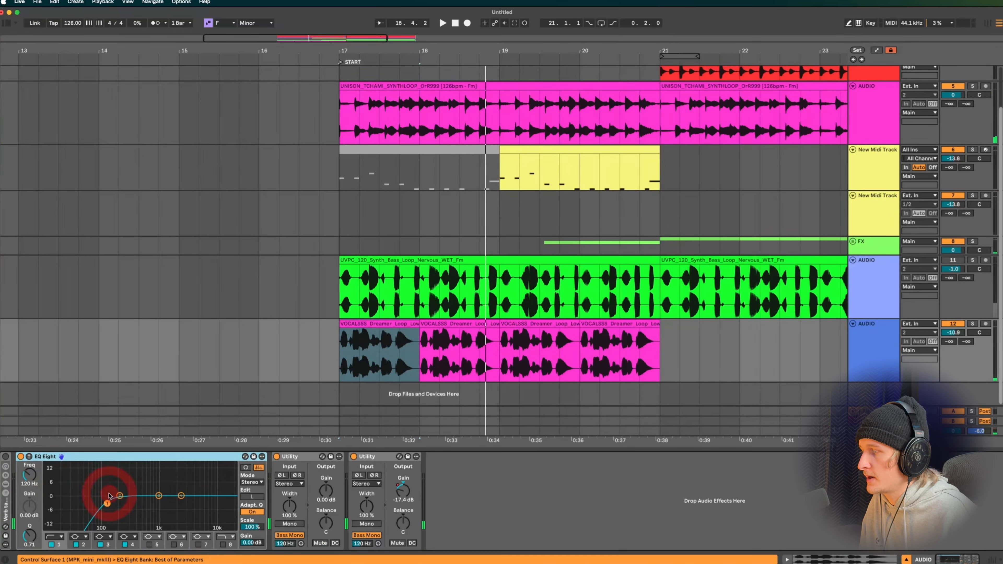
left_click(126, 537)
left_click(131, 519)
left_click(129, 537)
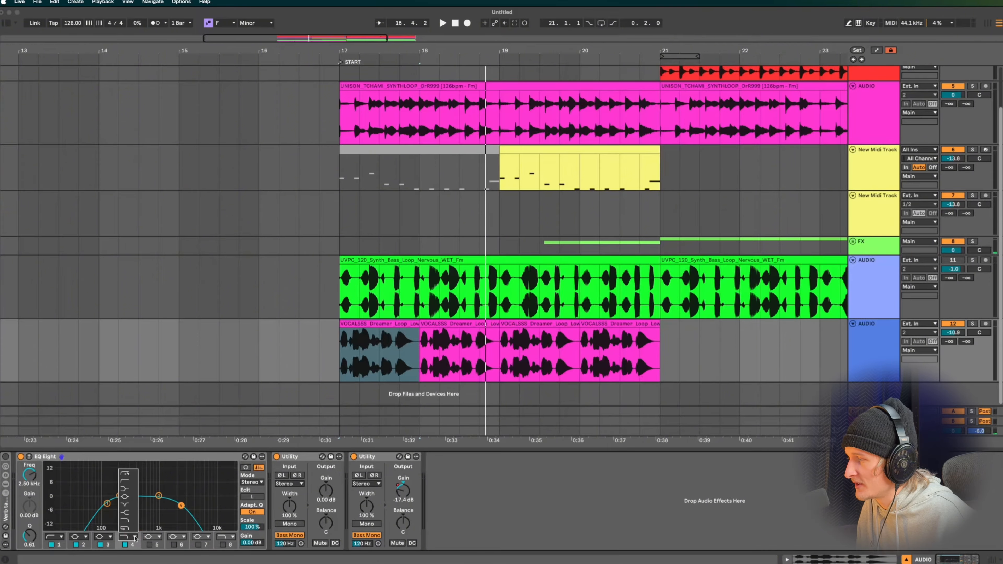
left_click(129, 513)
Adjust the EQ Eight high shelf to about 6.82 dB at 880 Hz while playing the vocals.
key("space")
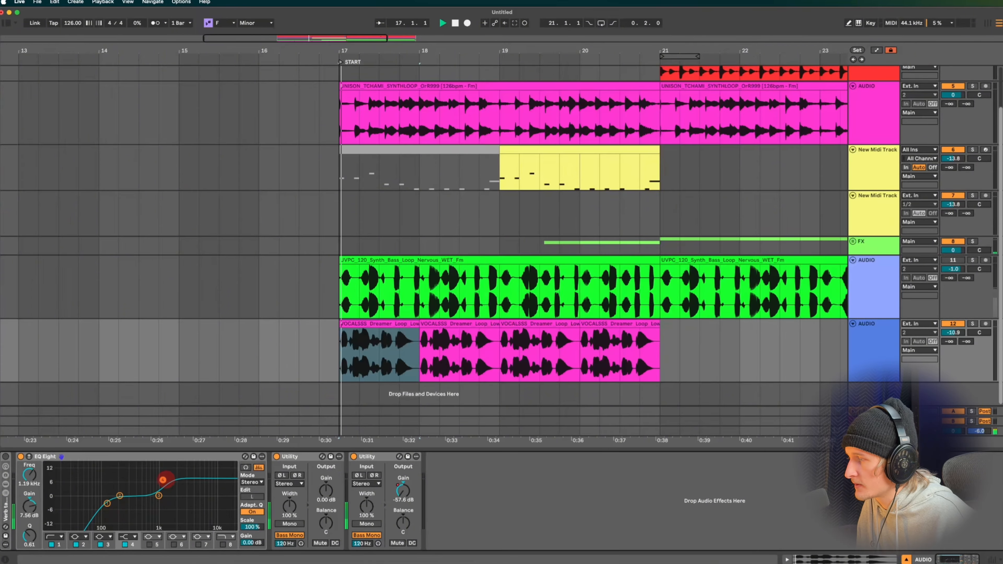
left_click_drag(161, 479, 155, 481)
left_click(130, 537)
key("space")
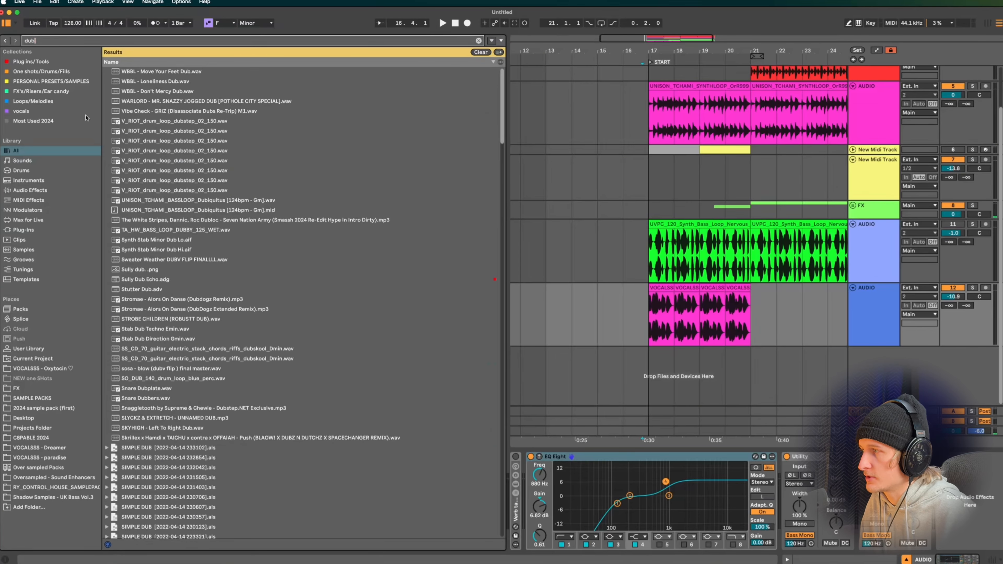
Load Dub Echo.adg from the Plug ins/Tools collection onto the vocal track and hide the browser.
left_click(47, 61)
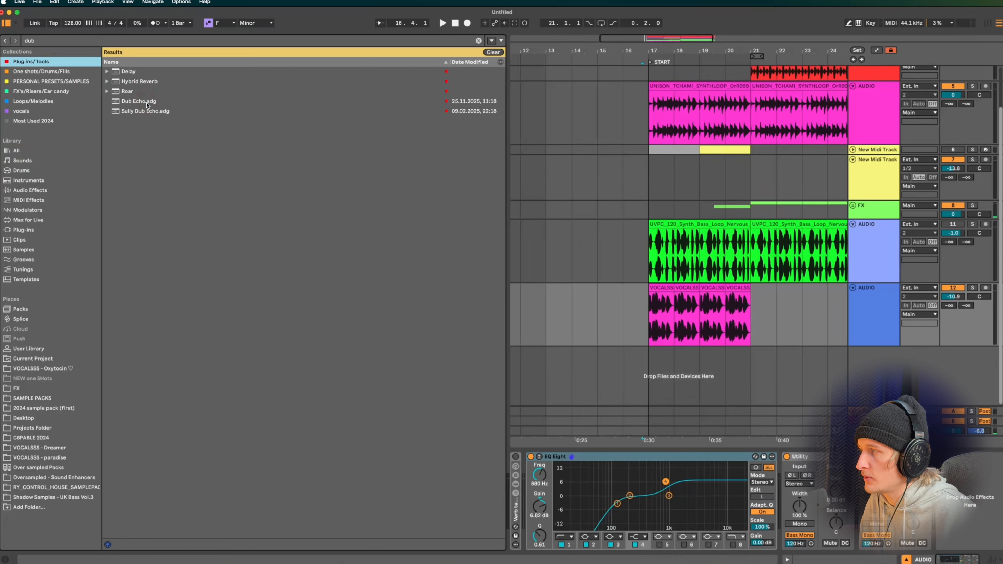
double_click(146, 101)
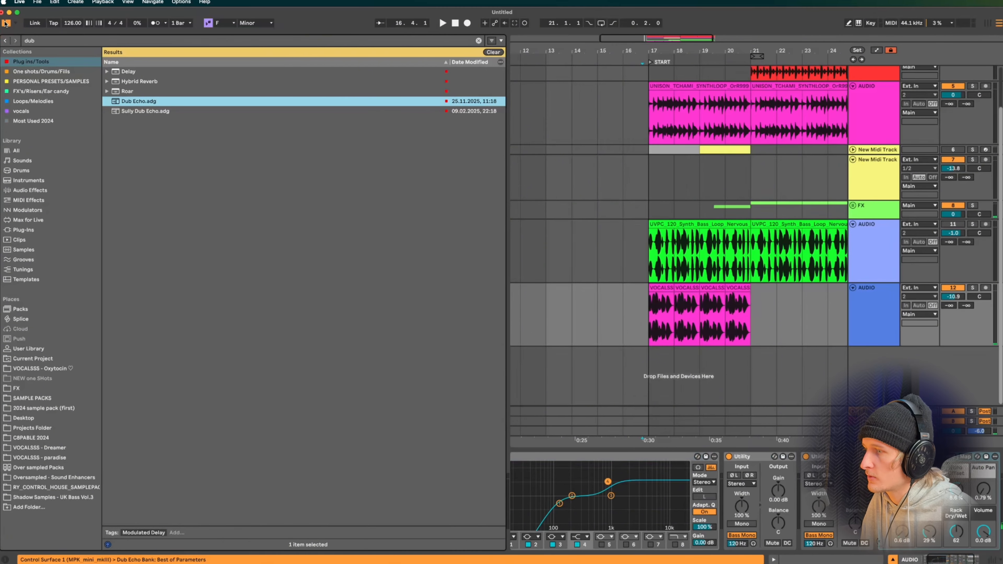
left_click(6, 23)
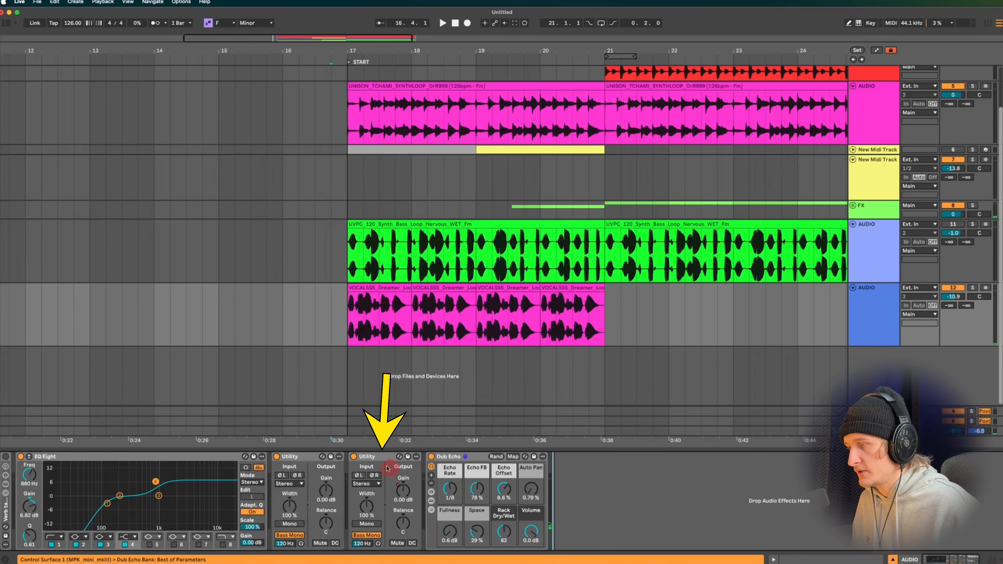
Move the vocal track's second Utility after Dub Echo, and set Echo FB to 35% and Rack Dry/Wet to 22 during playback.
left_click_drag(389, 458, 591, 489)
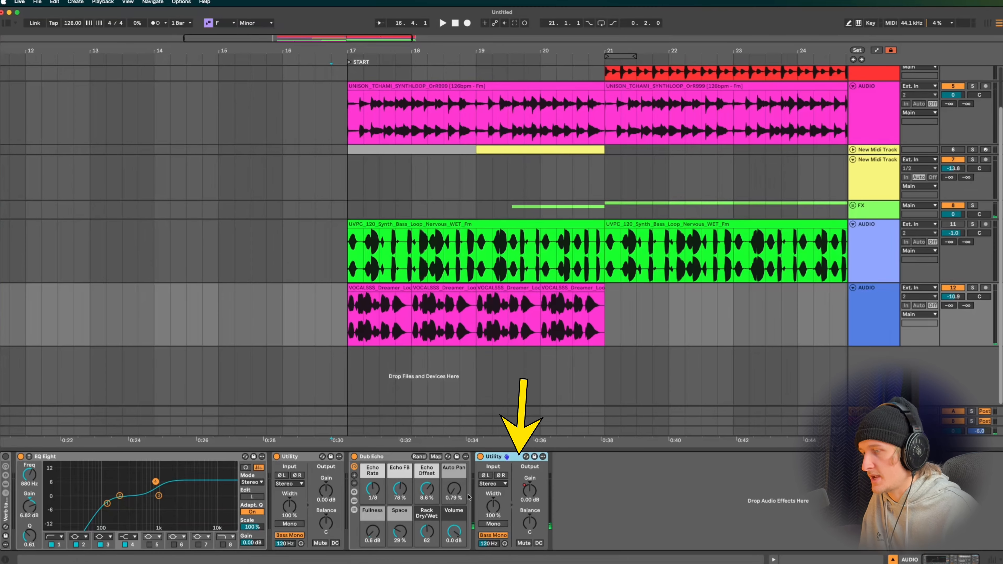
key("space")
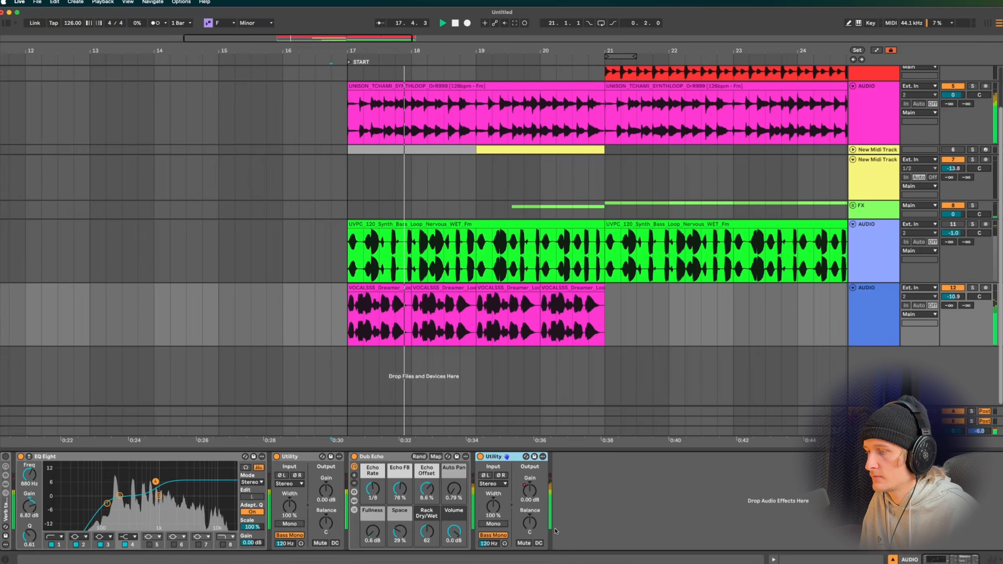
Try Dub Echo after the second Utility and play the vocals from bar 17 to hear that device order.
left_click(399, 458)
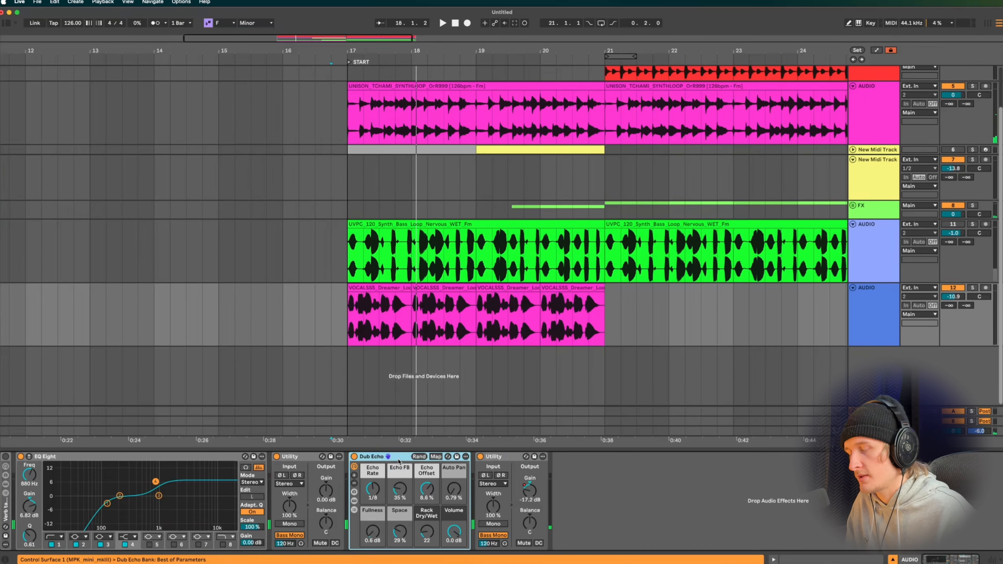
left_click_drag(579, 472, 577, 472)
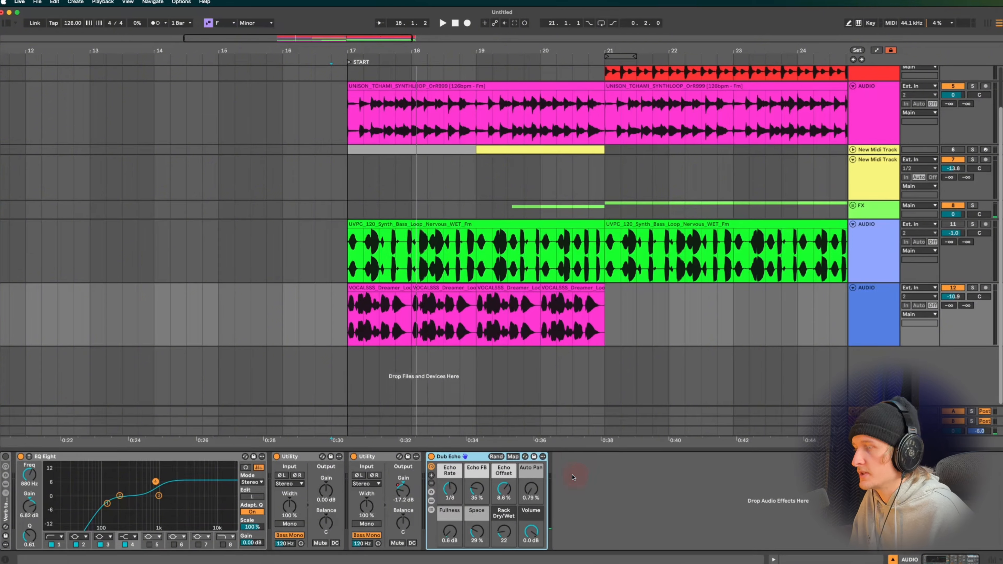
key("space")
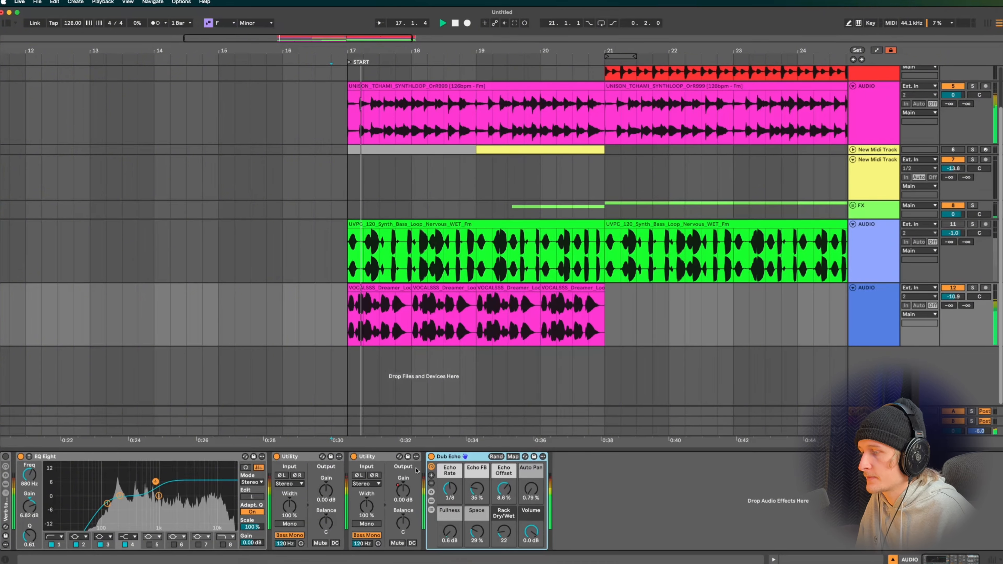
key("space")
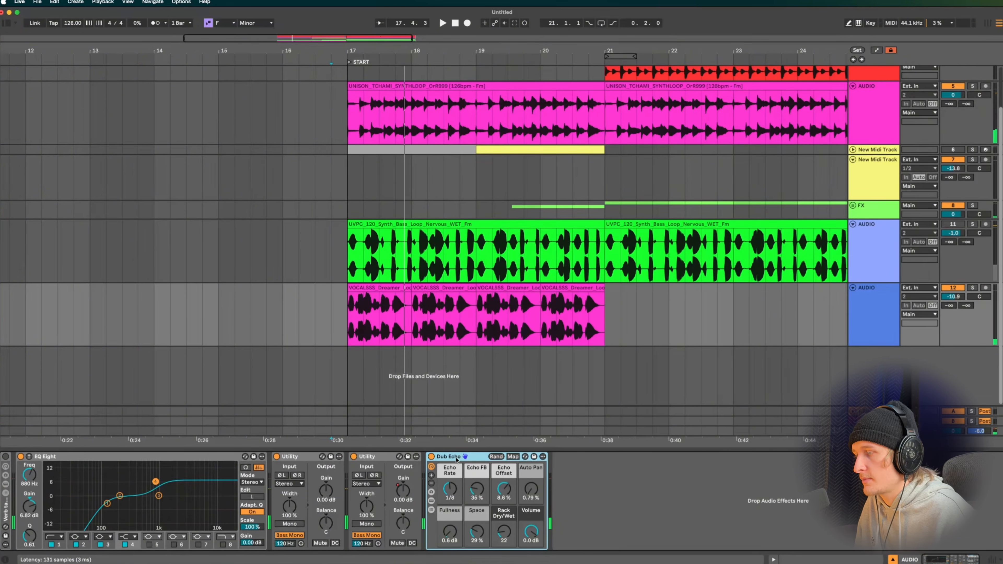
Return the second Utility to the end of the vocal chain after Dub Echo and play the section from bar 17.
left_click(387, 457)
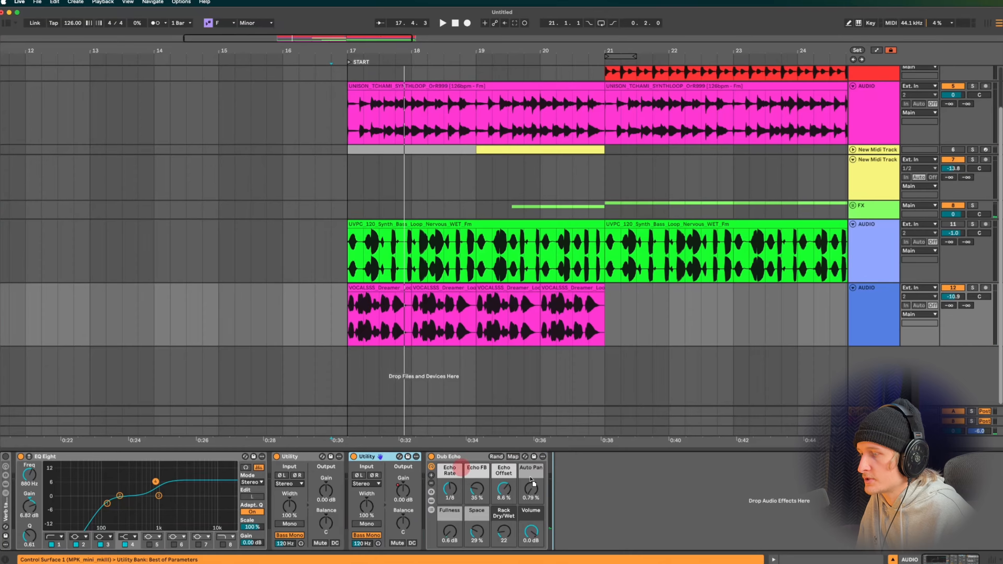
left_click_drag(531, 481, 509, 493)
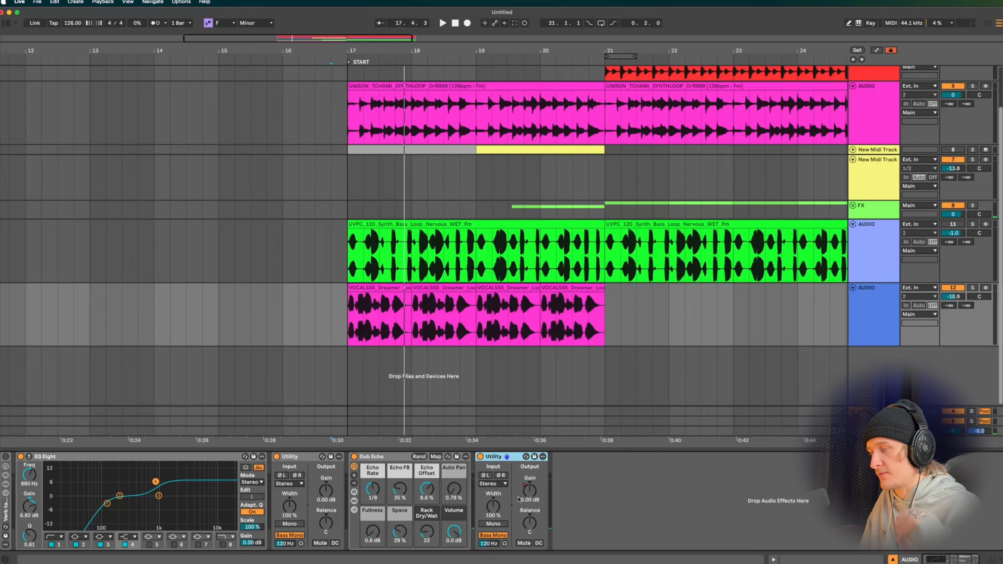
key("space")
scroll(442, 356, "down", 3)
scroll(419, 356, "right", 2)
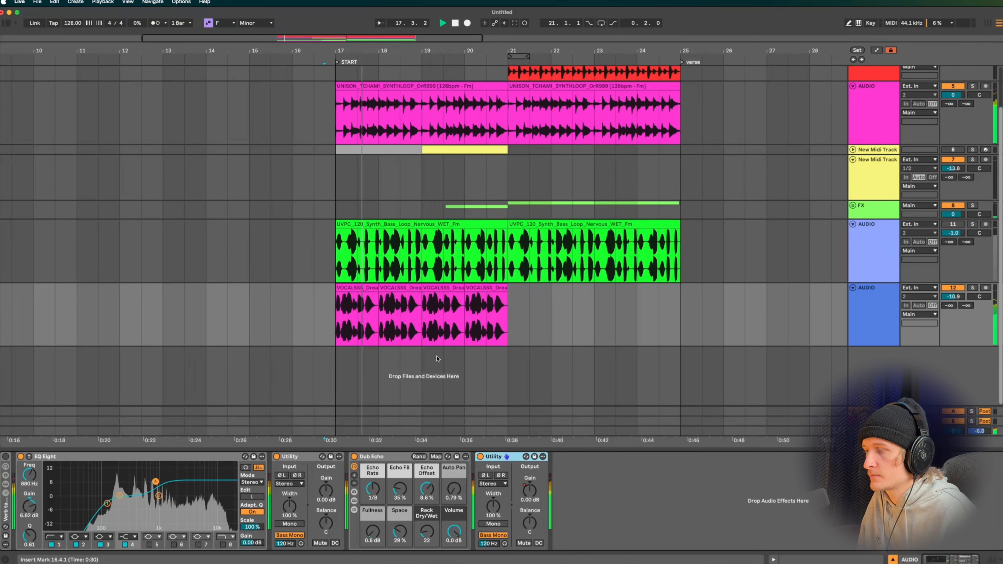
scroll(414, 356, "right", 1)
scroll(415, 356, "right", 1)
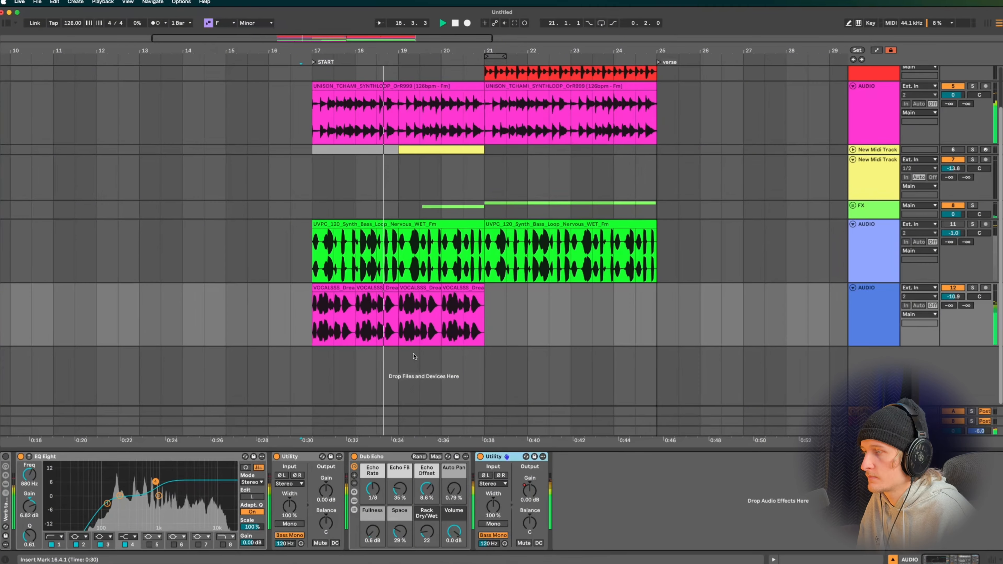
scroll(415, 356, "down", 2)
Group the vocal track, name the group VOX and fold it.
left_click(602, 307)
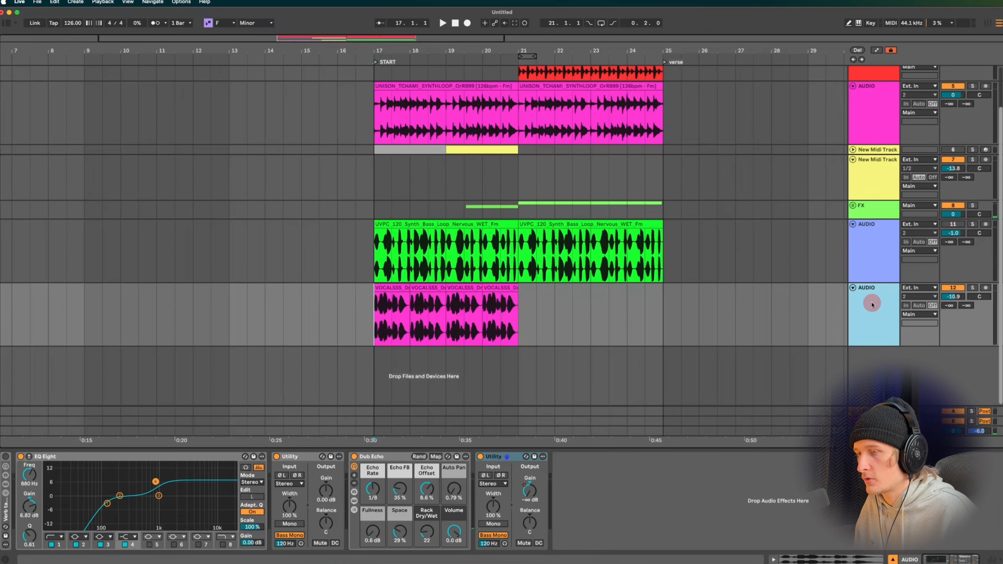
key("super+g")
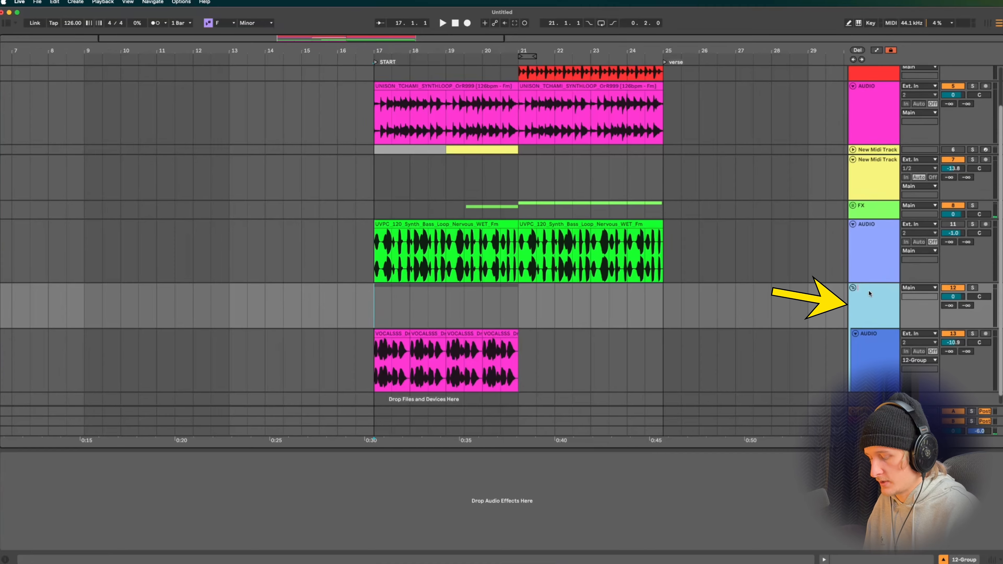
left_click(852, 288)
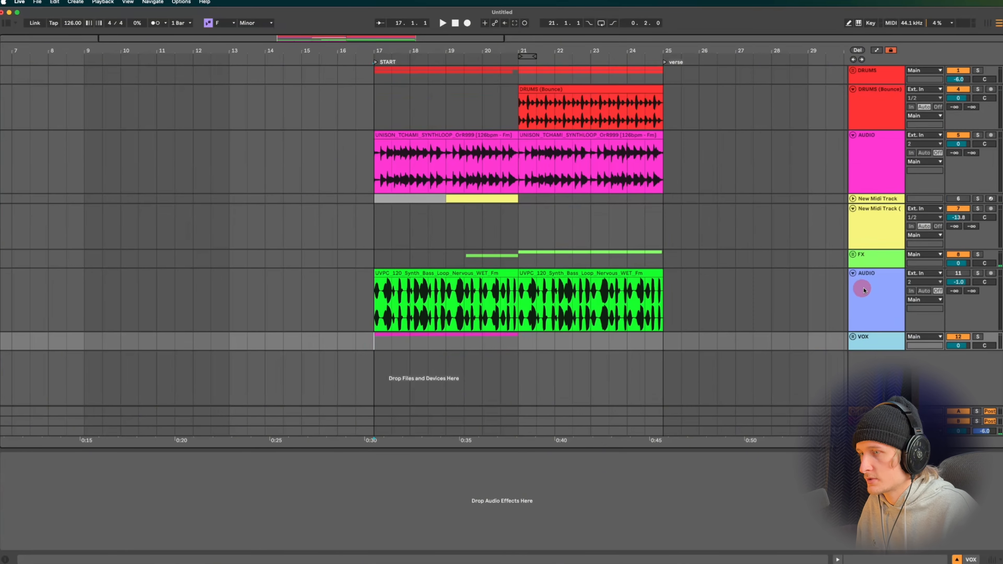
left_click(864, 300)
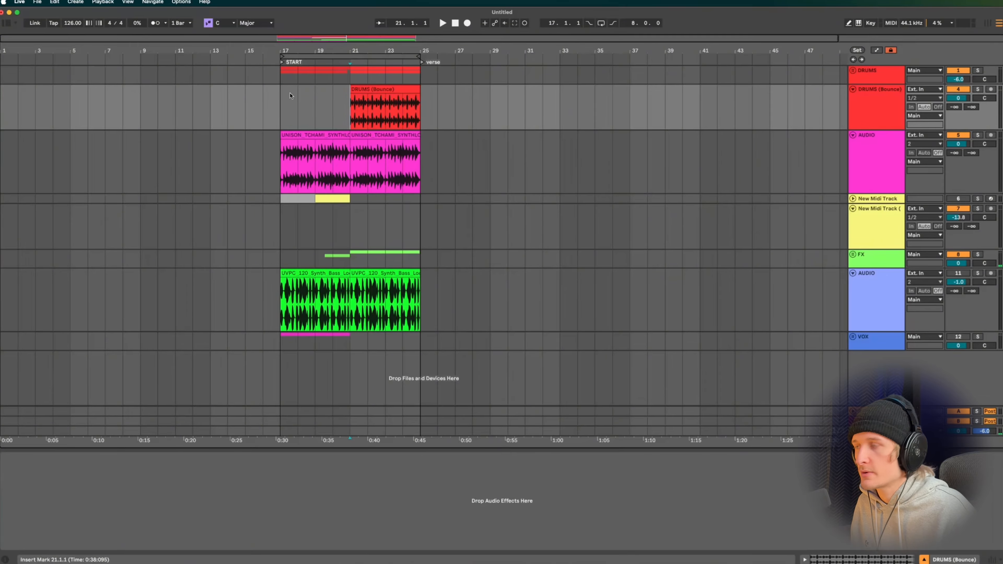
Select bars 17 to 25 across all tracks and nudge the selected section back and forth along the timeline.
left_click_drag(282, 81, 419, 342)
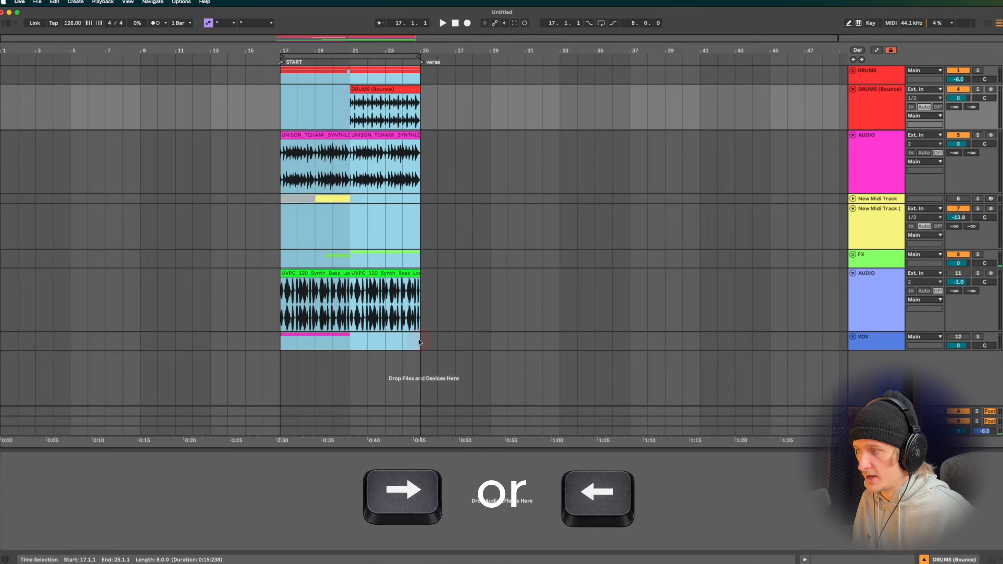
key("Right")
key("Right")
key("Right")
key("Left")
key("Left")
key("Left")
key("Left")
key("Left")
key("Right")
key("Right")
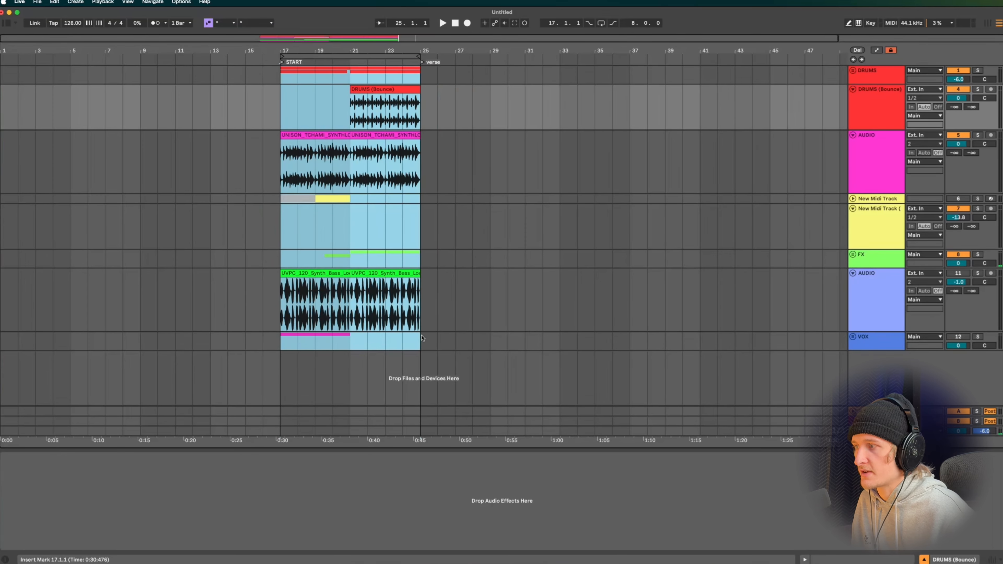
Select everything within the loop range of bars 17 to 25 and paste a copy at bar 29.
left_click(336, 178)
left_click(324, 56)
left_click(324, 57)
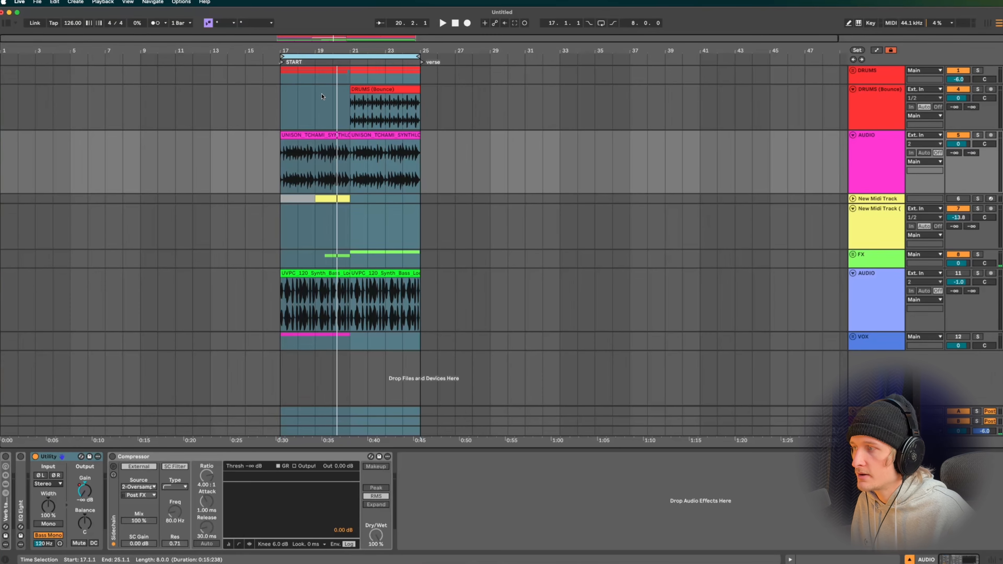
left_click(321, 102)
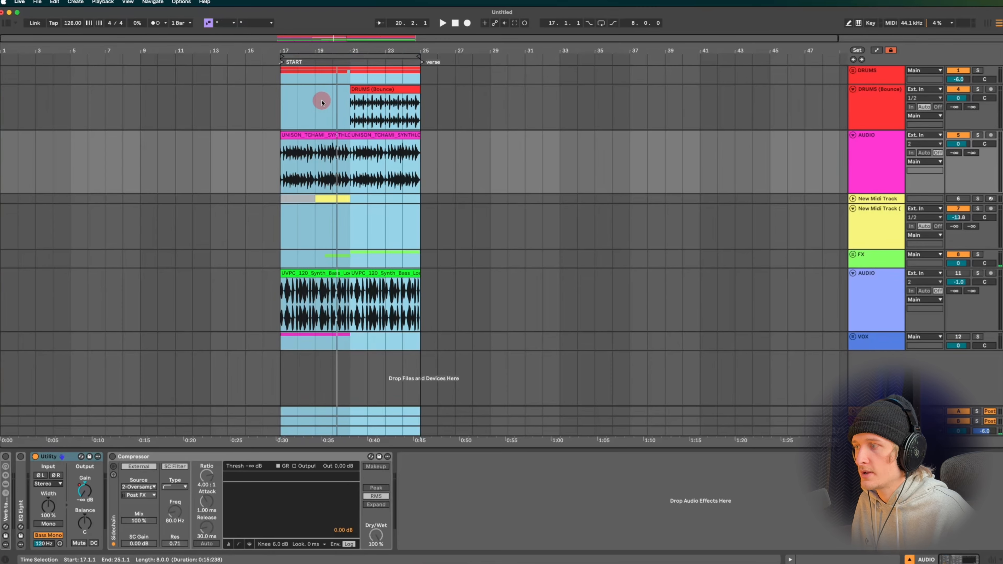
key("super+c")
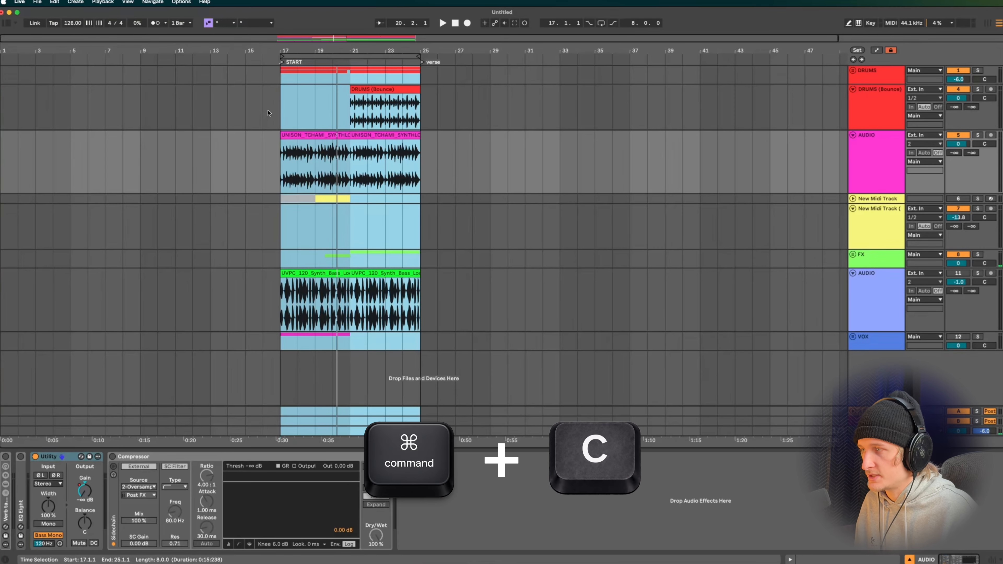
left_click(493, 85)
key("super+v")
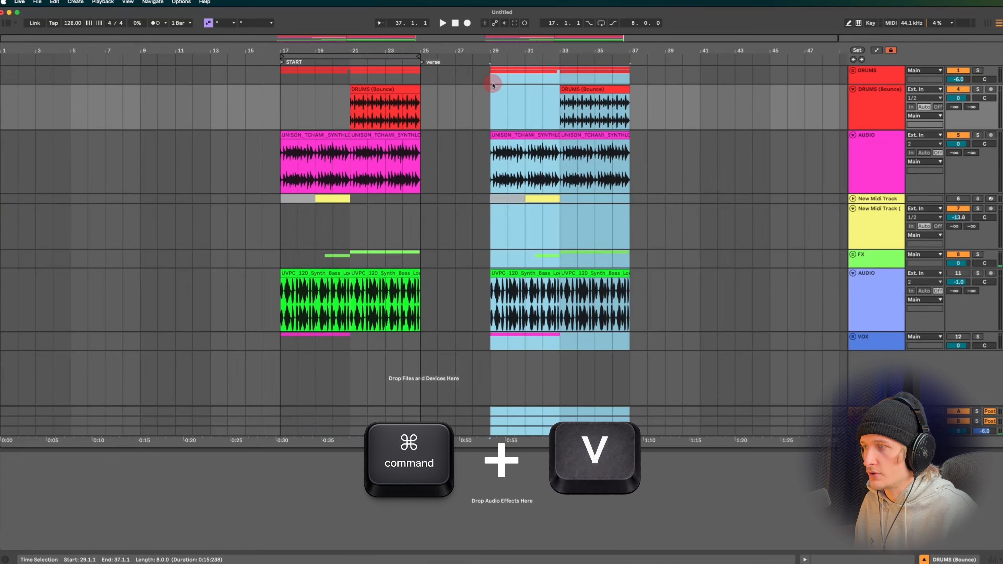
Undo the paste at bar 29 and move the section of bars 17 to 25 across all tracks to bar 33.
key("super+z")
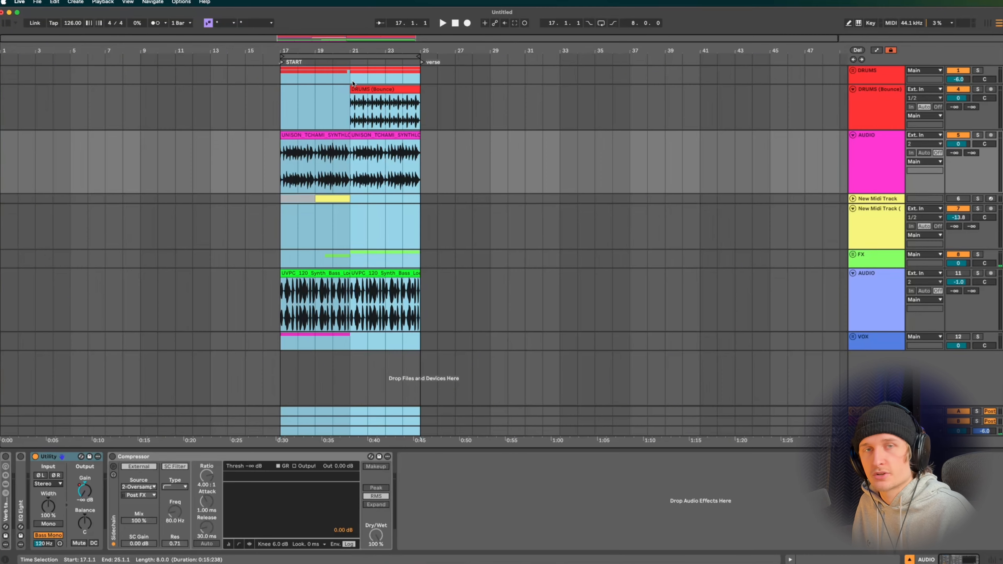
left_click(323, 133)
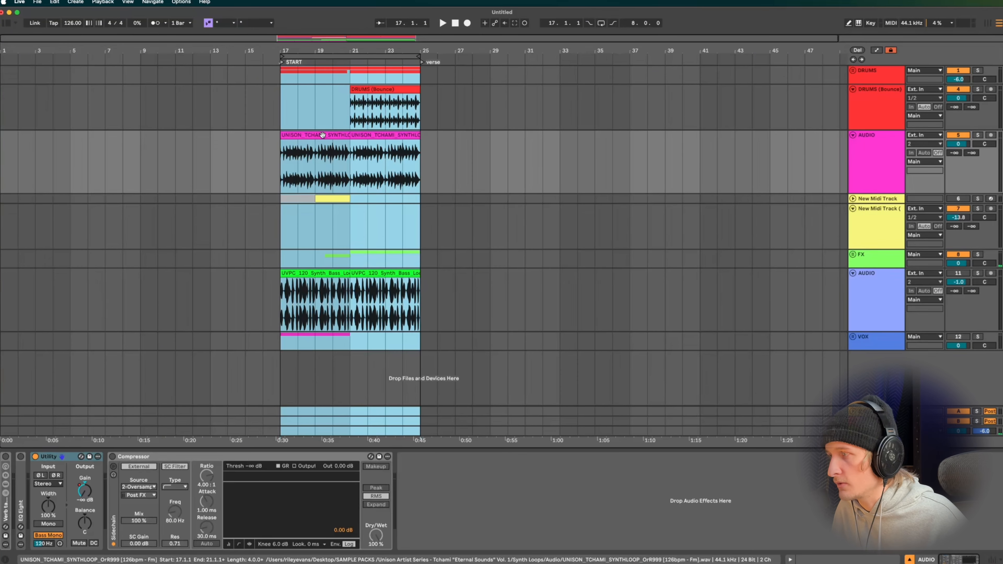
left_click_drag(322, 135, 583, 145)
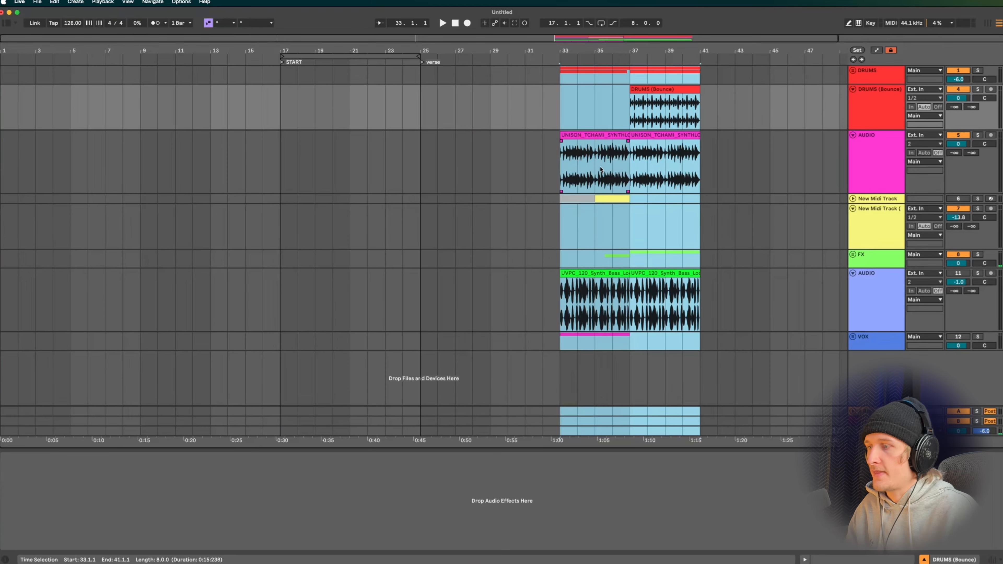
left_click(509, 225)
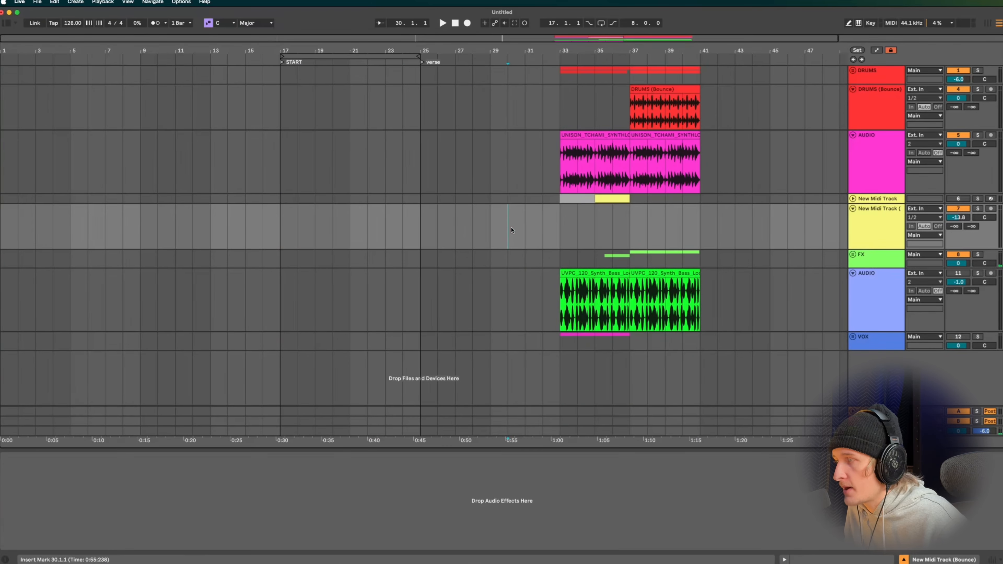
Show the synth track's Utility Gain automation and try to copy its envelope from bars 17 to 25 to the moved clips at bar 33.
left_click(560, 166)
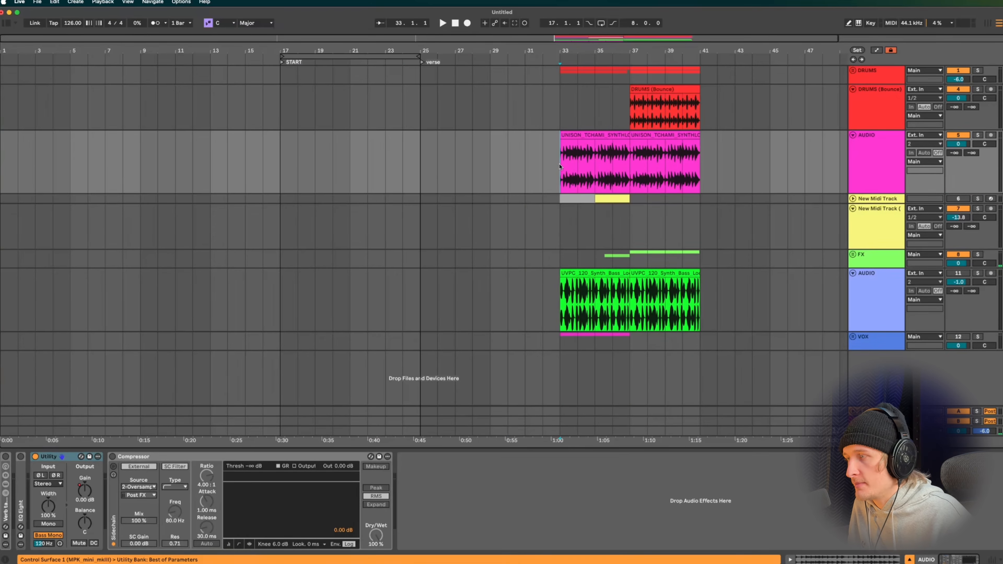
key("a")
left_click_drag(280, 154, 421, 157)
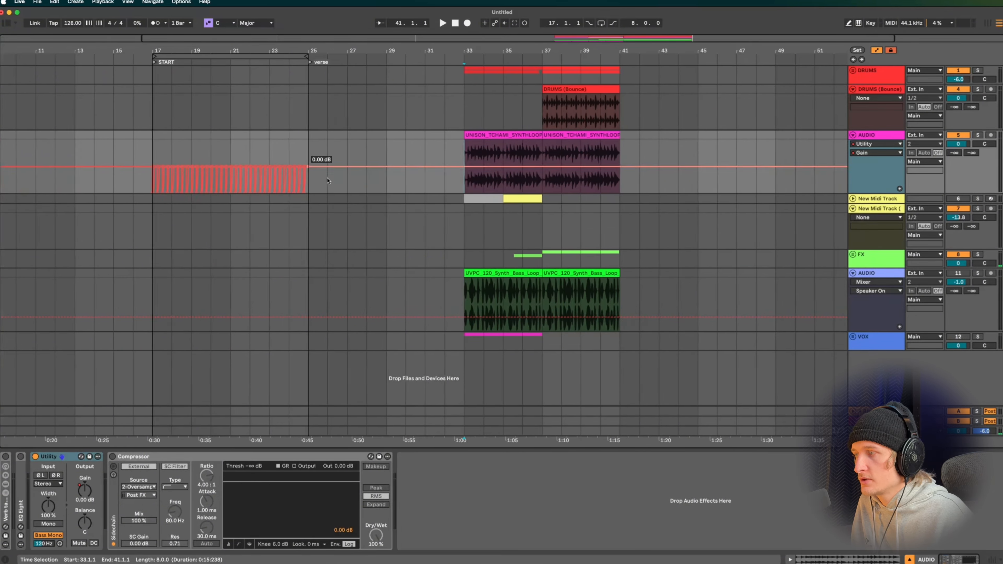
scroll(316, 161, "left", 1)
left_click_drag(324, 156, 170, 154)
key("super+c")
left_click(480, 152)
key("super+v")
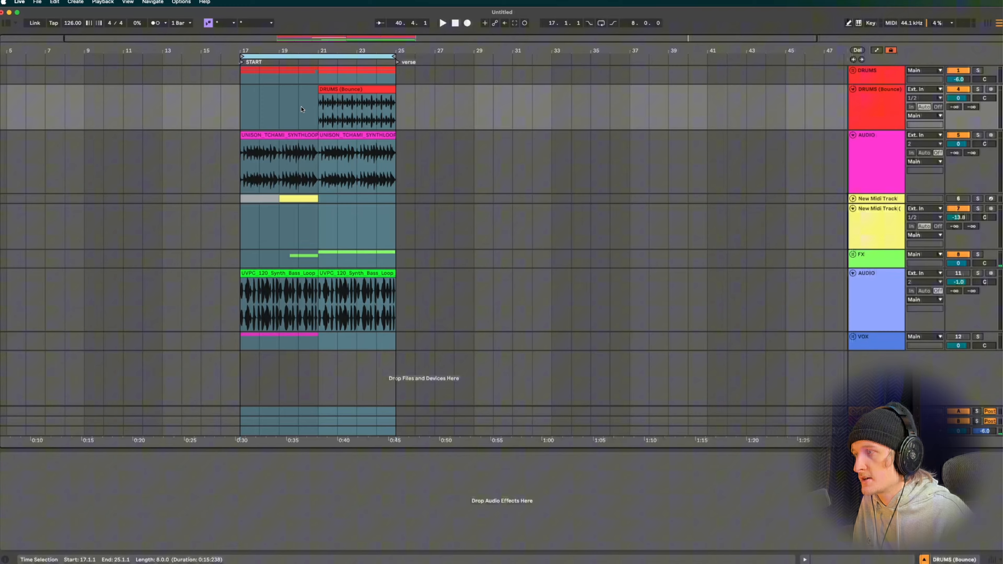
Duplicate the section of bars 17 to 25 across all tracks twice so the arrangement runs to bar 41.
left_click(301, 109)
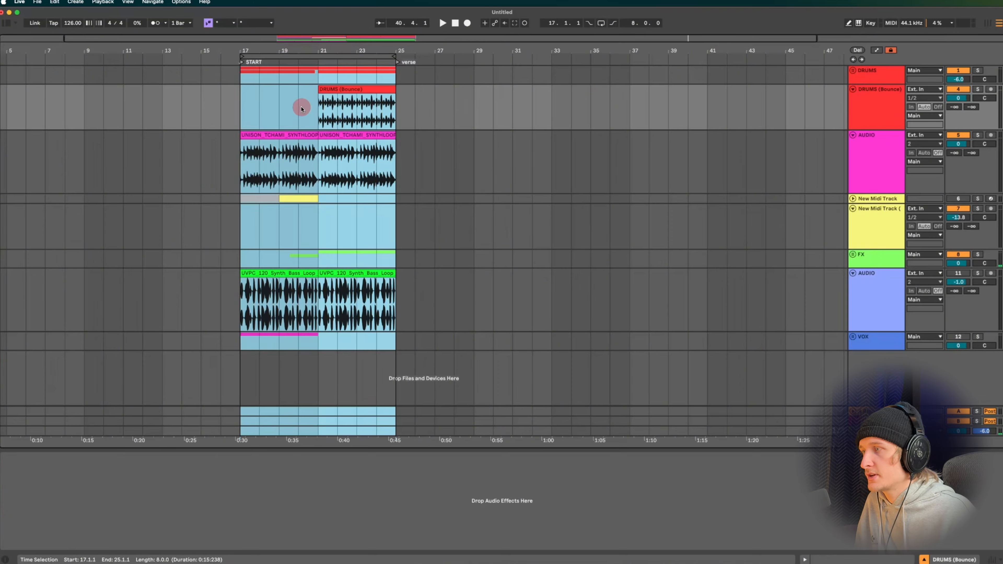
key("super+d")
key("super+d")
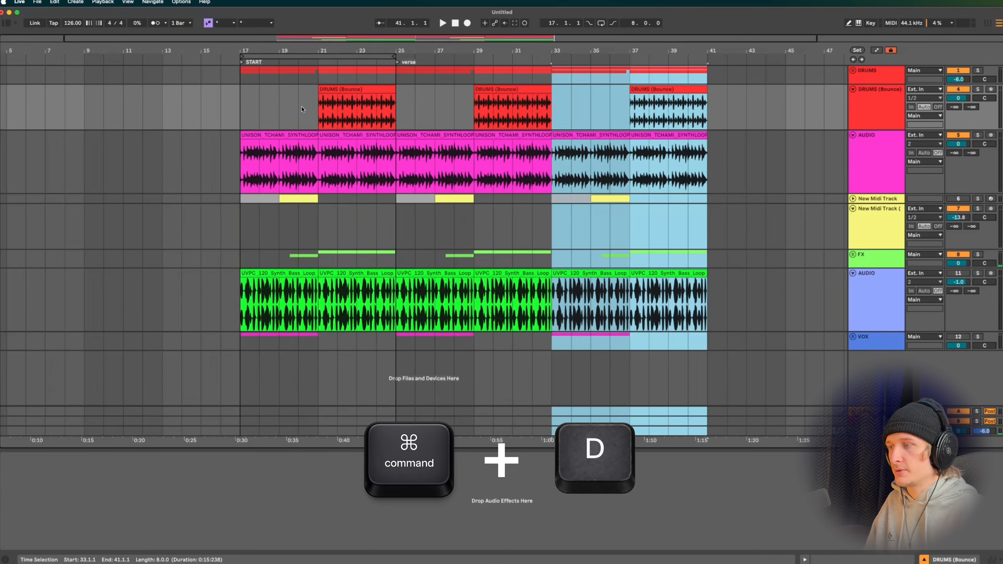
Add a locator named chorus at bar 33 and move it to bar 29.
left_click(563, 86)
type("chorus")
key("Return")
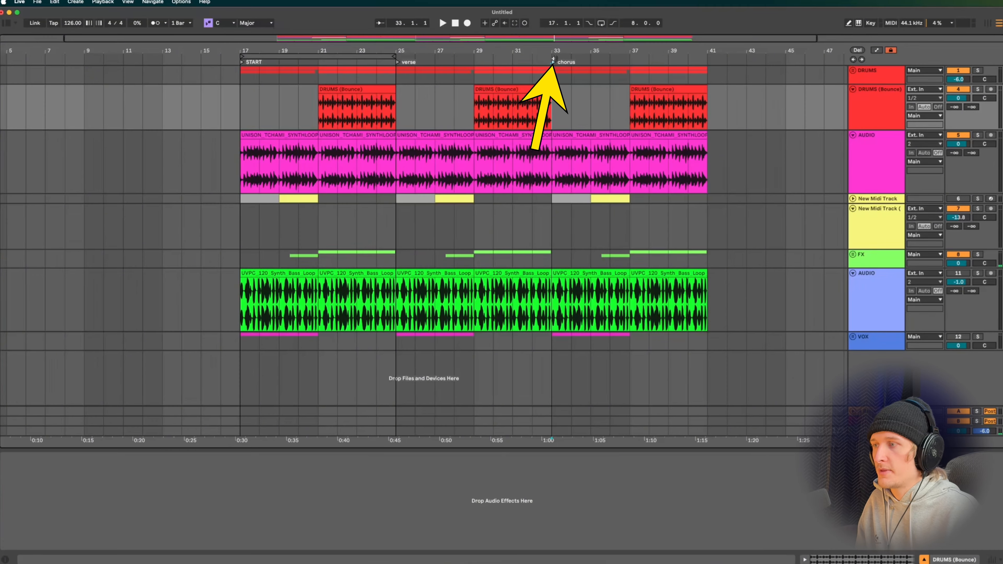
left_click_drag(554, 62, 640, 68)
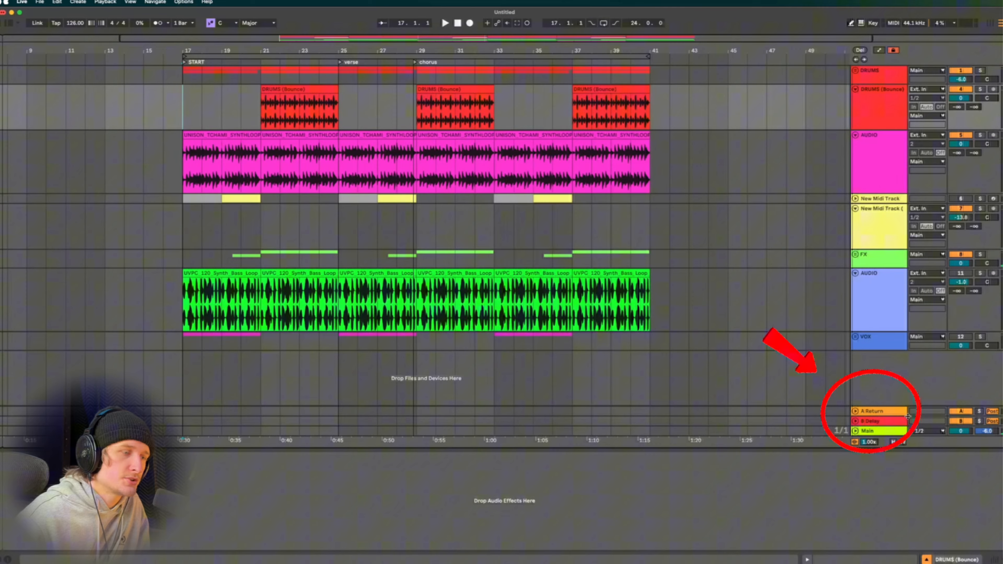
Unfold and refold the A Return and B Delay return tracks to inspect them.
left_click(888, 412)
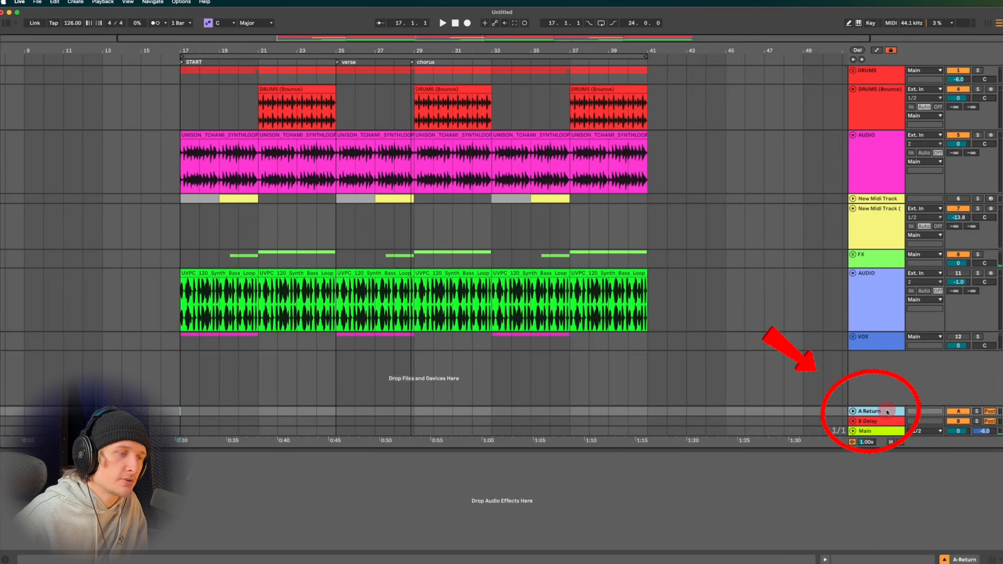
left_click(886, 421)
left_click(855, 411)
left_click(852, 421)
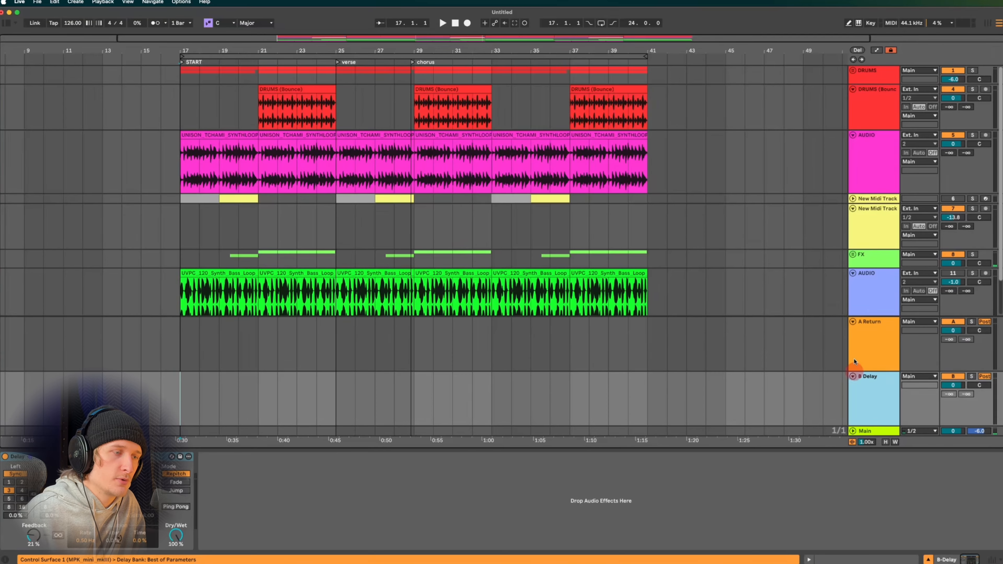
left_click(854, 322)
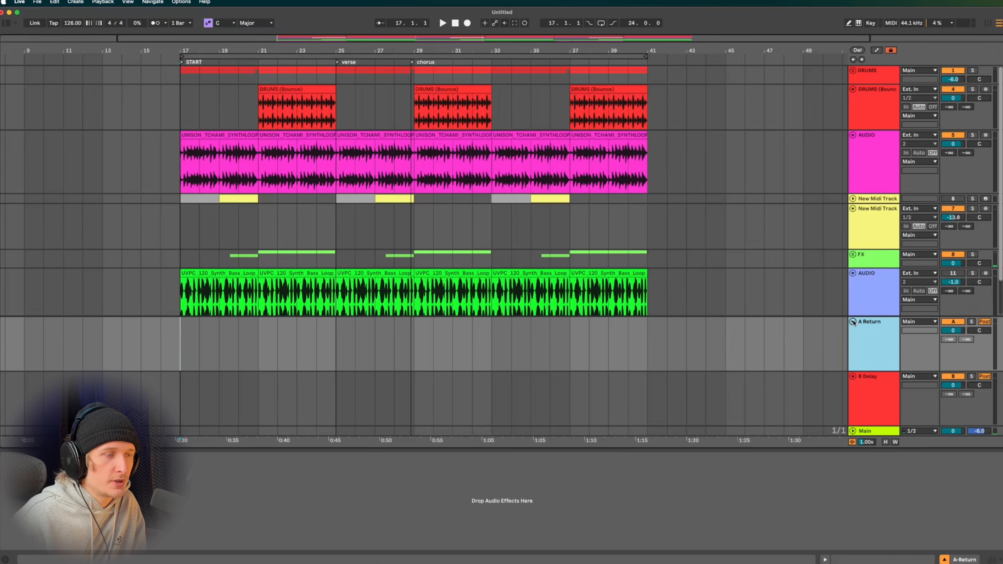
left_click(853, 322)
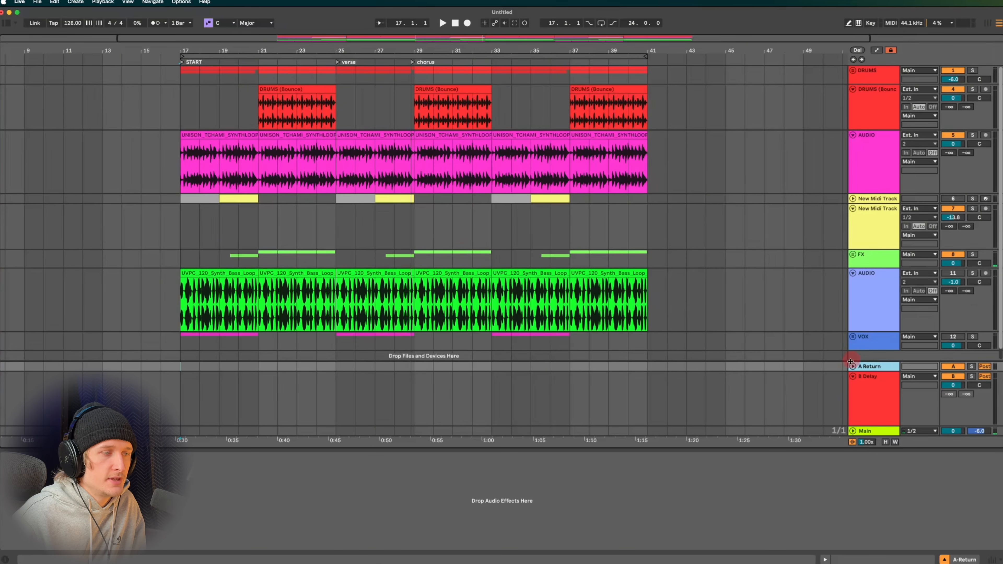
left_click(853, 376)
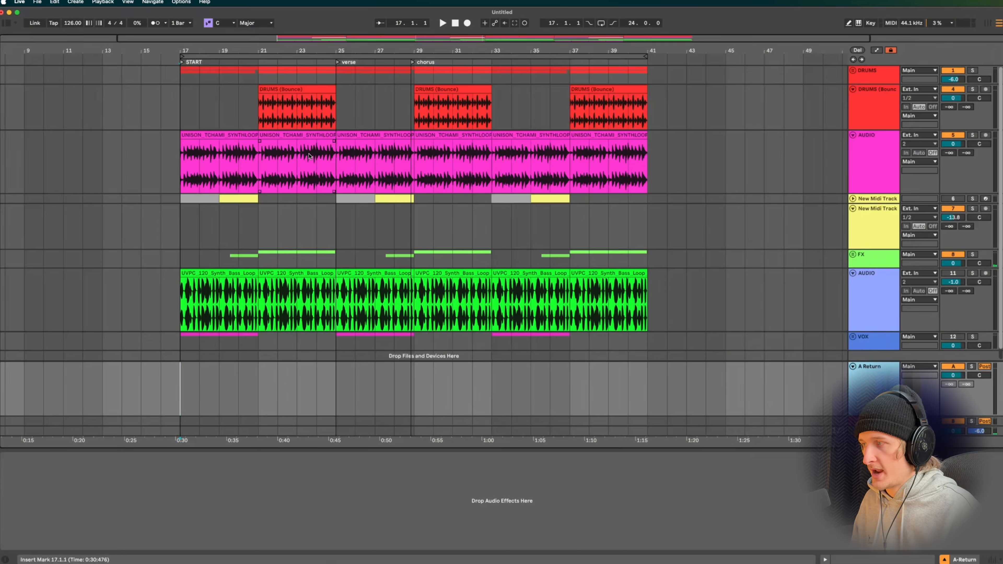
Show the browser, search it for "rev" and add Hybrid Reverb to the pink synth audio track.
left_click(316, 168)
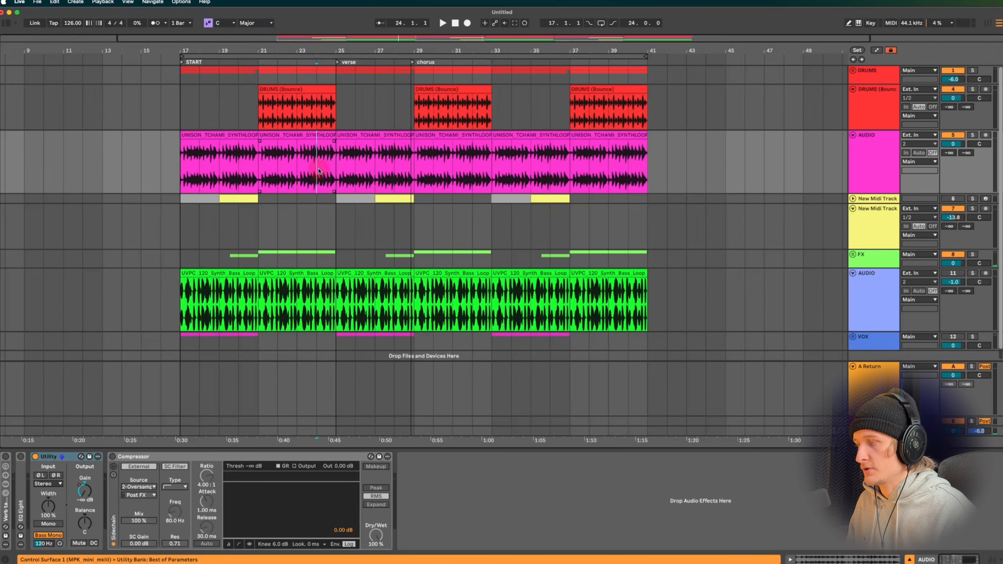
key("super+alt+b")
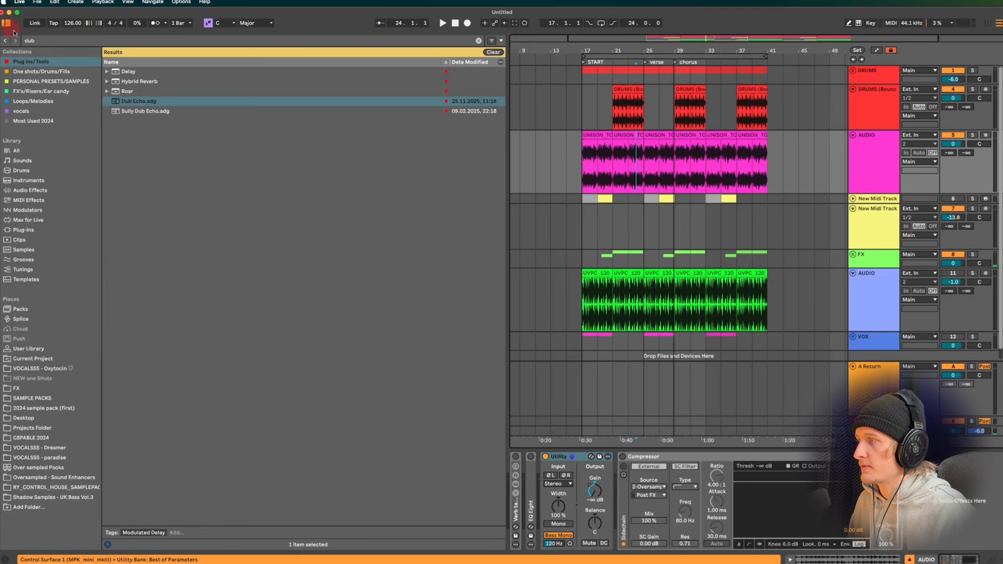
key("super+f")
type("rev")
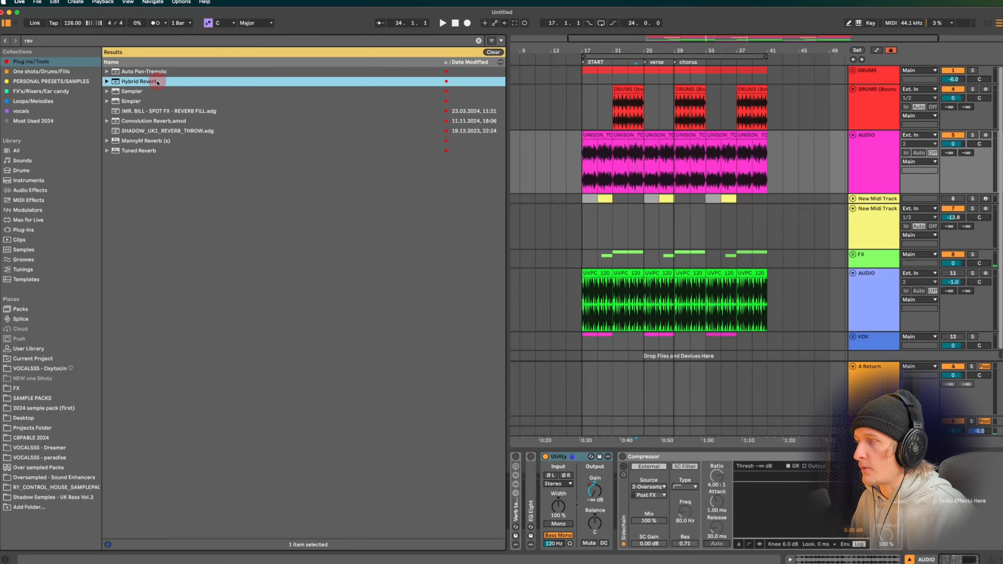
left_click(150, 81)
left_click_drag(150, 81, 694, 160)
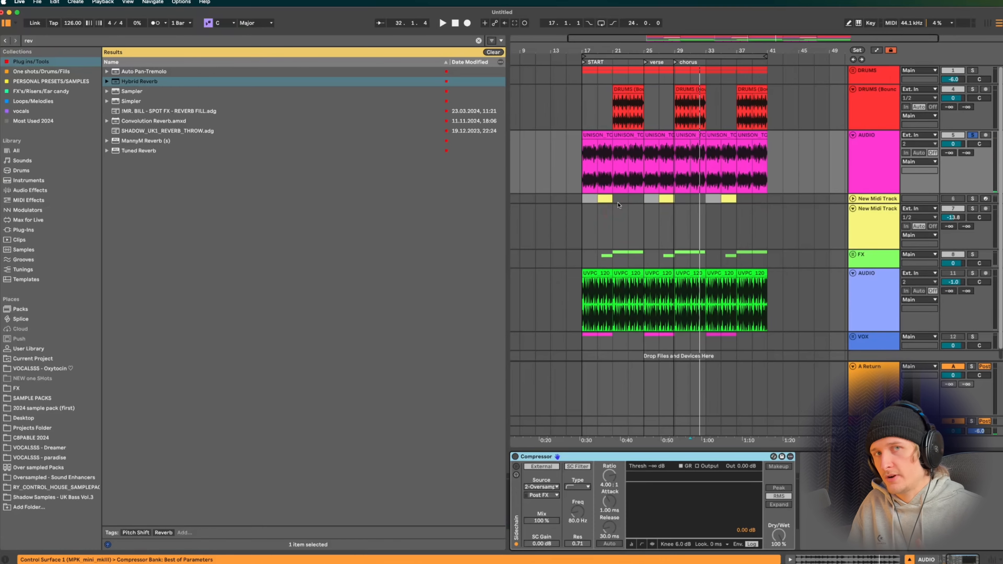
Fold the A Return track and hide the browser.
left_click(853, 371)
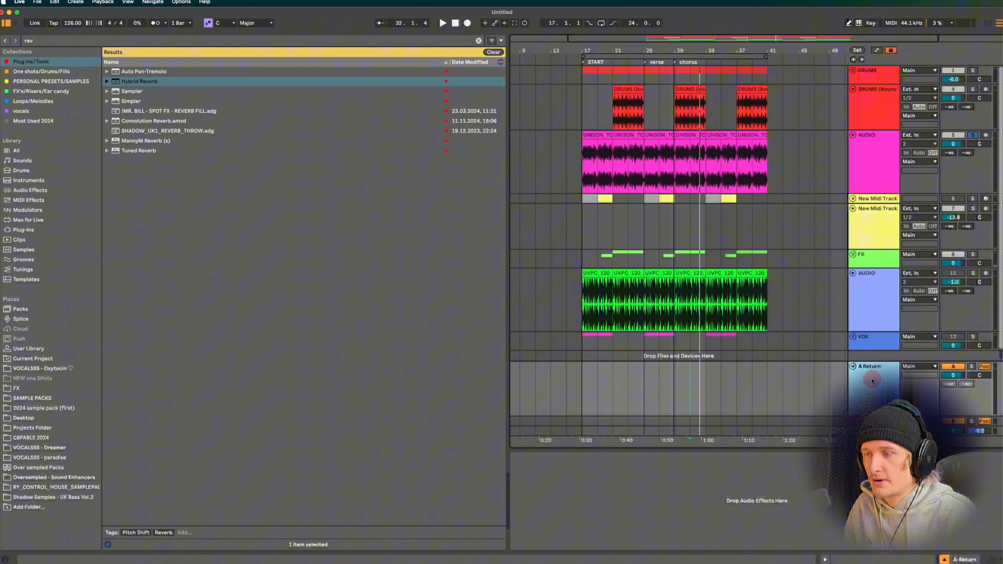
left_click(852, 368)
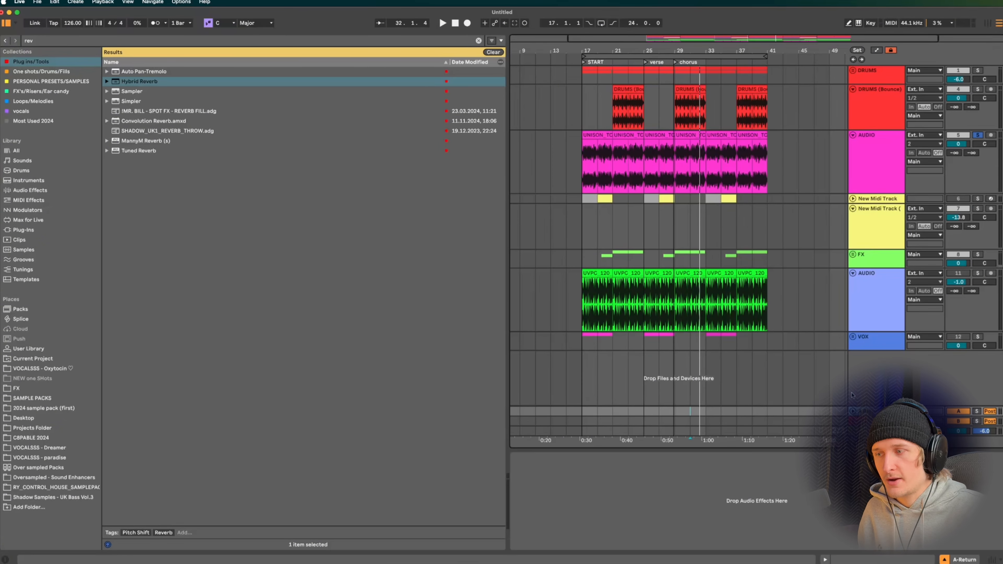
left_click(6, 23)
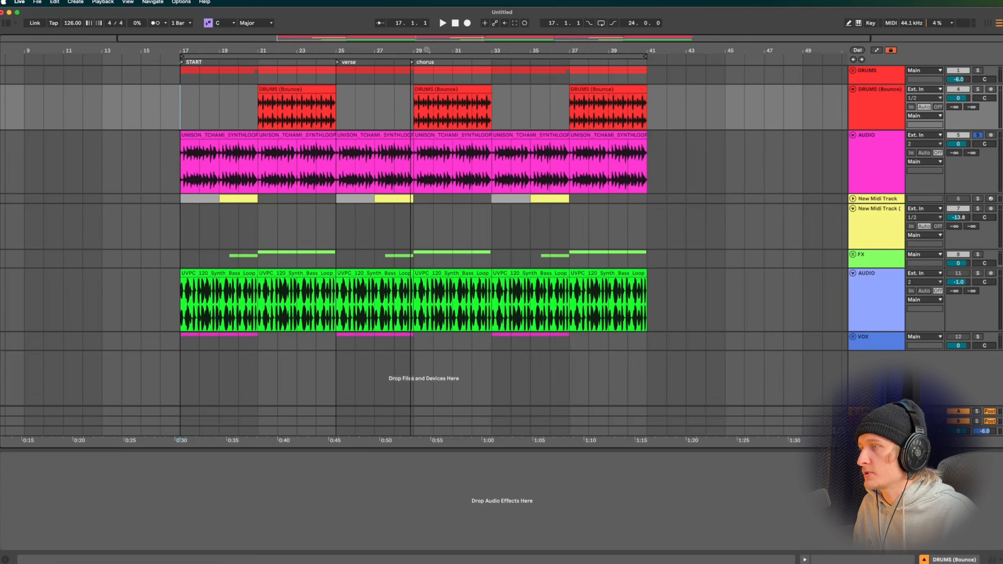
Select everything within the loop range of bars 17 to 41 across all tracks and clear the selection again.
left_click(425, 56)
left_click(652, 70)
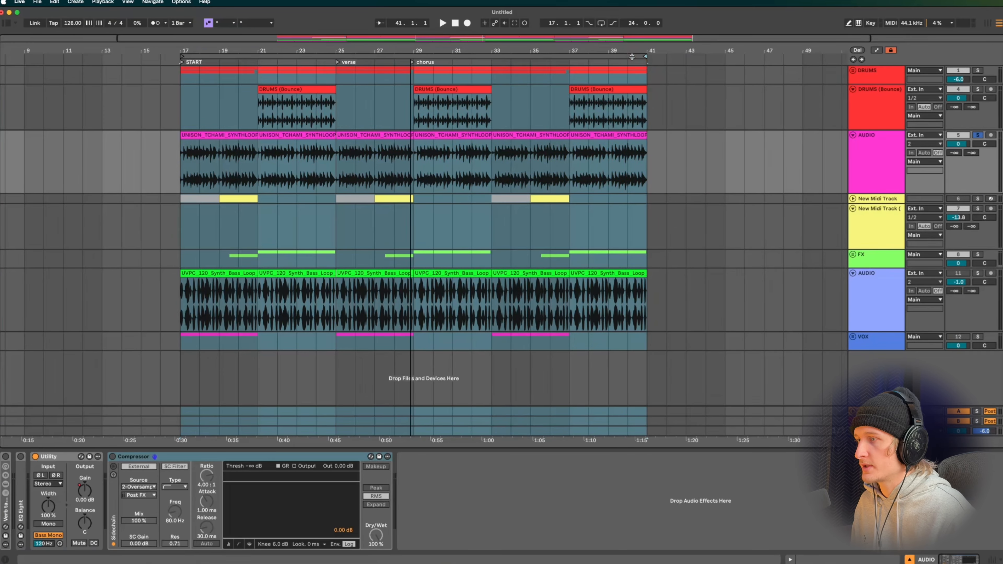
key("super+a")
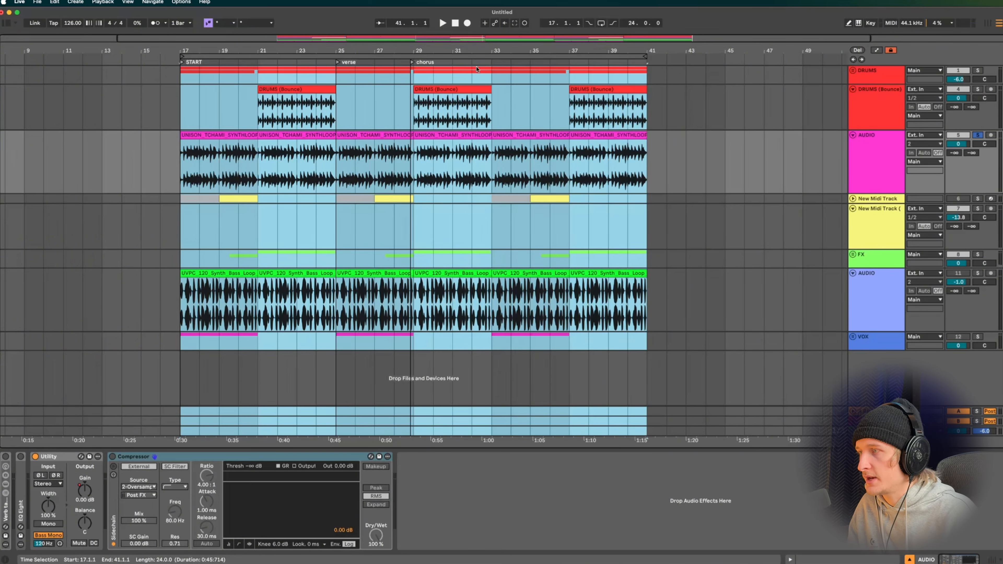
key("minus")
left_click(220, 118)
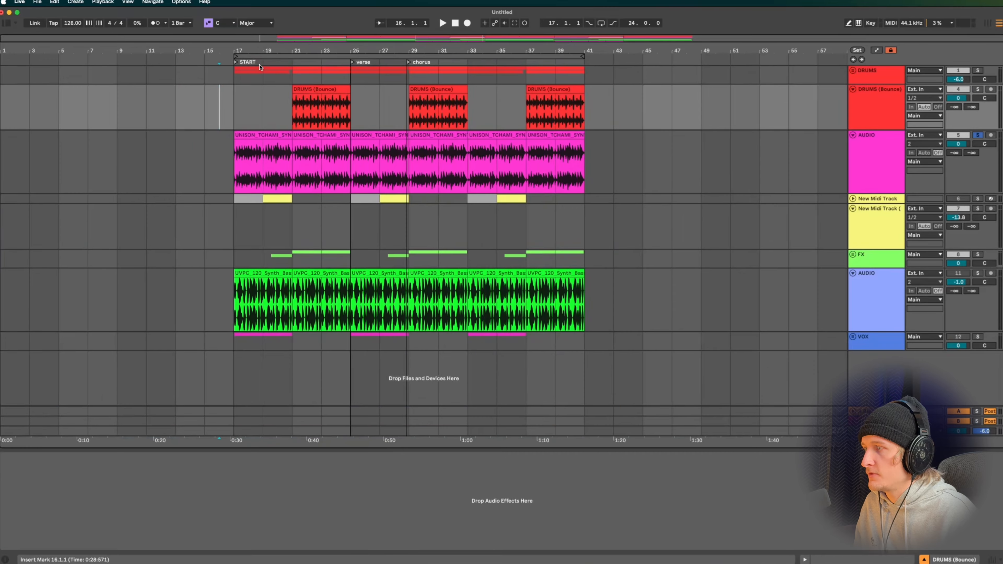
Shorten the loop and shift it to bars 5 to 13, then move it back to bars 17 to 25.
left_click_drag(273, 56, 97, 56)
left_click_drag(407, 56, 161, 72)
left_click(152, 56)
left_click(144, 93)
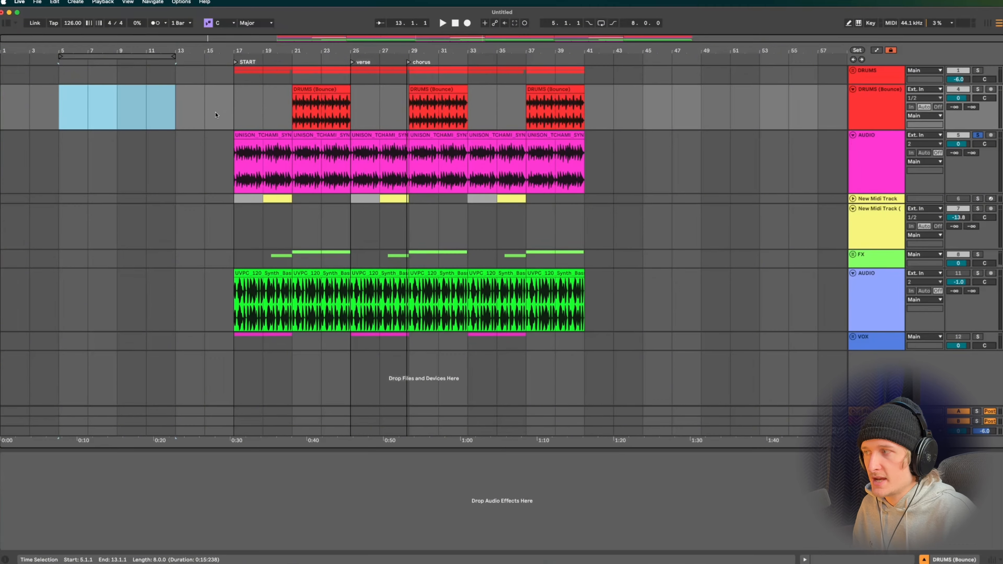
left_click_drag(124, 55, 298, 57)
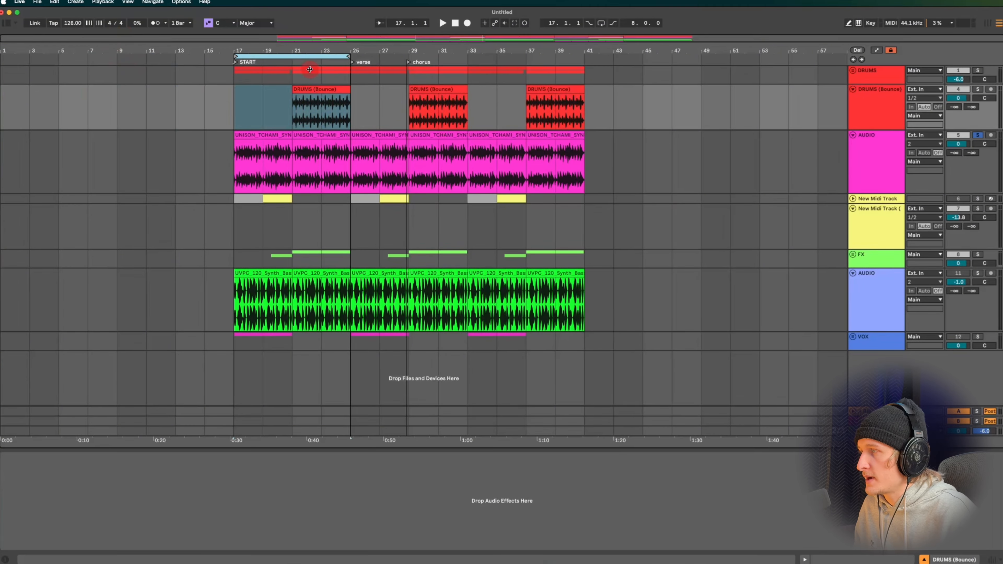
Select the whole arrangement from bar 17 to 41, loop the selection and open the audio export settings.
key("super+a")
key("super+l")
key("super+shift+r")
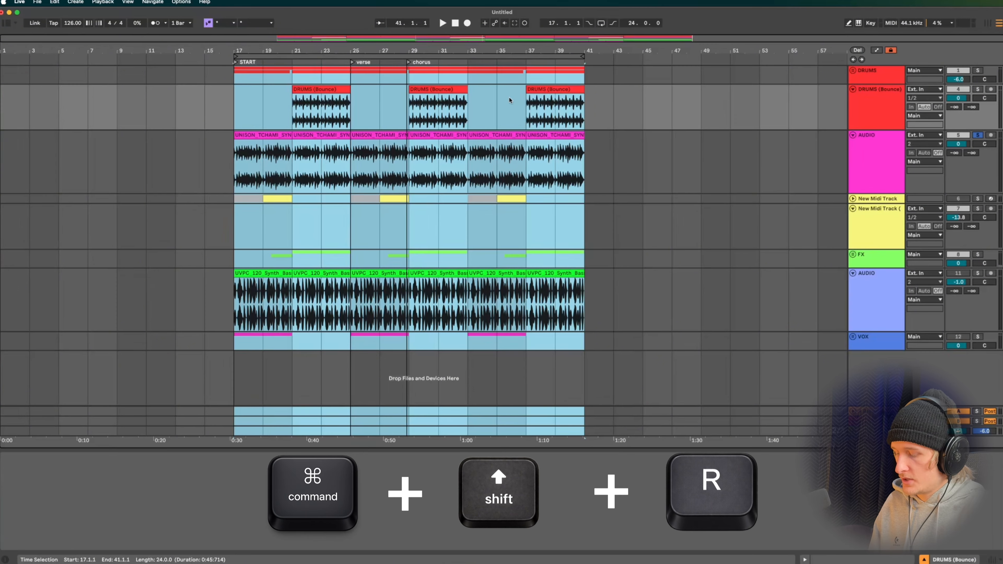